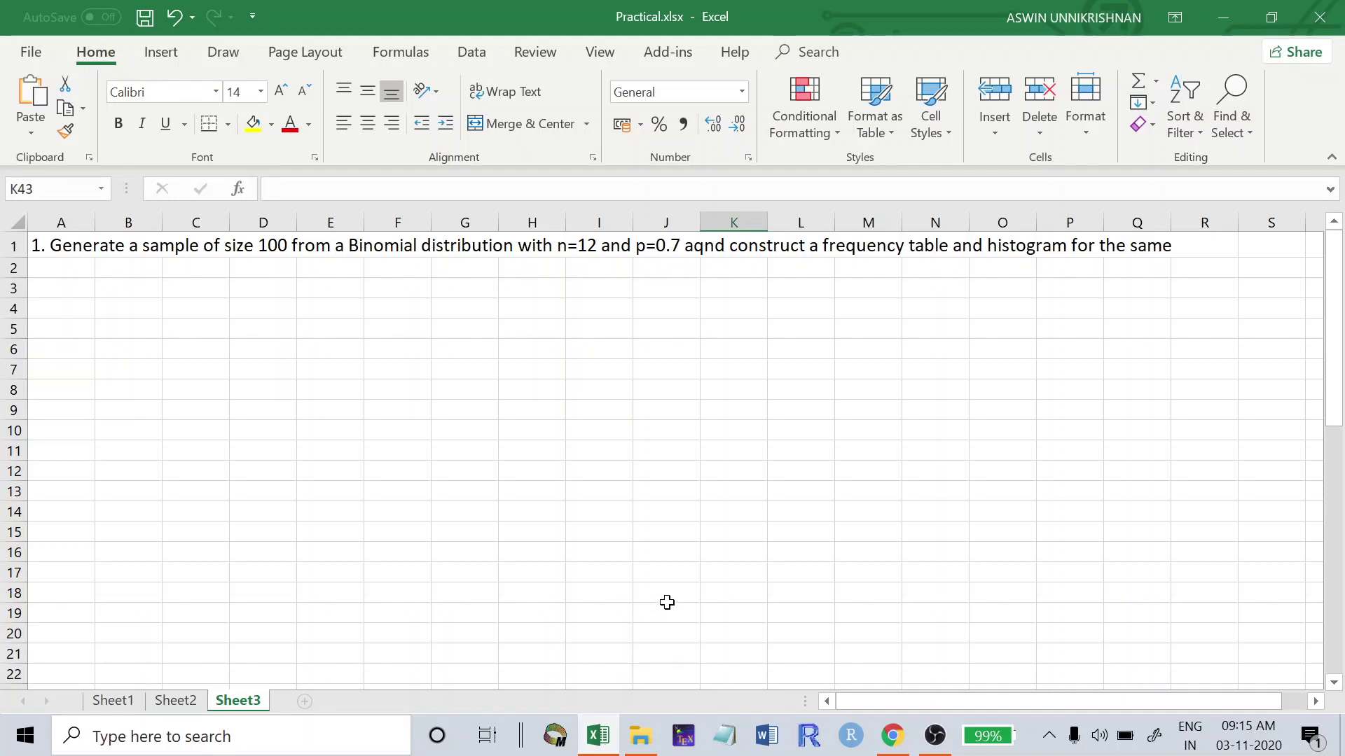
Step: Correct the misspelled word "aqnd" to "and" in the question text in cell A1
left_click(707, 251)
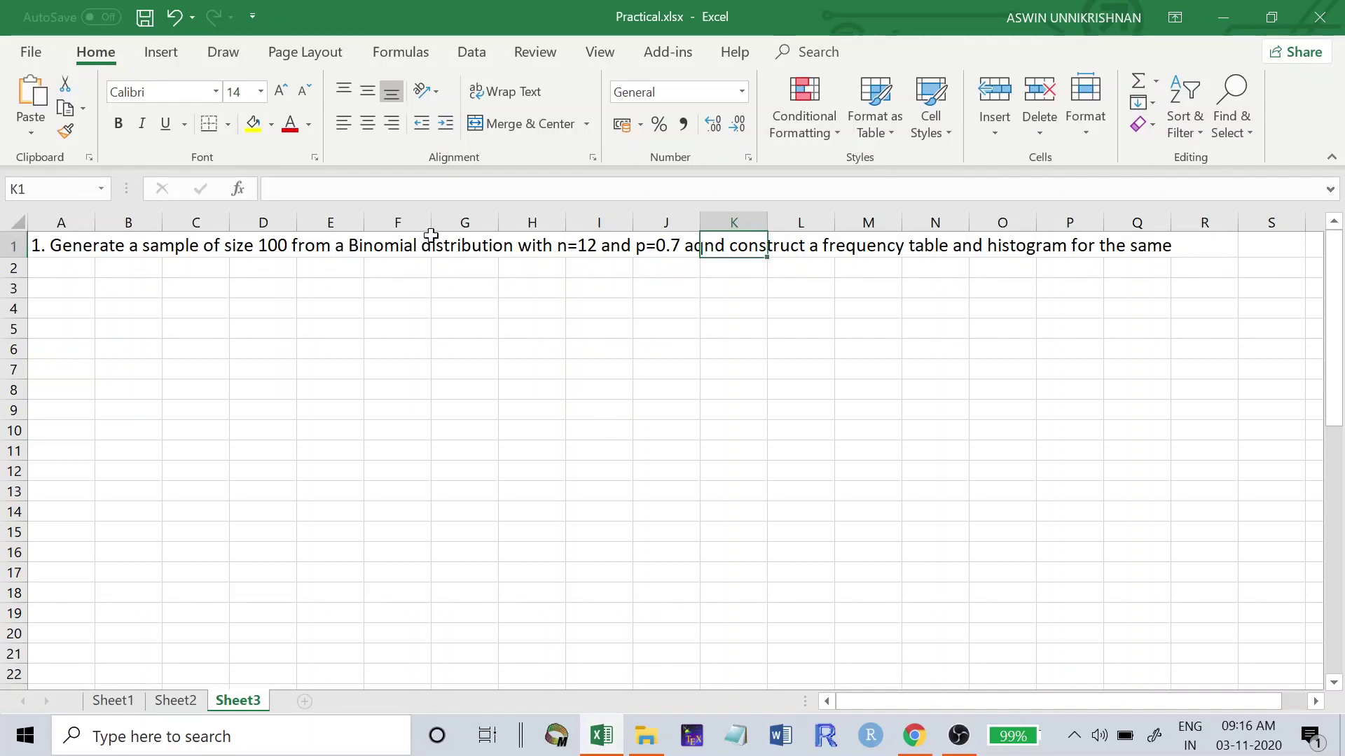
left_click(69, 248)
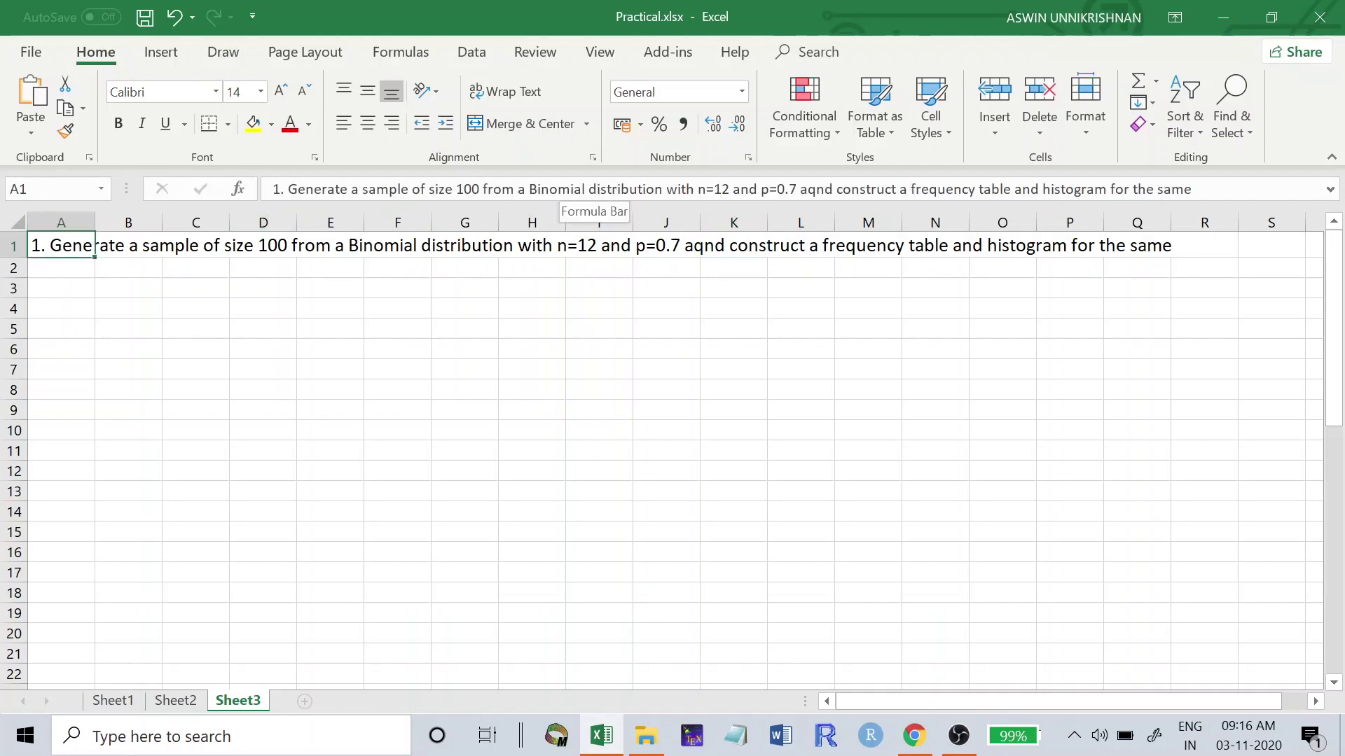
left_click(812, 189)
key("BackSpace")
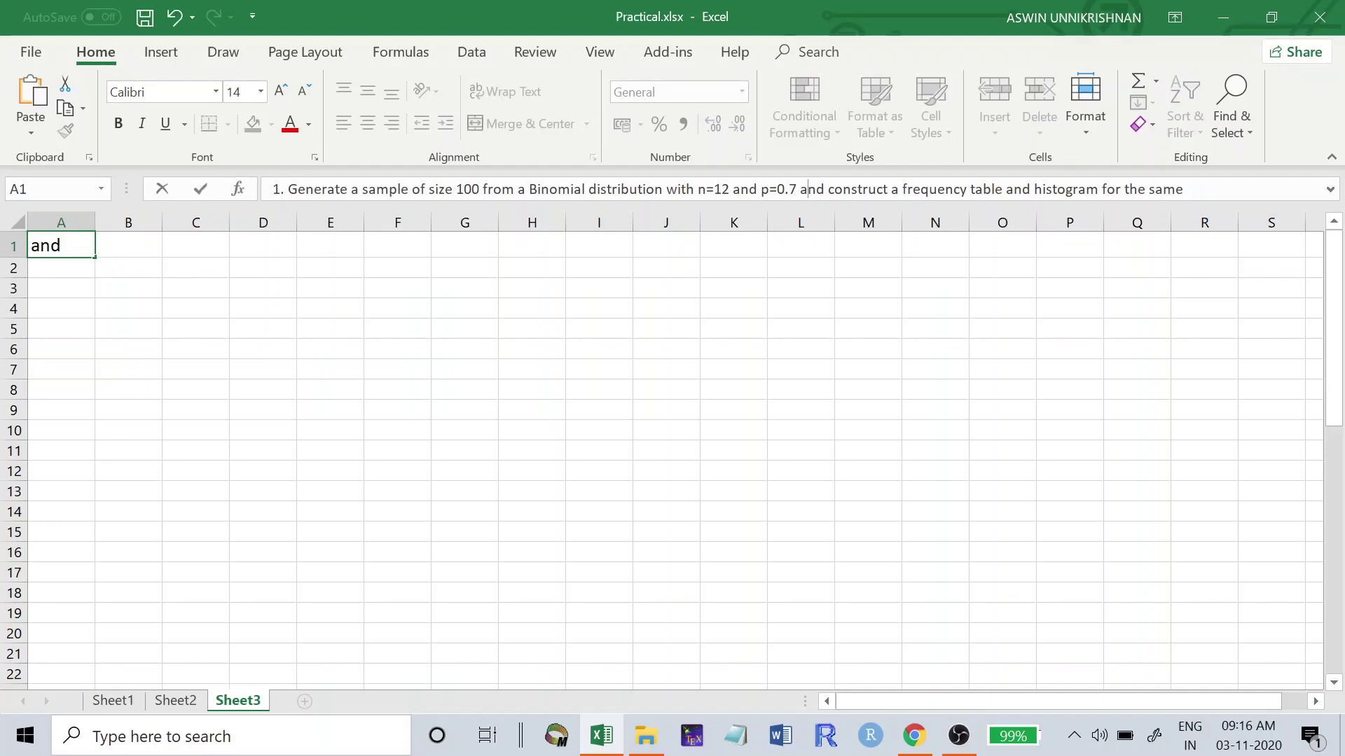
key("Return")
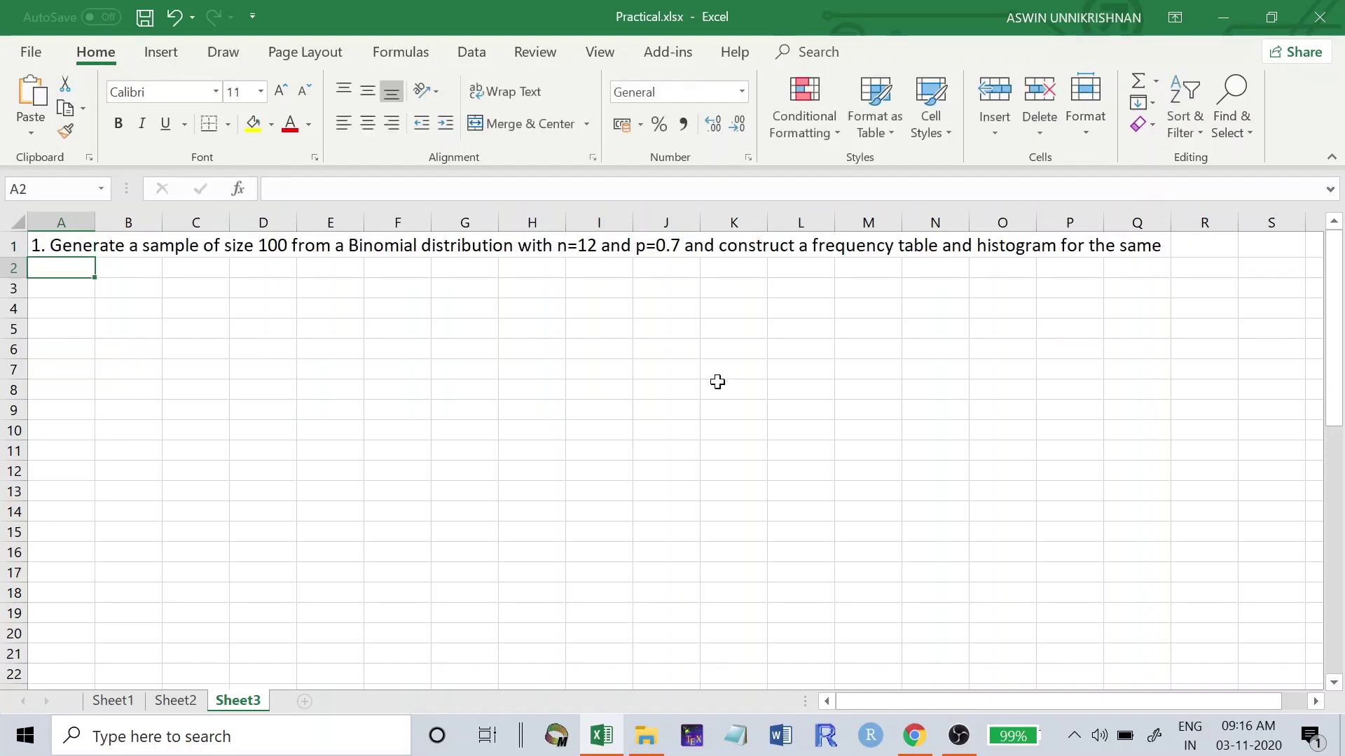
Step: Set up the Random Number Generation analysis tool with 5 variables, 20 random numbers and a Binomial distribution
left_click(115, 293)
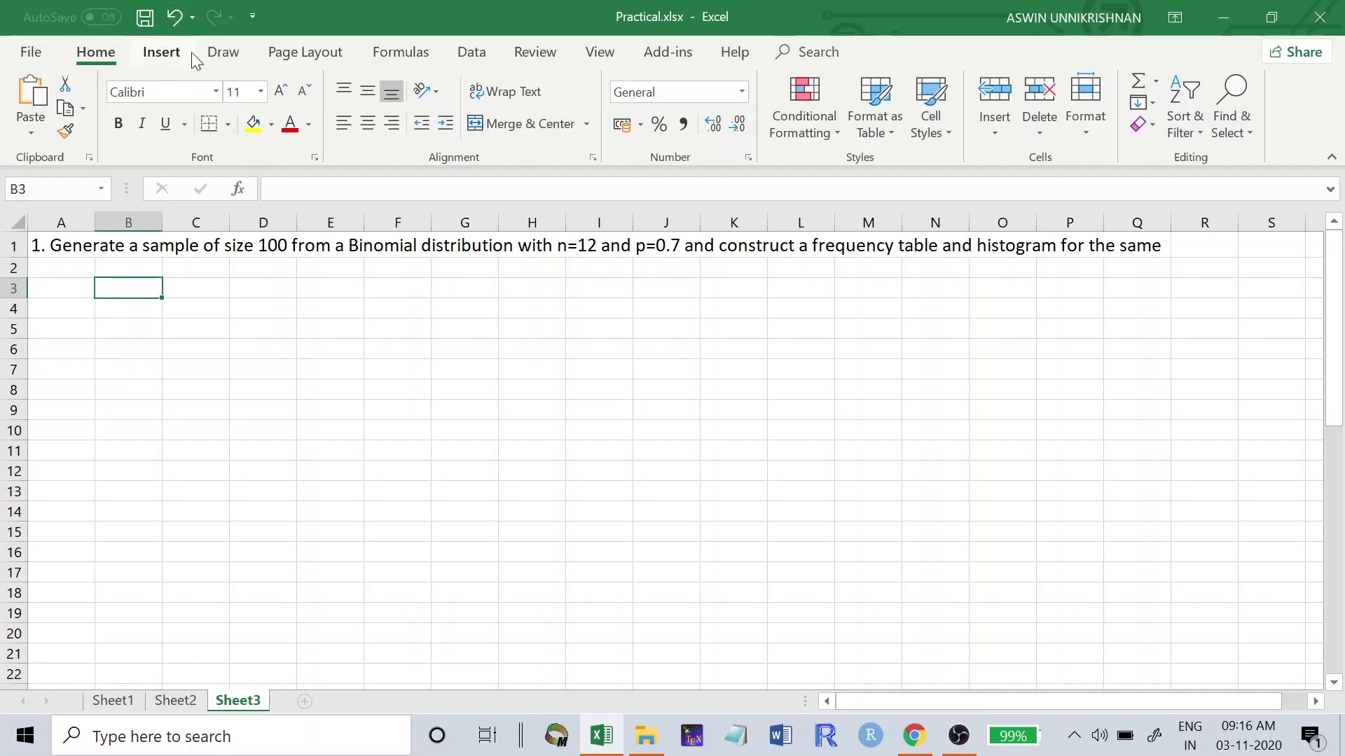
left_click(472, 53)
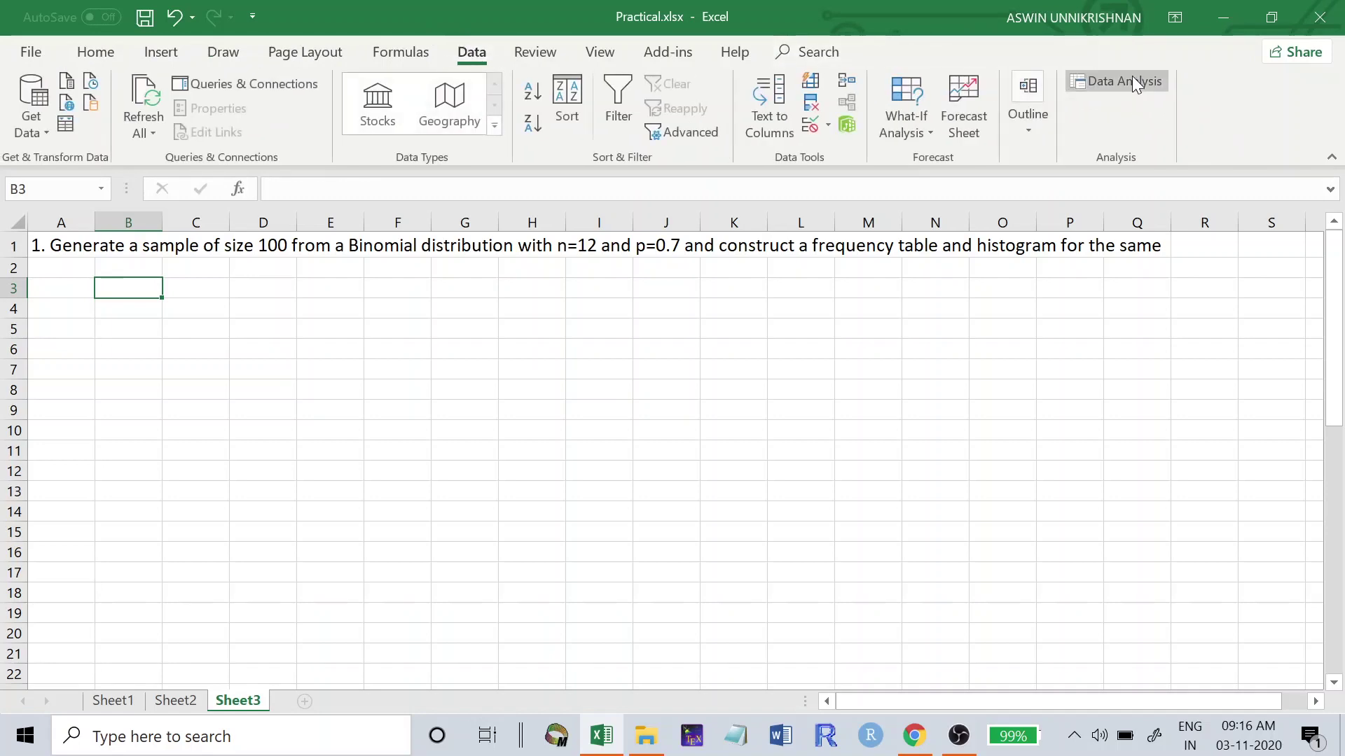
left_click(1132, 79)
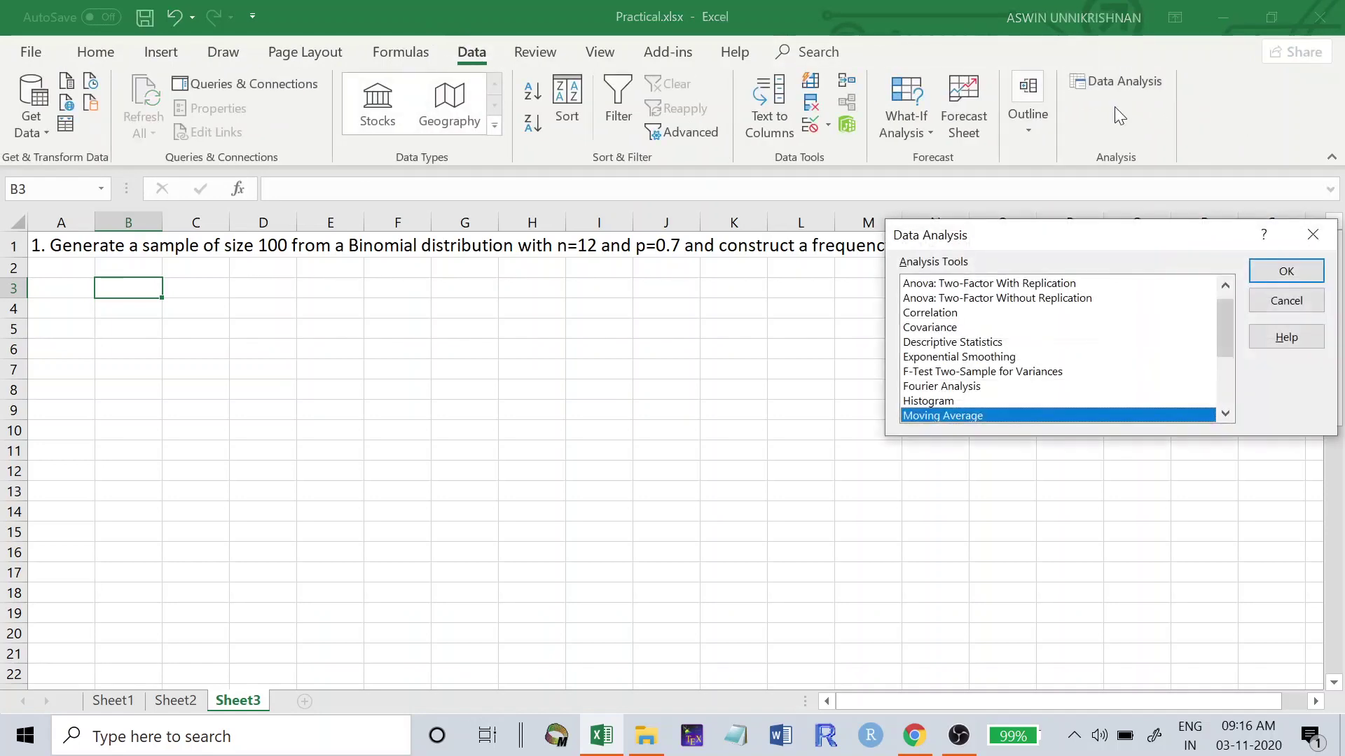
scroll(1217, 403, "down", 3)
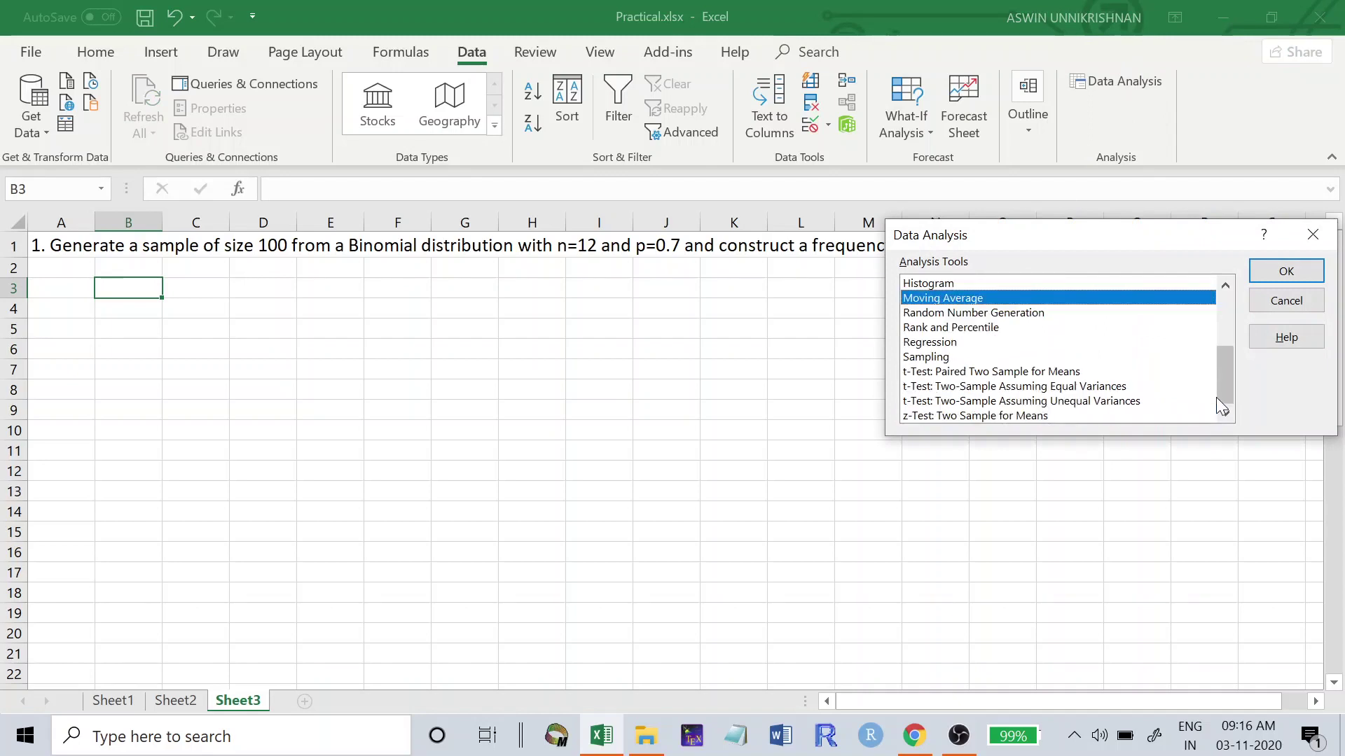
double_click(981, 314)
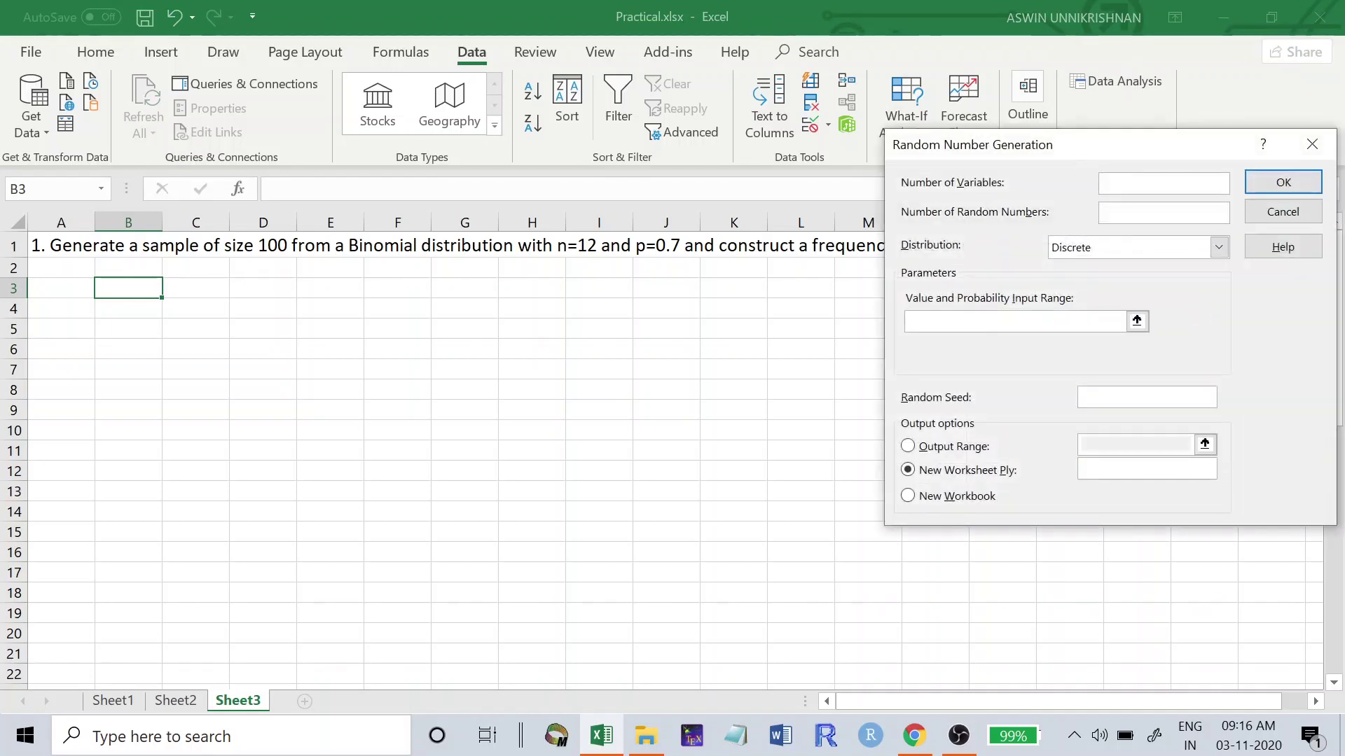
type("5")
left_click(1131, 208)
left_click(1114, 247)
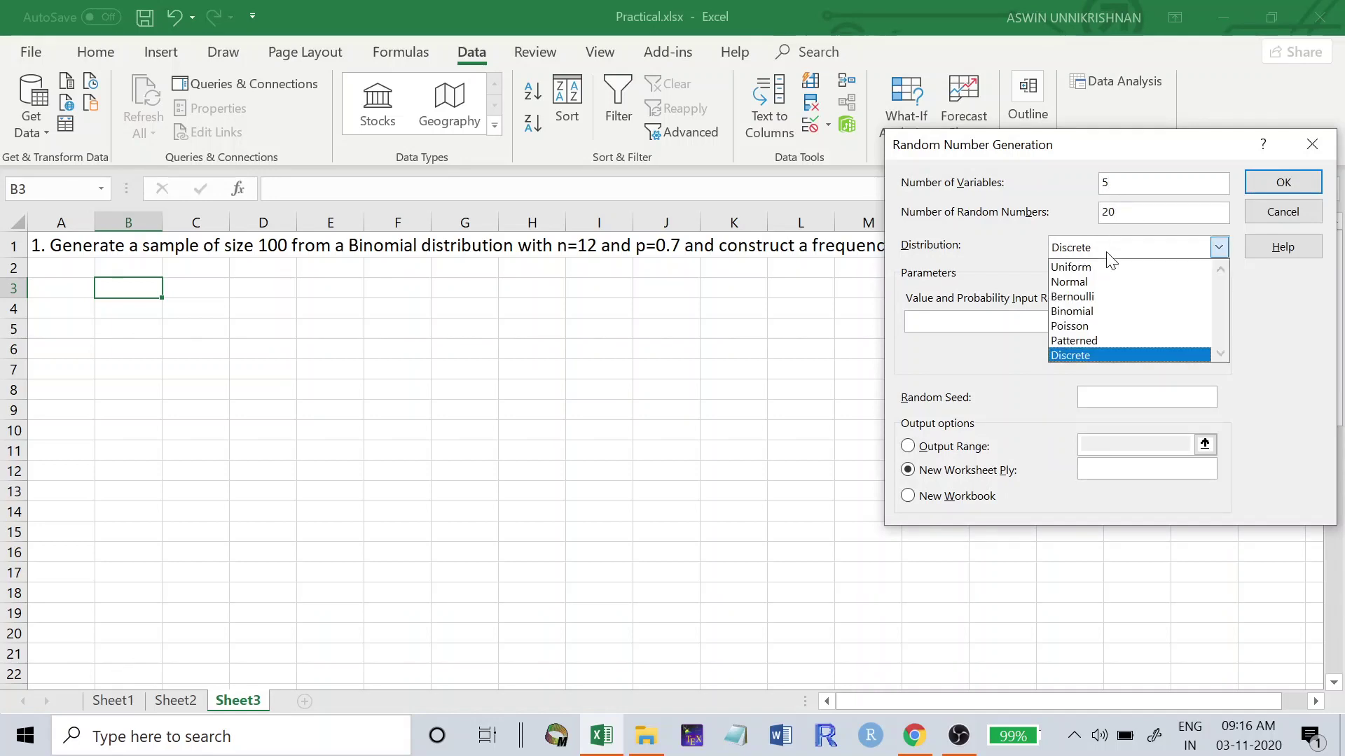
left_click(1087, 314)
key("Tab")
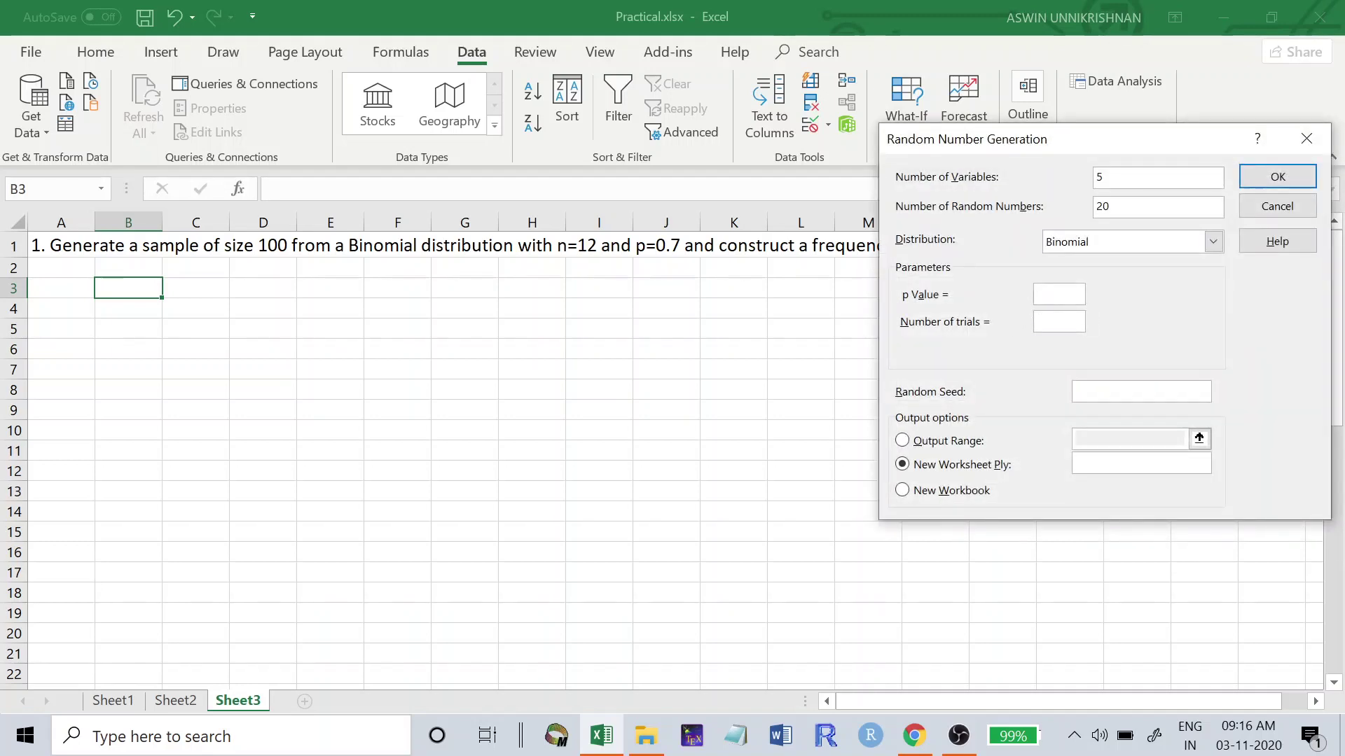
Step: Set the p value to 0.7 and the number of trials to 12, and generate the sample with output range $B$3
type("0.7")
left_click(1054, 324)
type("12")
left_click(931, 444)
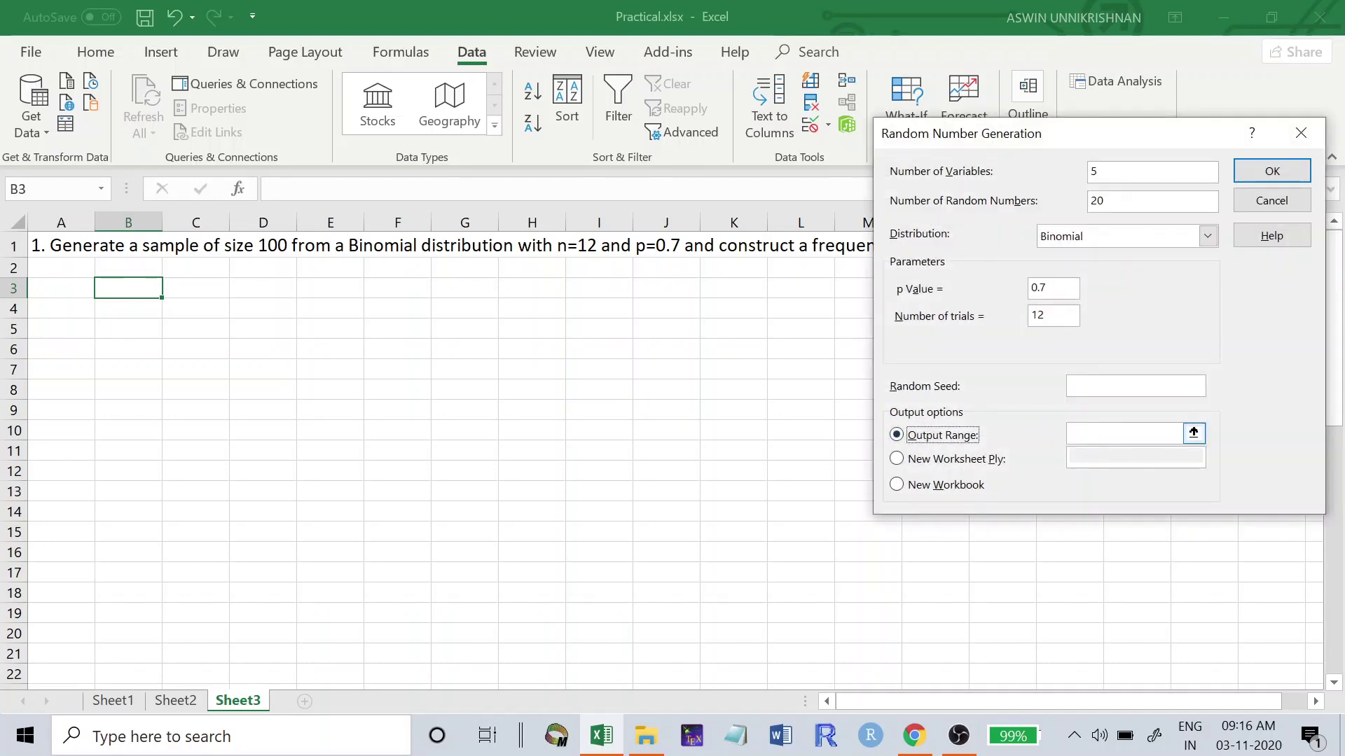
left_click(1094, 434)
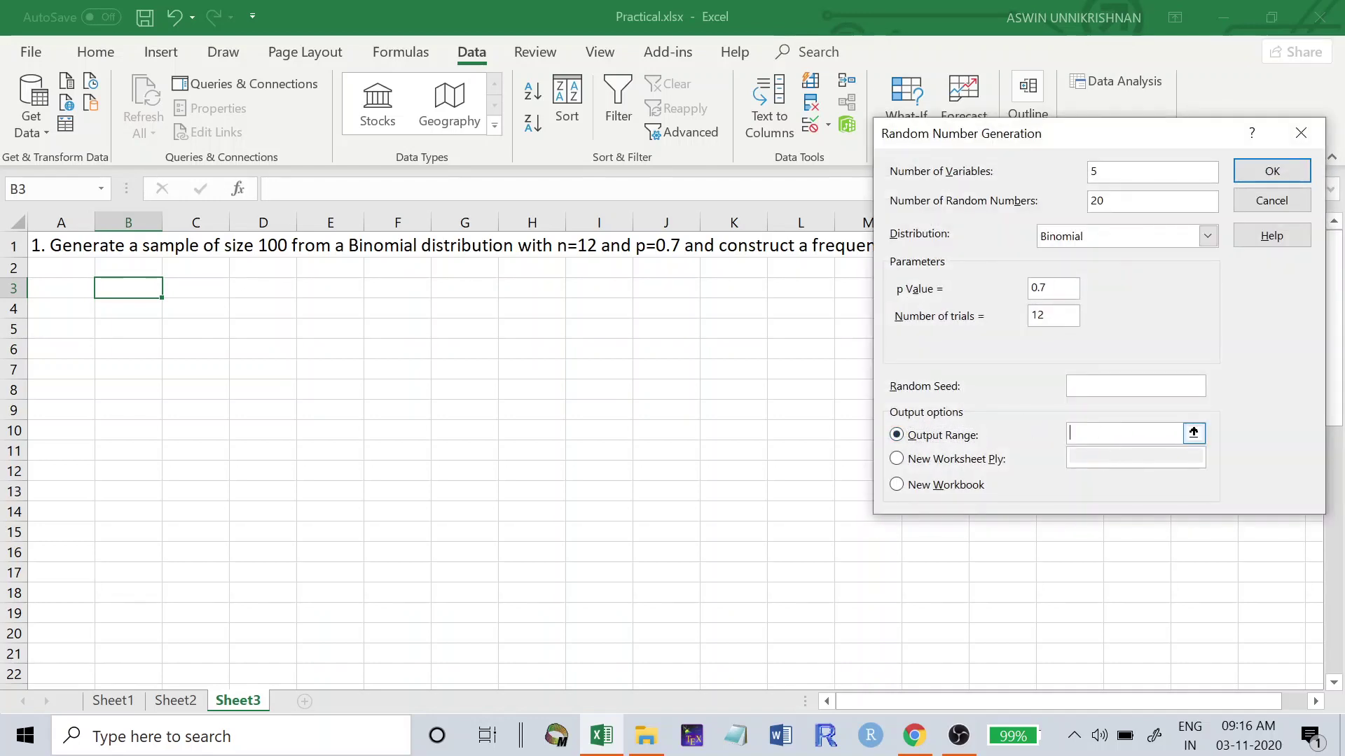
left_click(144, 289)
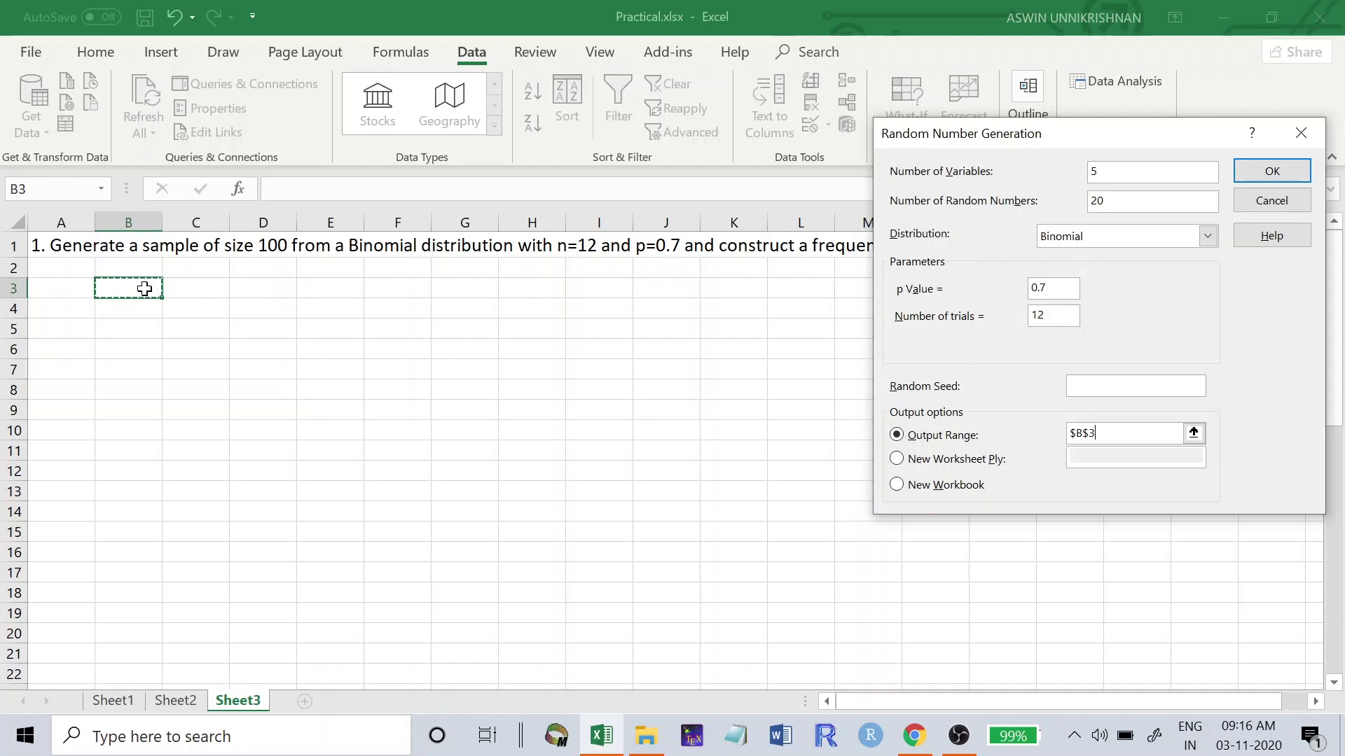
key("Return")
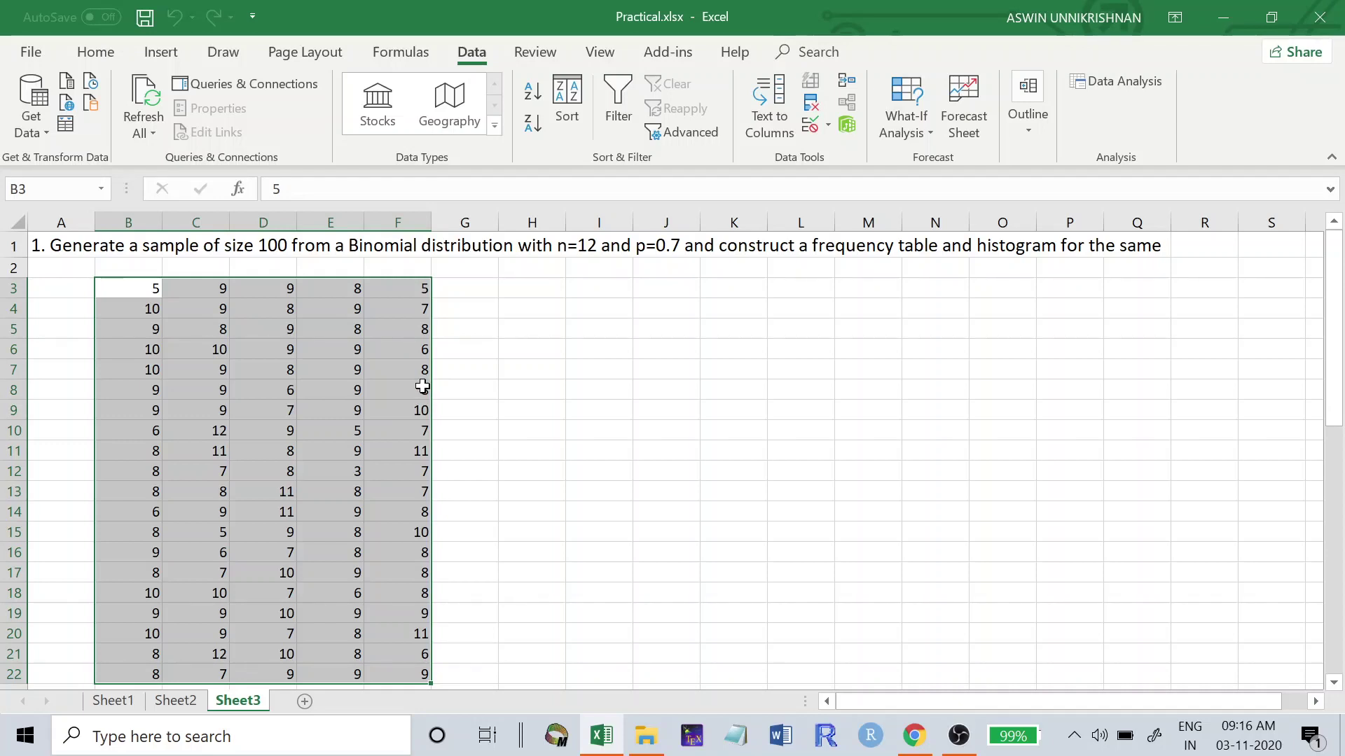
Step: Enter the labels Min in cell H5 and Max in cell H6 beside the sample
left_click(529, 321)
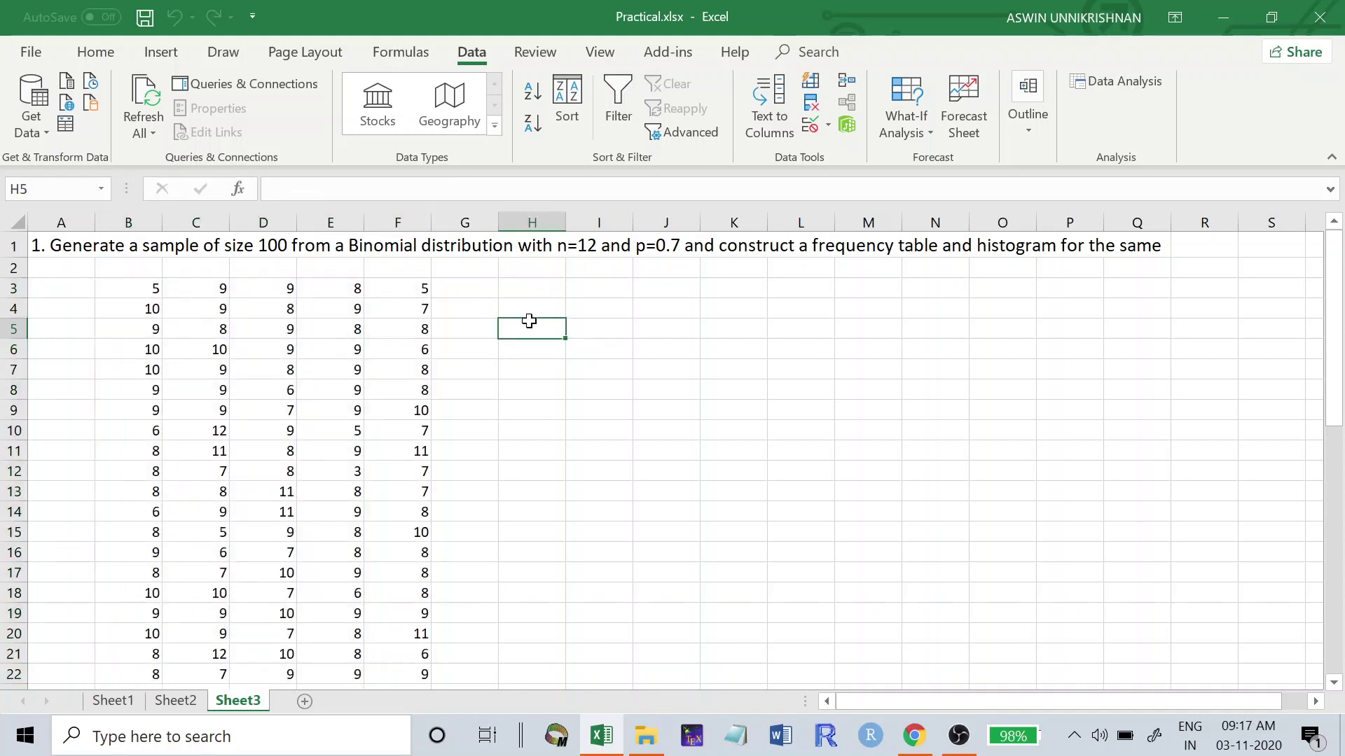
type("Min")
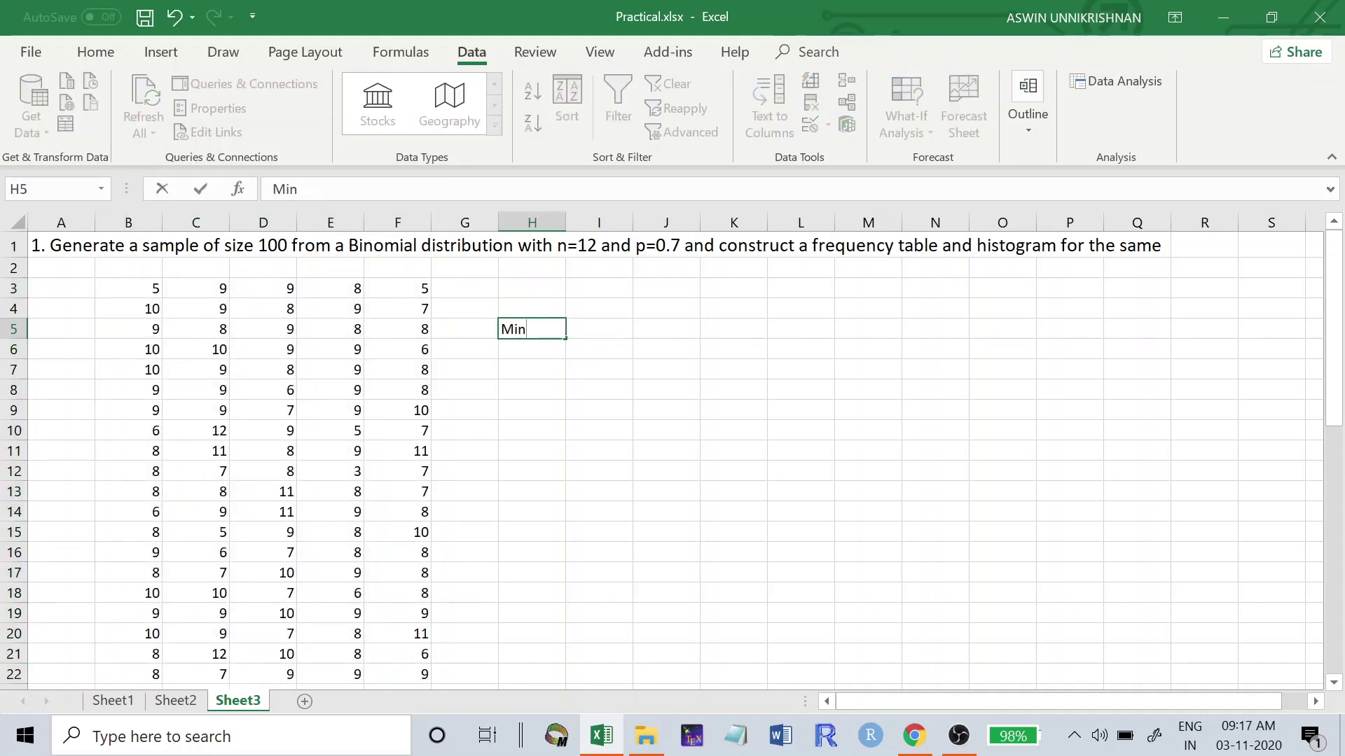
key("Return")
type("Max")
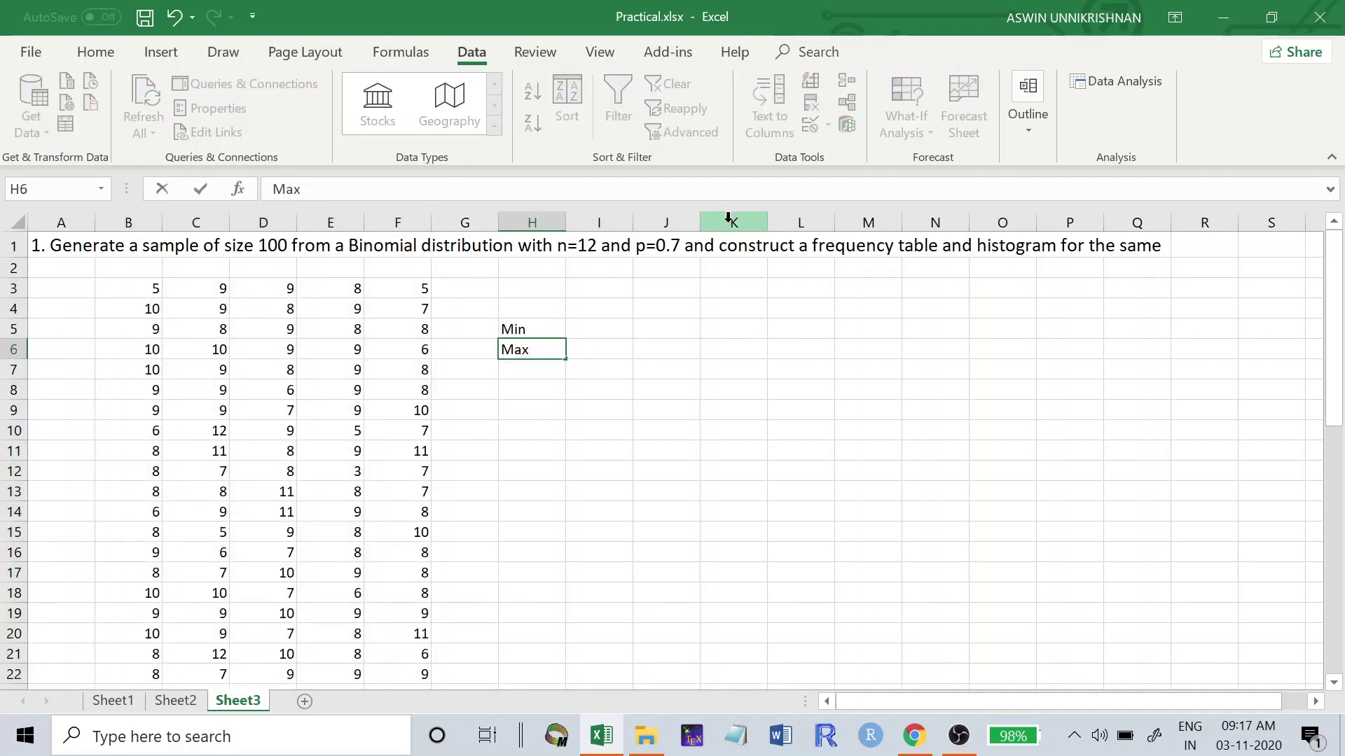
Step: Calculate the sample's minimum in cell I5 with the formula =min(B3:F22)
left_click(594, 328)
type("=m")
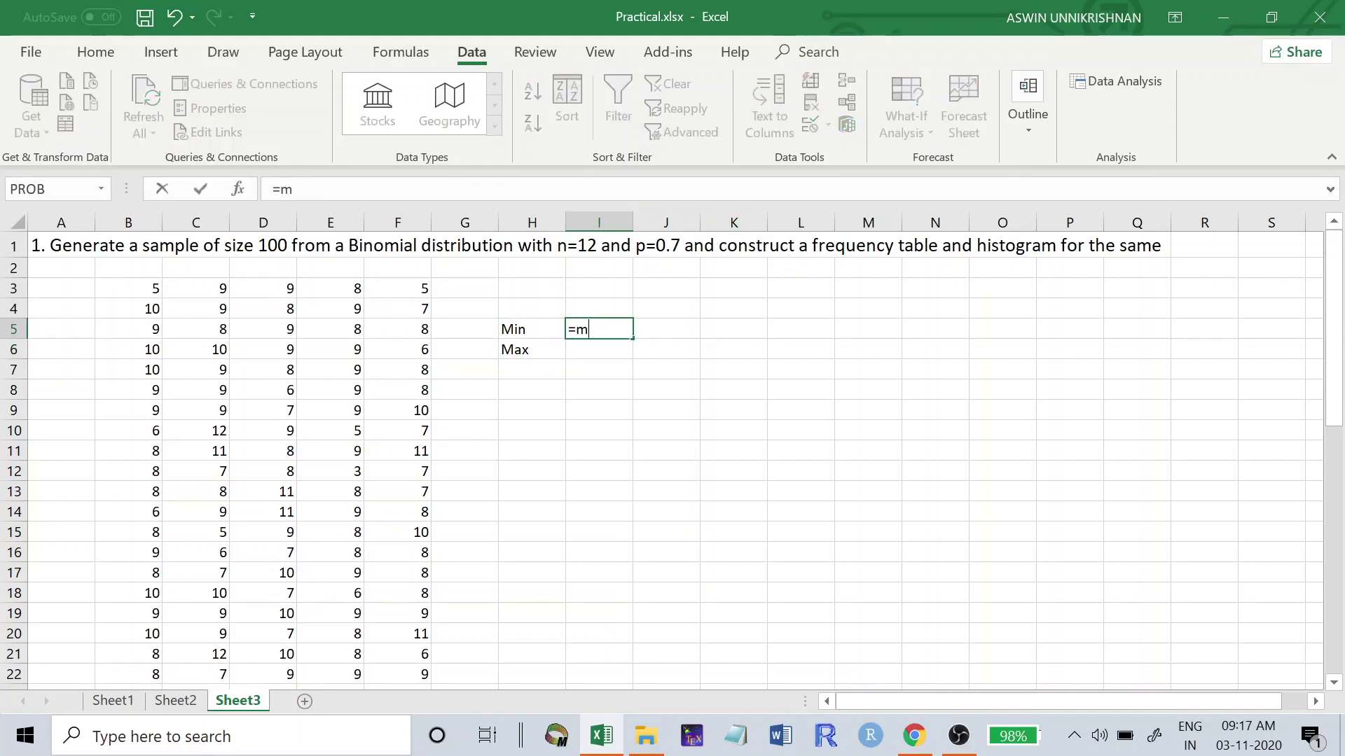
type("in(")
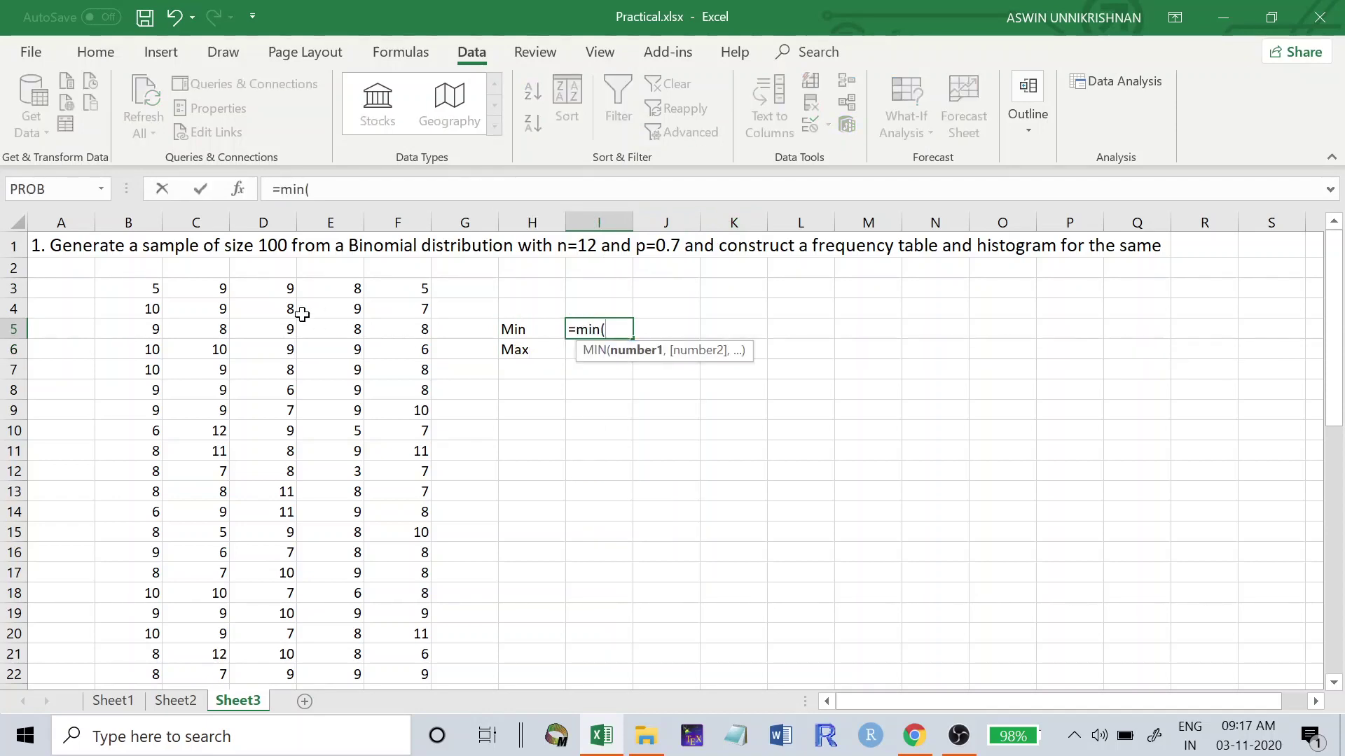
left_click_drag(133, 293, 396, 664)
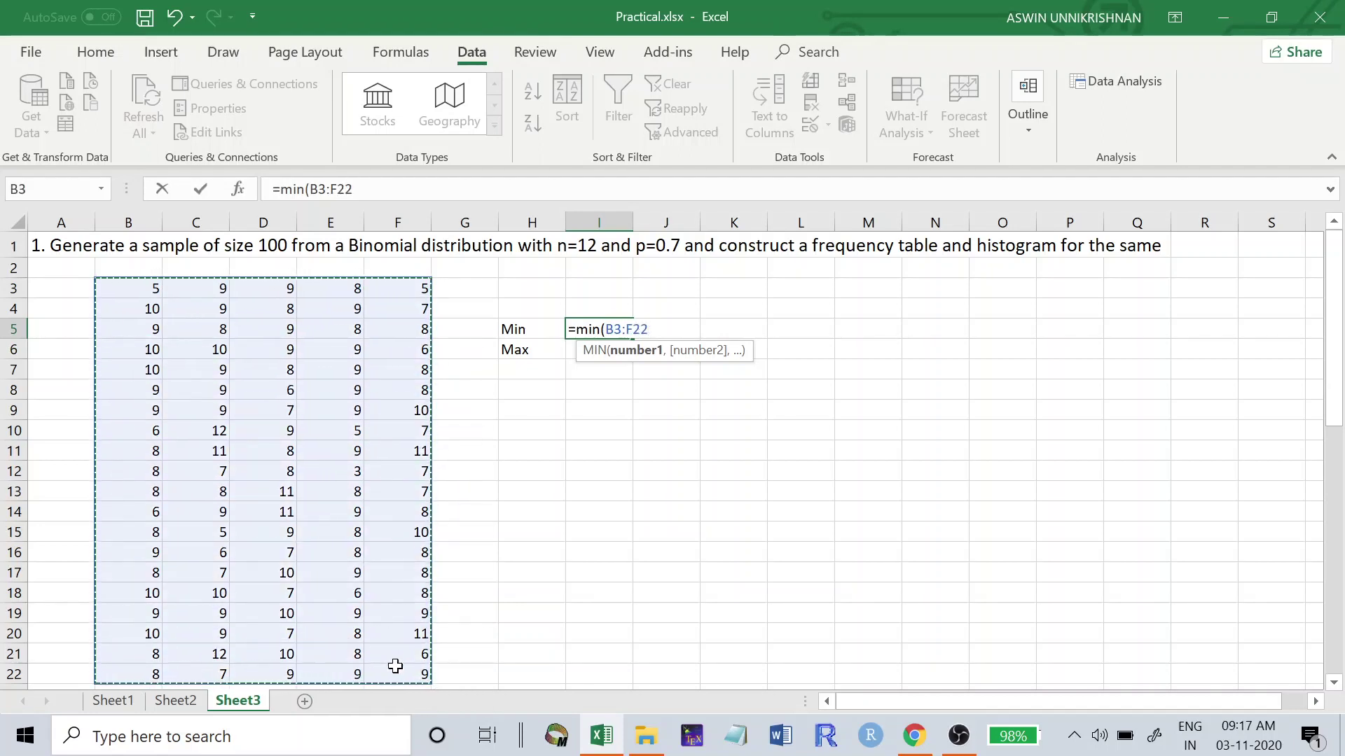
type(")")
key("Return")
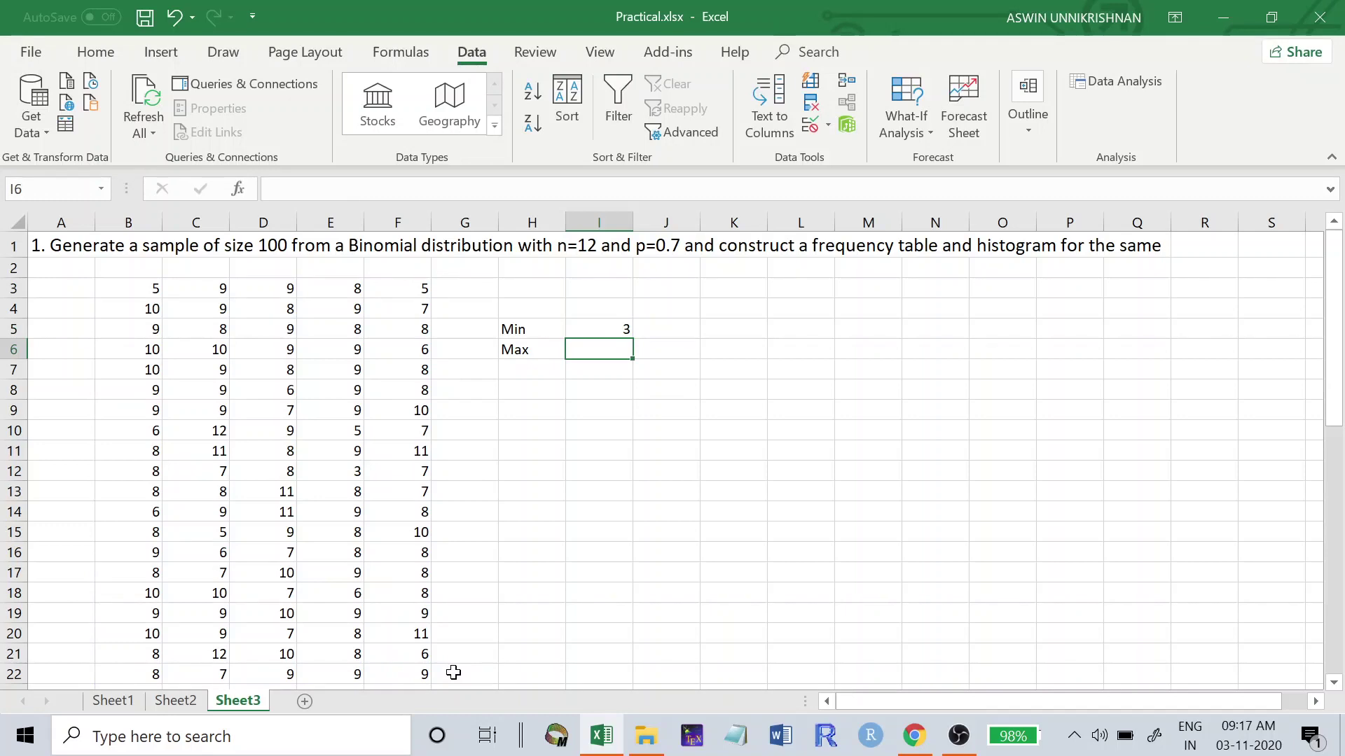
Step: Calculate the sample's maximum in cell I6 with the MAX function over B3:F22
type("=max")
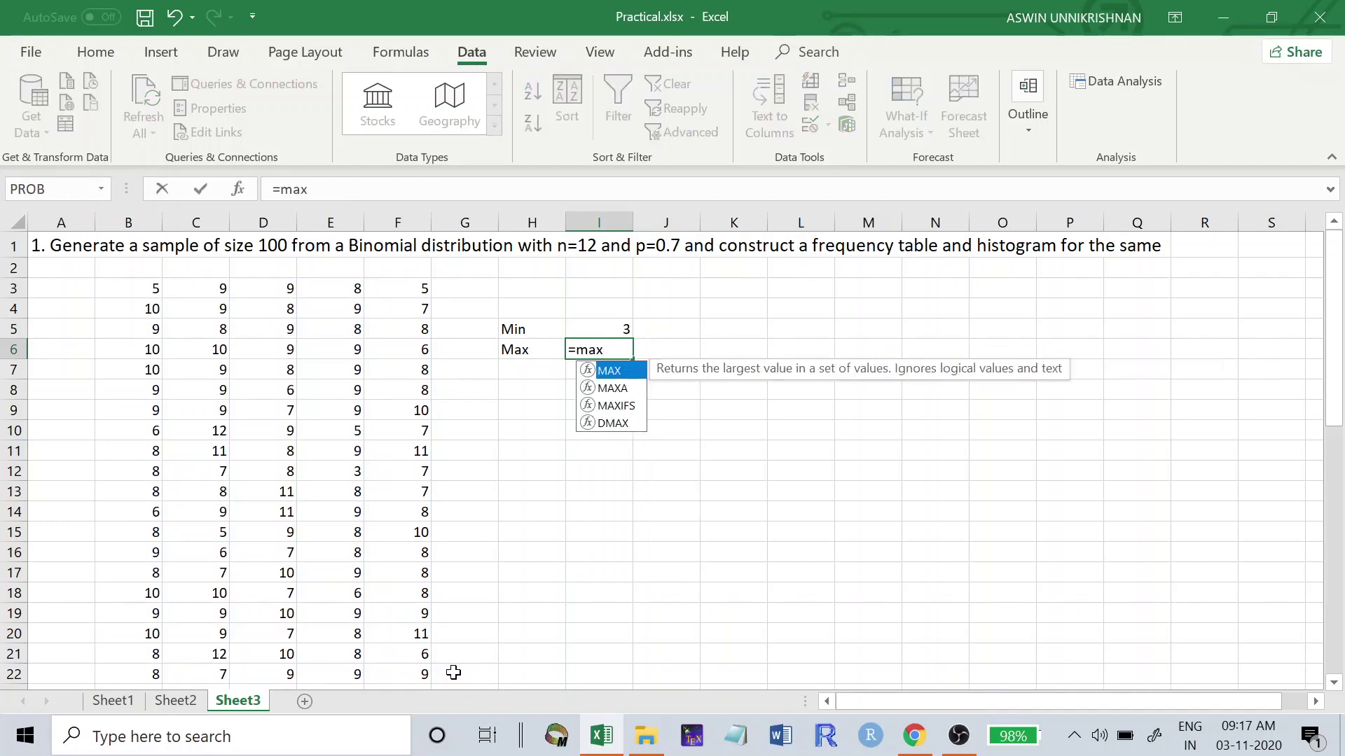
type("(")
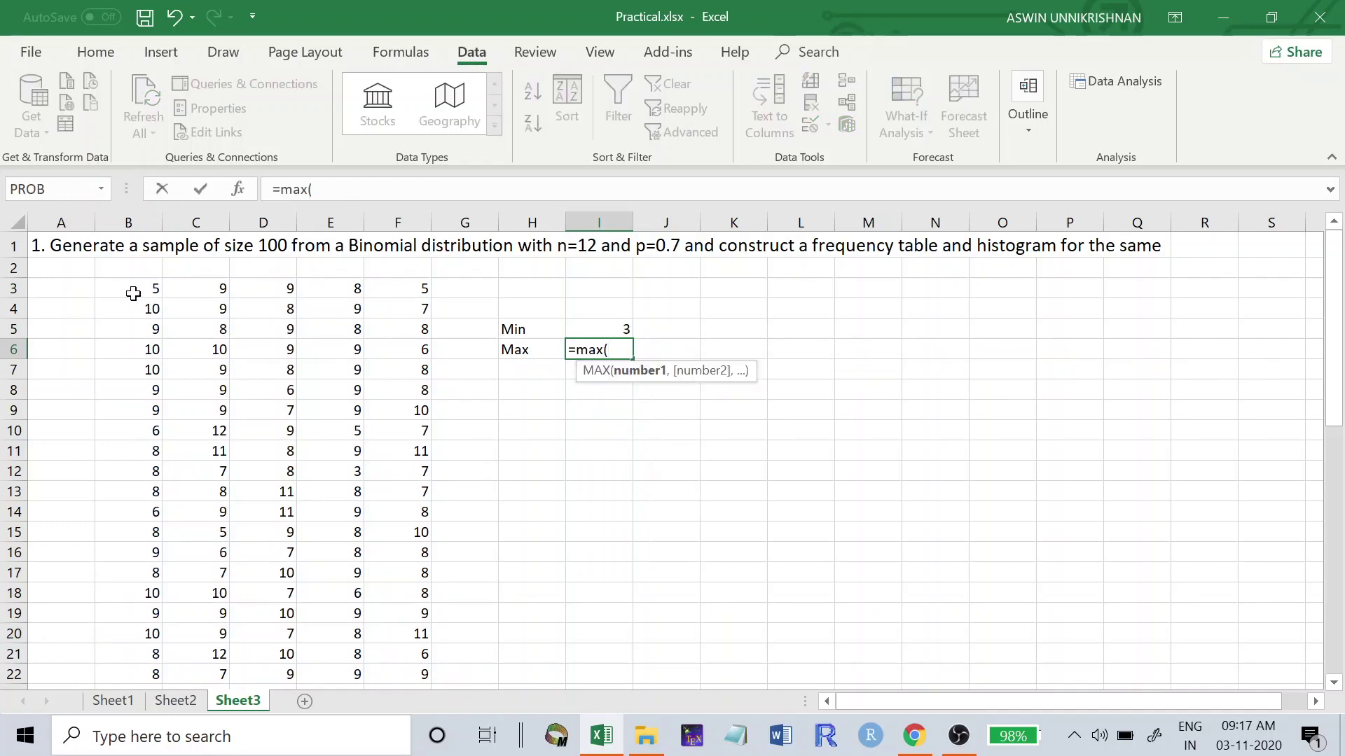
left_click_drag(133, 293, 428, 545)
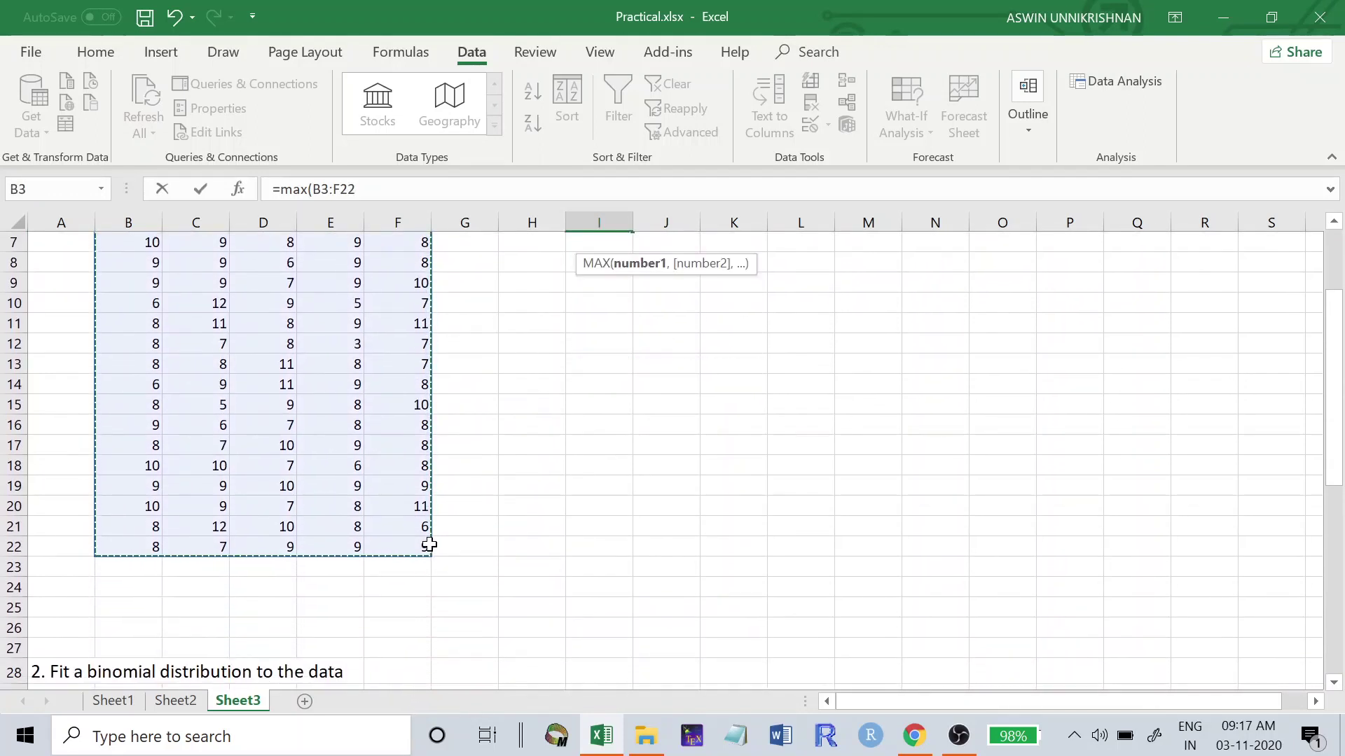
key("Return")
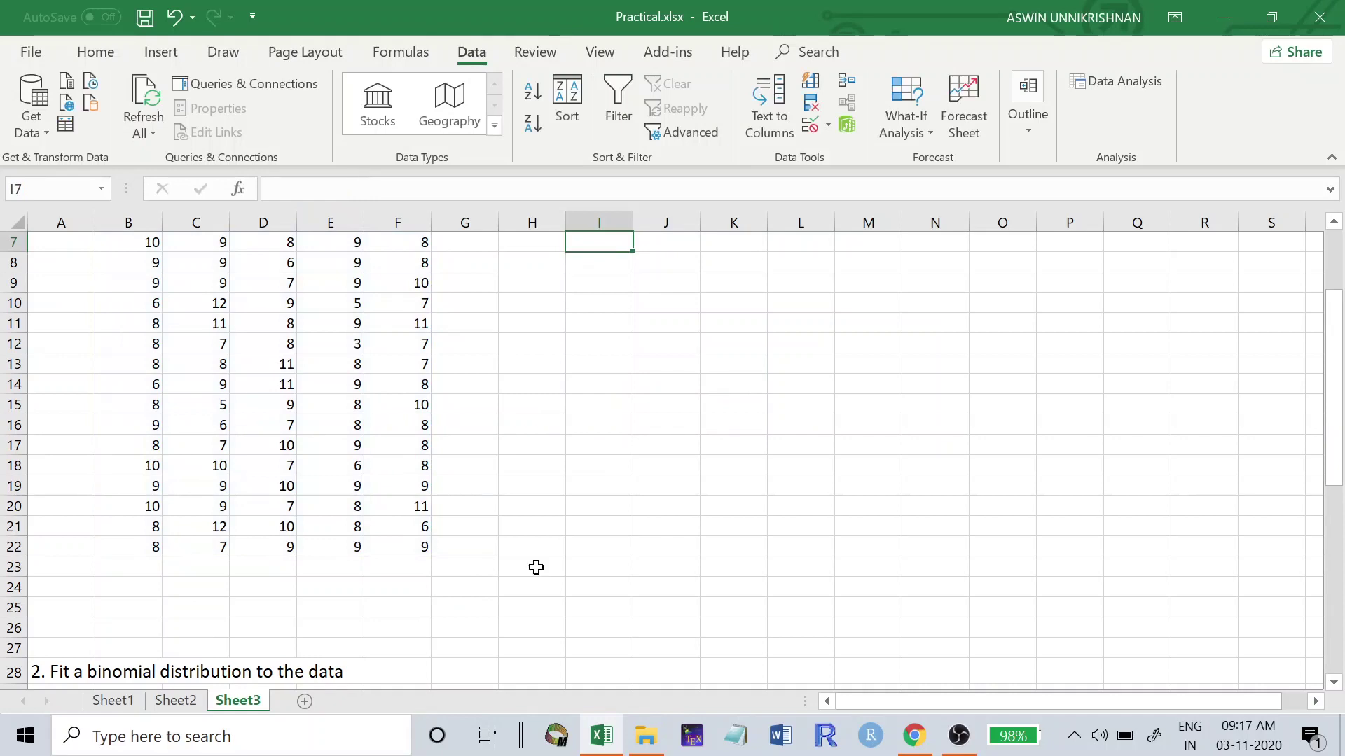
Step: Create a list headed Bins in cell K4 with the values 4, 6, 8, 10, 12 and 14 in K5:K10
scroll(673, 591, "up", 2)
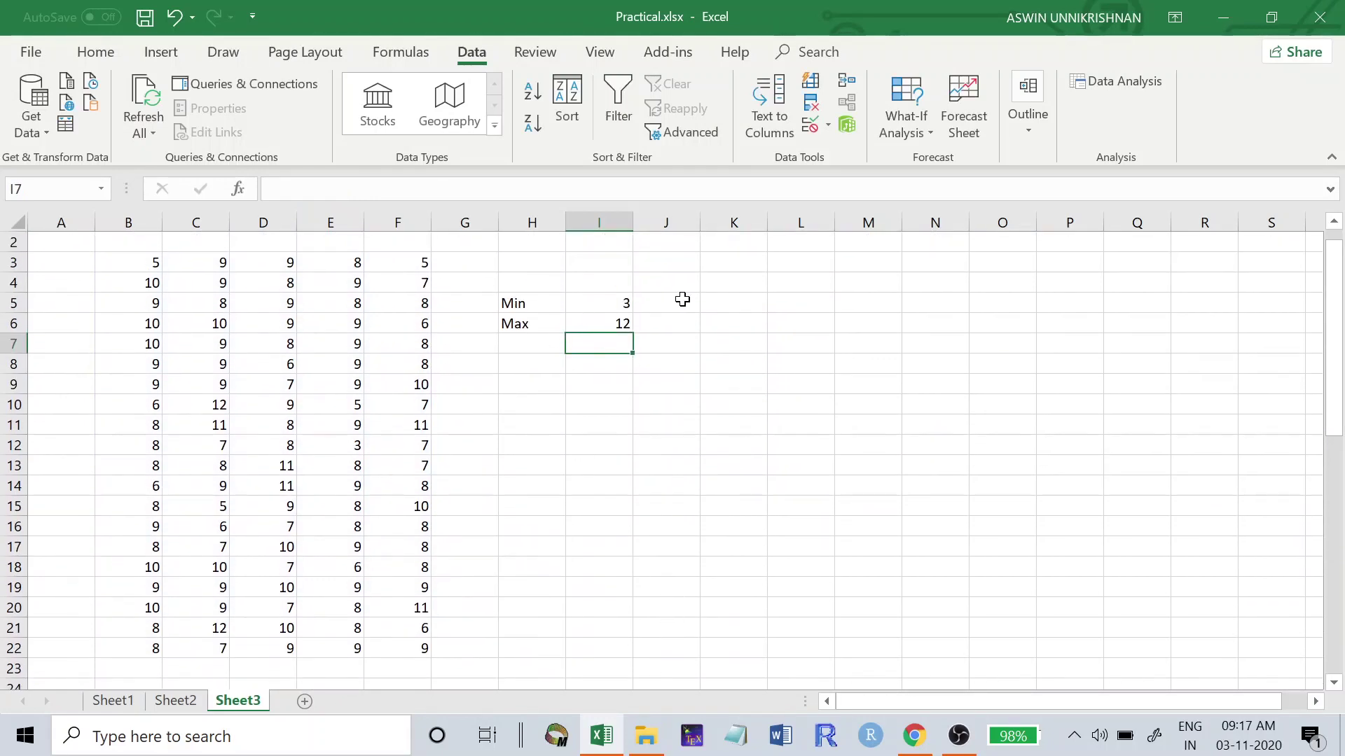
left_click(734, 290)
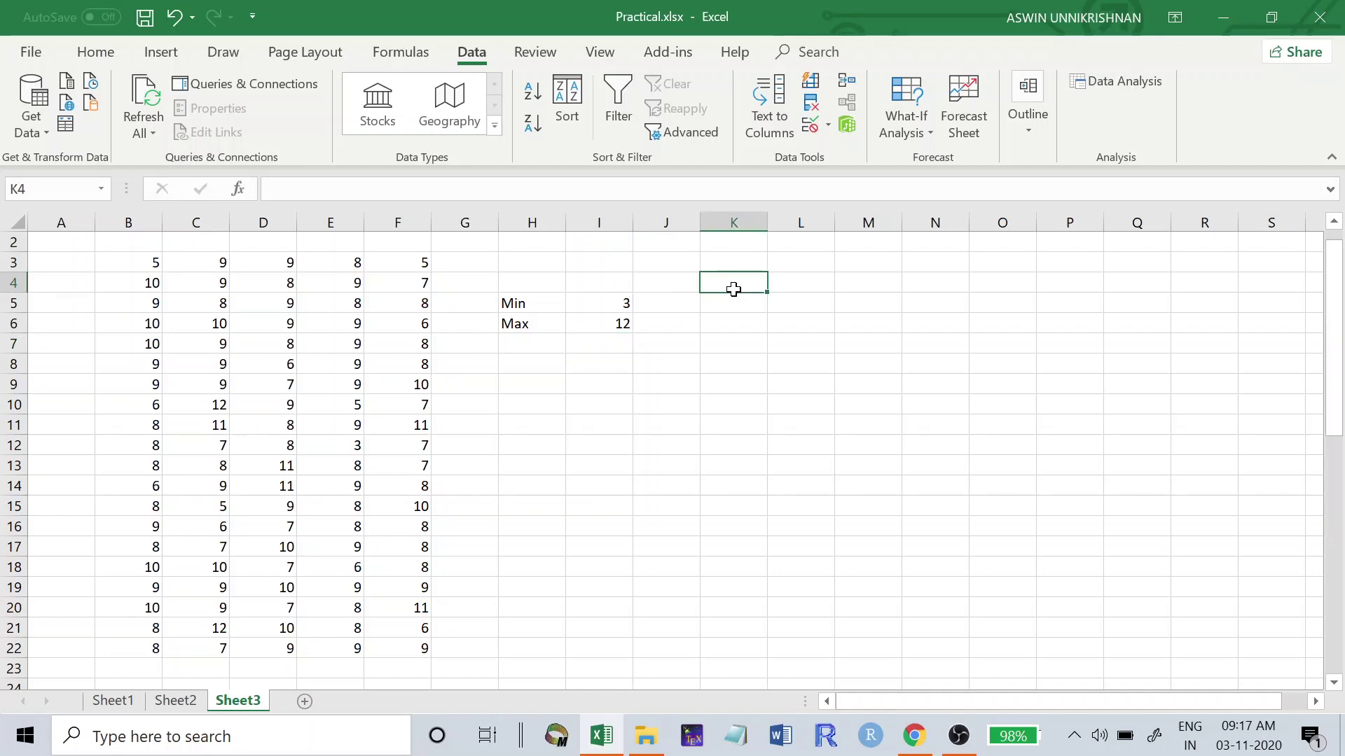
type("Bins")
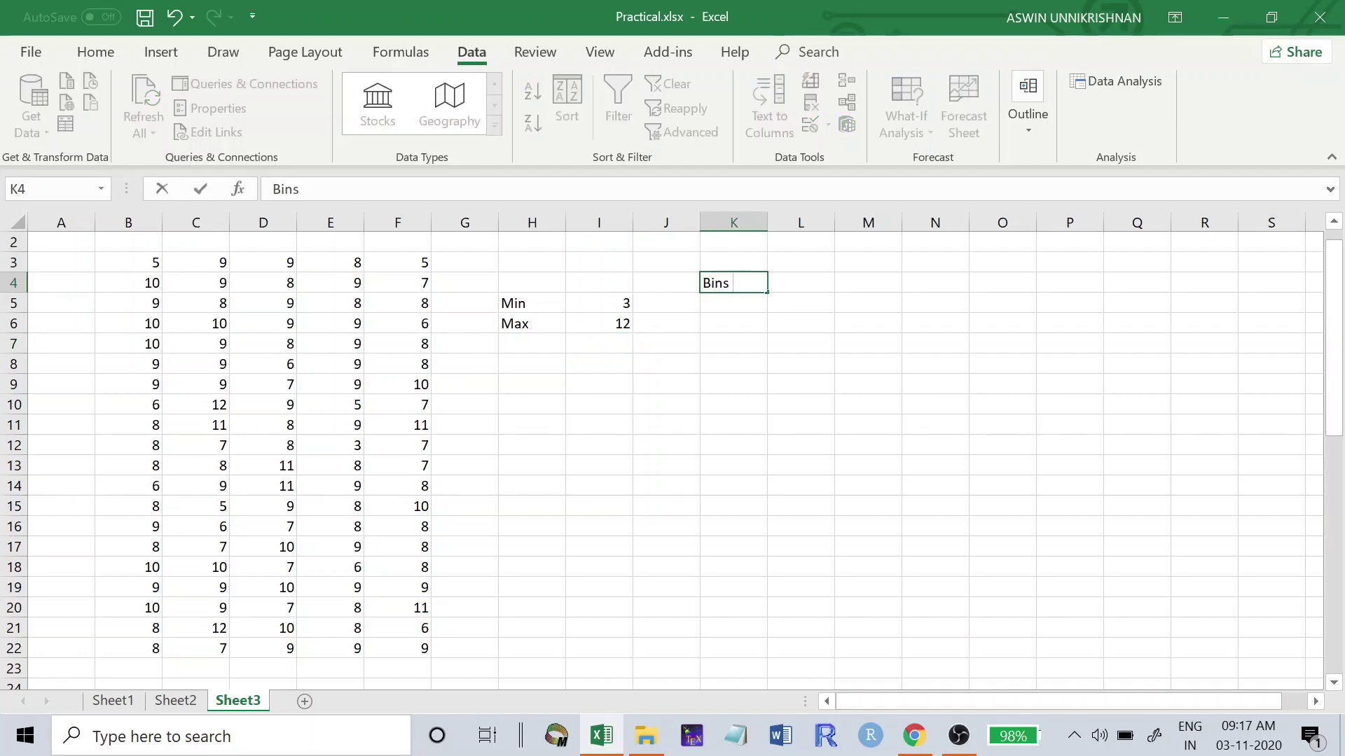
left_click(729, 303)
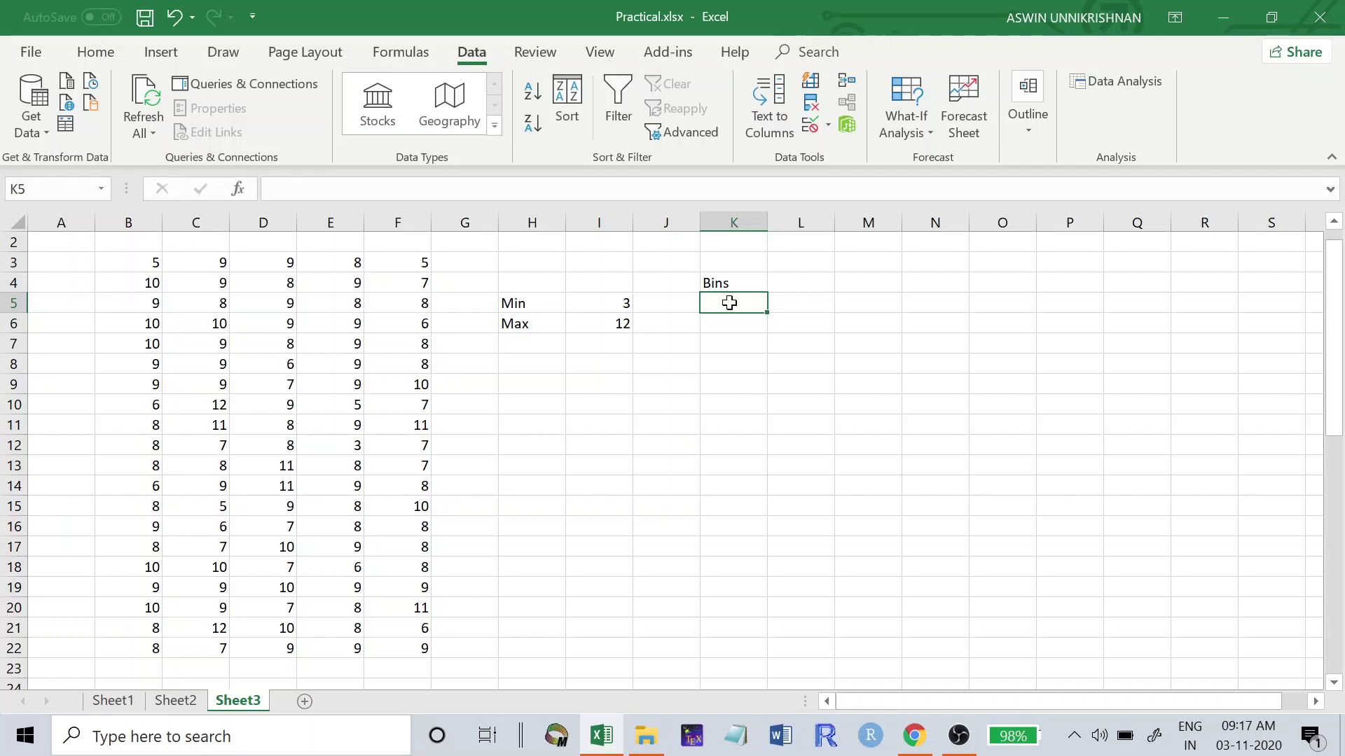
type("4")
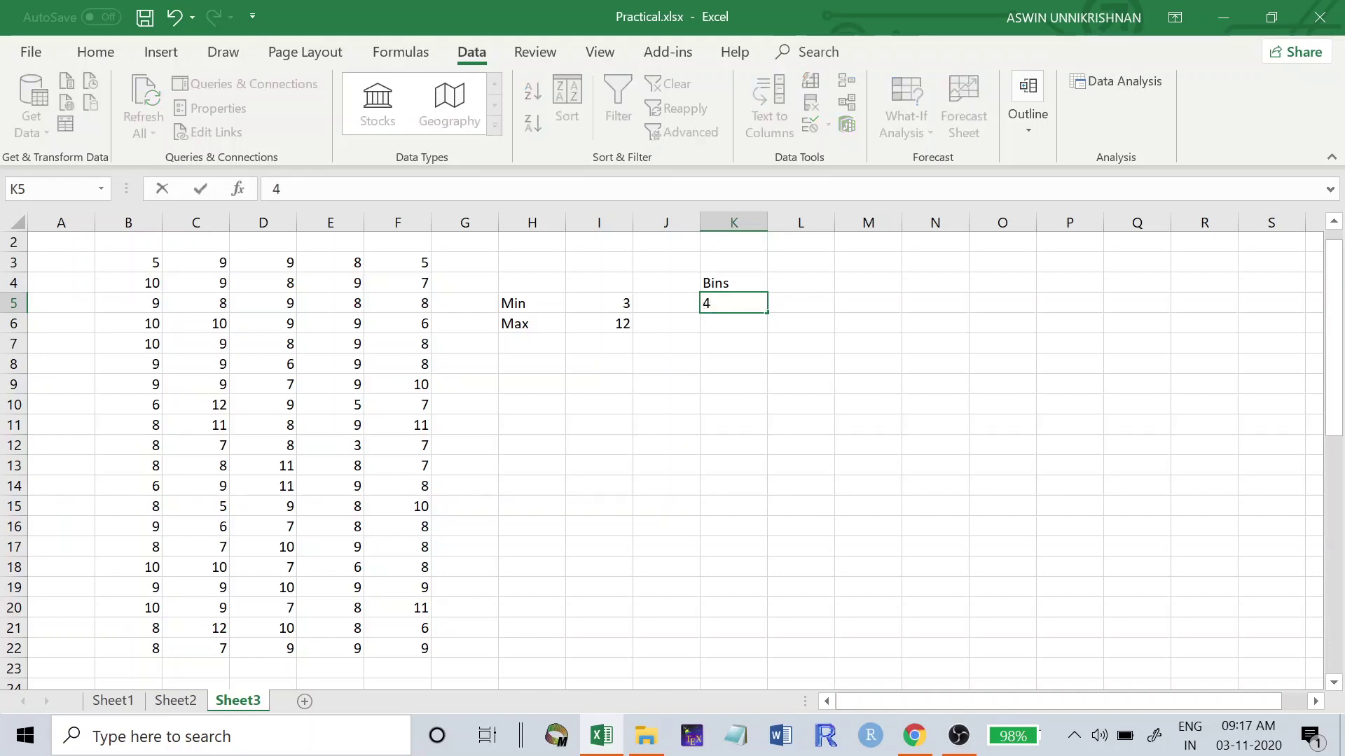
key("Return")
type("6")
key("Return")
type("8")
key("Return")
type("10")
key("Return")
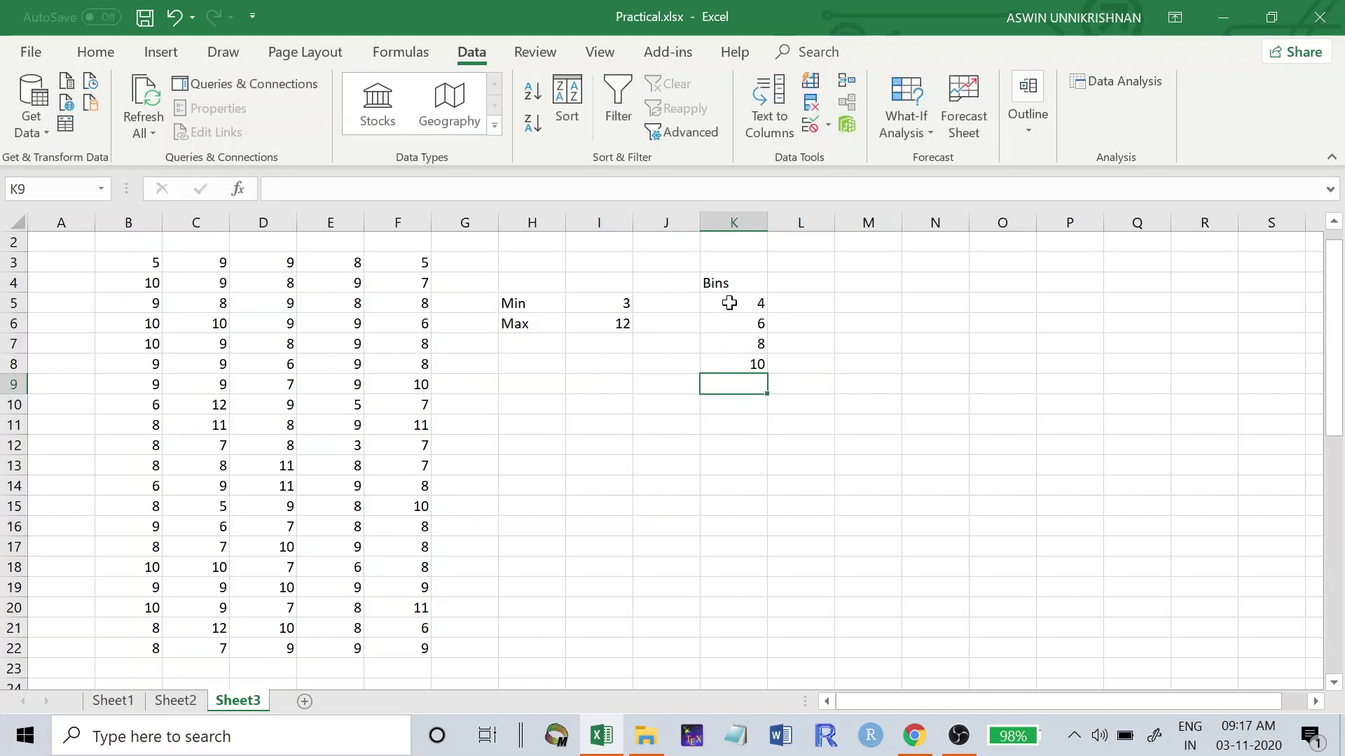
type("12")
key("Return")
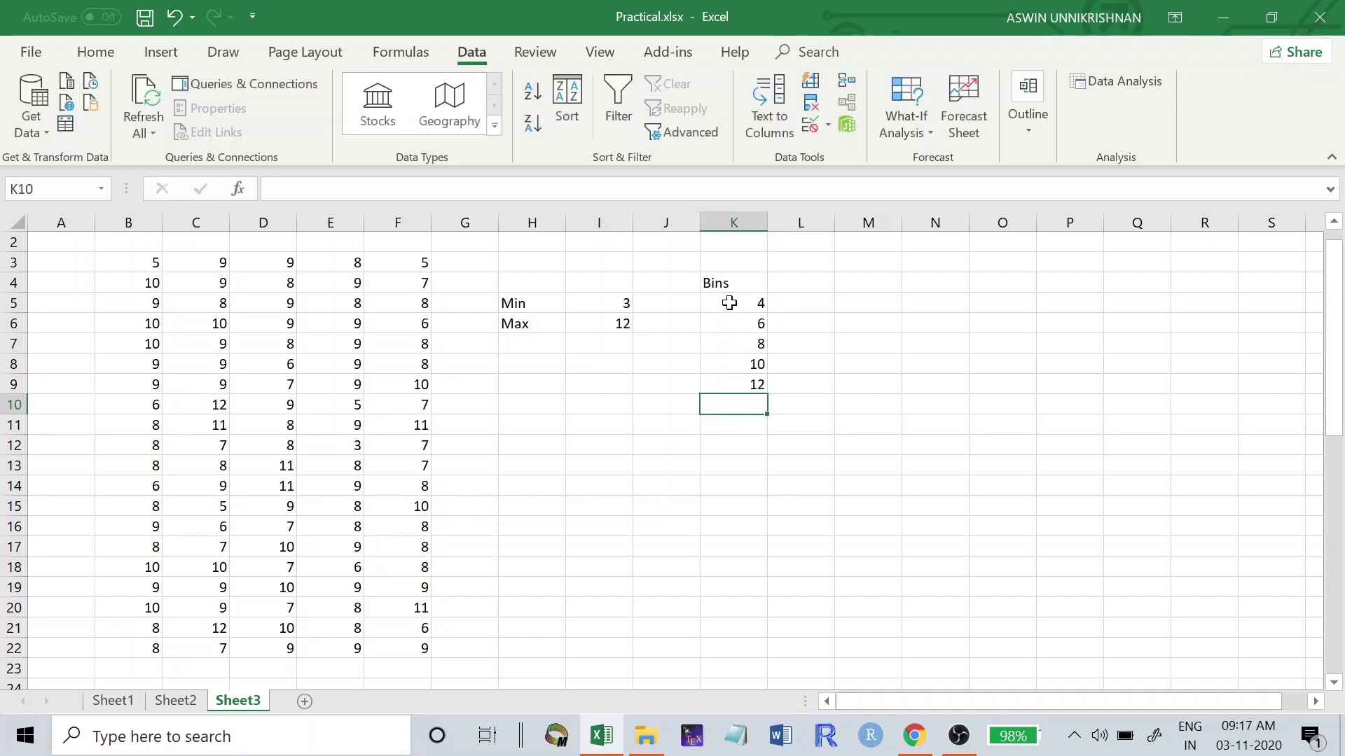
type("14")
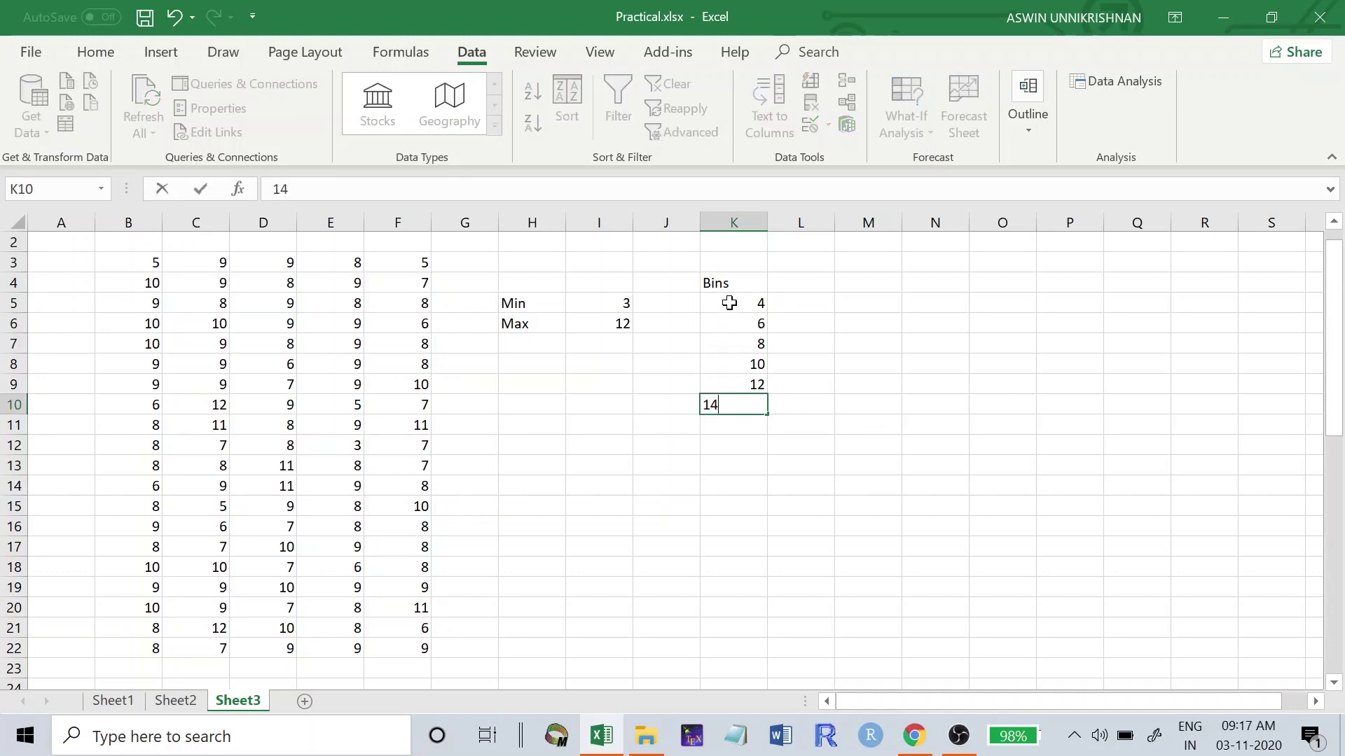
key("Return")
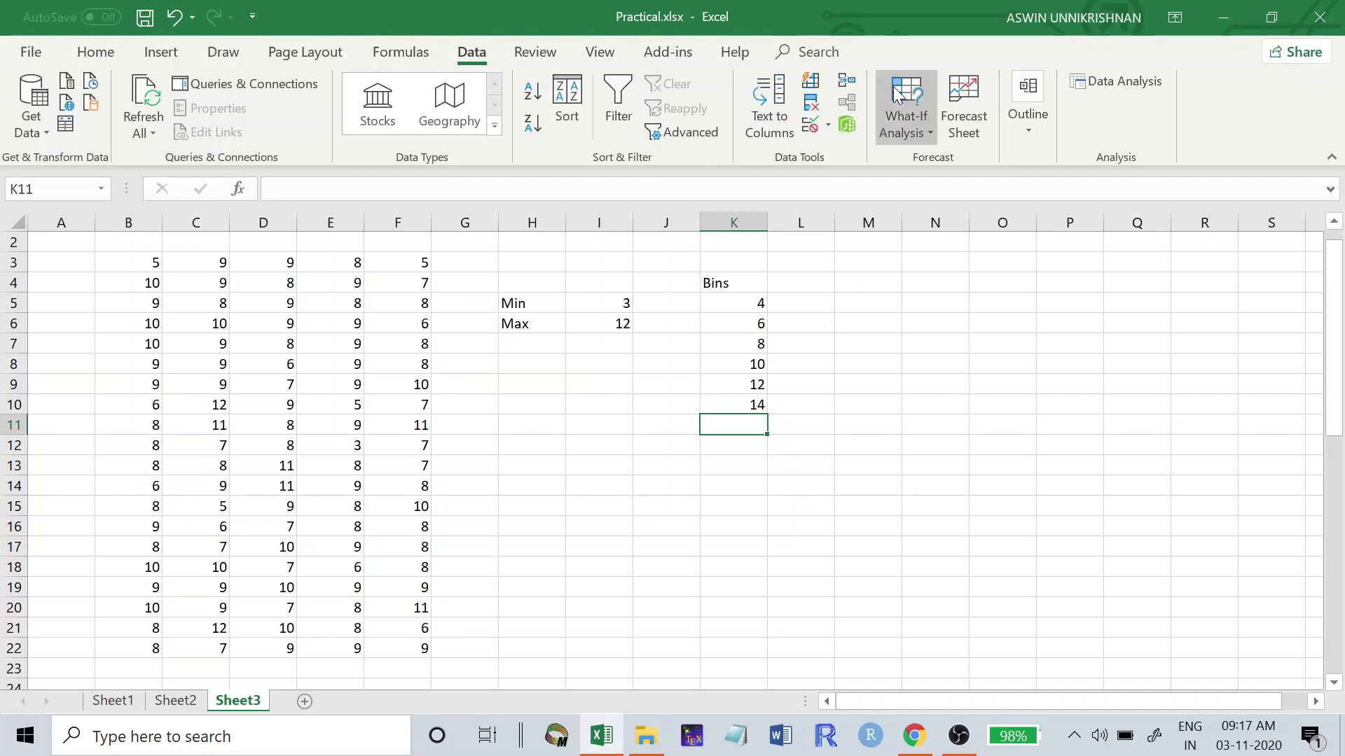
Step: Set up a Histogram data analysis with input range B3:F22 and bin range K5:K10
left_click_drag(880, 313, 995, 231)
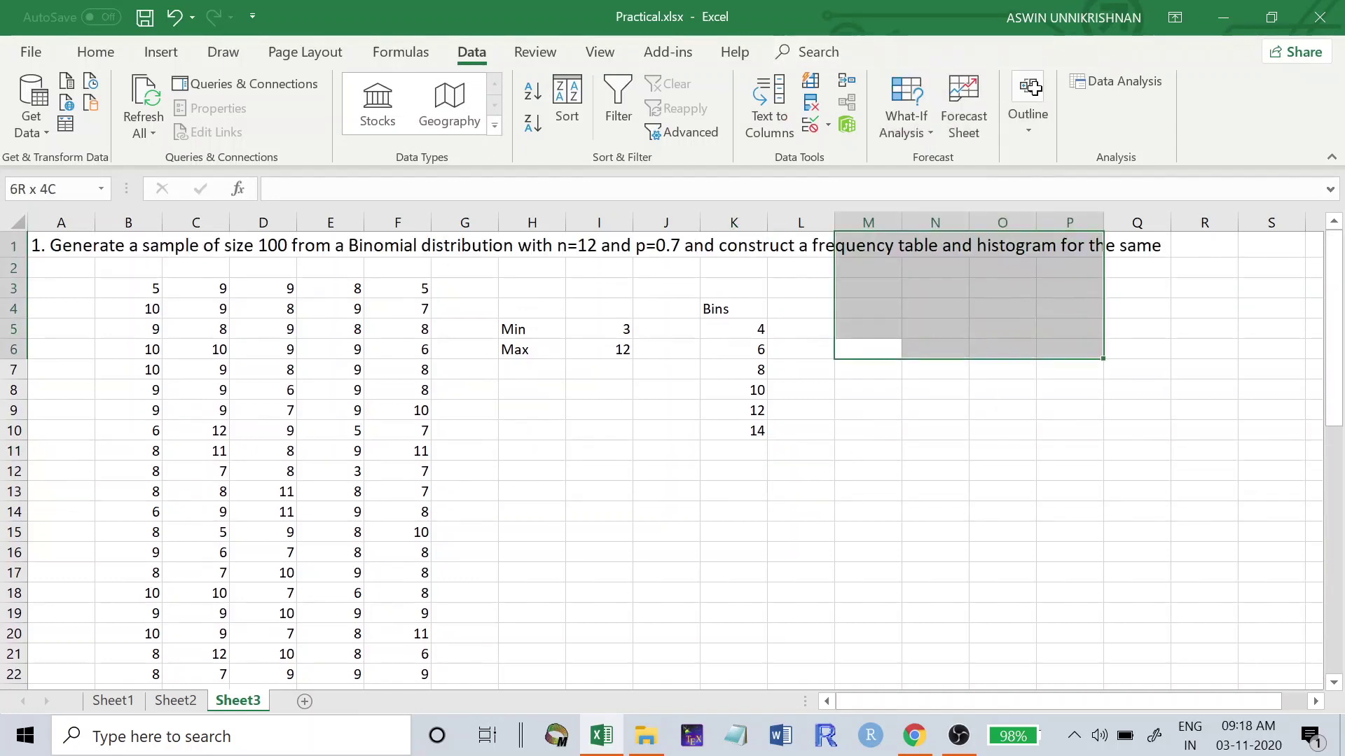
left_click(1063, 485)
left_click(1124, 80)
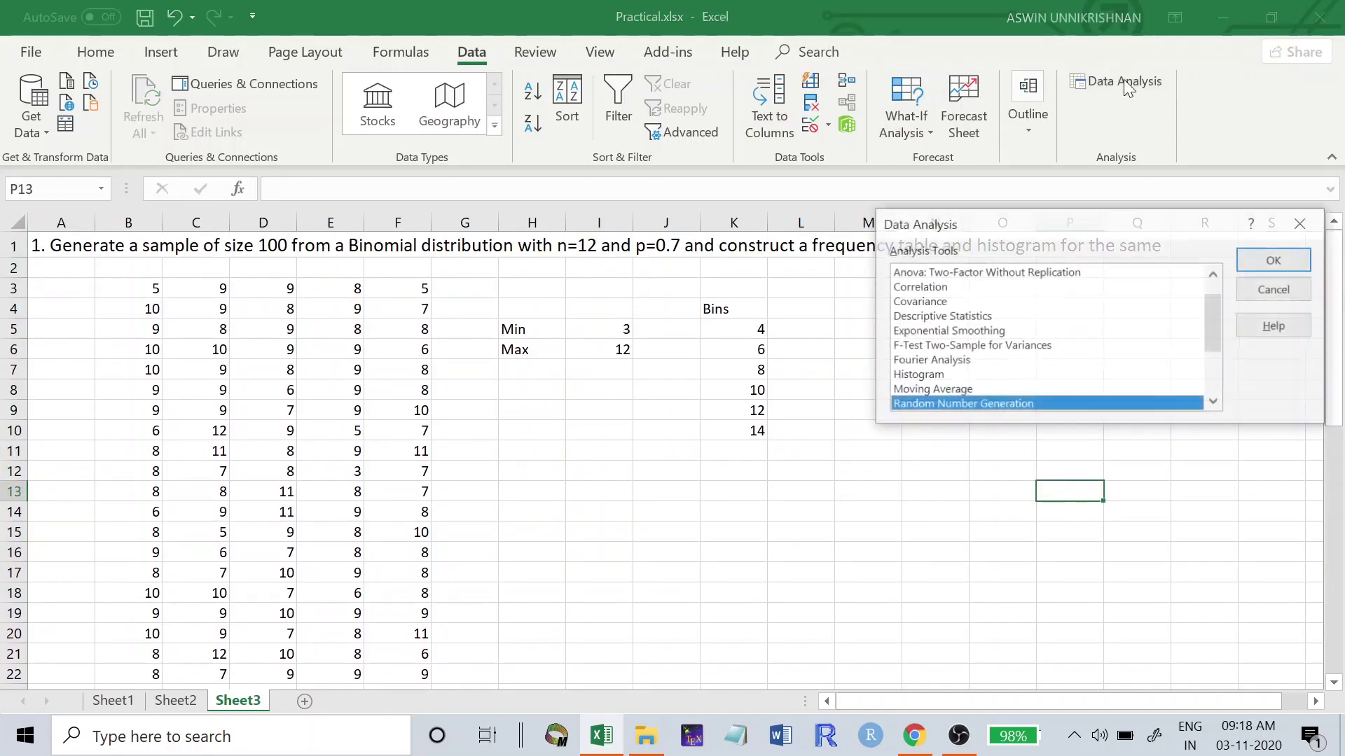
double_click(928, 375)
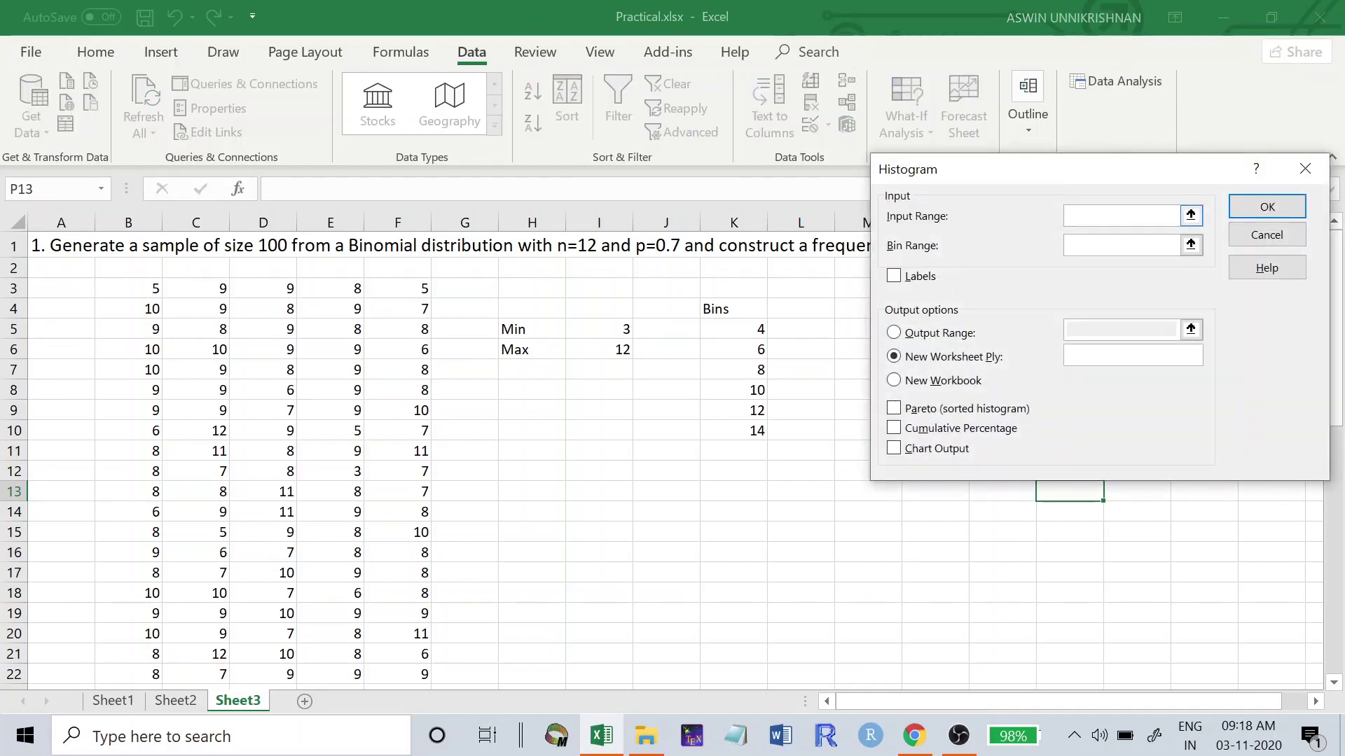
left_click(112, 293)
left_click_drag(112, 292, 427, 674)
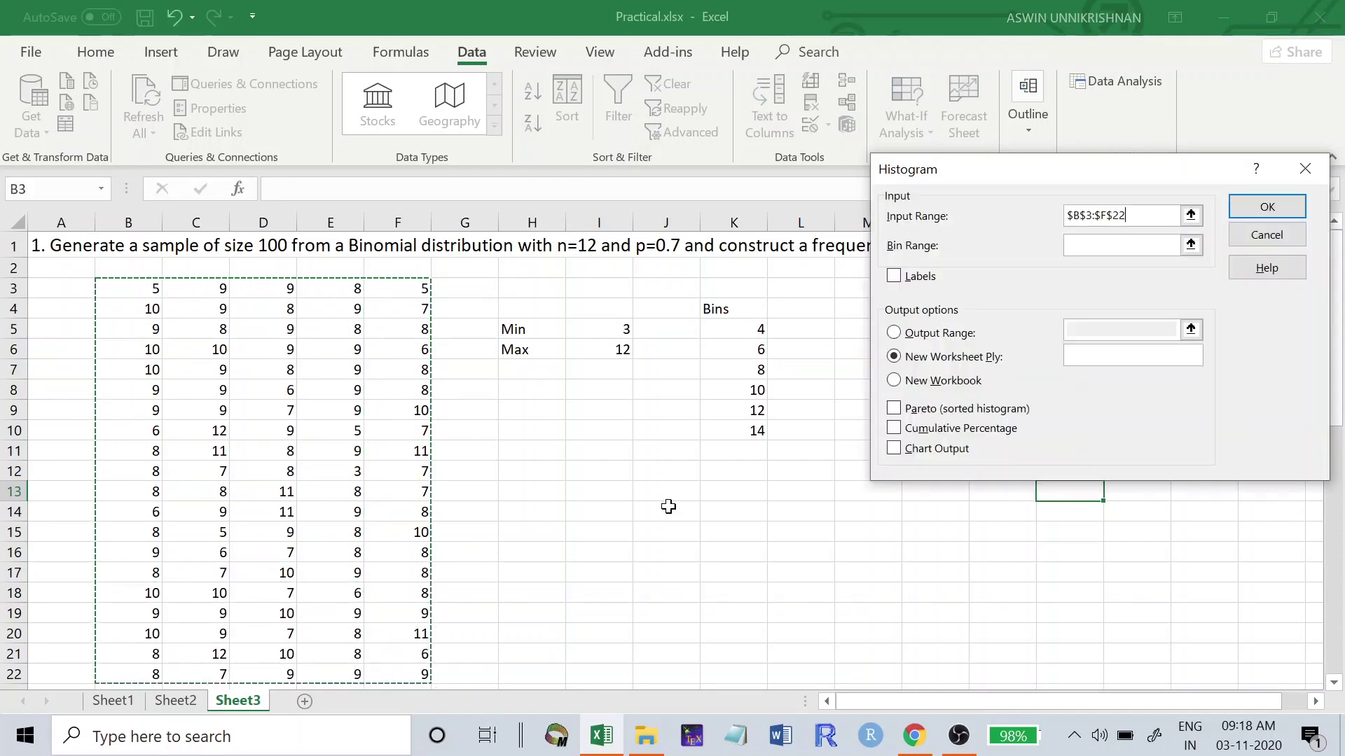
left_click(1097, 247)
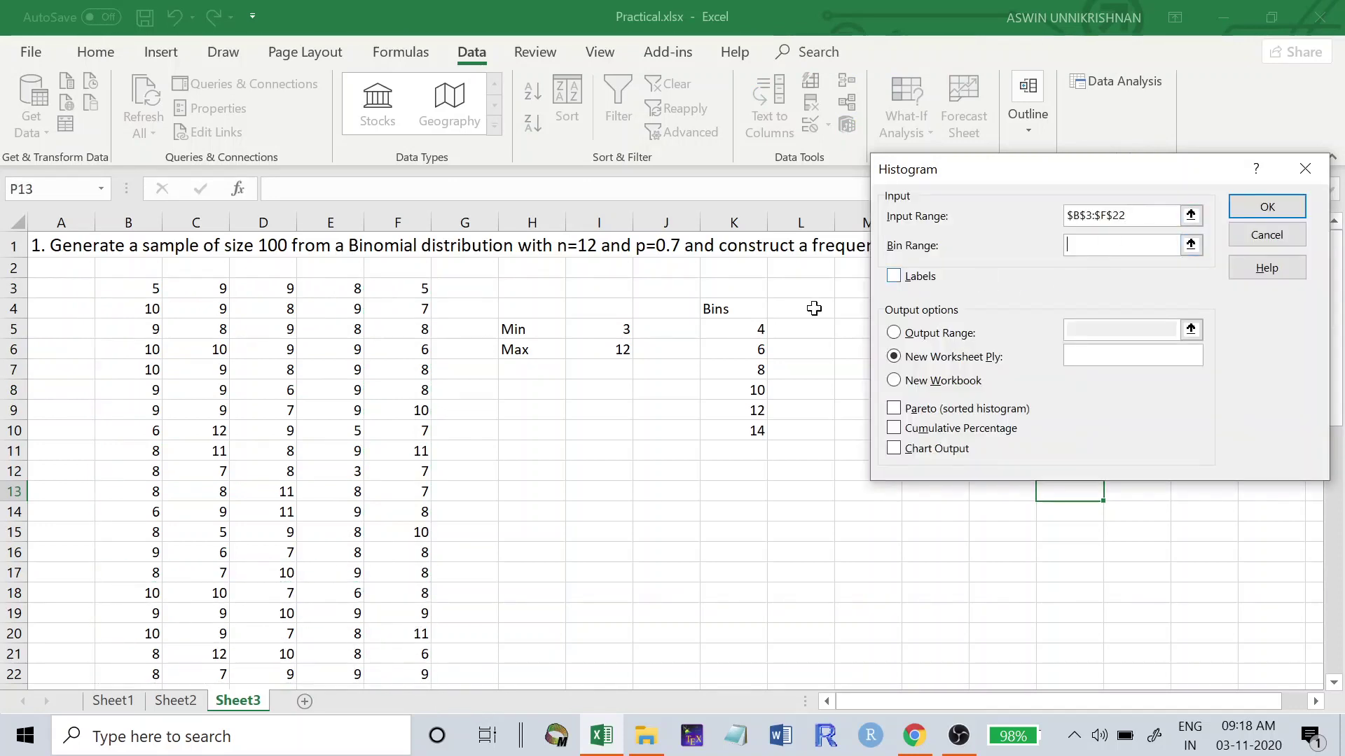
left_click(739, 333)
left_click_drag(739, 333, 741, 420)
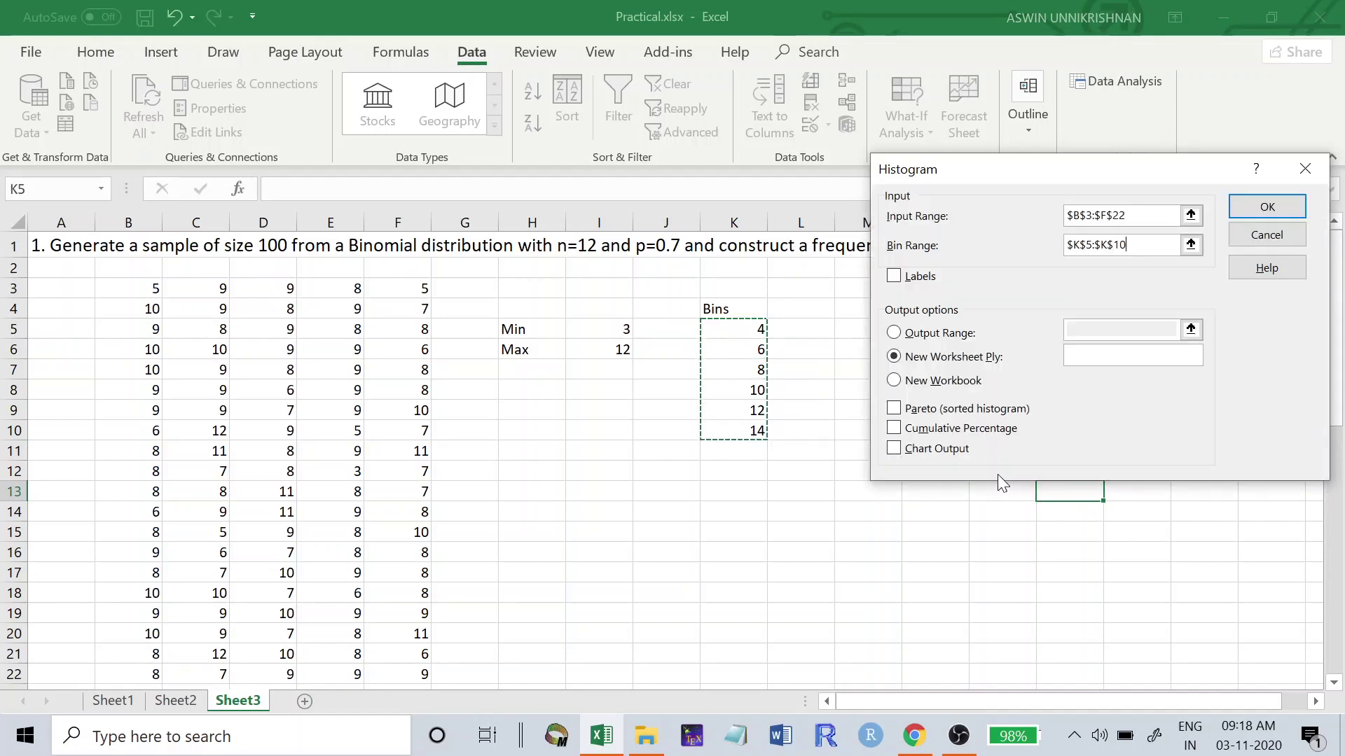
Step: Enable chart output, set the output range to H12, and generate the frequency table and histogram
left_click(952, 452)
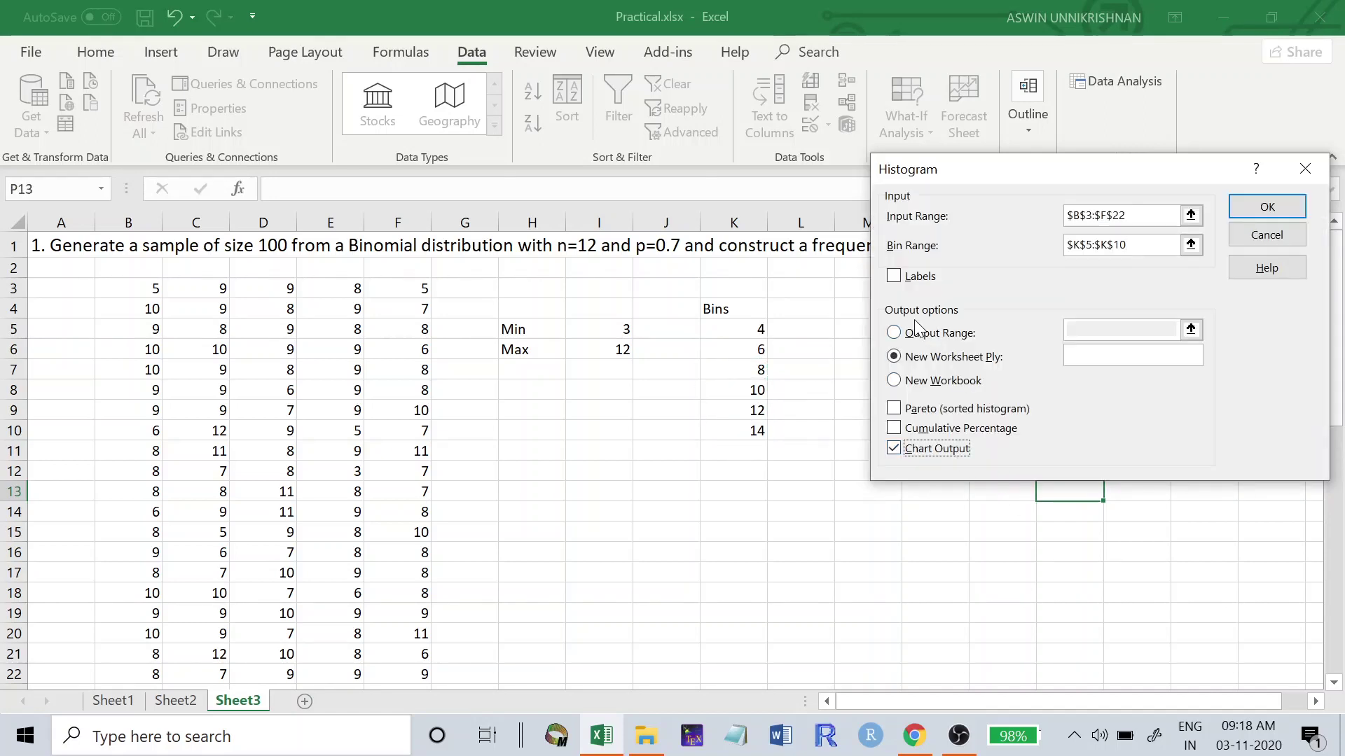
left_click(893, 334)
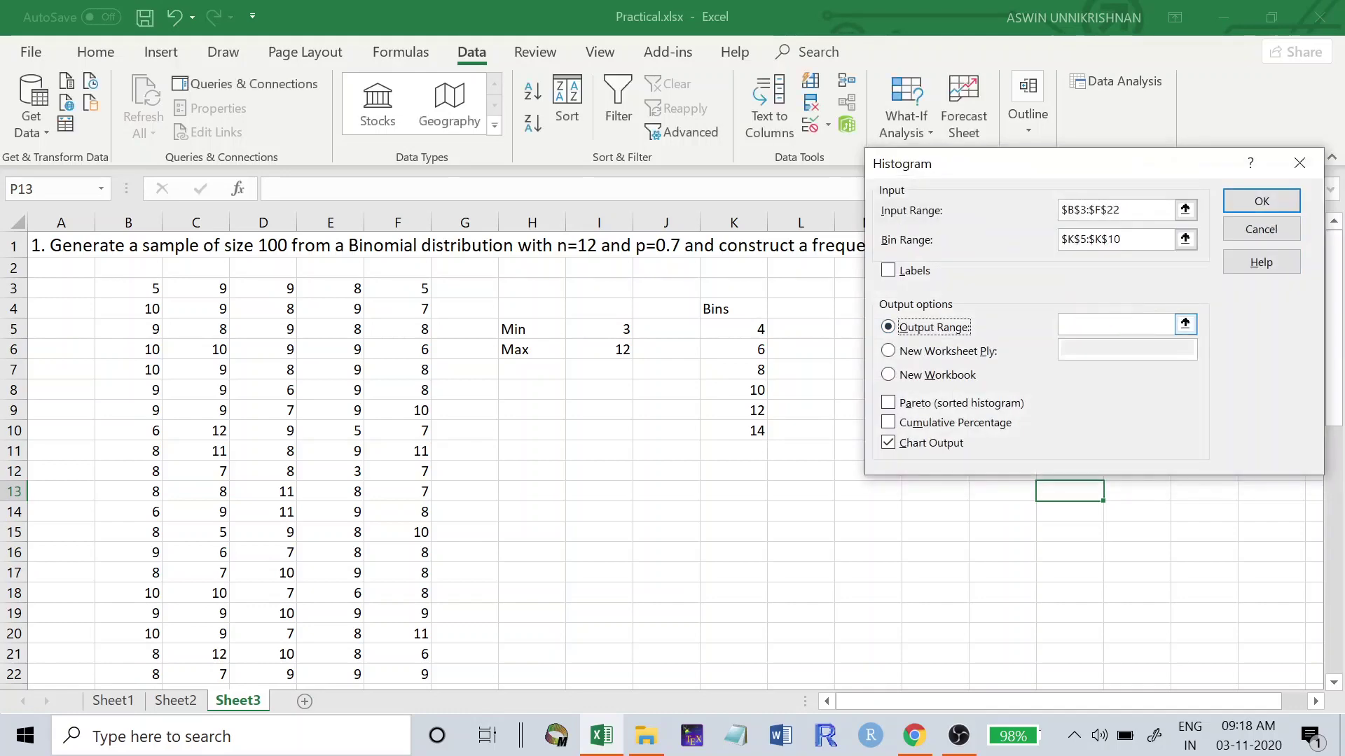
left_click(518, 470)
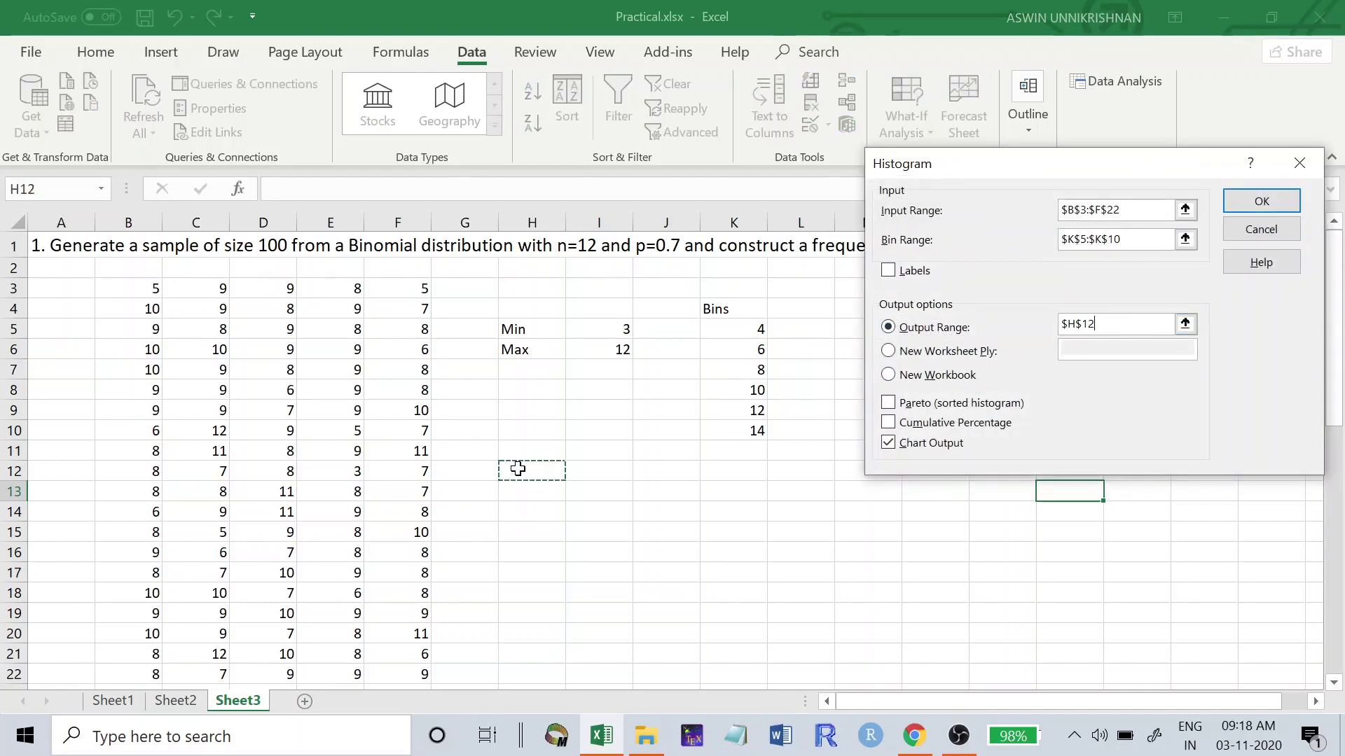
left_click(1261, 201)
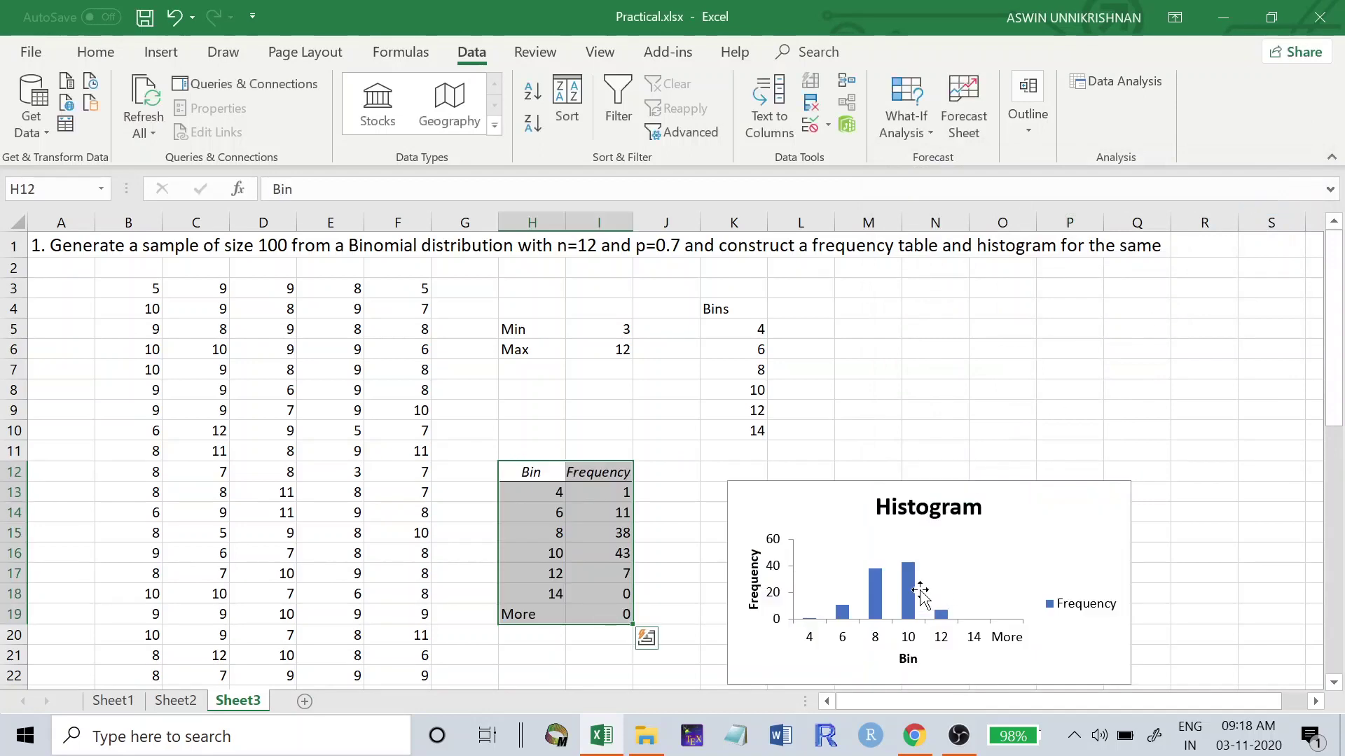
Step: Reduce the gap width of the histogram's columns until adjacent bars touch
left_click(909, 590)
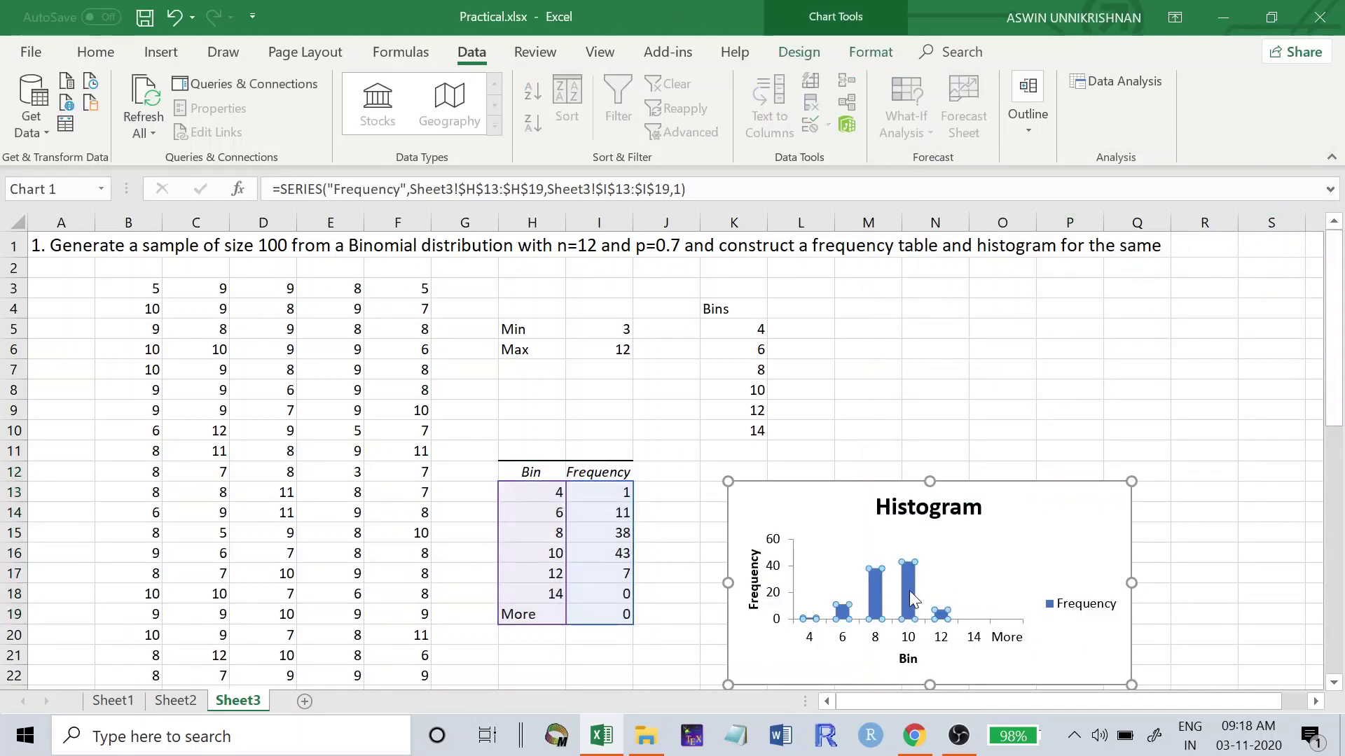
left_click(909, 590)
double_click(909, 590)
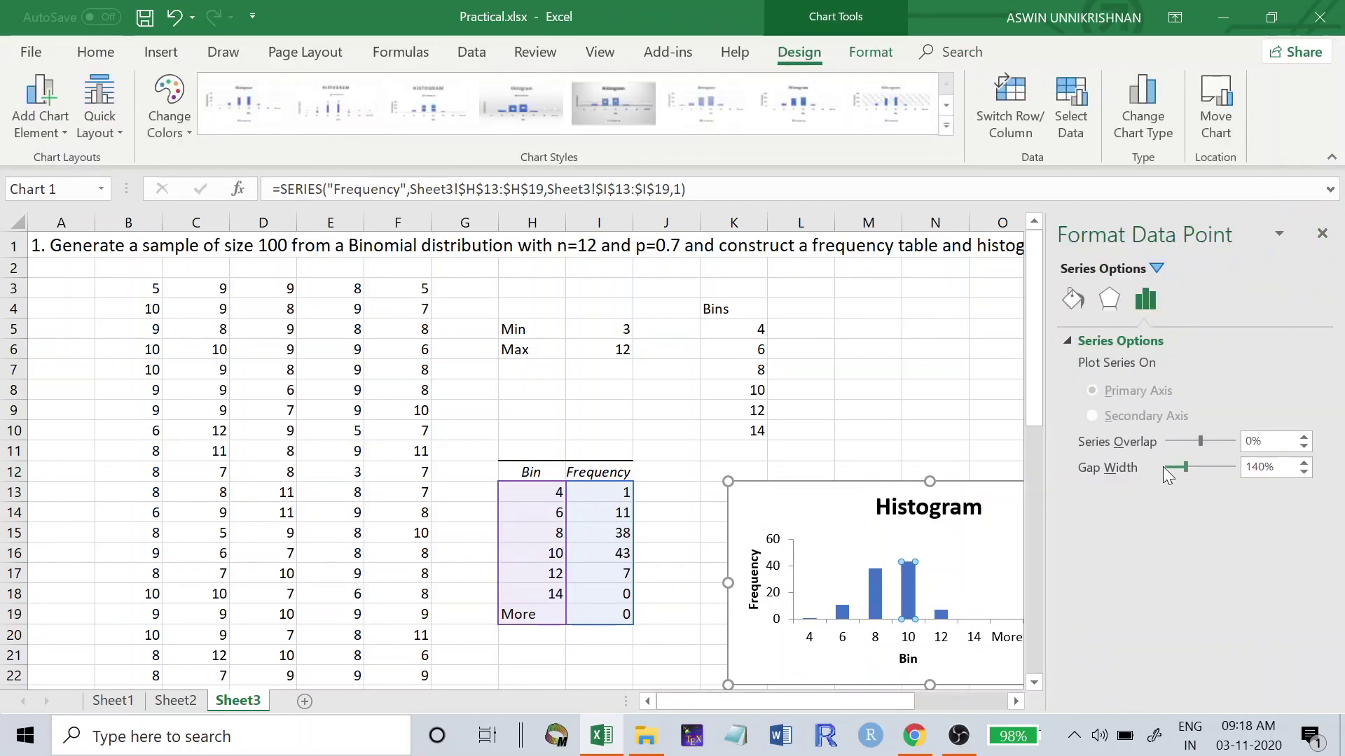
left_click_drag(1185, 467, 1145, 473)
left_click(1322, 238)
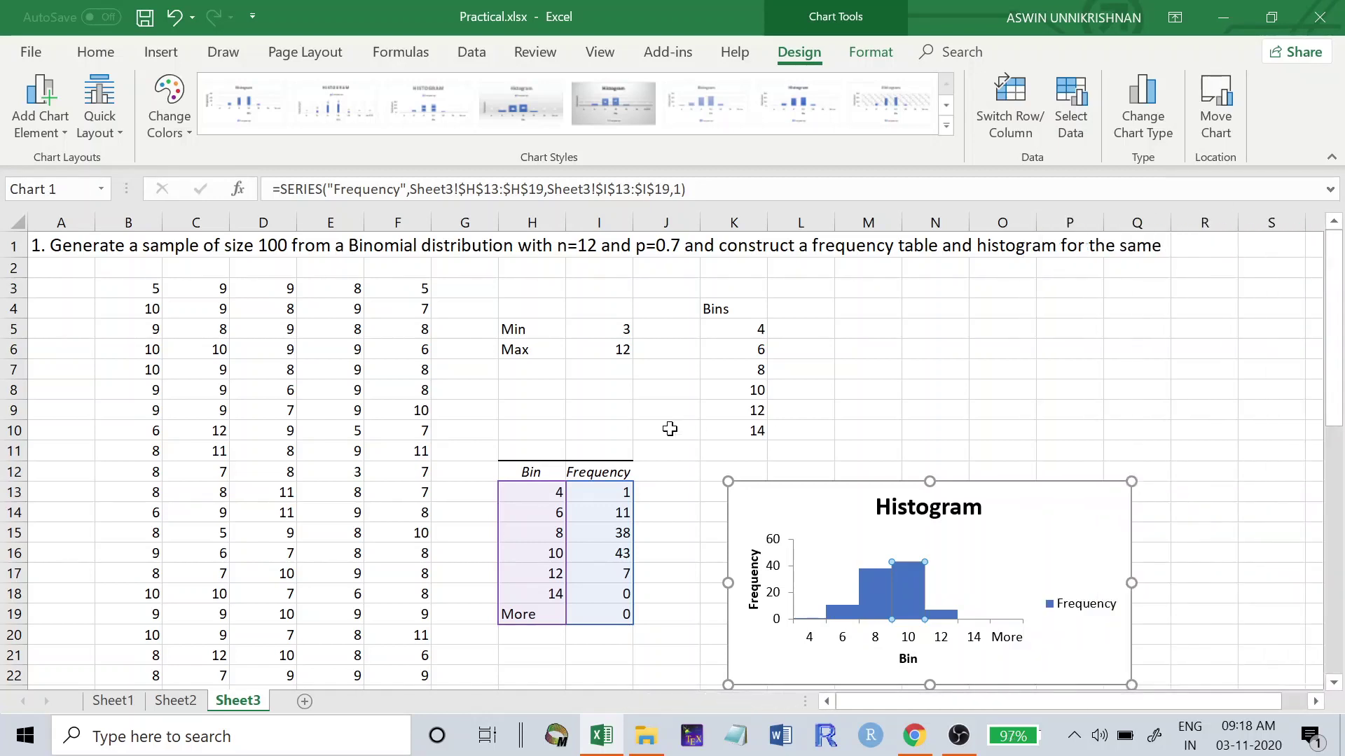
Step: Enter the labels n in cell K29 and p in cell K30 beside the binomial fitting data of question 2
scroll(648, 451, "down", 2)
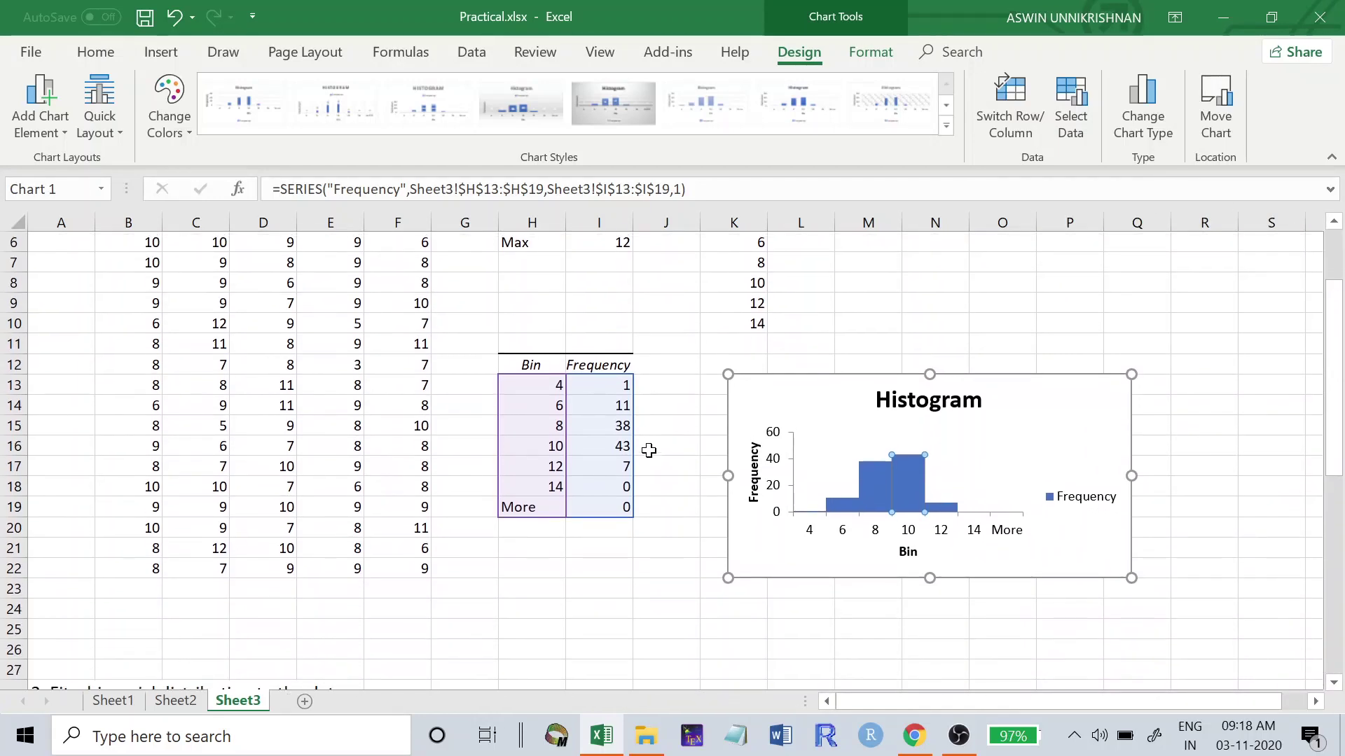
scroll(648, 451, "down", 1)
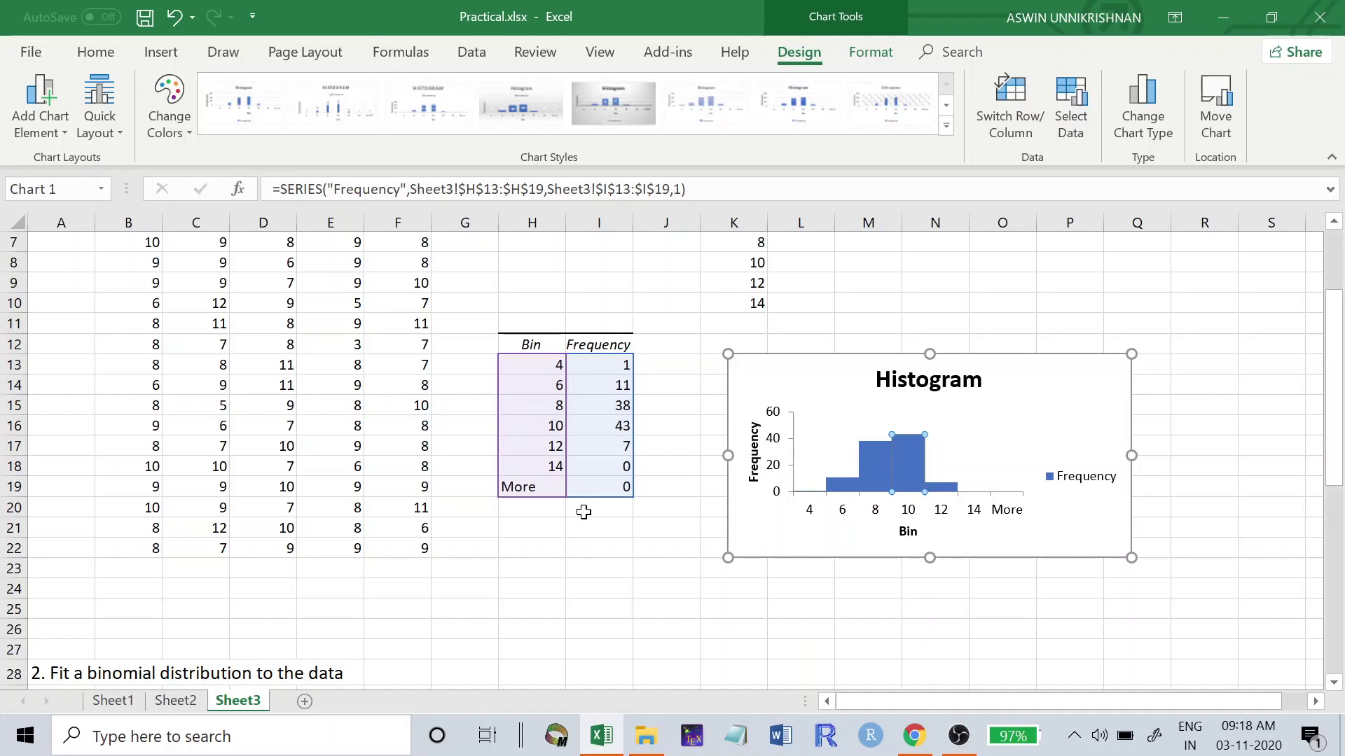
scroll(584, 512, "down", 5)
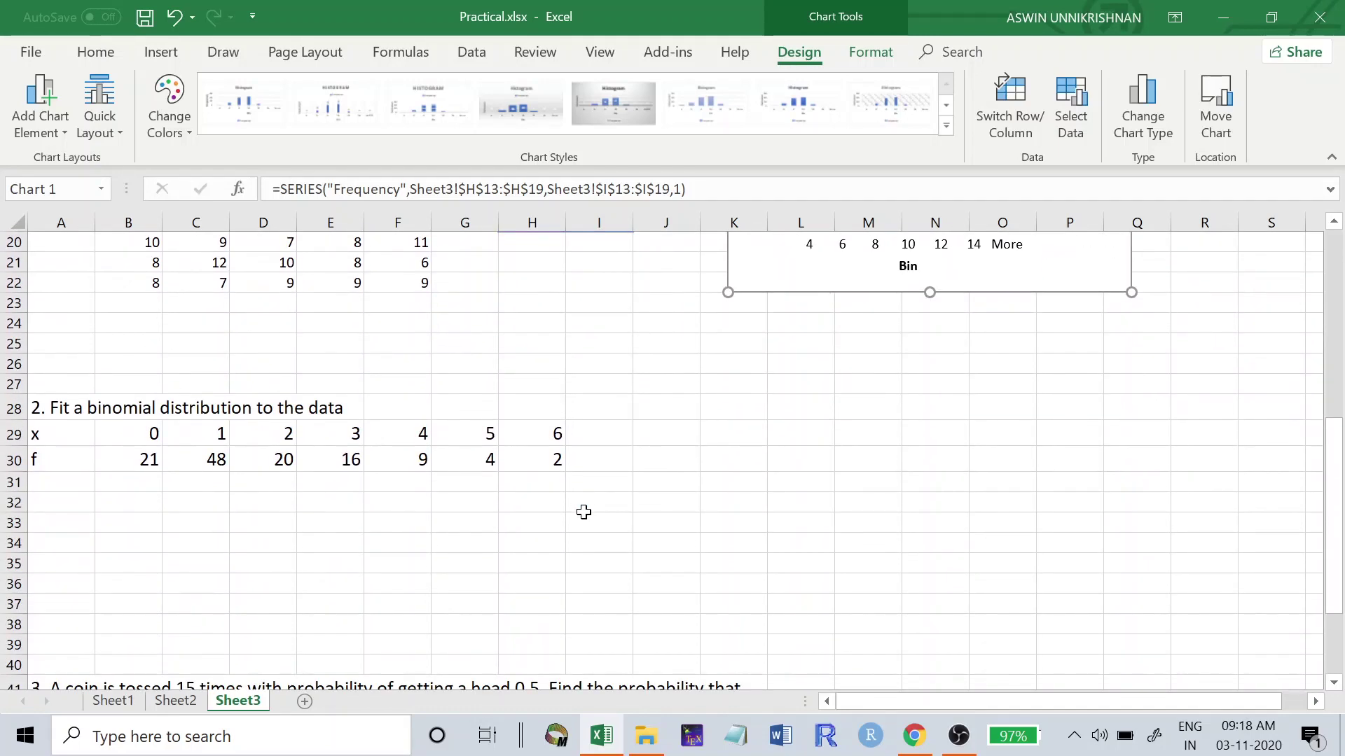
scroll(584, 512, "down", 2)
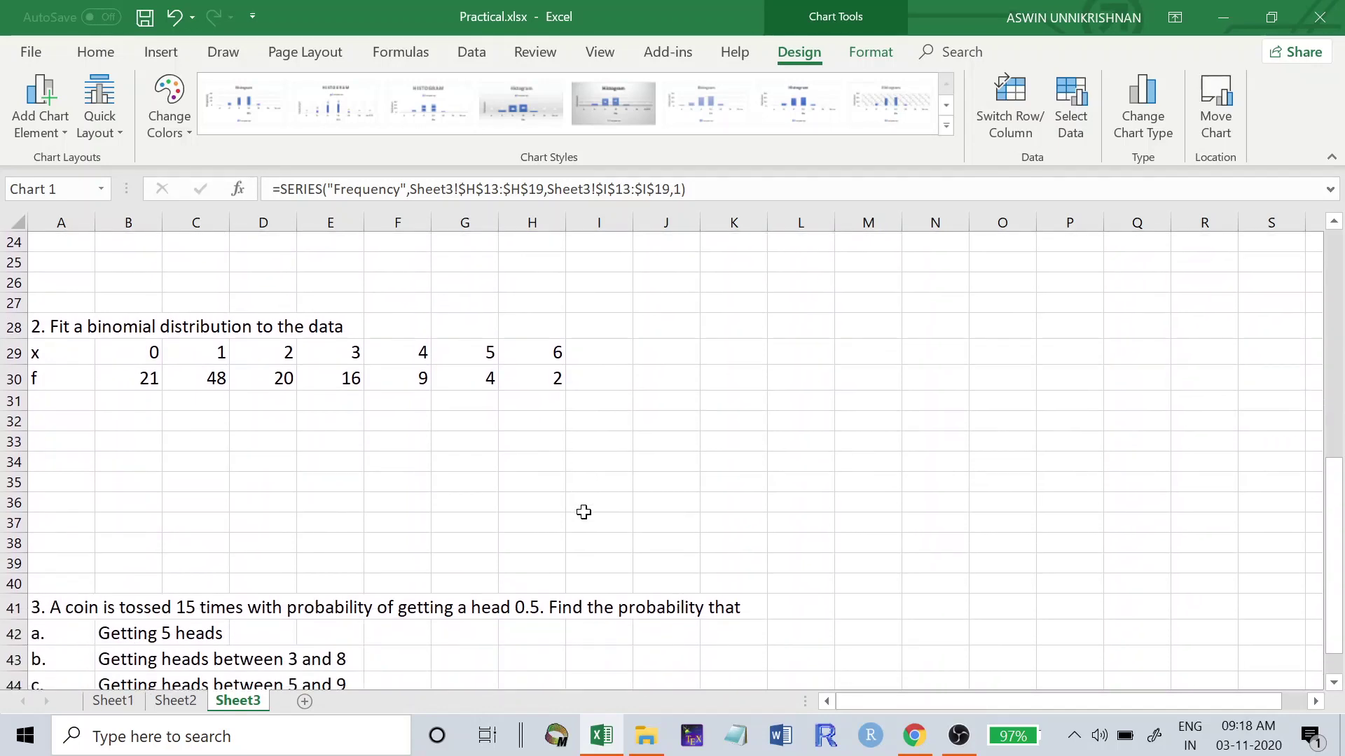
left_click(746, 341)
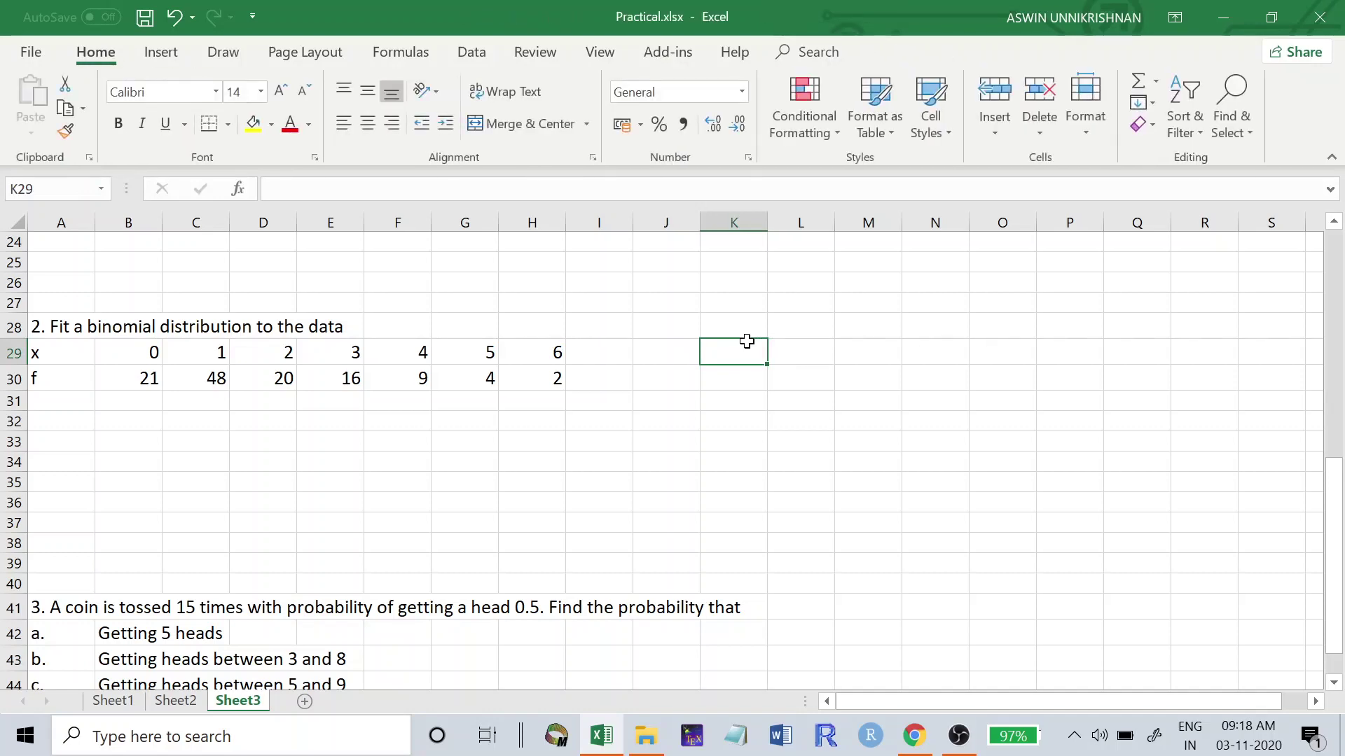
type("n")
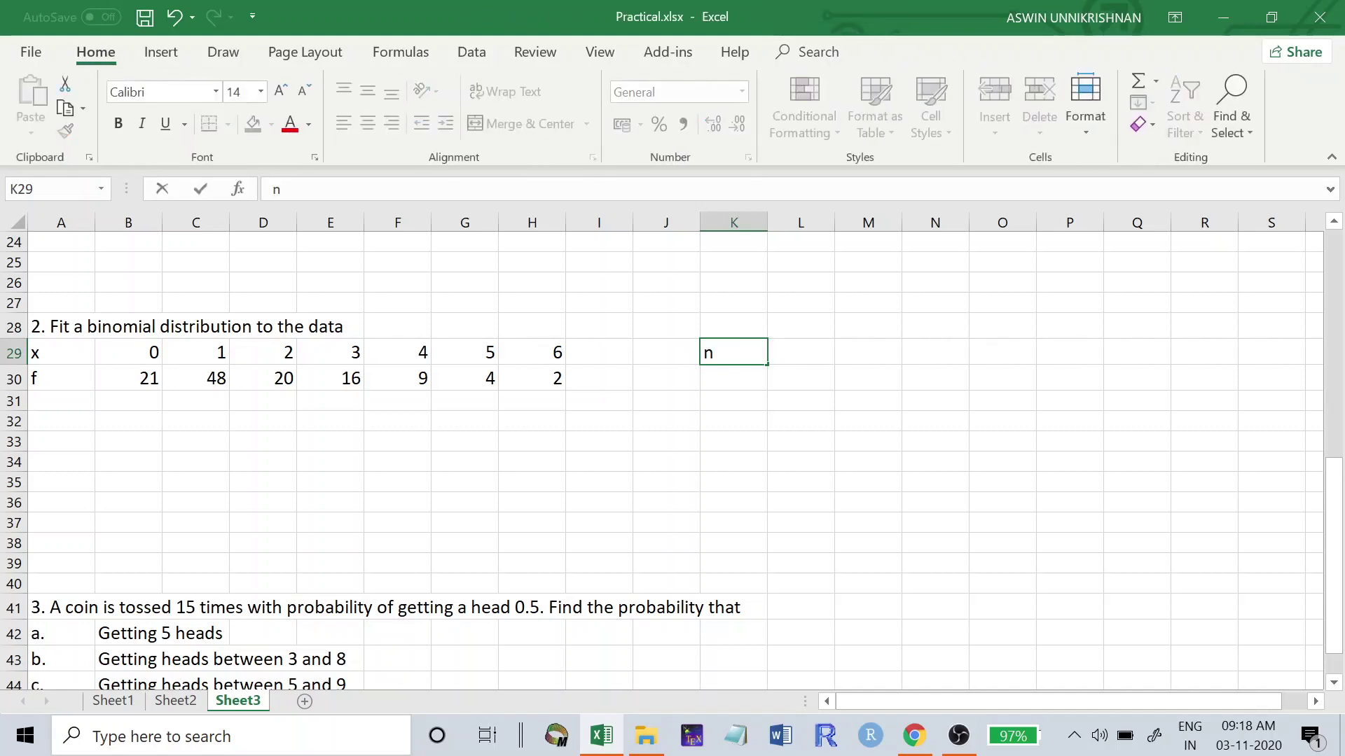
left_click(703, 374)
type("p")
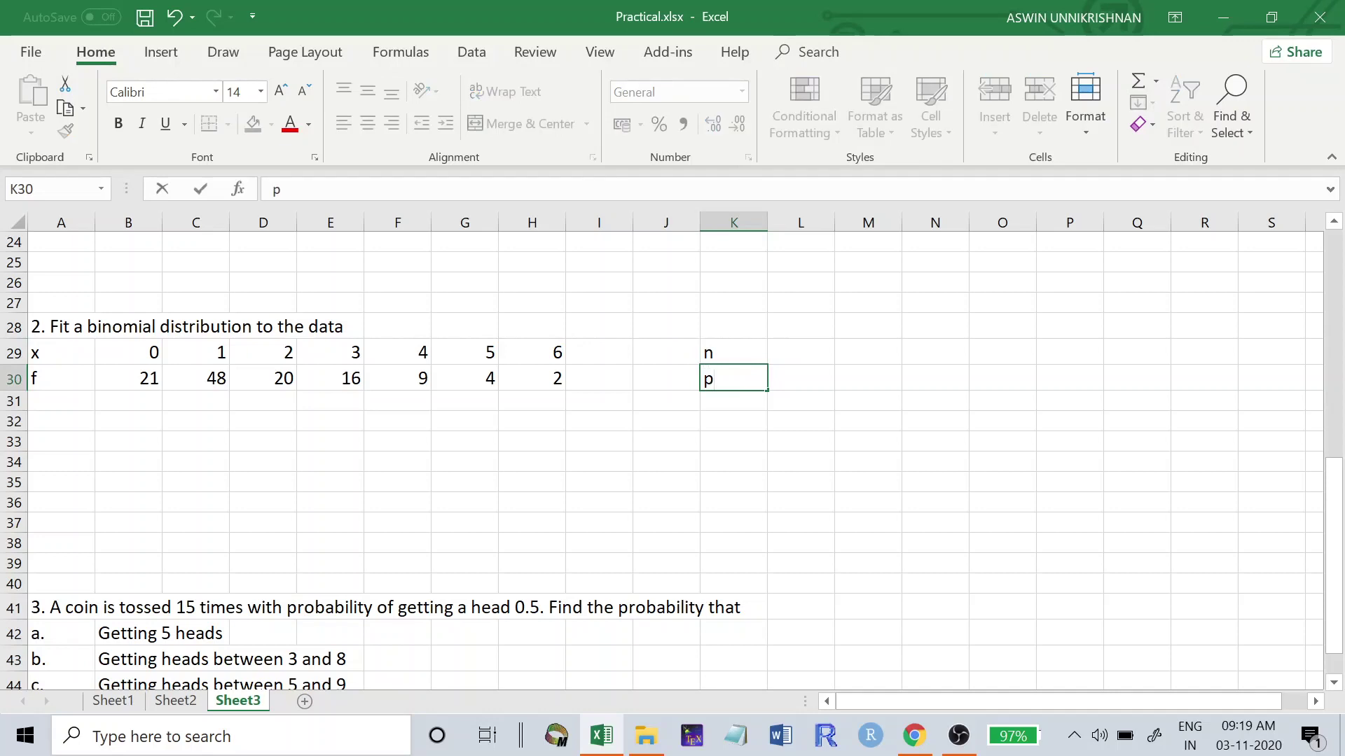
Step: Enter the value 6 for n in cell L29, matching the largest x value
left_click(552, 348)
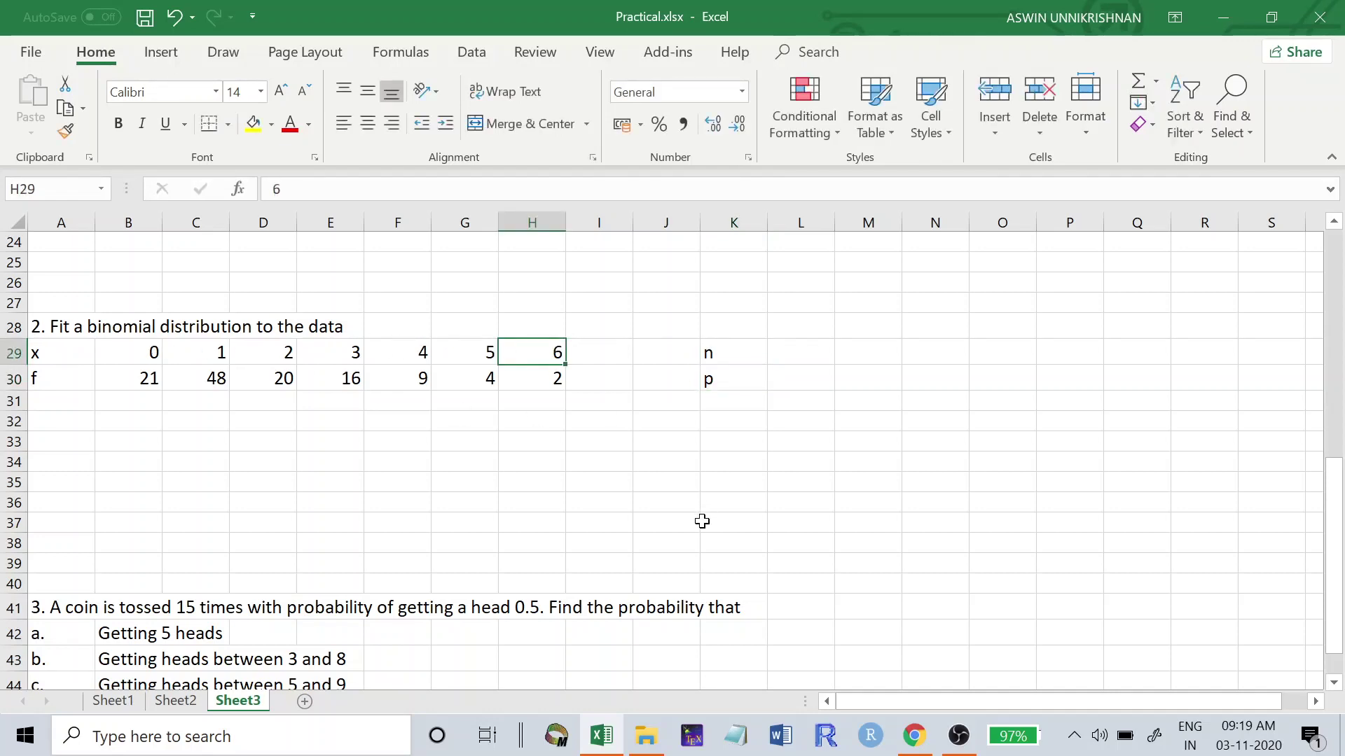
left_click(829, 351)
type("6")
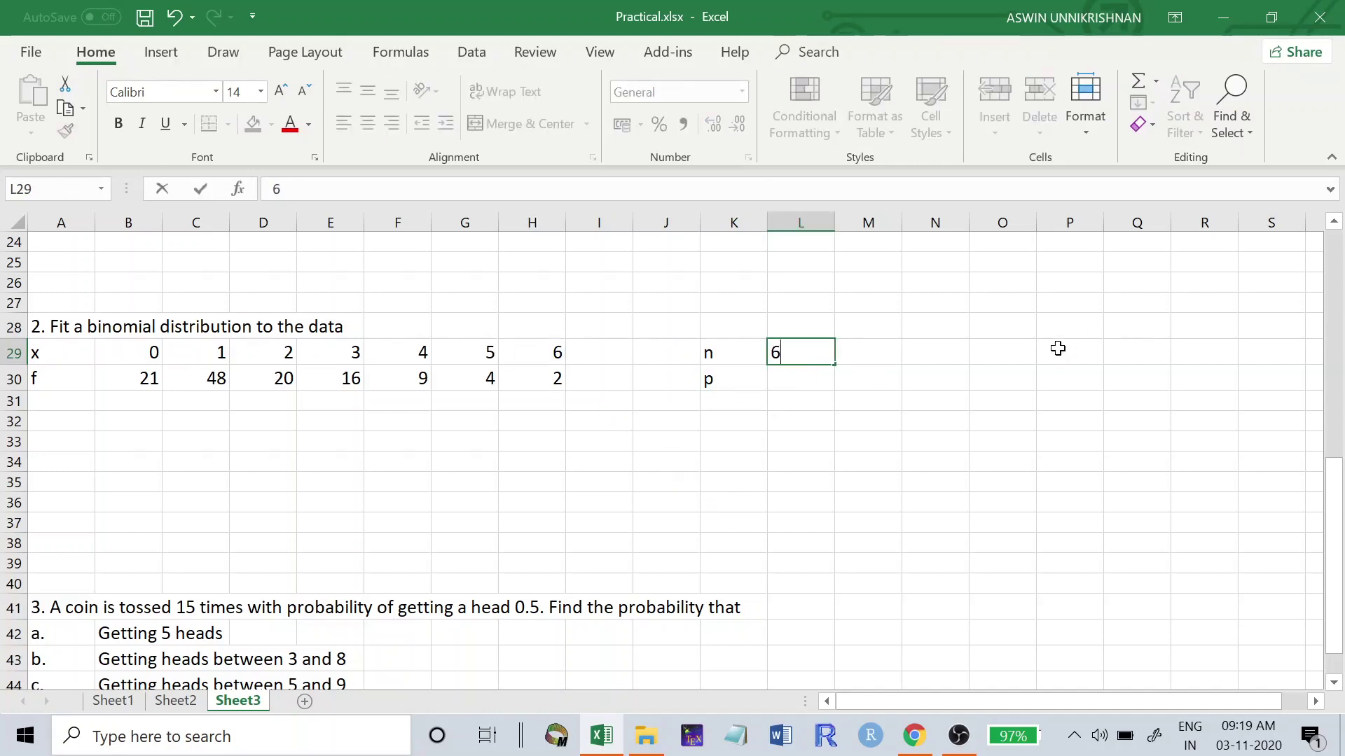
left_click(1058, 348)
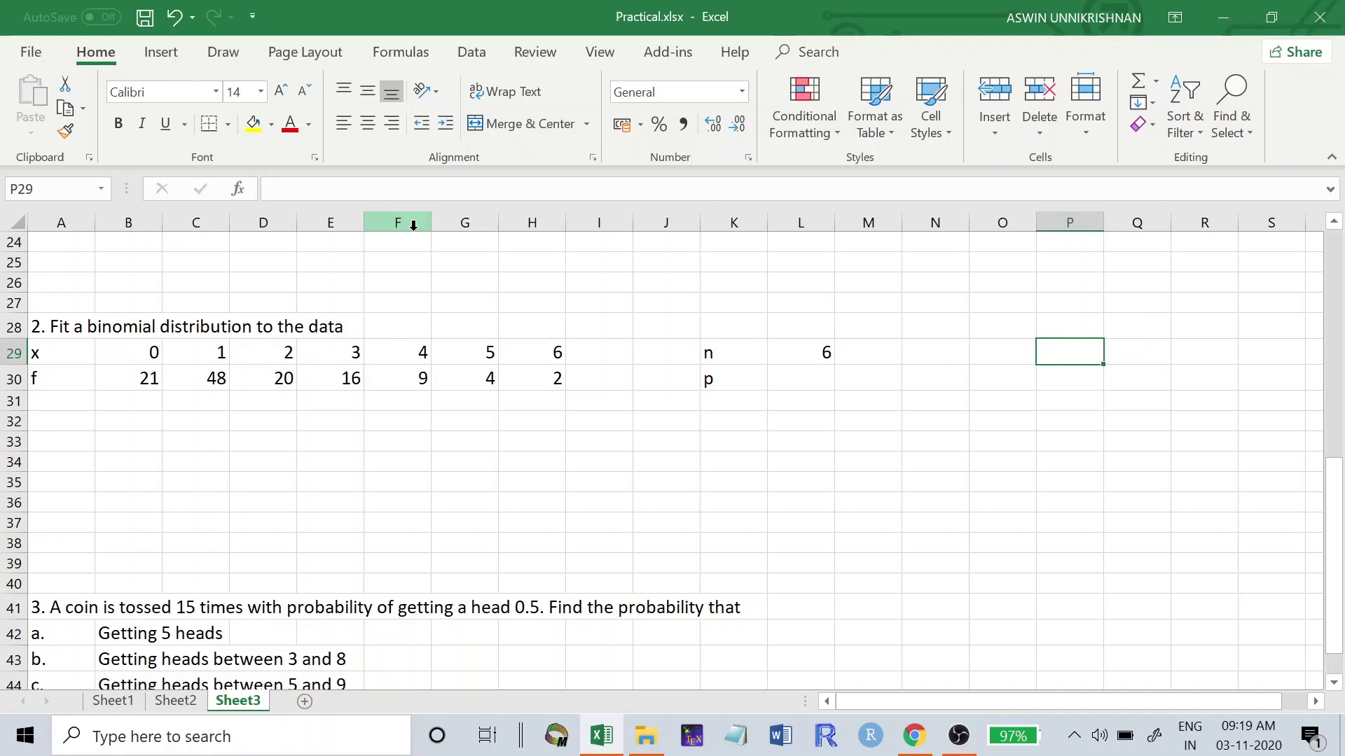
Step: Handwrite the relation np = x̄ with the black pen in the empty area below the n and p labels
left_click(617, 284)
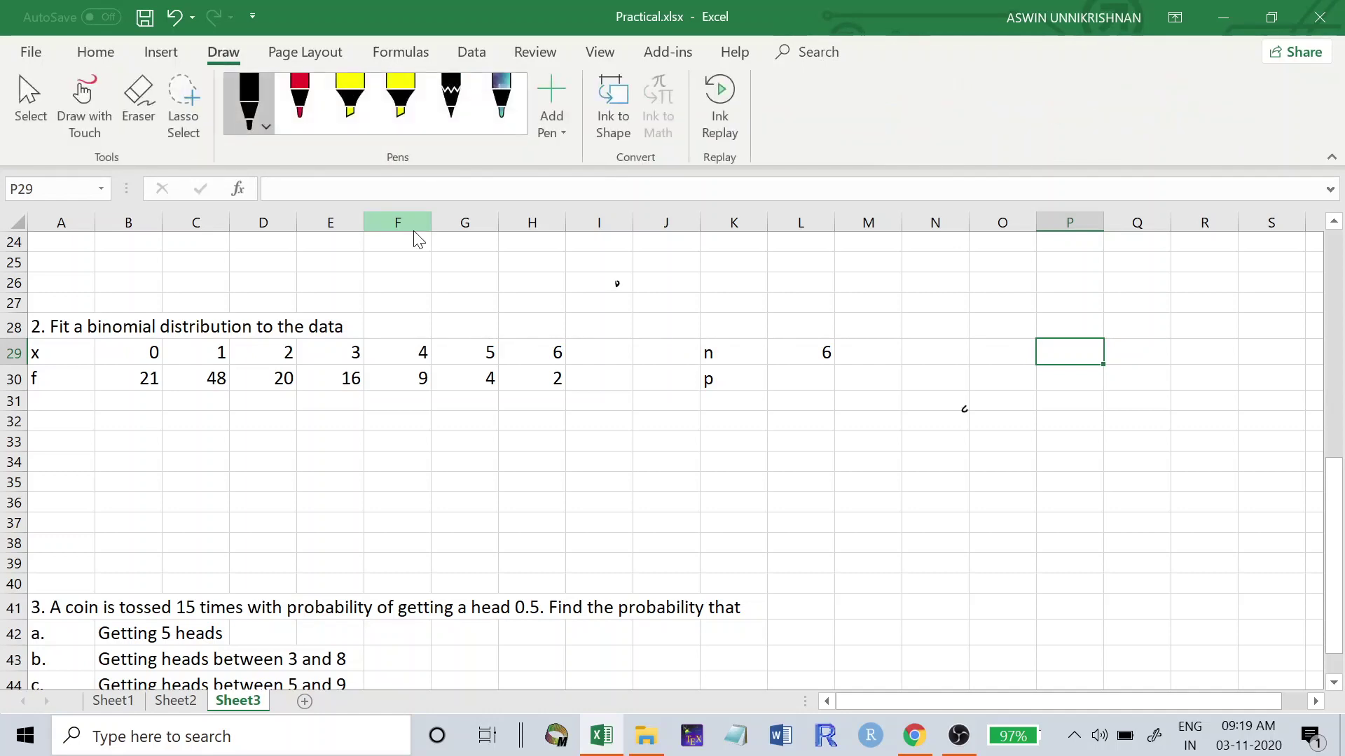
mouse_move(993, 411)
left_mouse_down()
mouse_move(988, 442)
mouse_move(1012, 419)
left_mouse_up()
mouse_move(1019, 423)
left_mouse_down()
mouse_move(1077, 434)
mouse_move(1087, 409)
left_mouse_up()
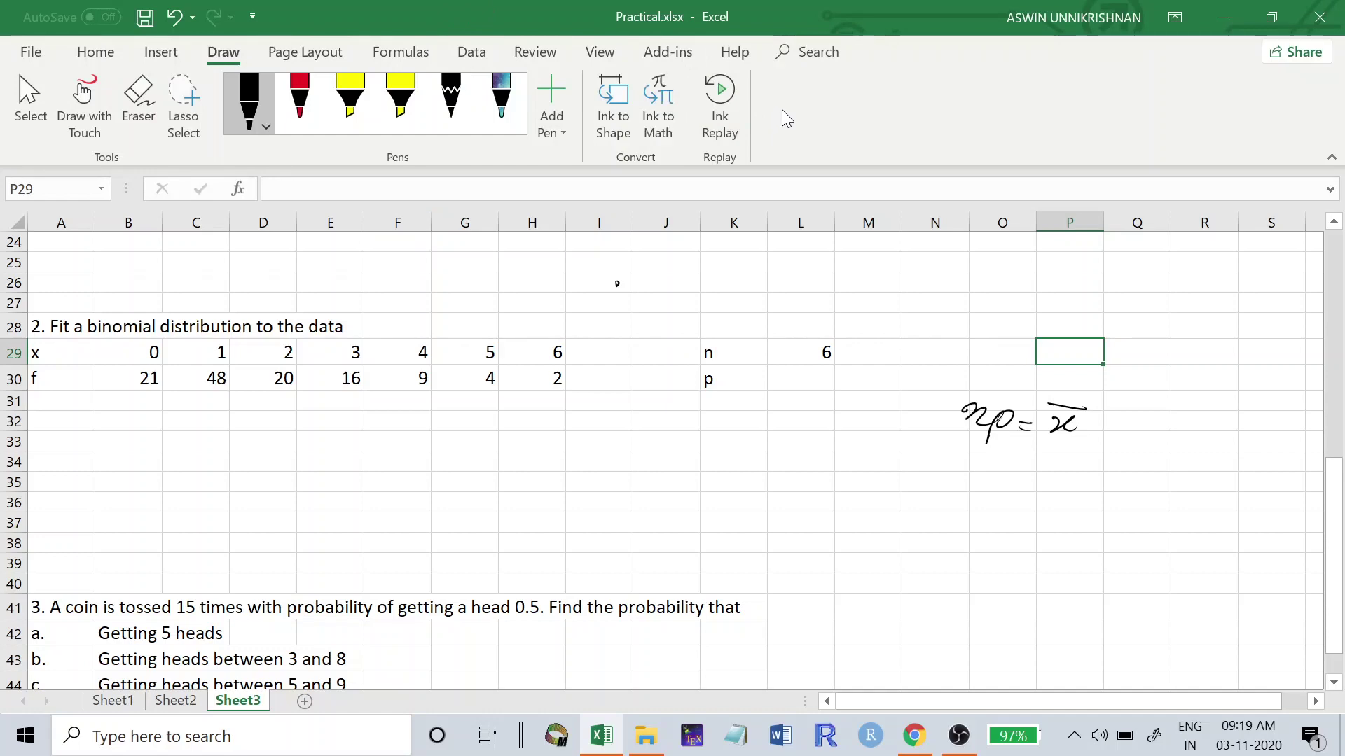
Step: Label cell A31 xf and calculate the first product in B31 with the formula =B30*B29
left_click(44, 405)
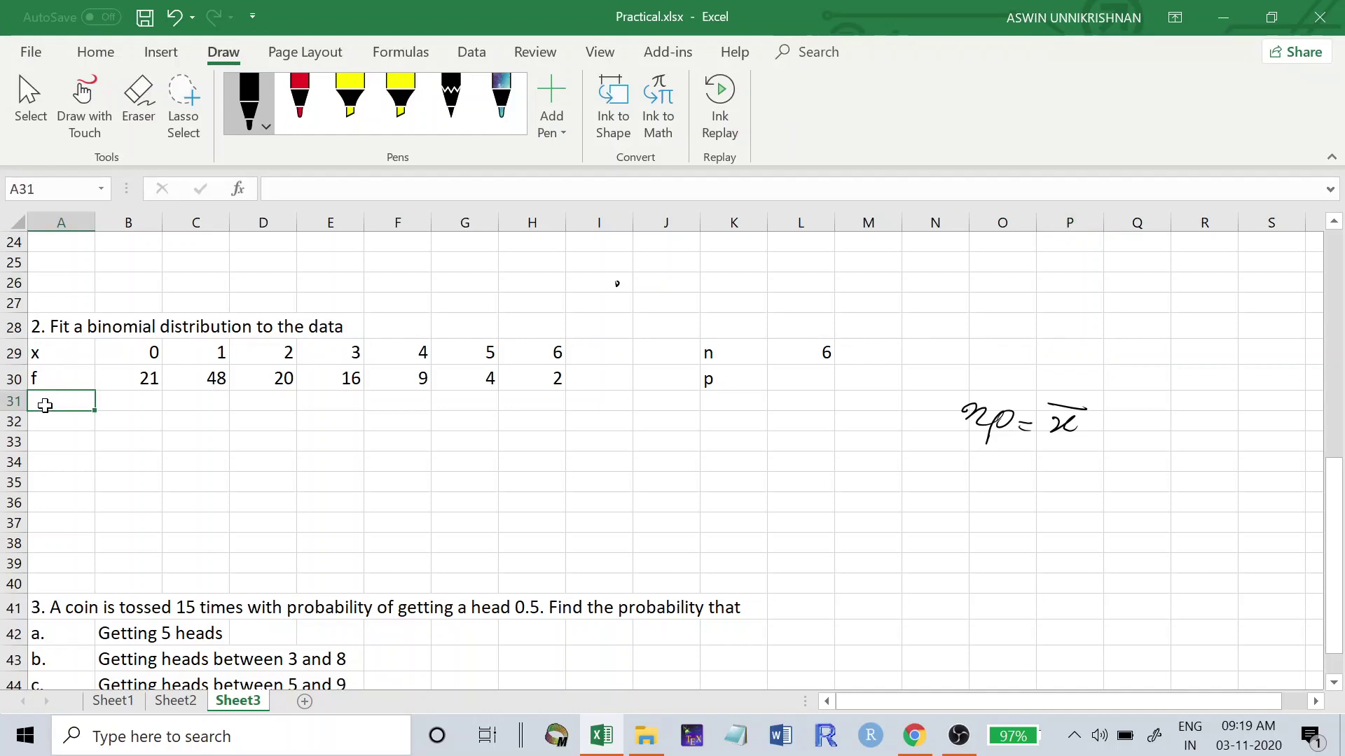
type("xf")
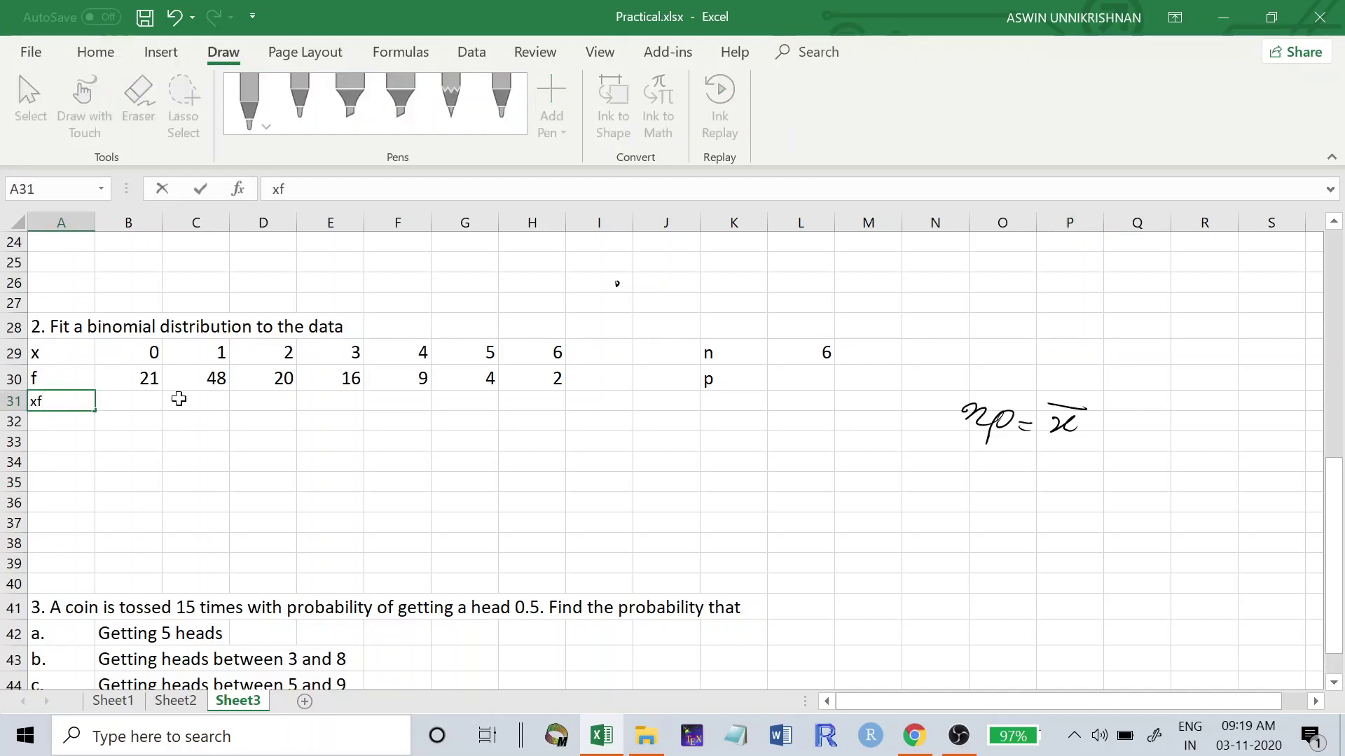
left_click(130, 406)
type("=")
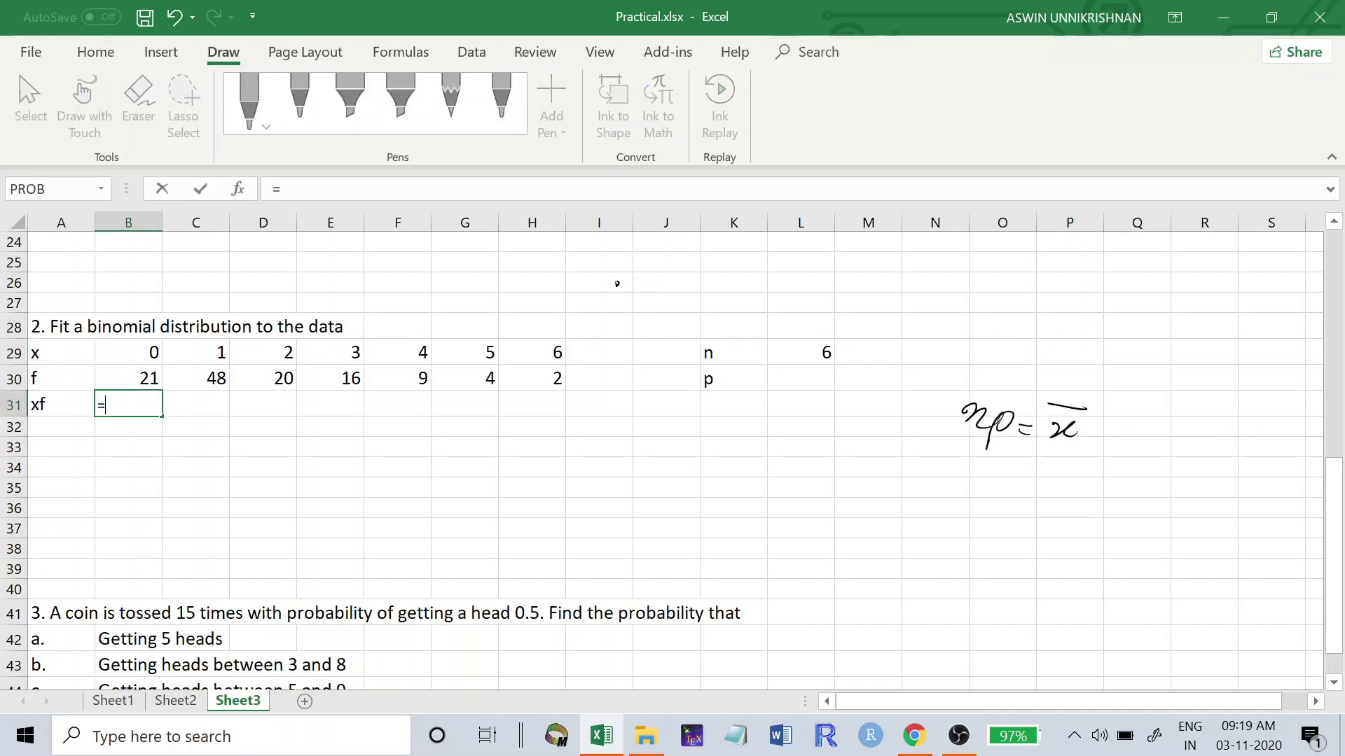
left_click(122, 385)
type("*")
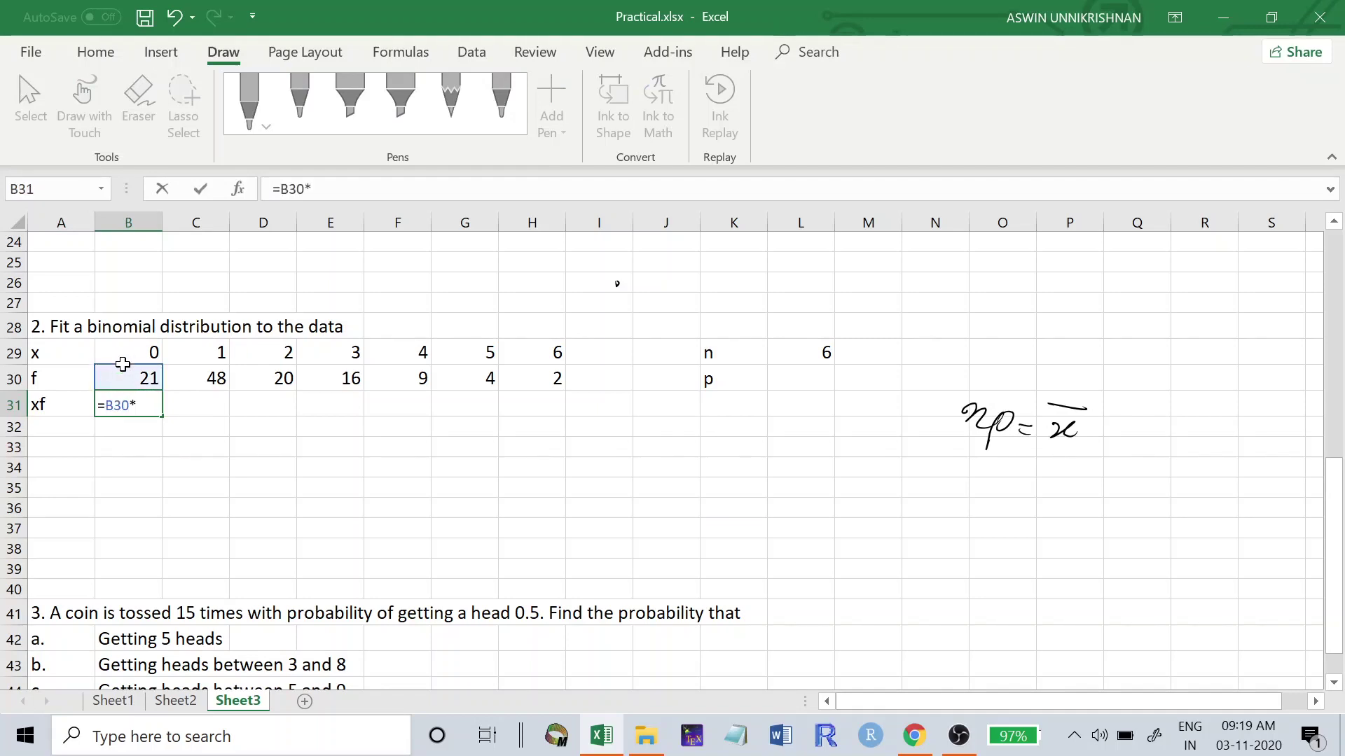
left_click(124, 358)
key("Return")
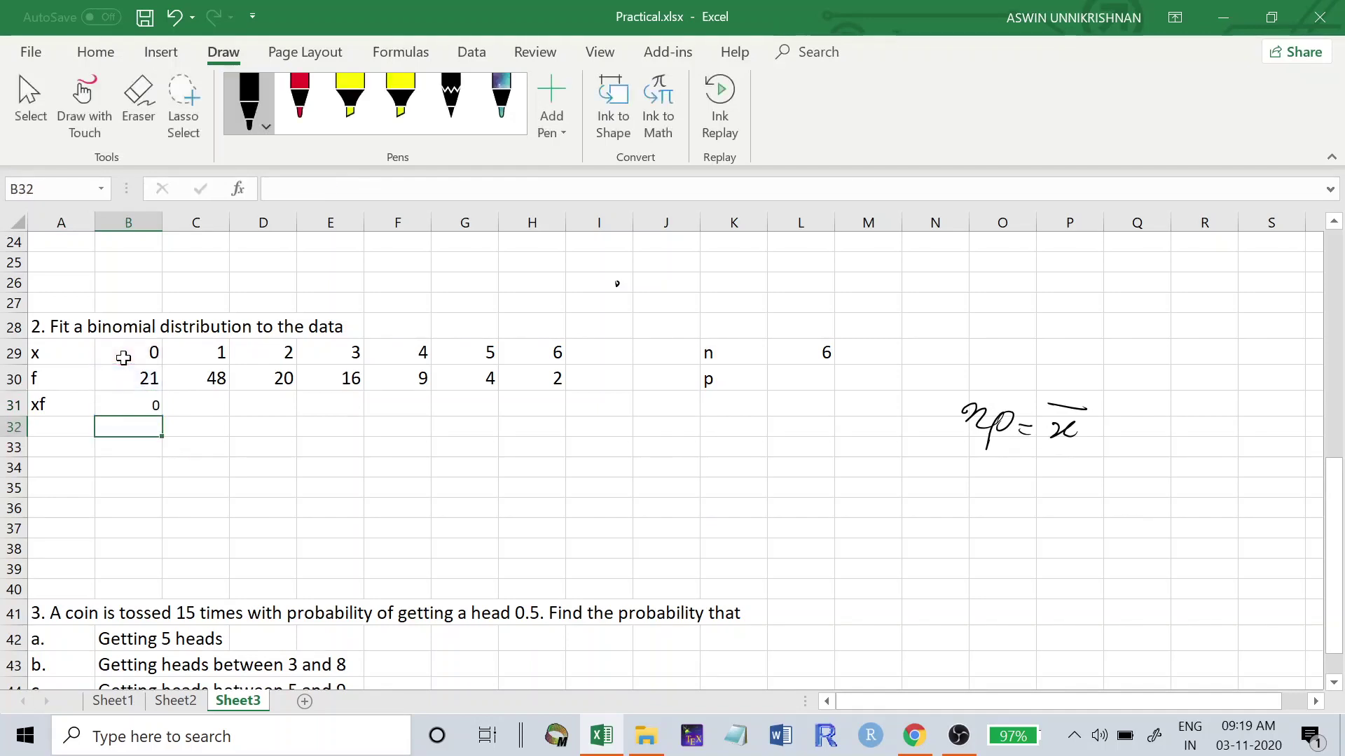
Step: Copy the product formula from B31 to C31:H31 to complete the xf row
left_click(140, 408)
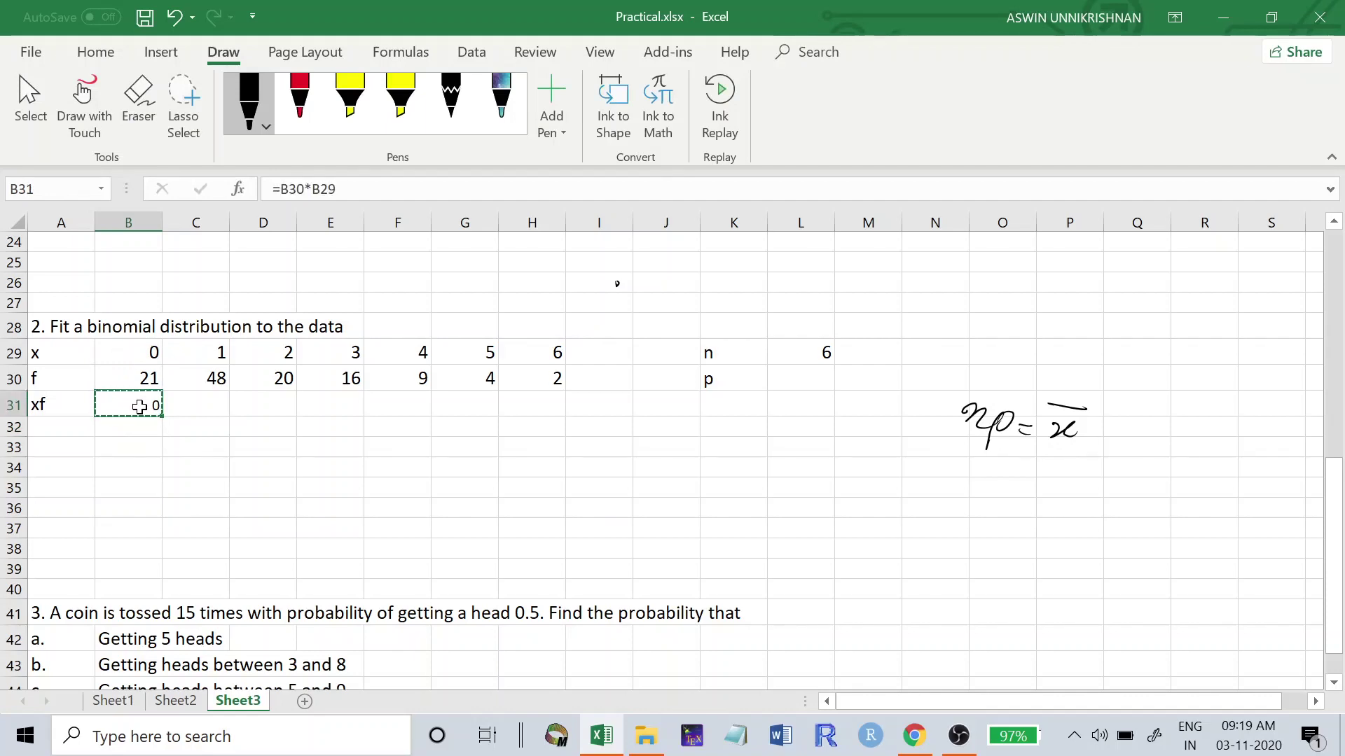
left_click_drag(175, 405, 519, 402)
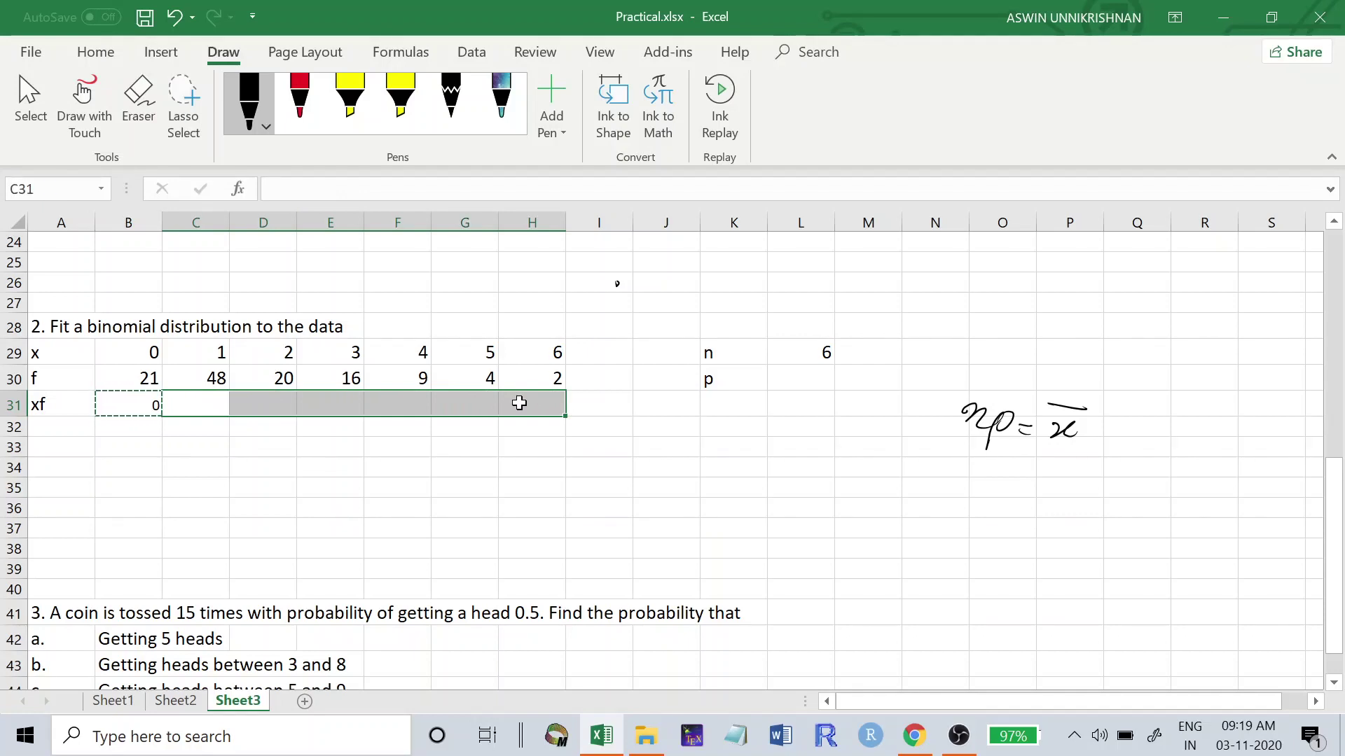
key("ctrl+v")
left_click(272, 502)
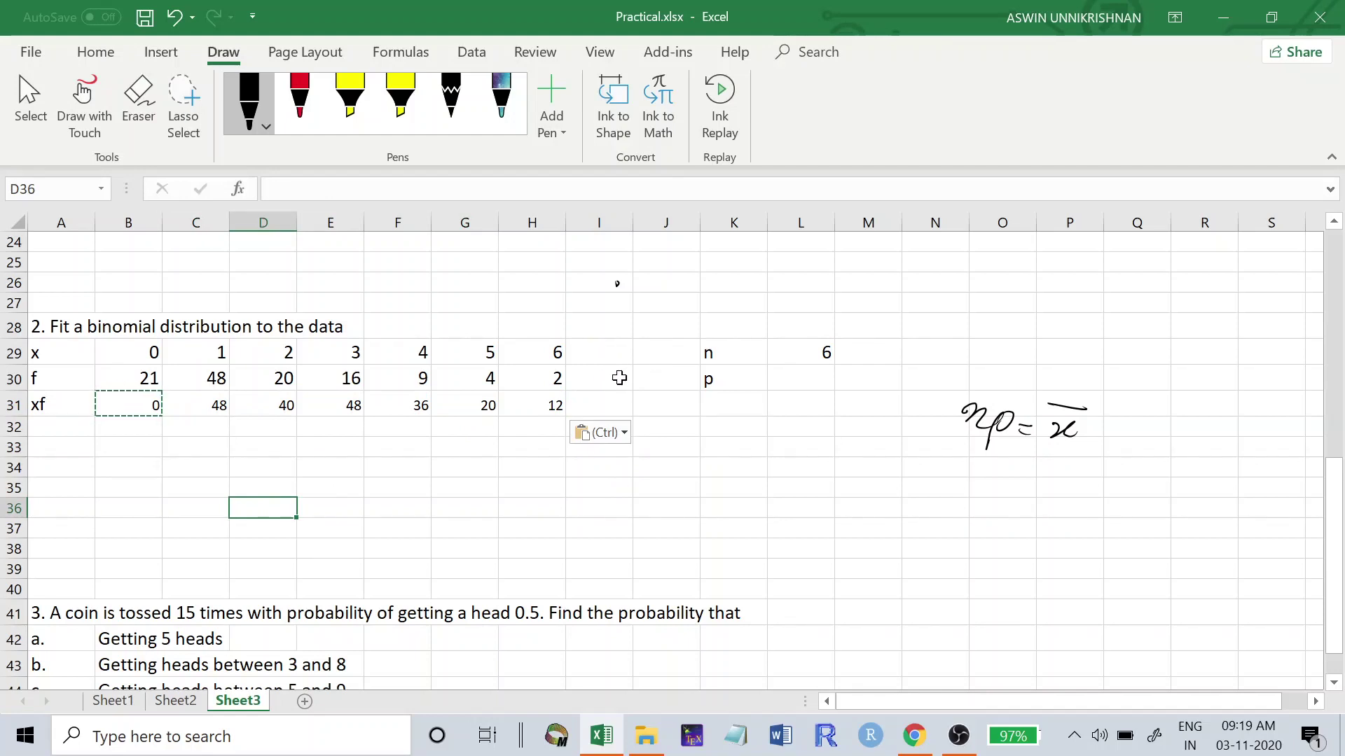
Step: Total the f row in cell I30 and the xf row in cell I31 with AutoSum
left_click(619, 379)
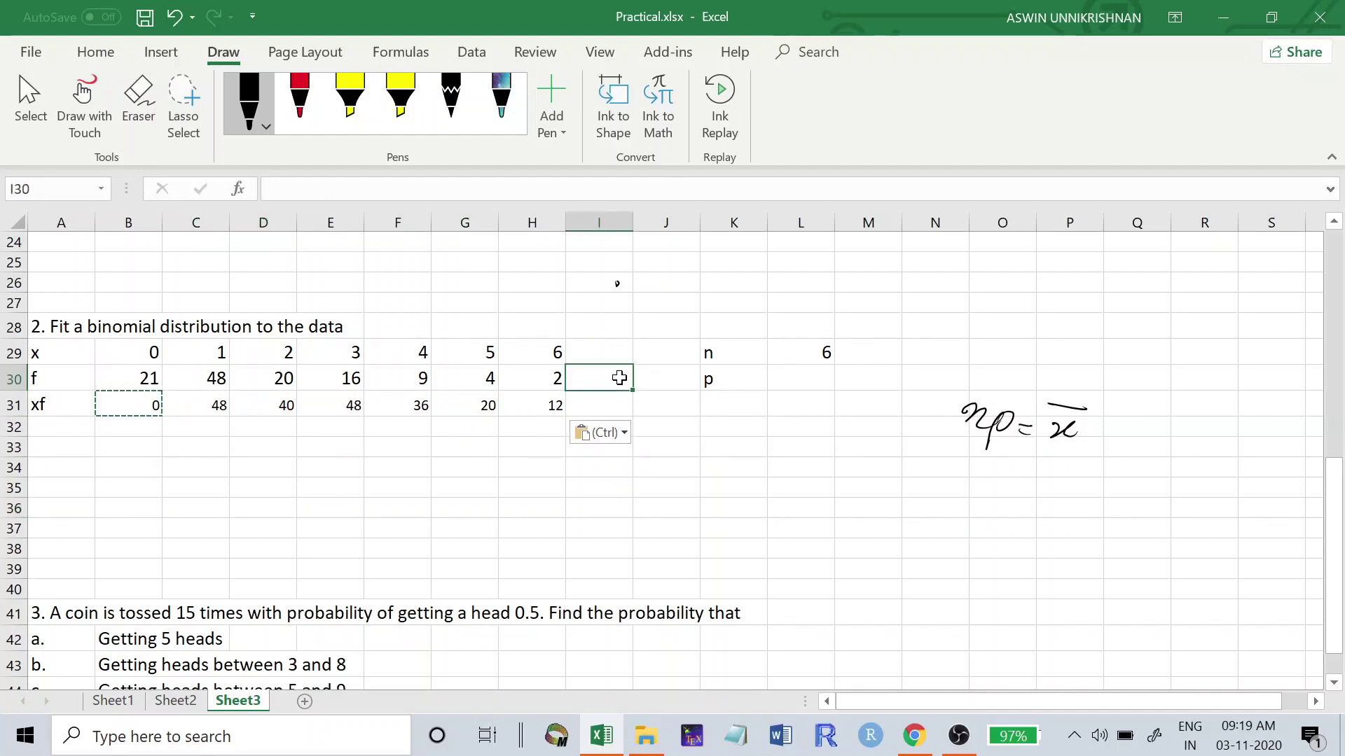
left_click(162, 54)
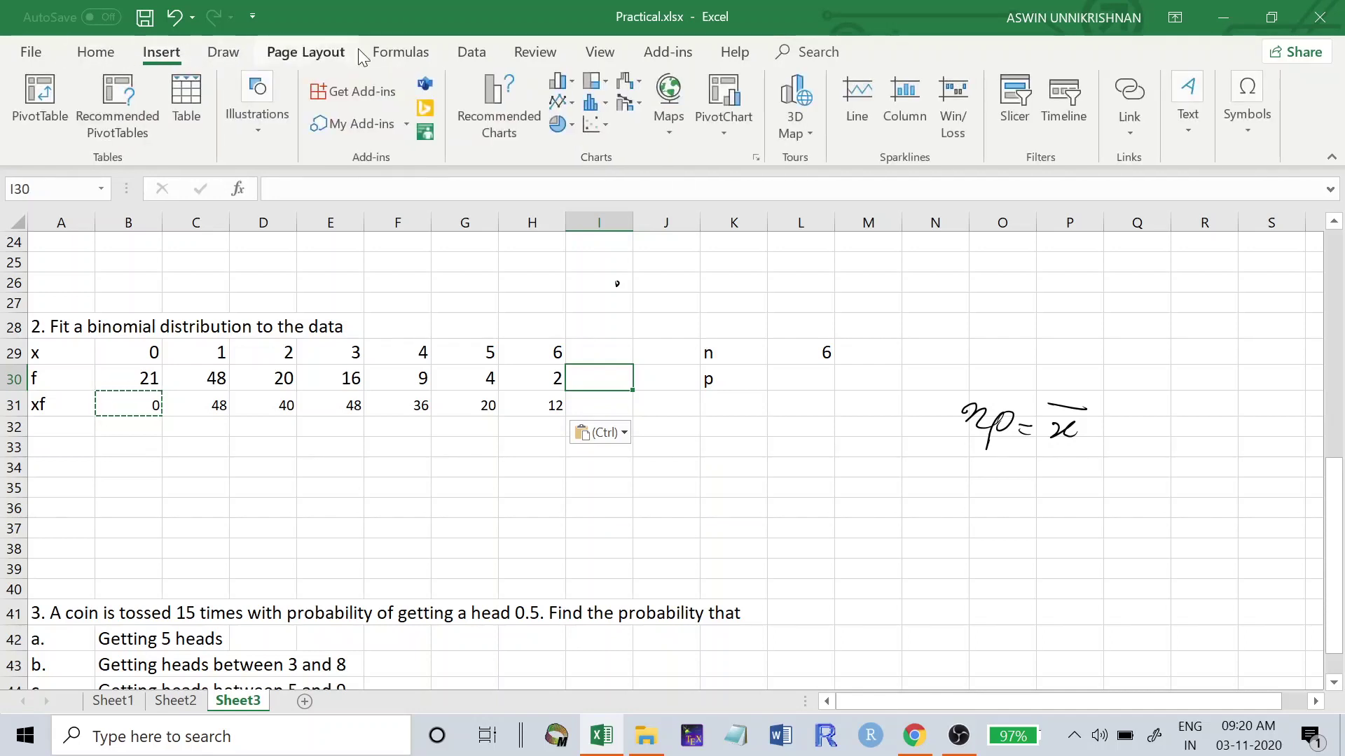
left_click(410, 48)
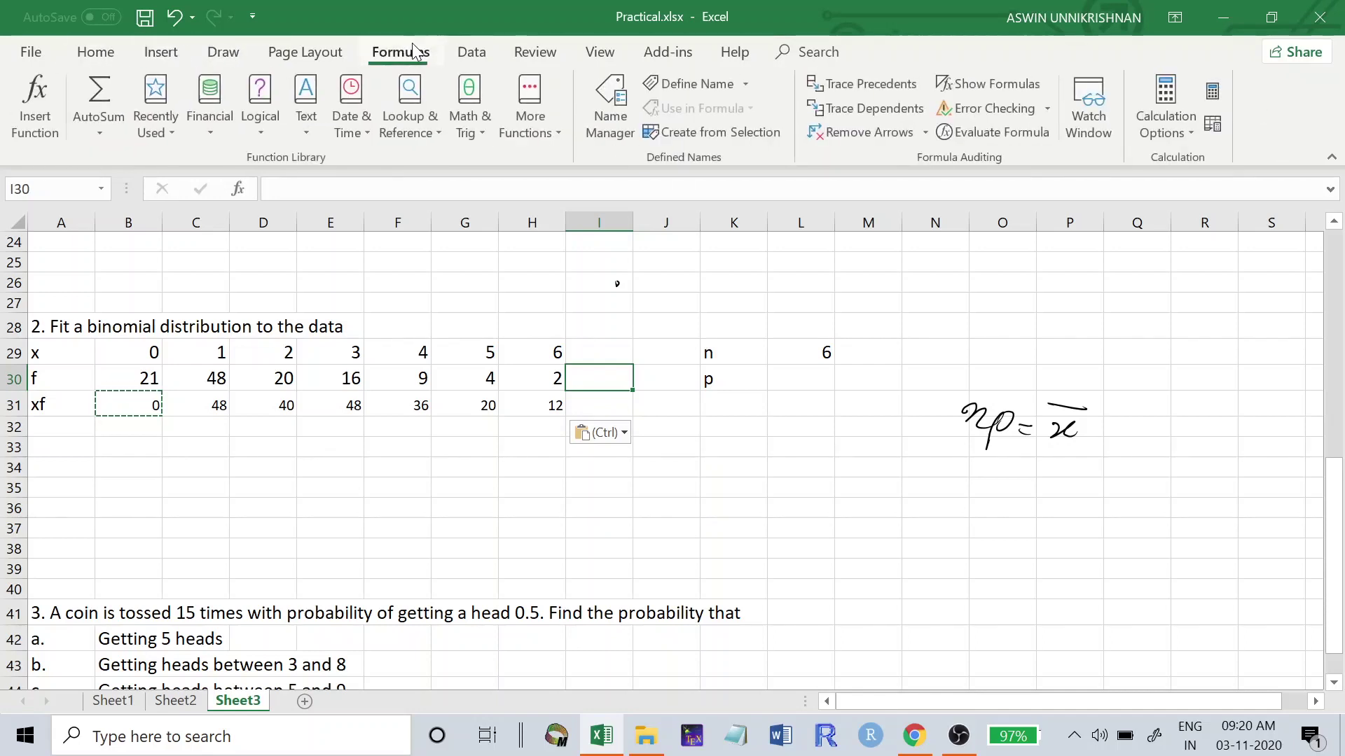
left_click(123, 92)
key("Return")
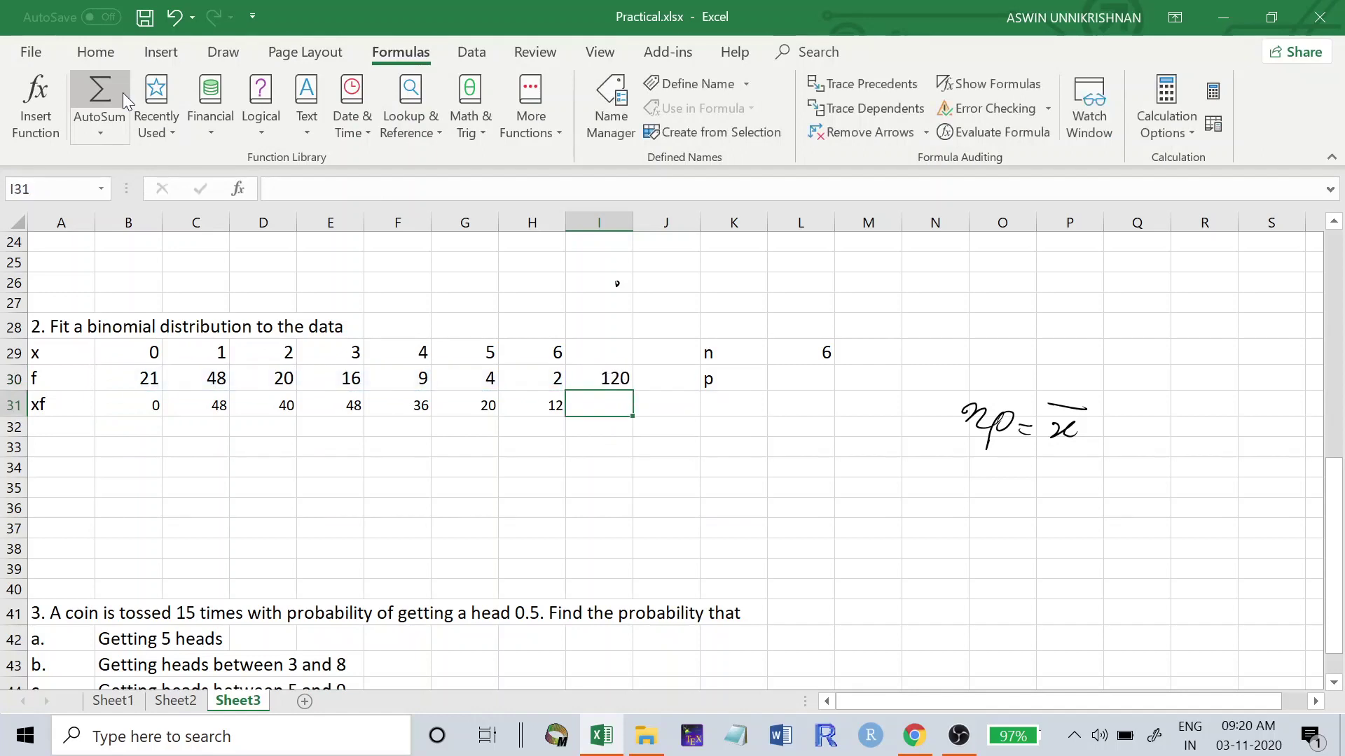
left_click(104, 89)
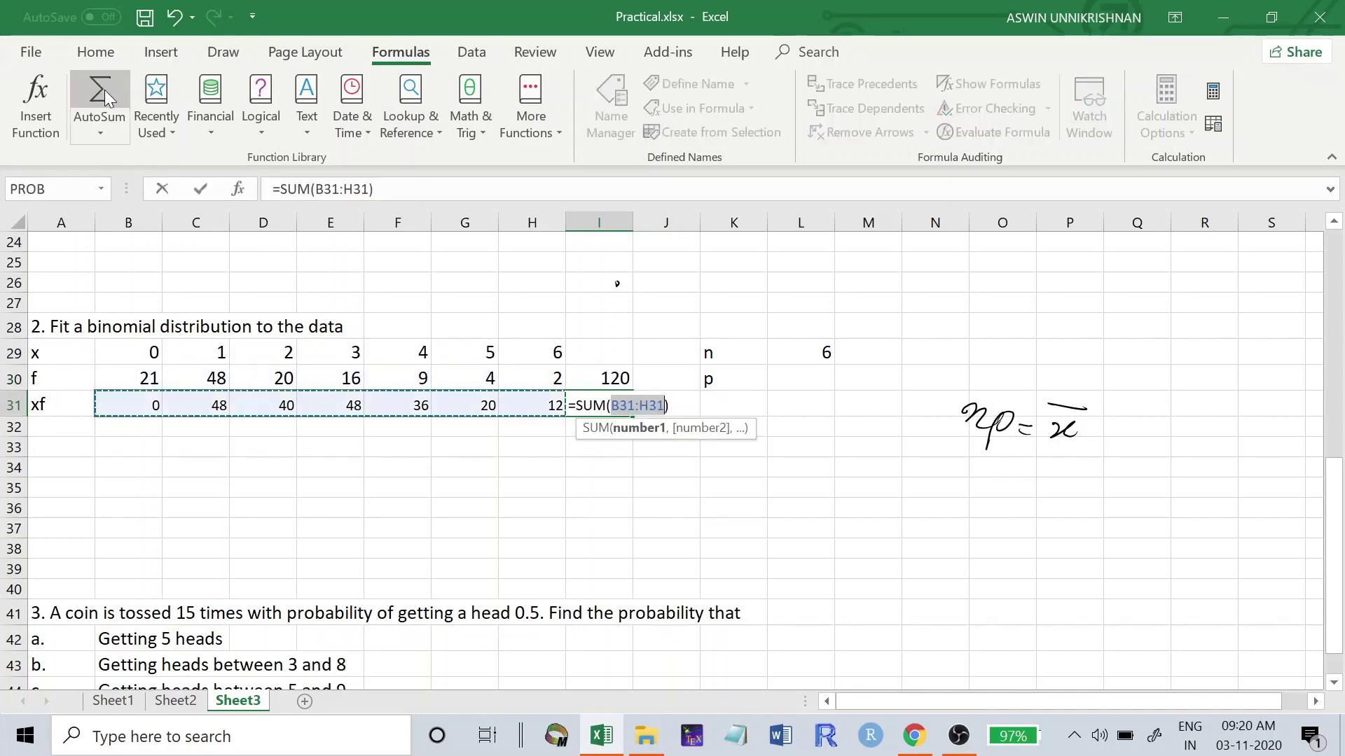
key("Return")
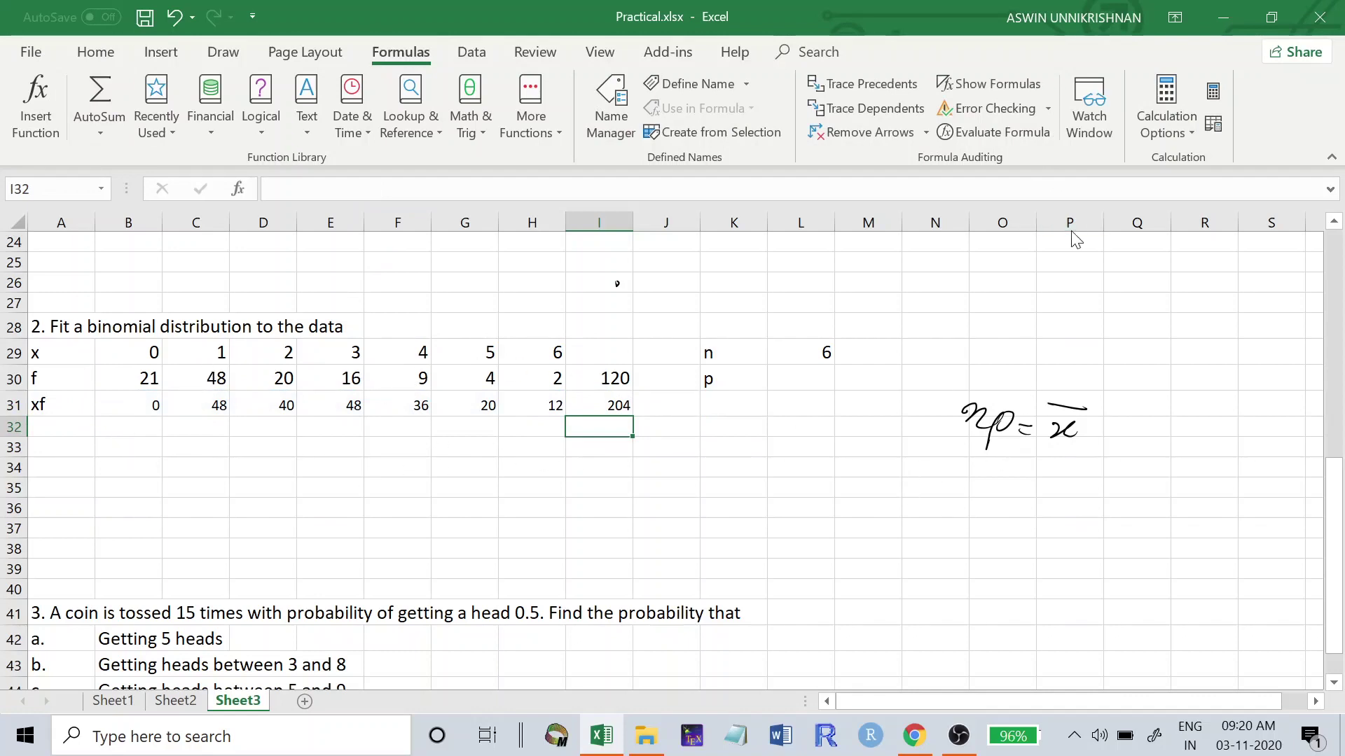
Step: Handwrite the sample mean formula x̄ = Σxᵢfᵢ / Σfᵢ beneath the np = x̄ relation, leaving cell I32 empty
type("e")
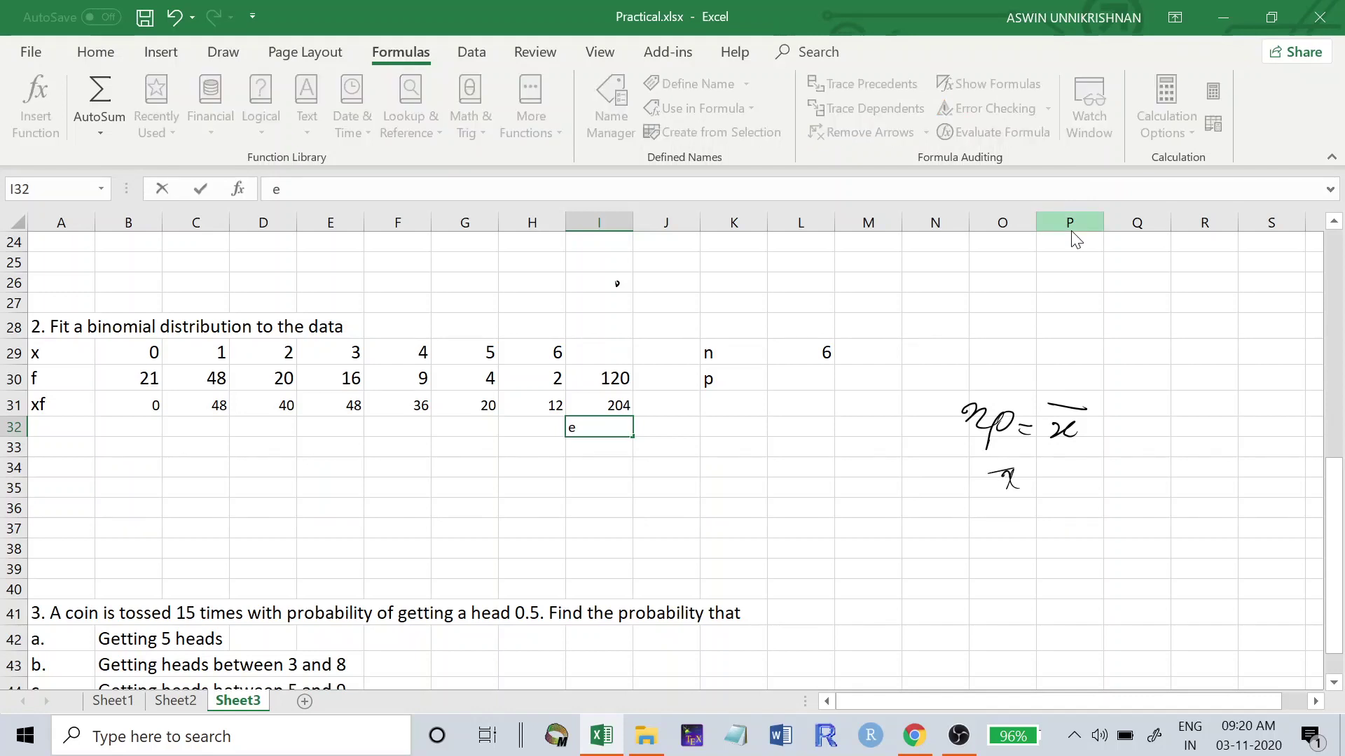
mouse_move(1110, 460)
left_mouse_down()
mouse_move(1124, 458)
mouse_move(1129, 492)
mouse_move(1167, 482)
left_mouse_up()
mouse_move(1198, 439)
left_mouse_down()
mouse_move(1174, 479)
mouse_move(1199, 457)
left_mouse_up()
left_click_drag(1202, 454, 1142, 475)
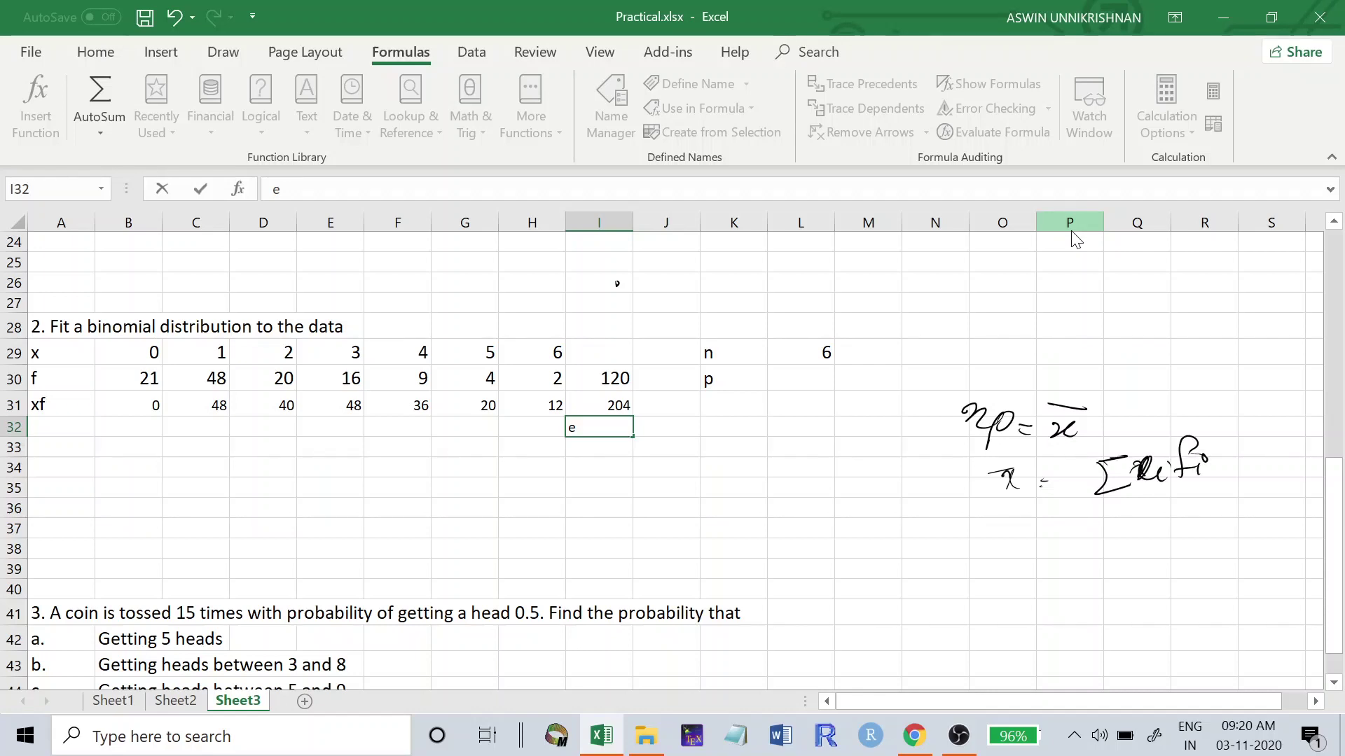
left_click_drag(1093, 515, 1250, 479)
mouse_move(1166, 516)
left_mouse_down()
mouse_move(1169, 540)
mouse_move(1149, 543)
left_mouse_up()
mouse_move(1190, 495)
left_mouse_down()
mouse_move(1182, 536)
mouse_move(1205, 518)
left_mouse_up()
mouse_move(1208, 518)
left_mouse_down()
mouse_move(1210, 530)
mouse_move(1215, 510)
left_mouse_up()
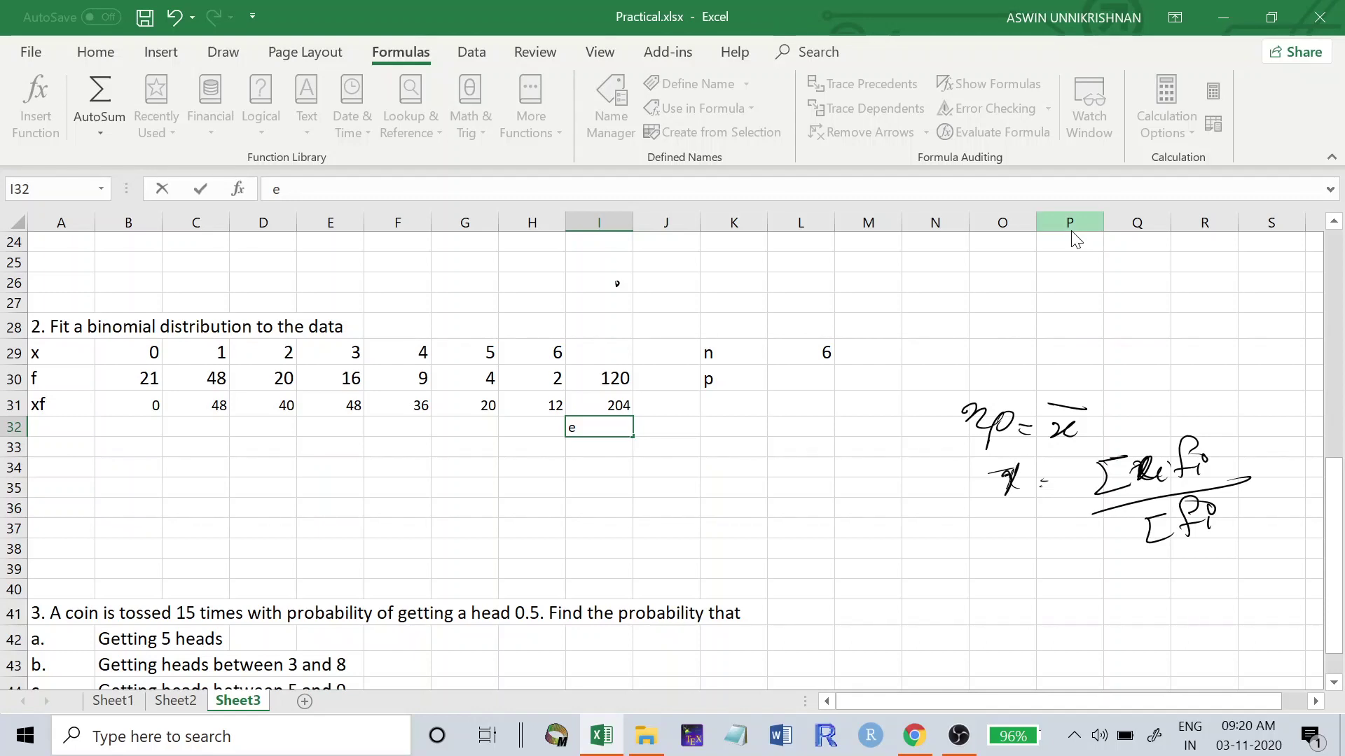
mouse_move(983, 477)
left_mouse_down()
mouse_move(1030, 471)
mouse_move(1016, 465)
mouse_move(1069, 486)
left_mouse_up()
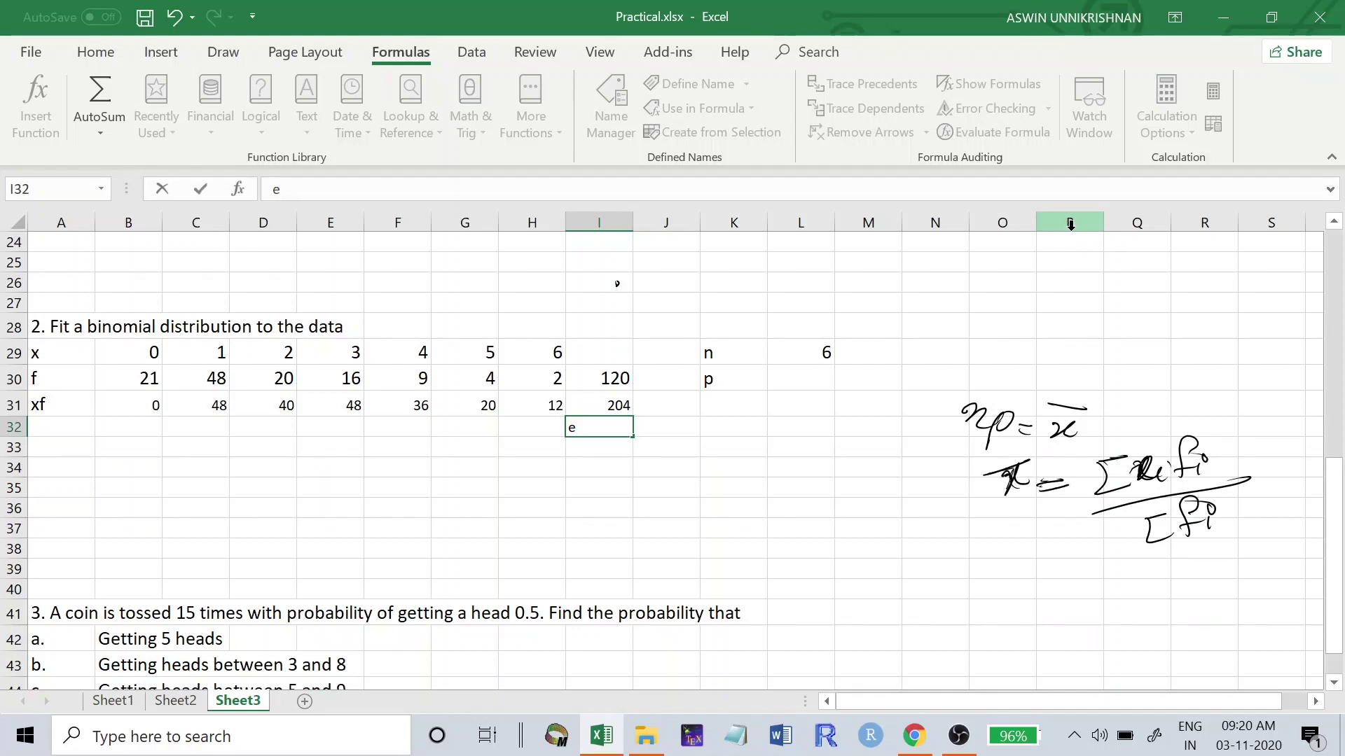
left_click(504, 505)
left_click(577, 429)
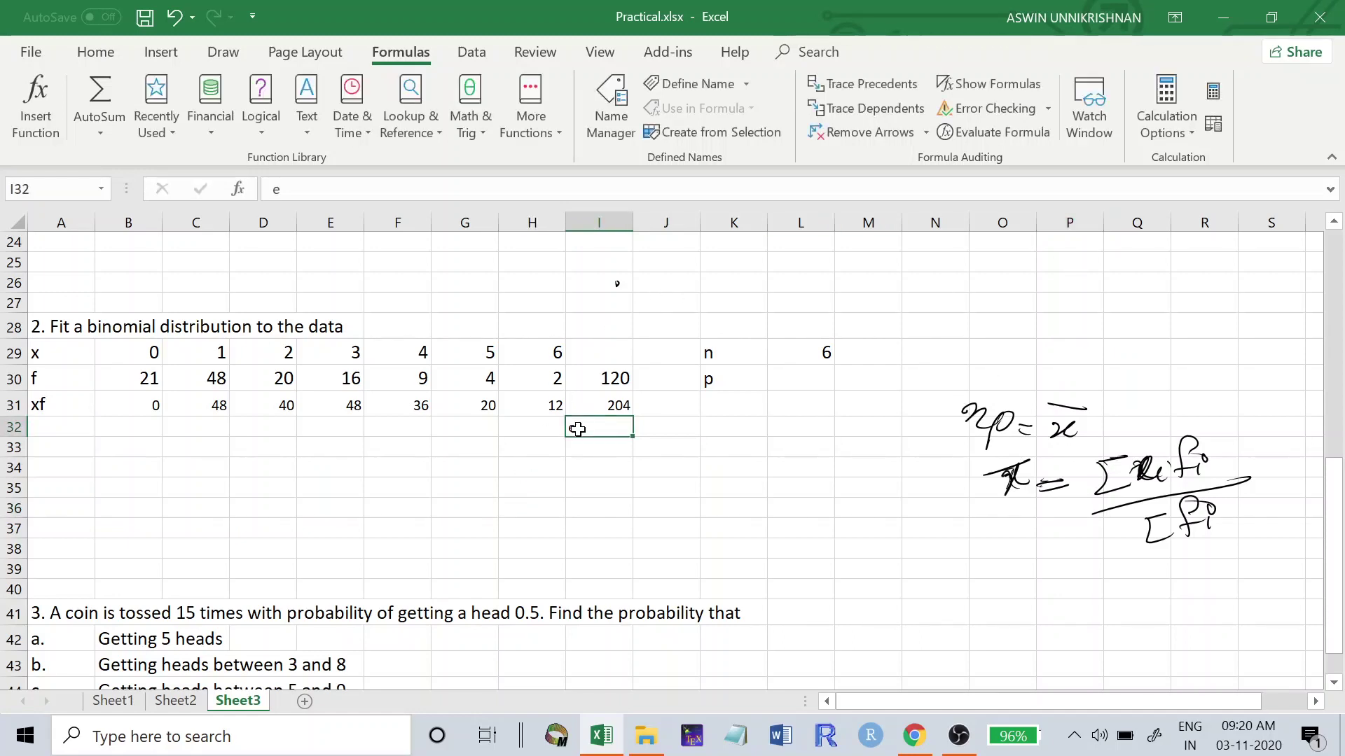
Step: Label cell C34 sample mean and calculate the mean in E34 with the formula =I31/I30
left_click(191, 466)
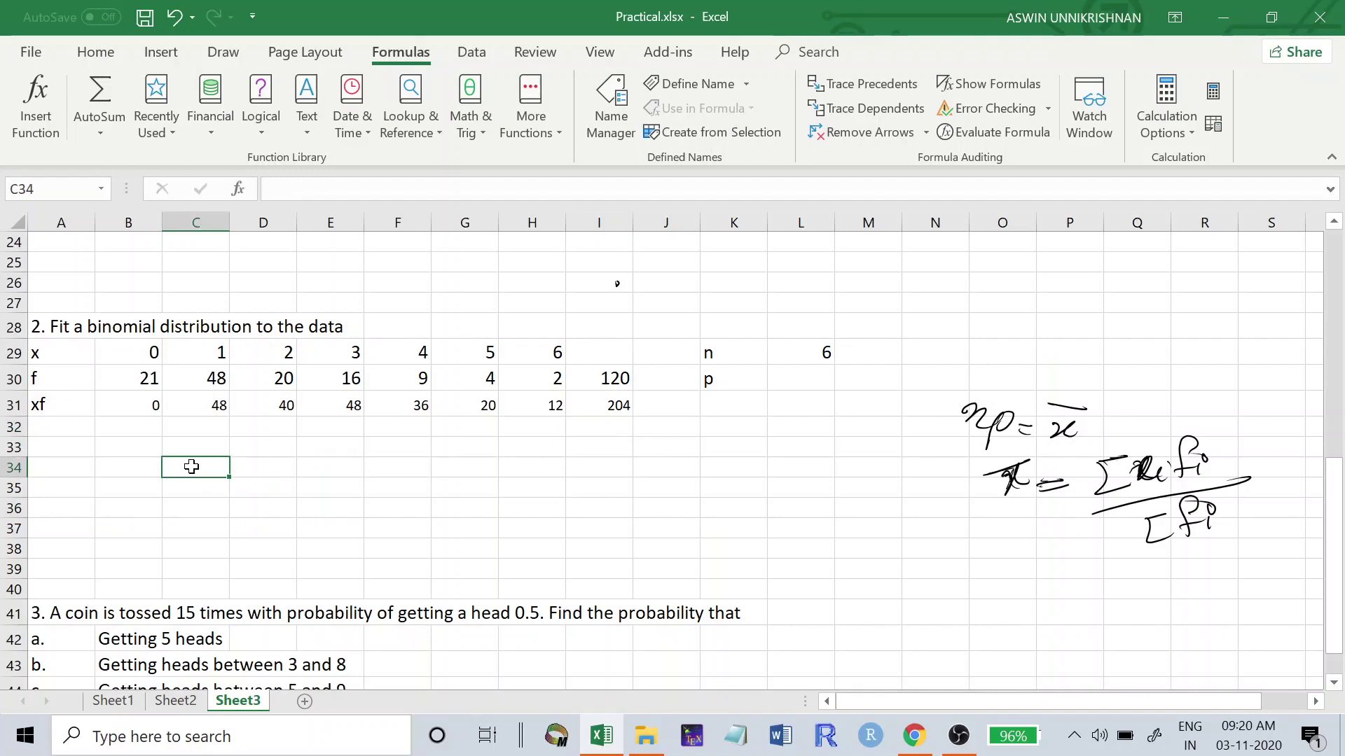
type("sample mean")
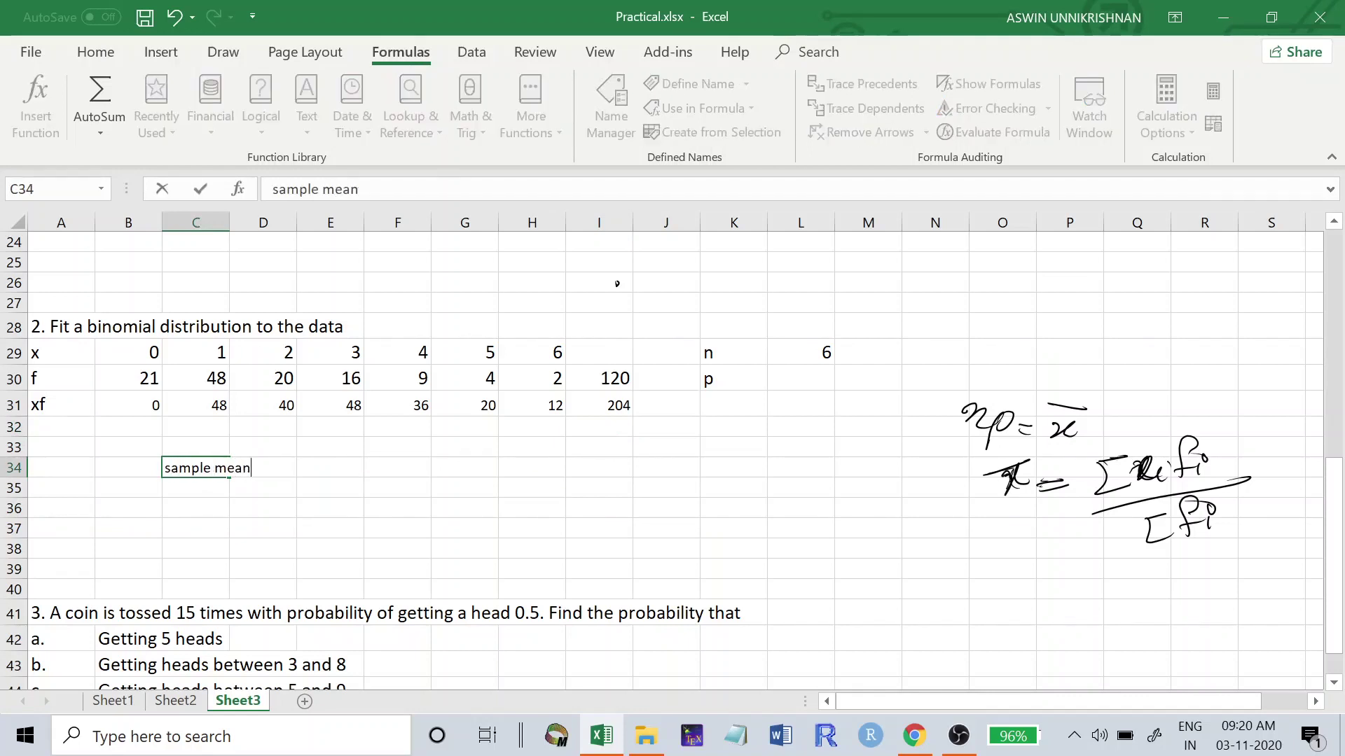
left_click(311, 470)
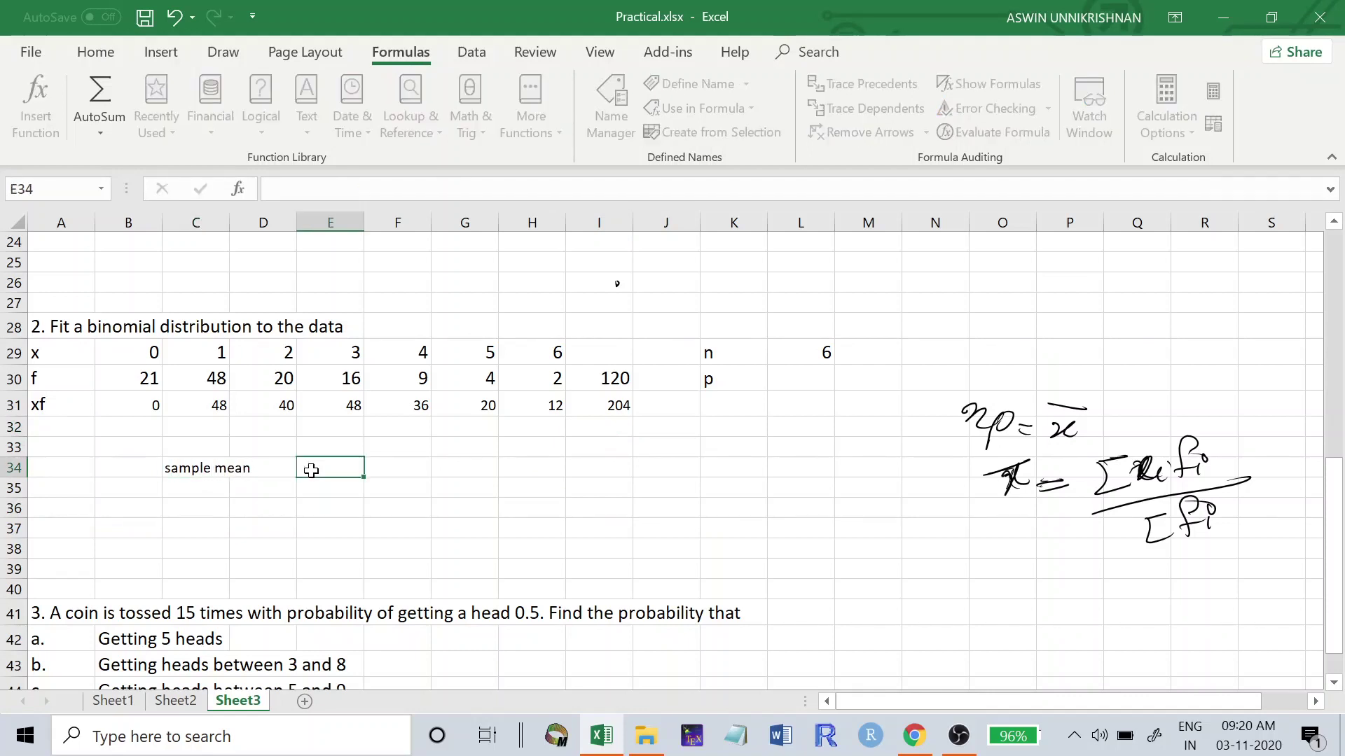
type("=")
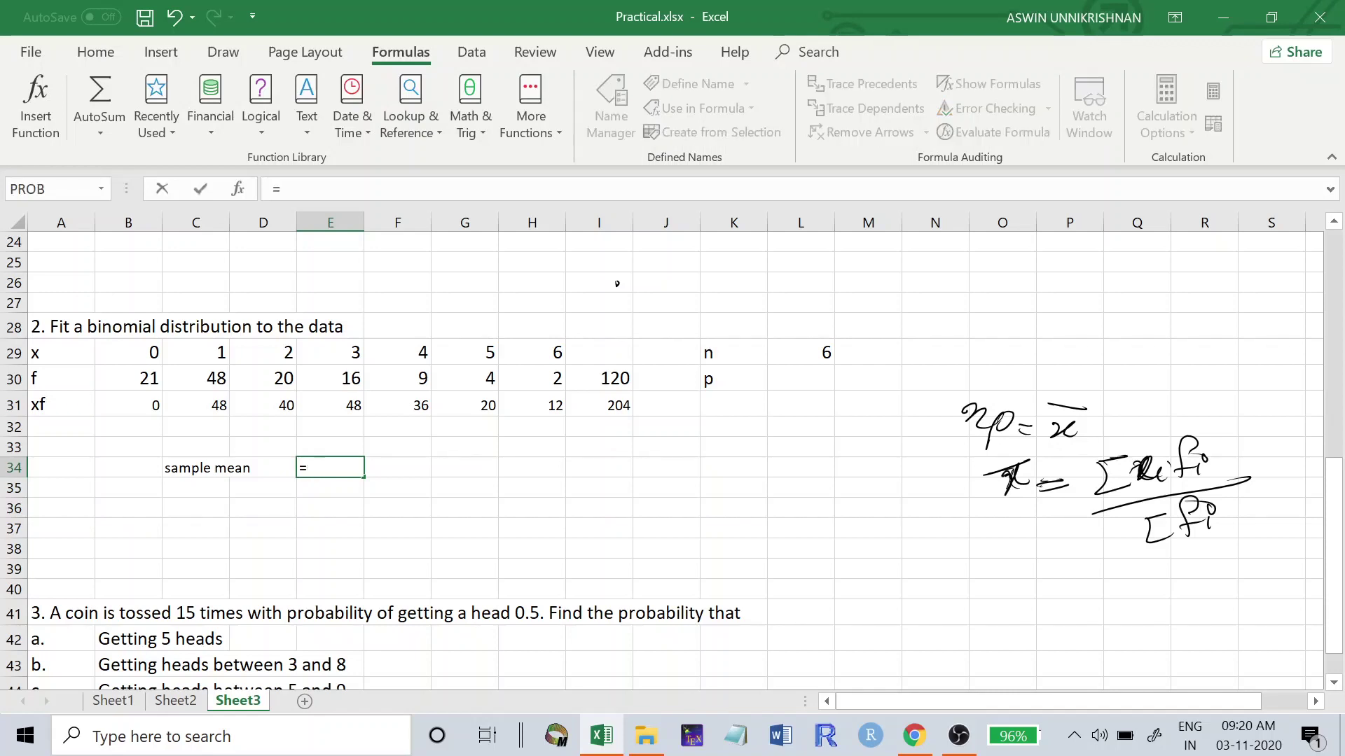
left_click(607, 400)
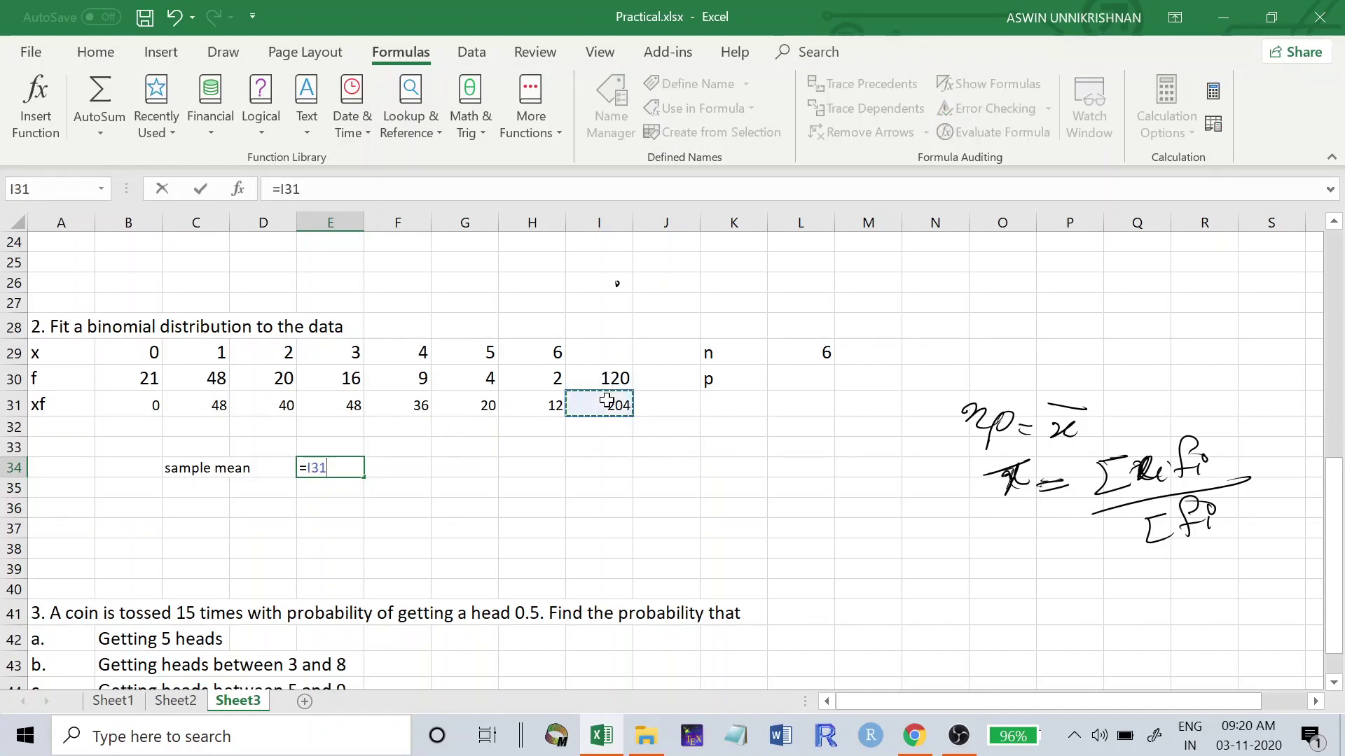
type("/")
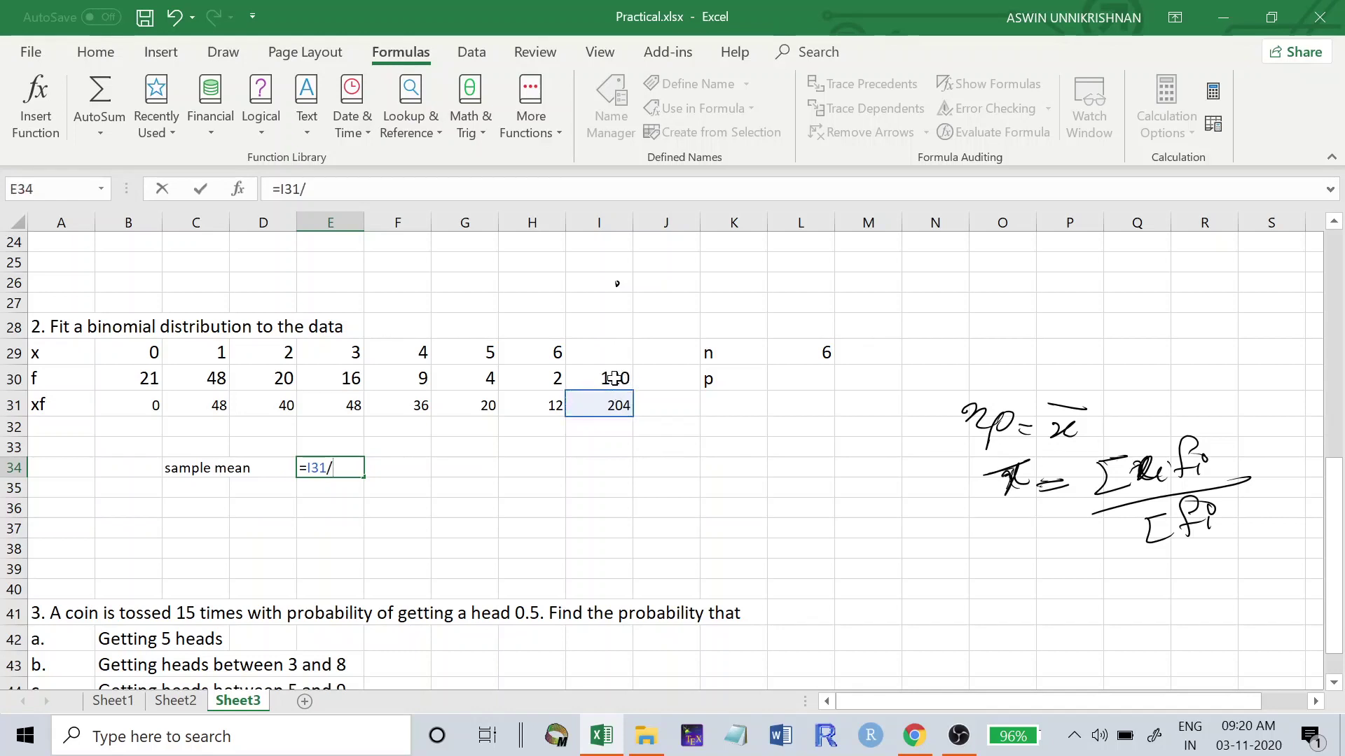
left_click(614, 378)
key("Return")
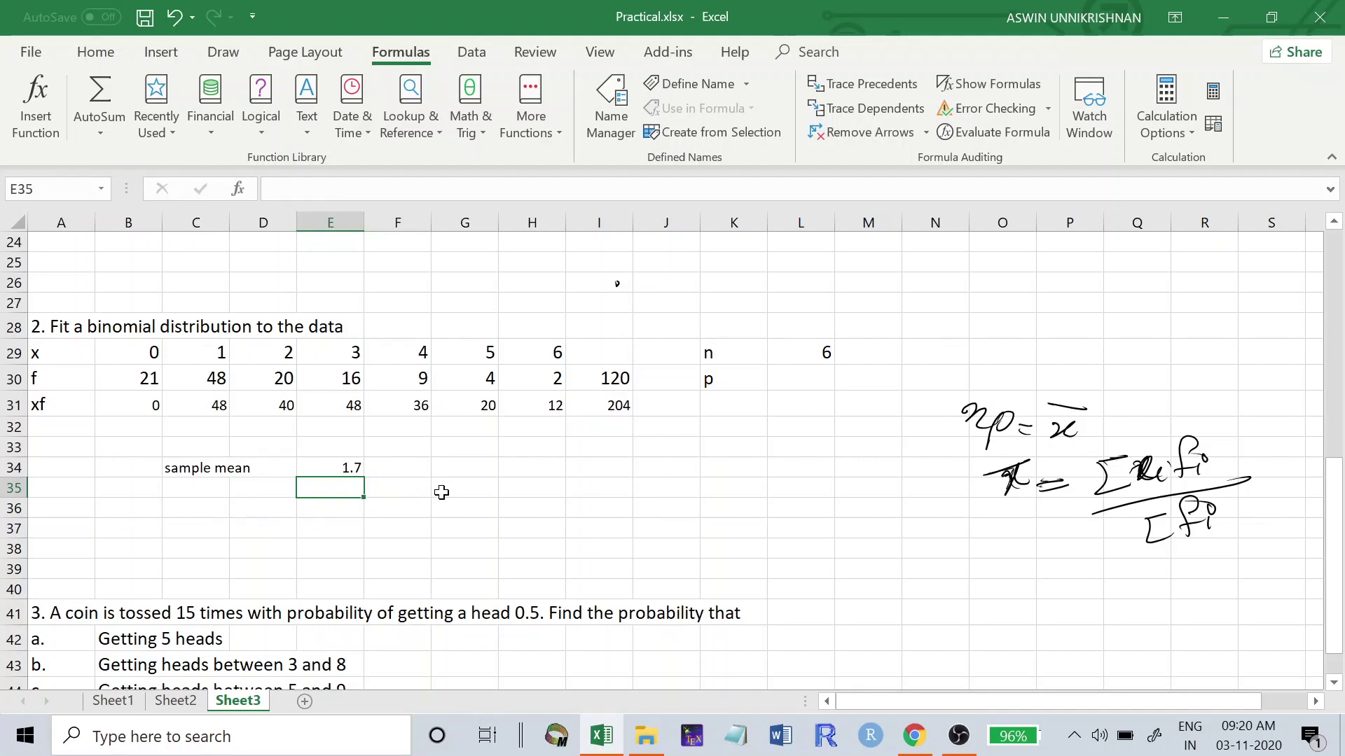
Step: Enter the label np= in cell C36 and the value 1.7 in D36
left_click(186, 512)
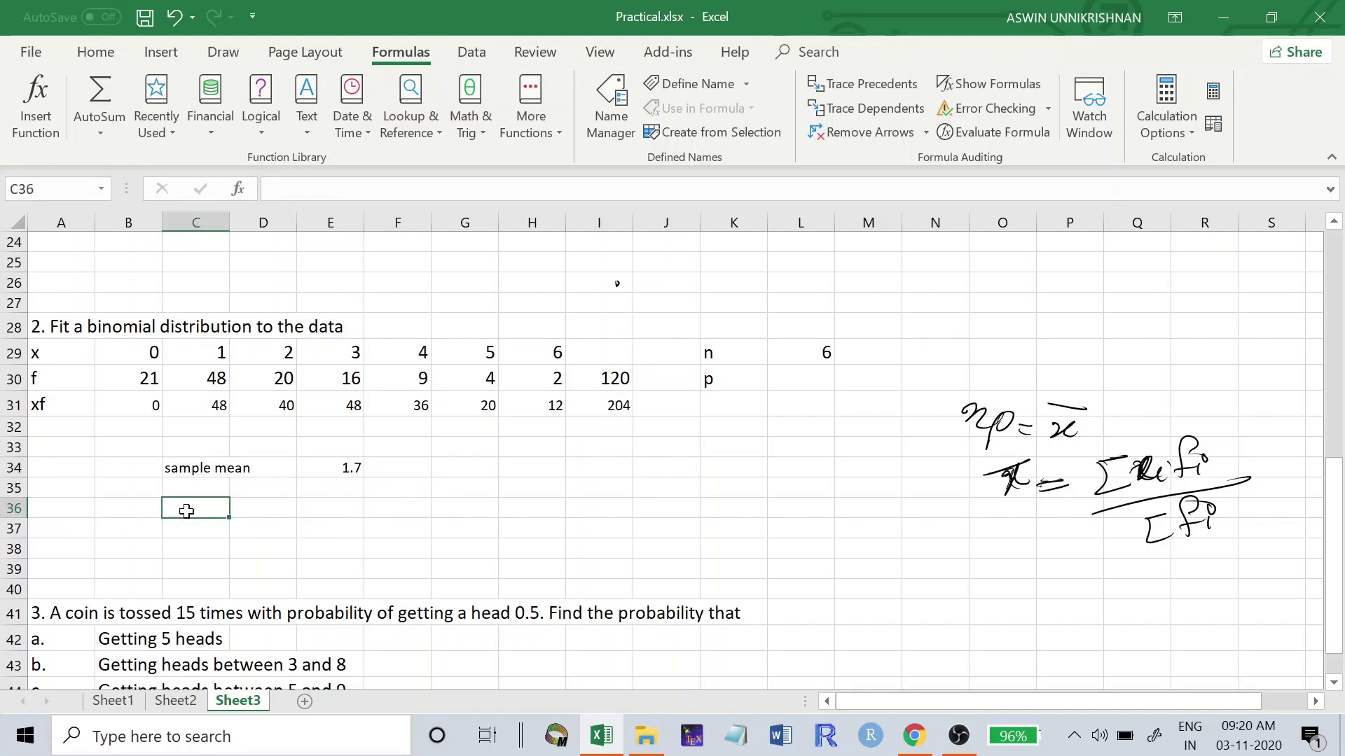
type("np=")
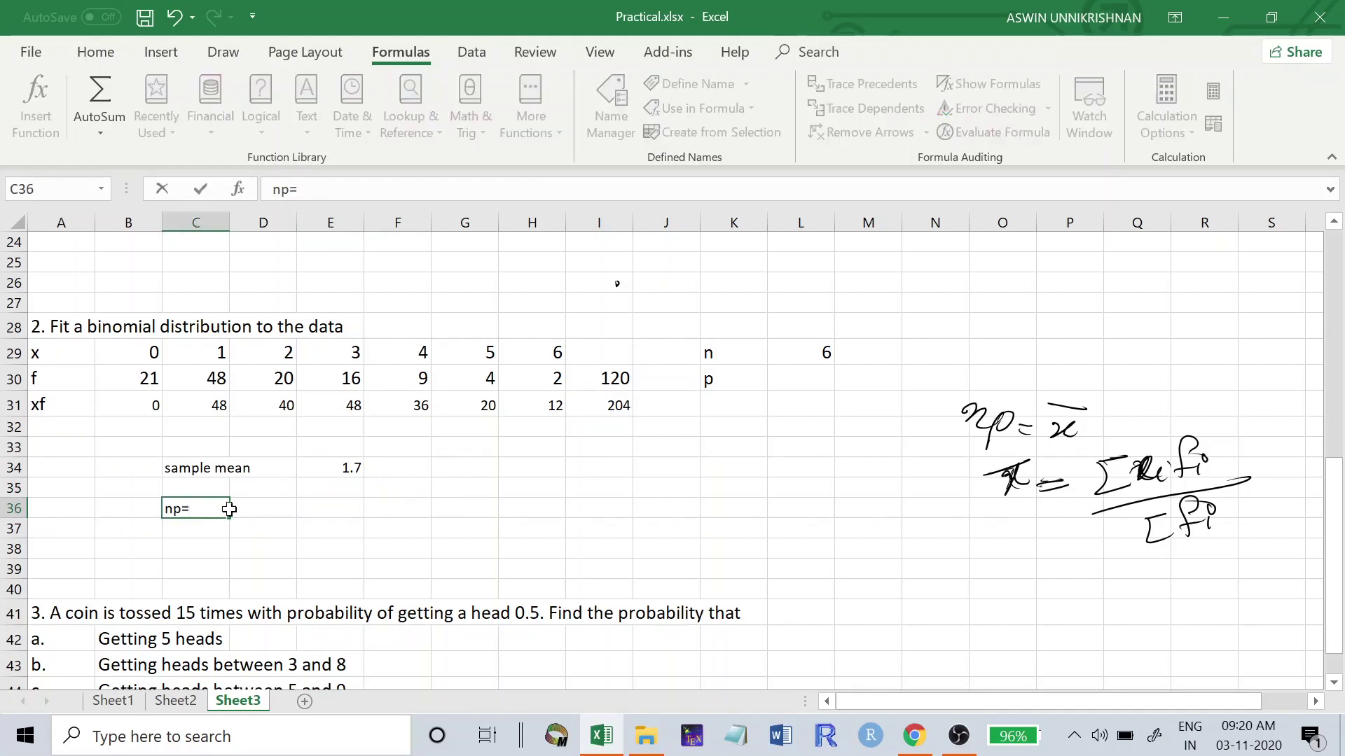
left_click(260, 506)
type("1.7")
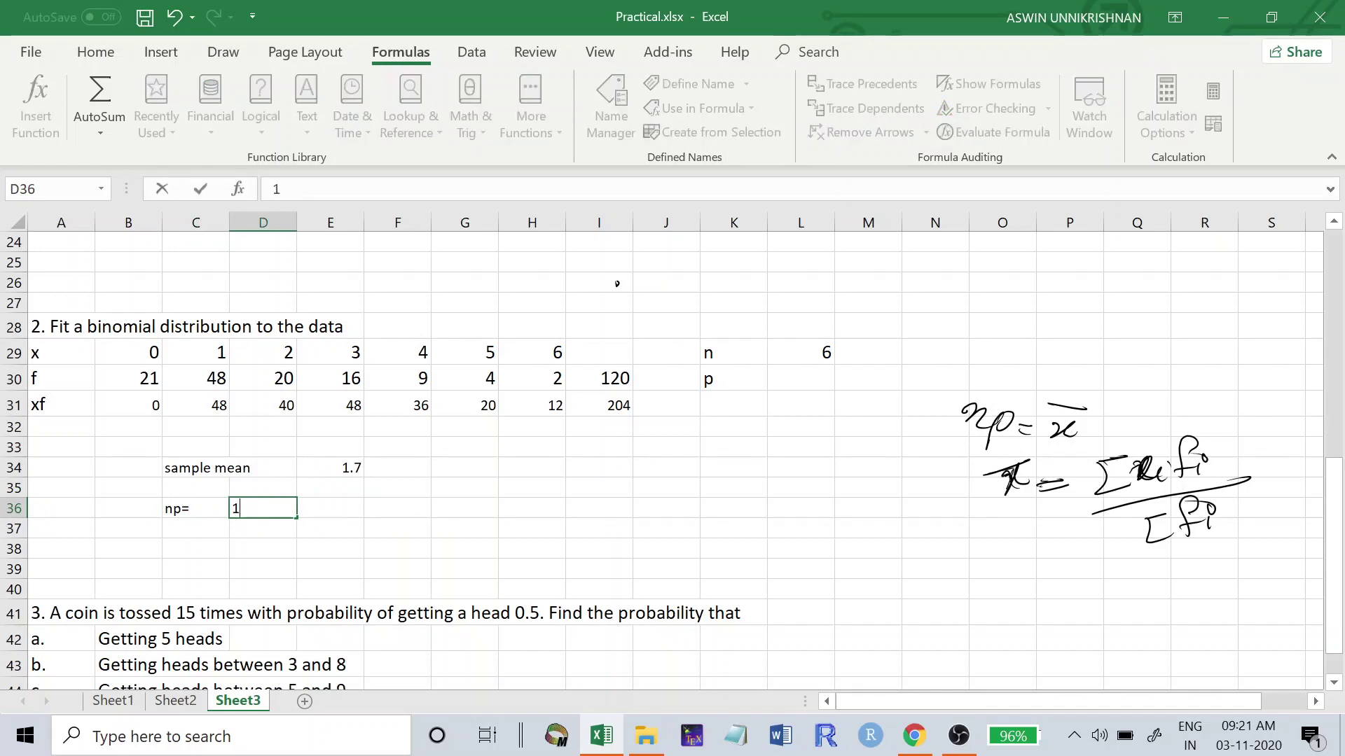
left_click(399, 505)
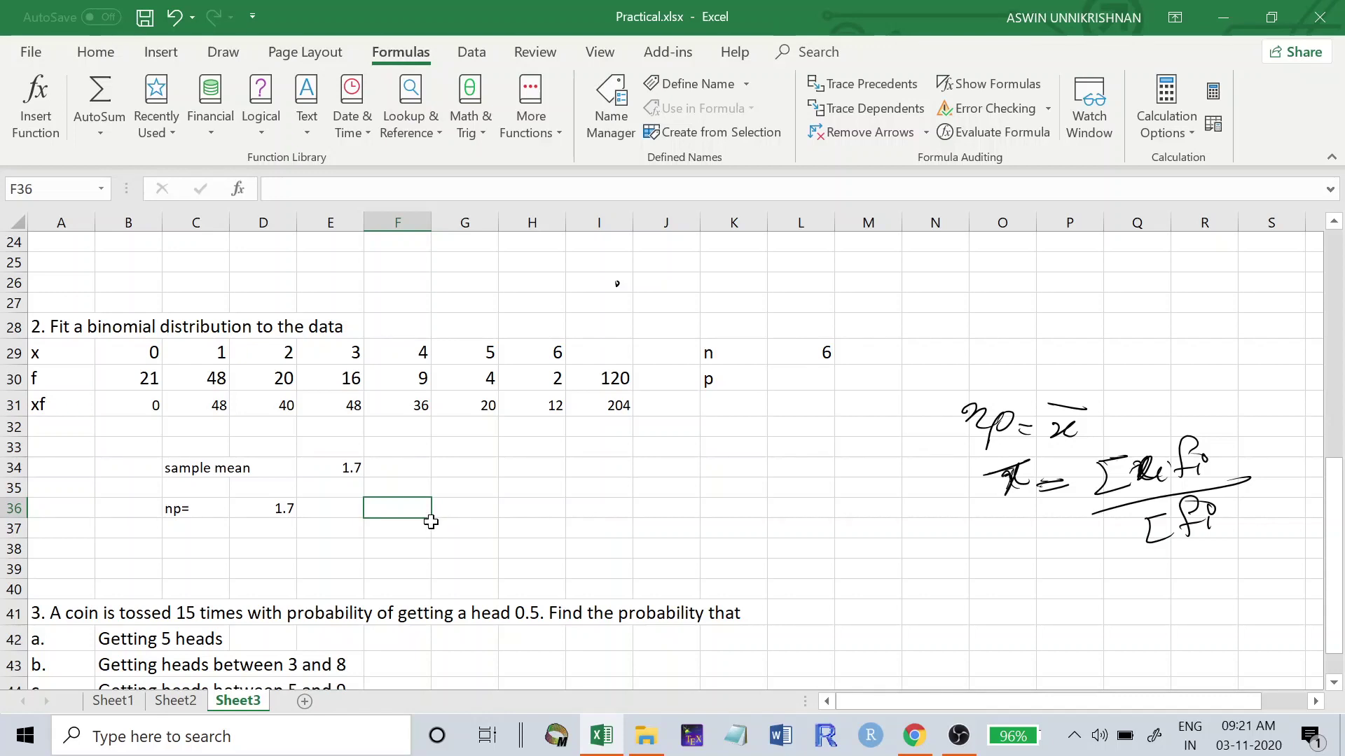
Step: Circle the handwritten np = x̄ relation and handwrite p = x̄/n beside it
left_click(795, 372)
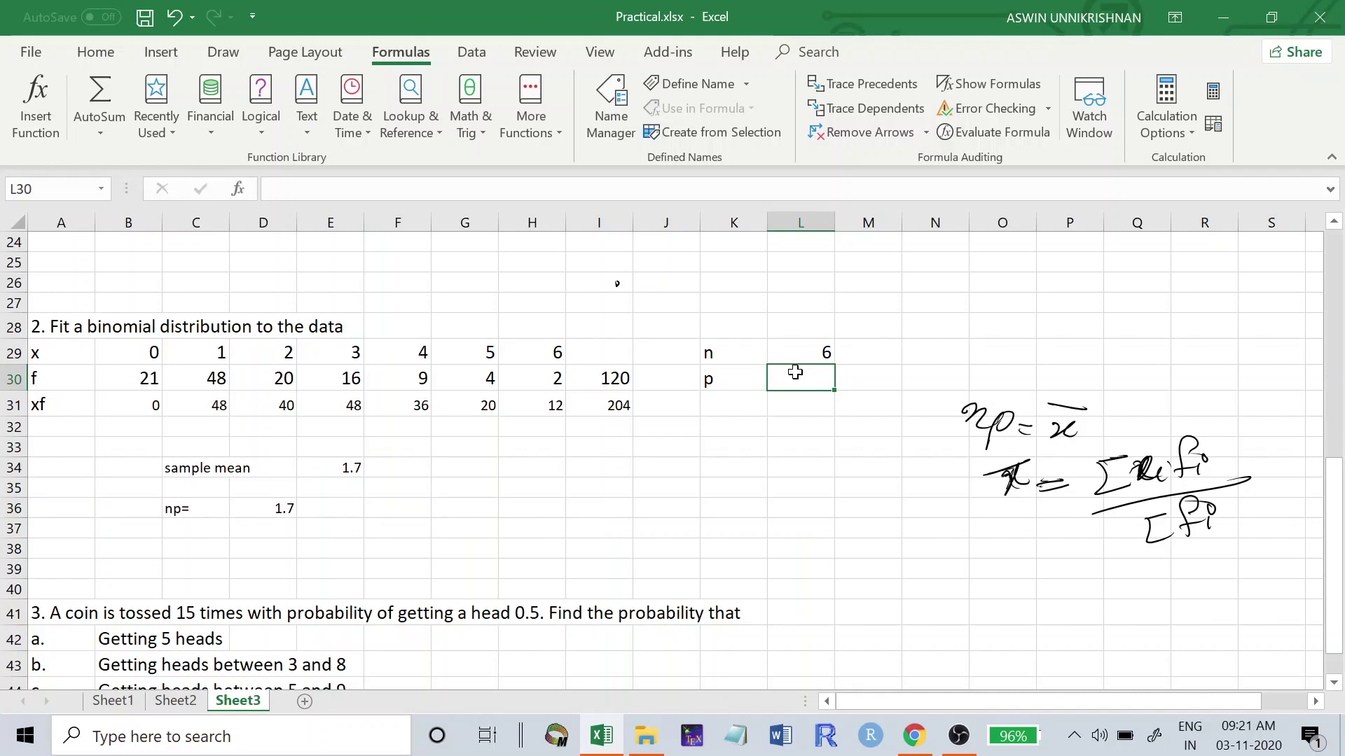
mouse_move(1107, 379)
left_mouse_down()
mouse_move(982, 375)
mouse_move(1029, 452)
mouse_move(1115, 384)
mouse_move(1171, 394)
left_mouse_up()
left_click_drag(1196, 383, 1291, 383)
left_click_drag(1245, 398, 1284, 414)
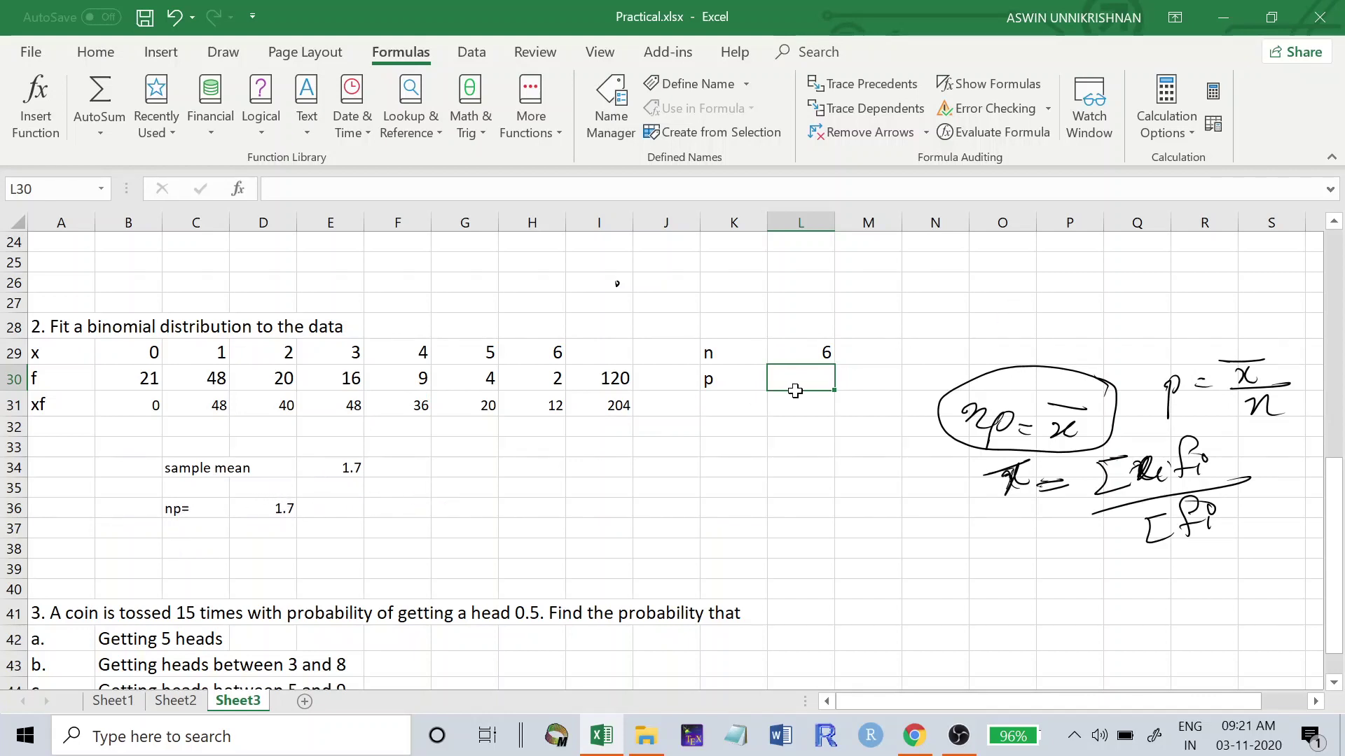
Step: Calculate p in cell L30 with the formula =1.7/6
type("=")
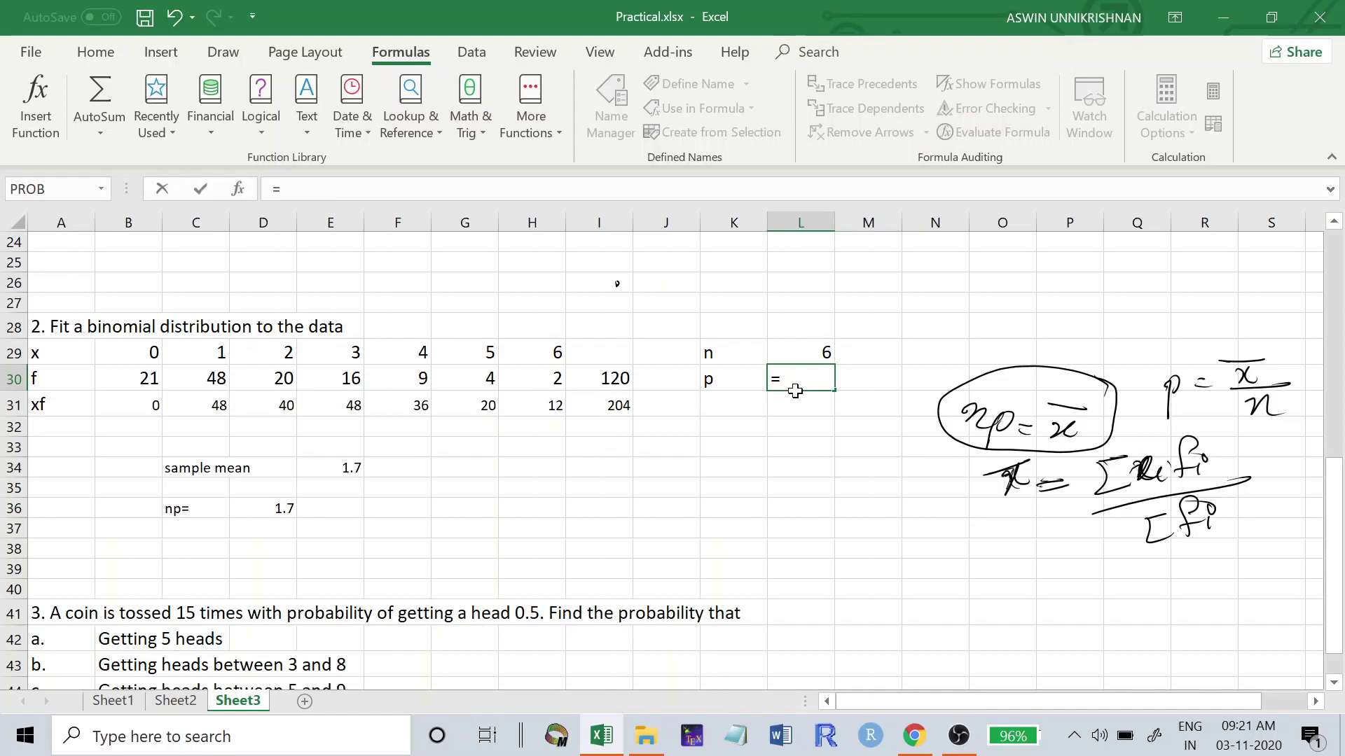
type("1.7")
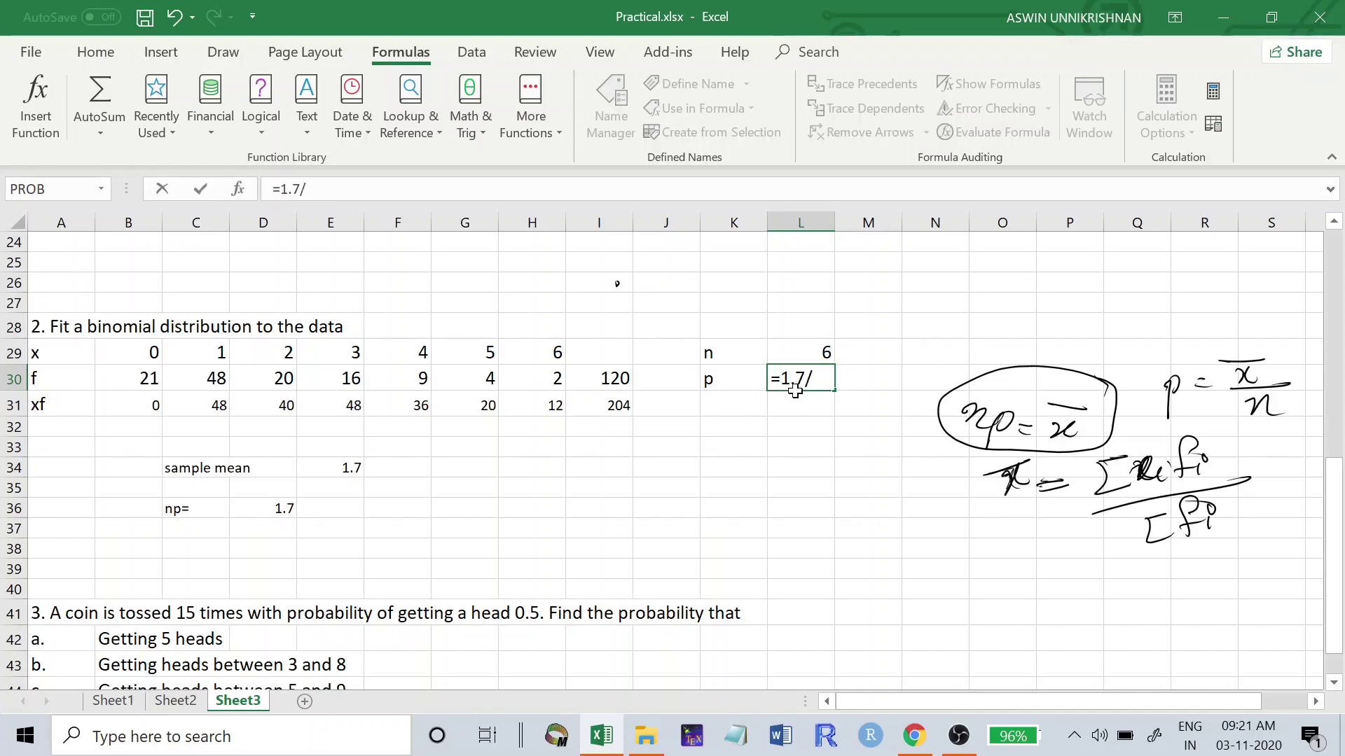
type("/6")
key("Return")
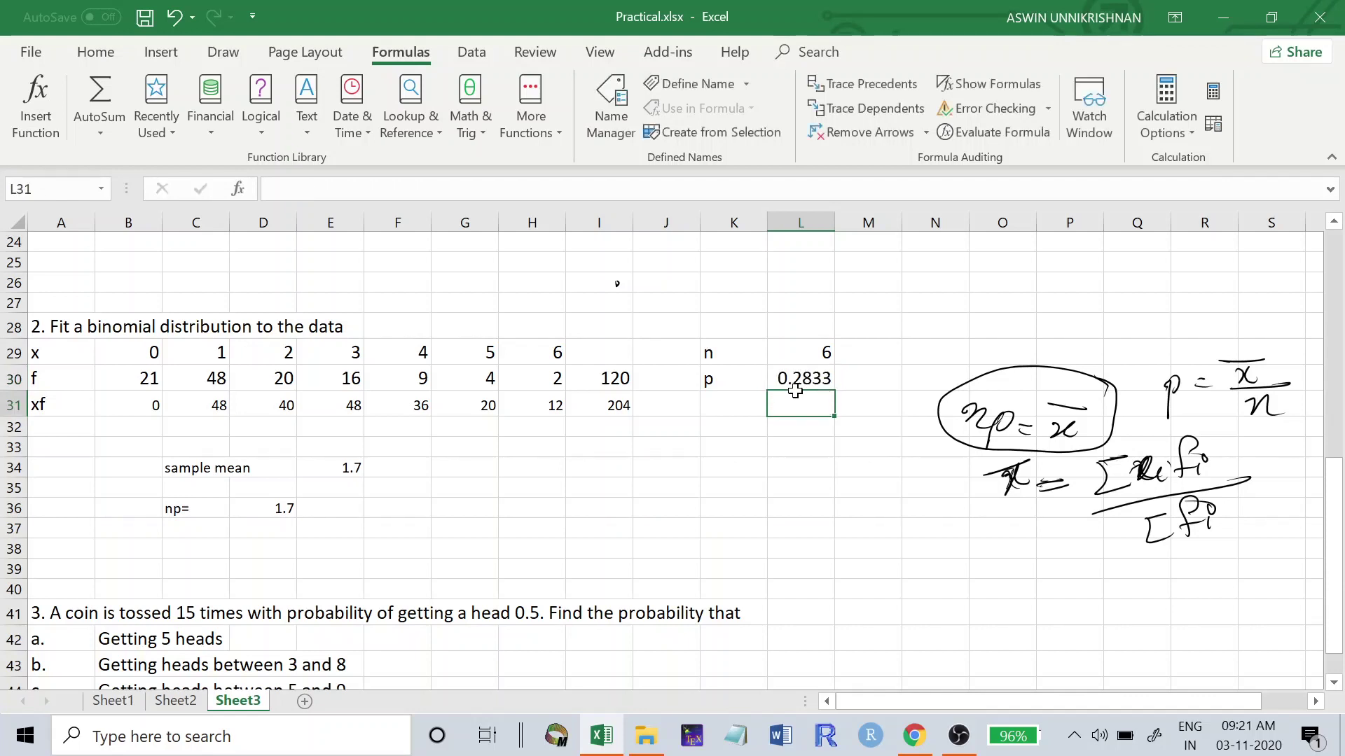
Step: Clear the np= label and its value from cells C36 and D36
left_click_drag(159, 508, 297, 492)
key("Delete")
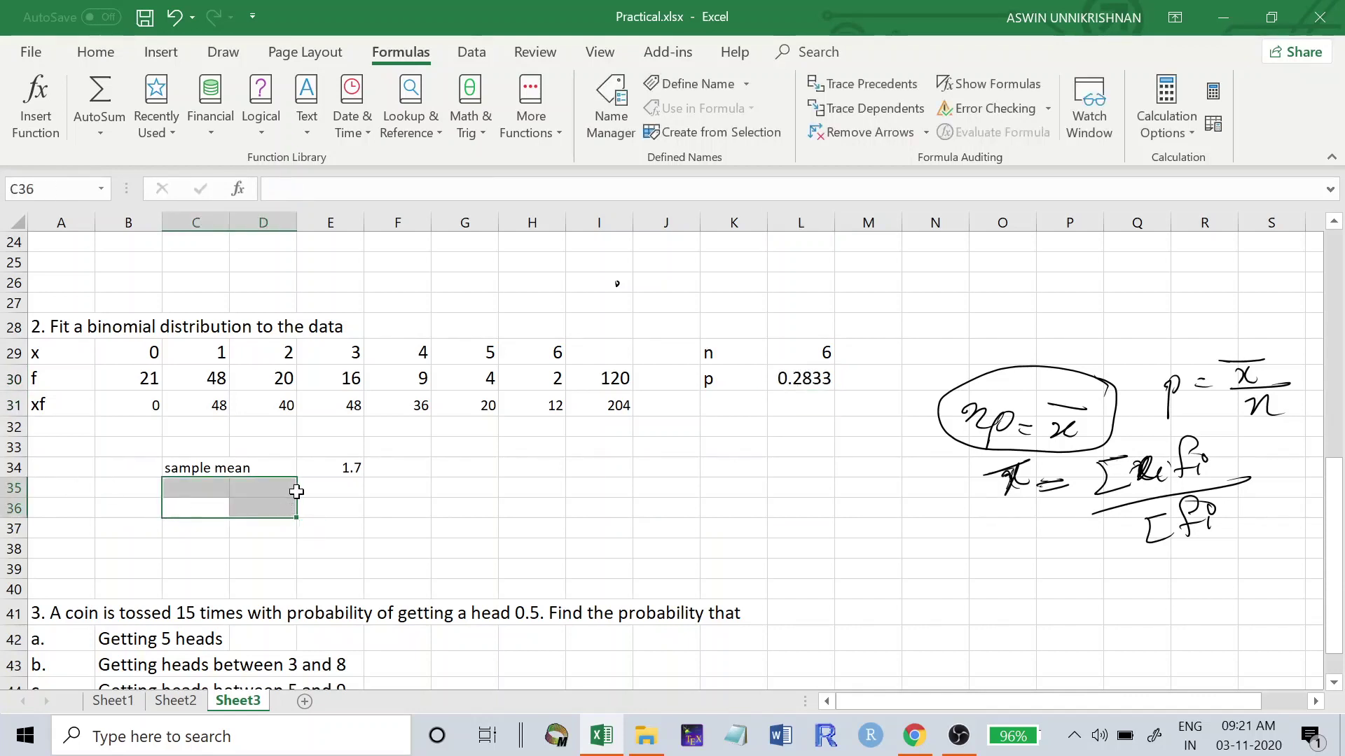
left_click(399, 506)
Step: Label cell A36 f(x) to head the row of binomial probabilities
left_click(63, 512)
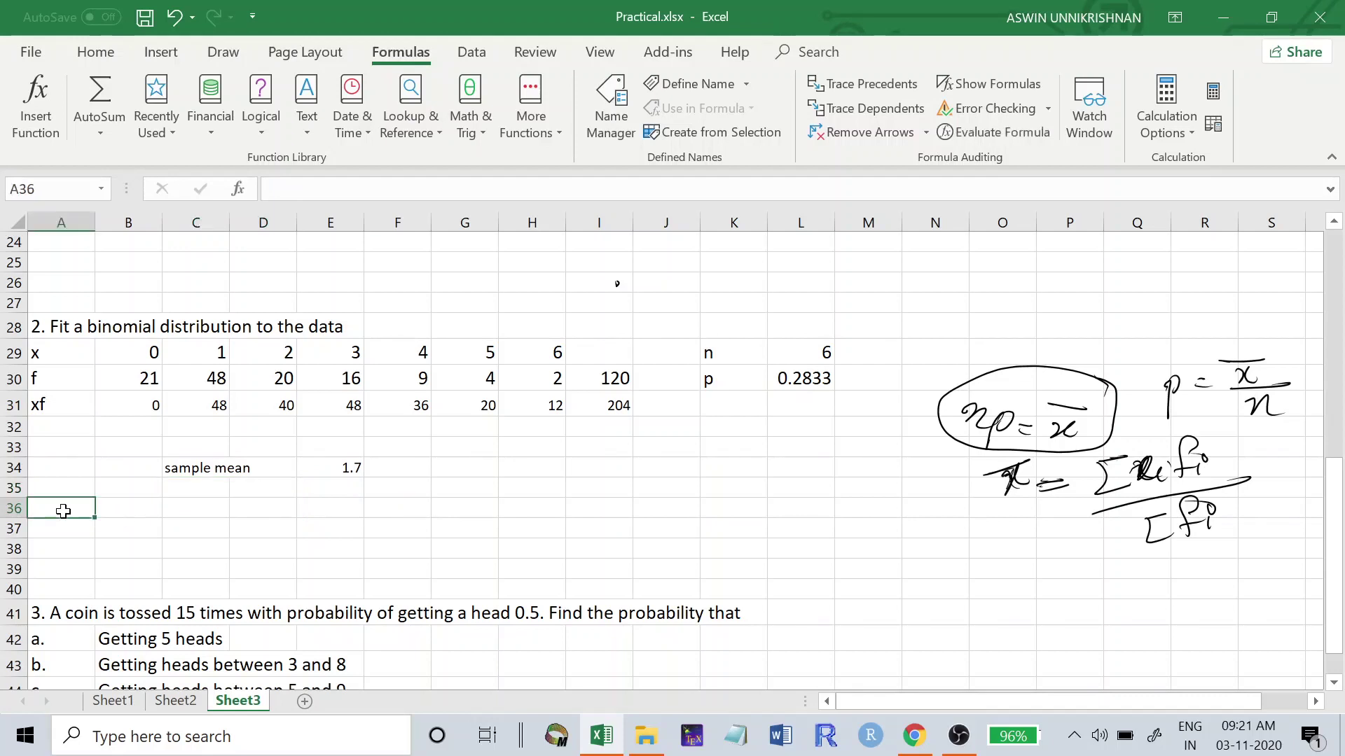
type("f(")
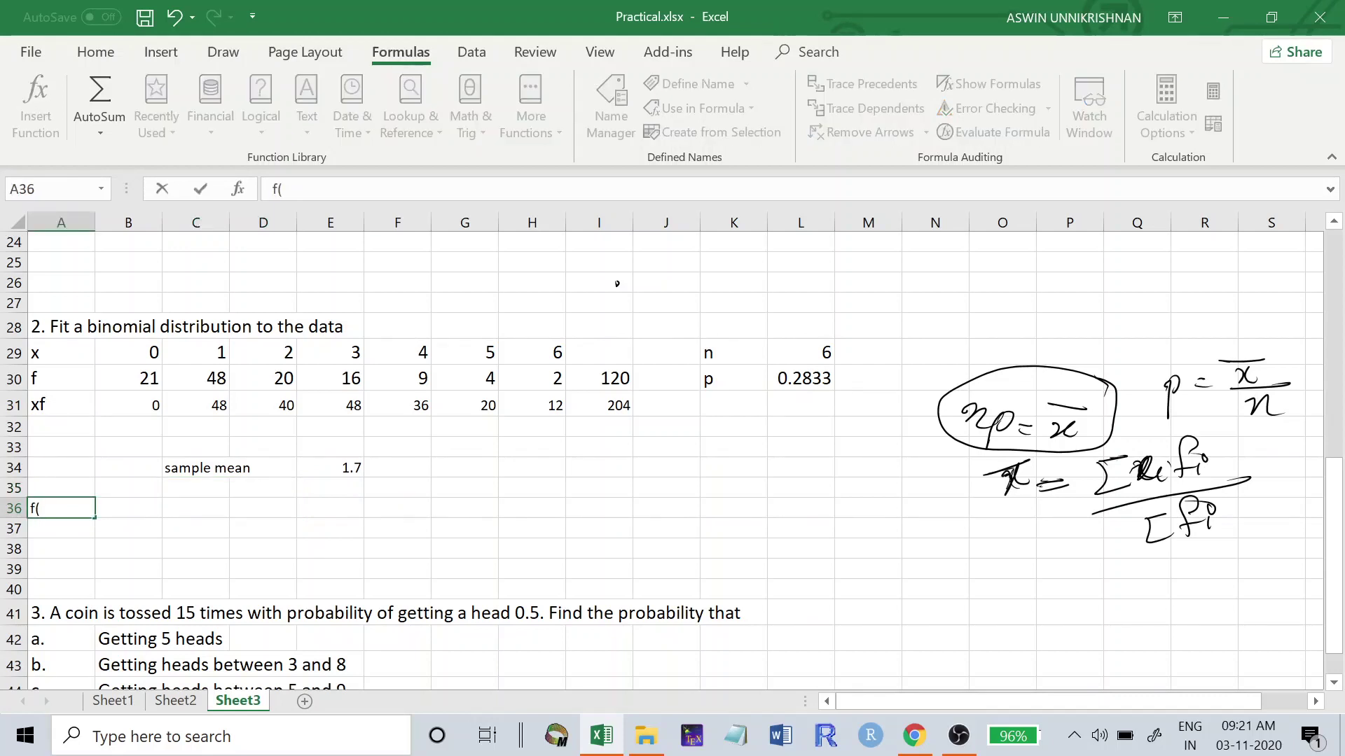
type("c")
Step: Insert a BINOM.DIST function in cell B36 with B29 as the number of successes and 6 trials
left_click(126, 509)
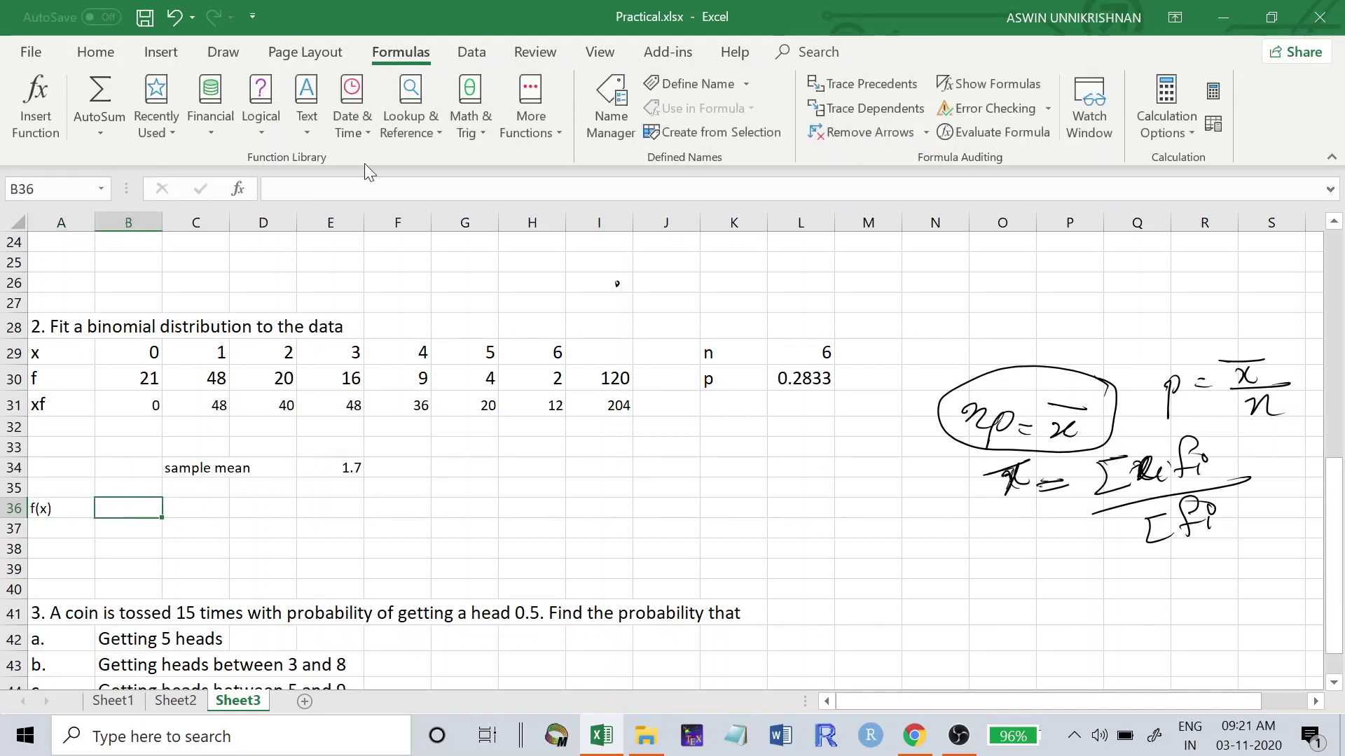
left_click(523, 100)
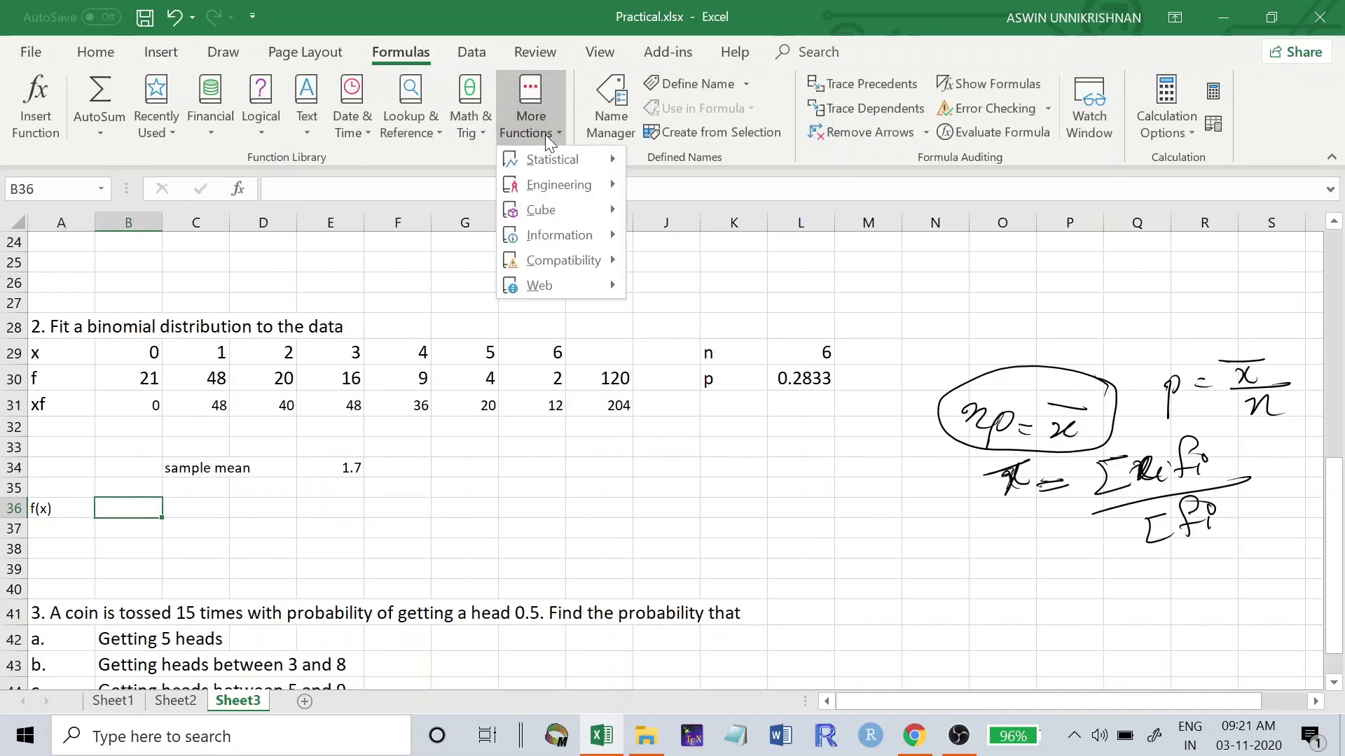
mouse_move(549, 158)
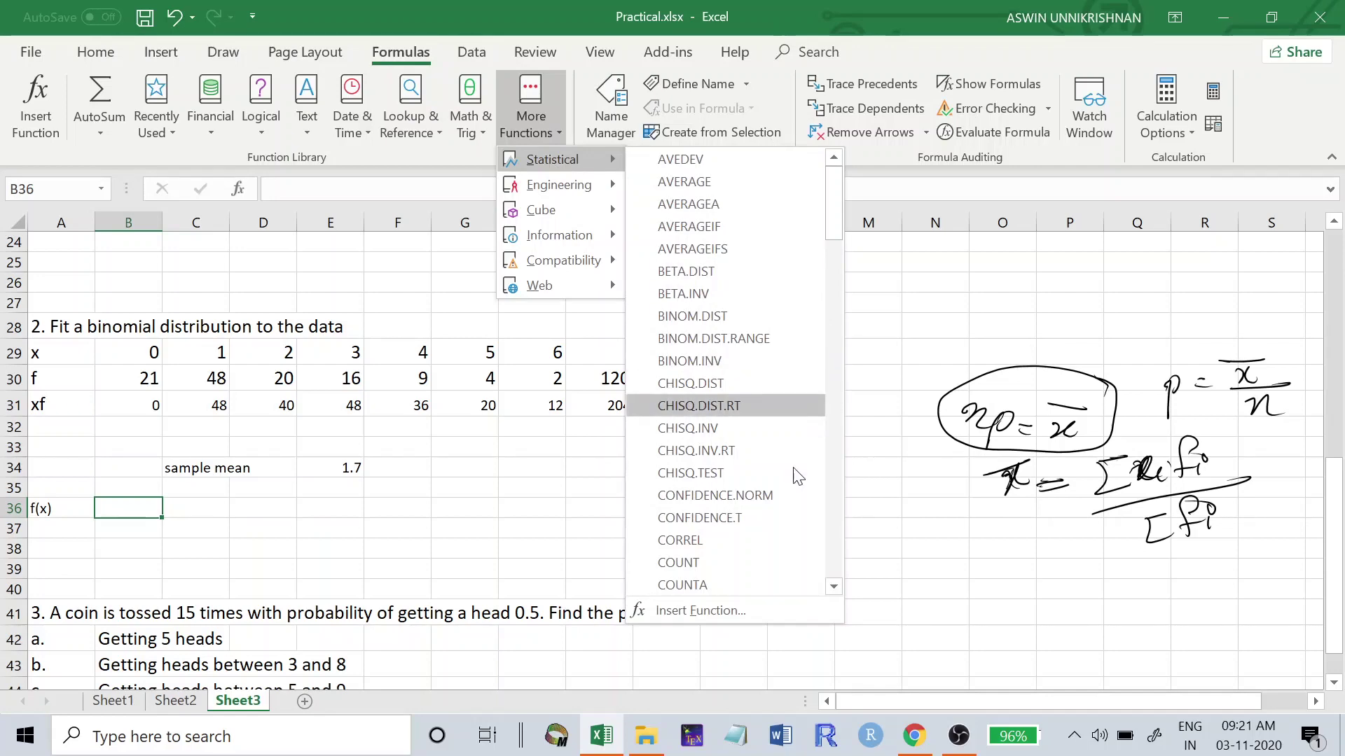
left_click(706, 316)
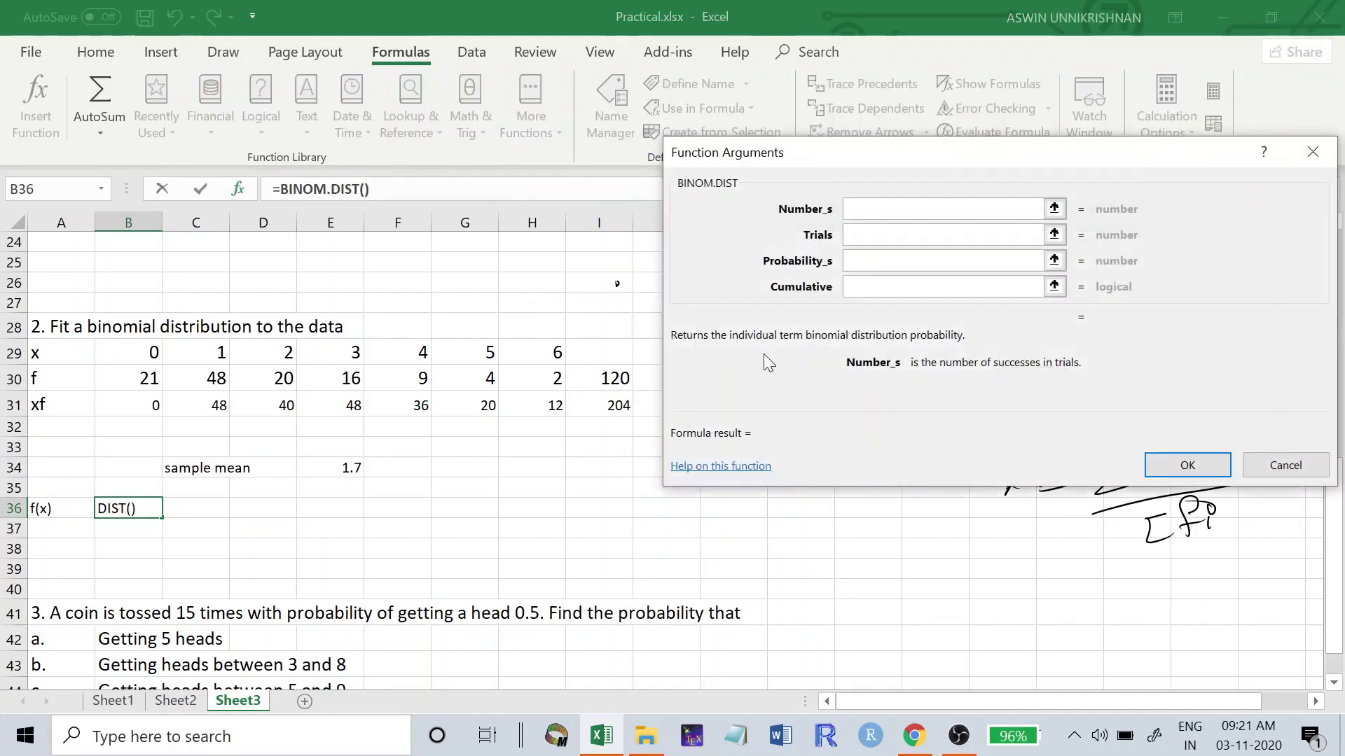
left_click(135, 352)
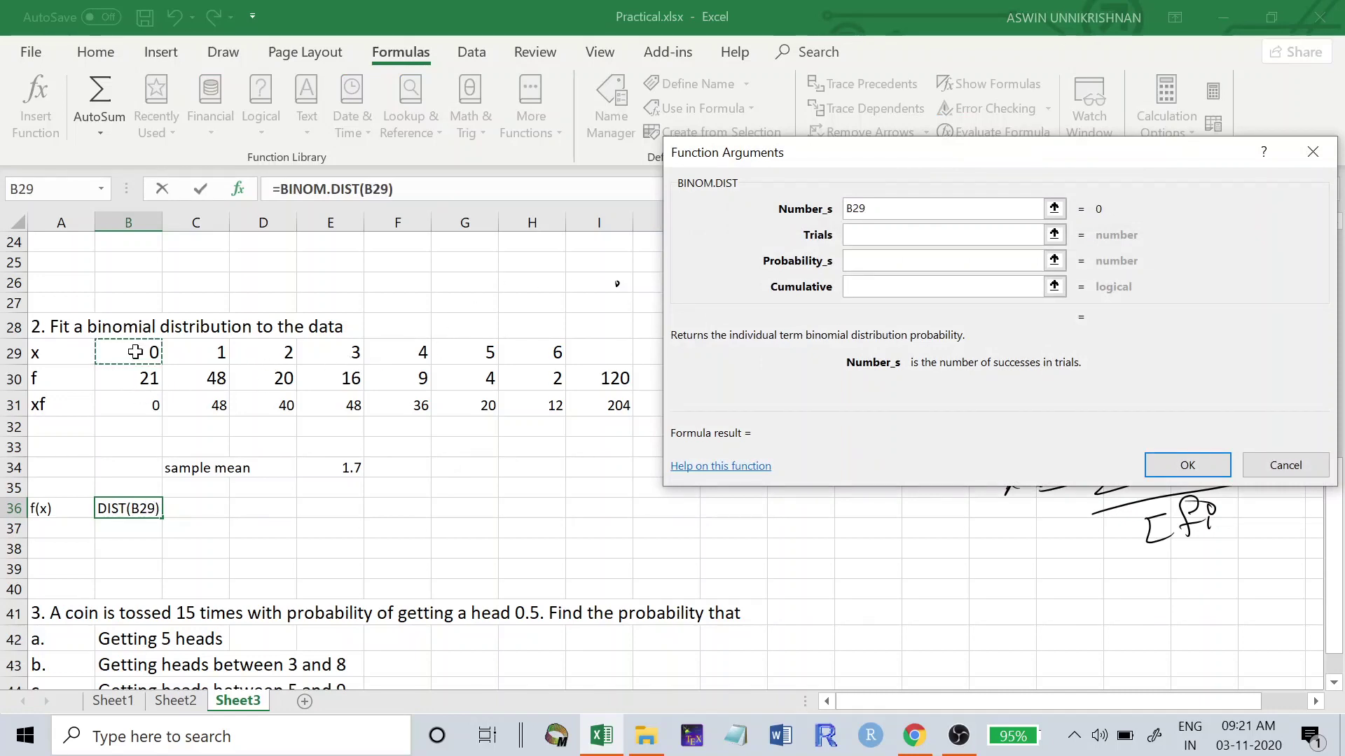
left_click(921, 234)
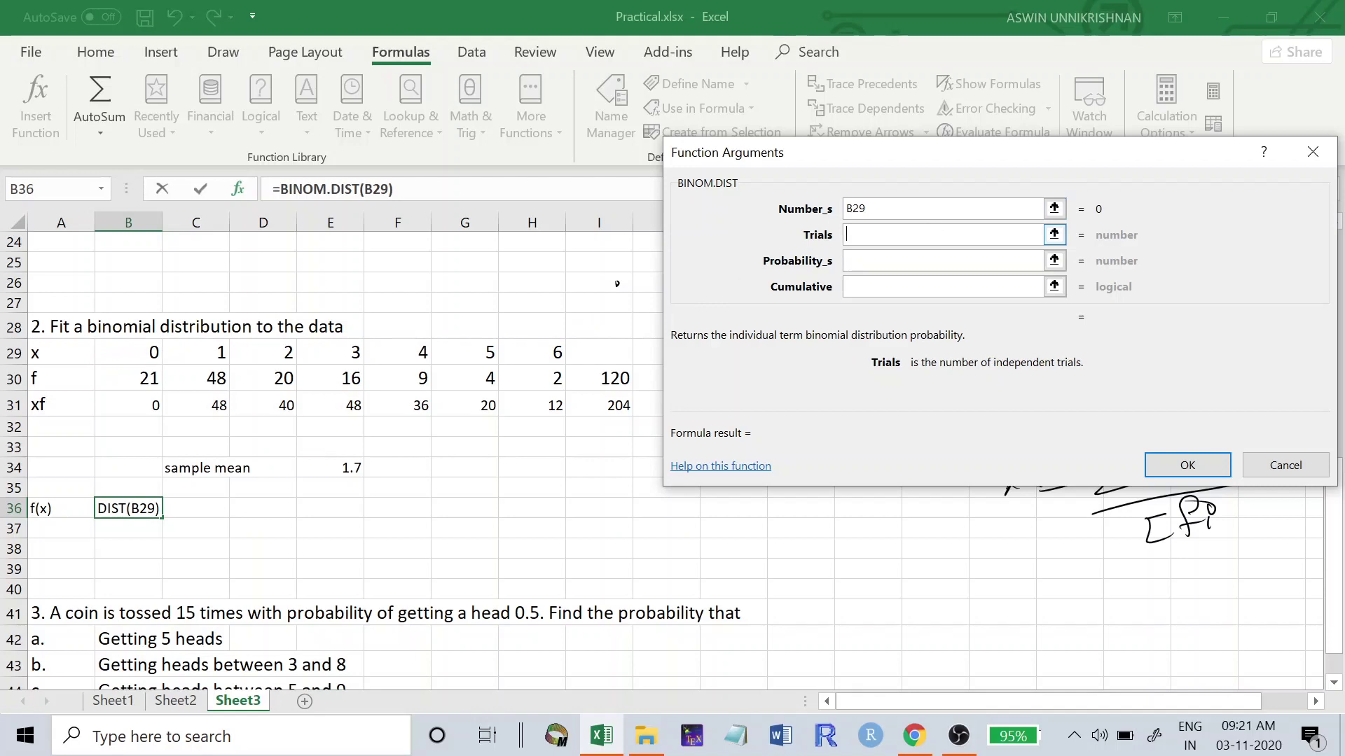
type("6")
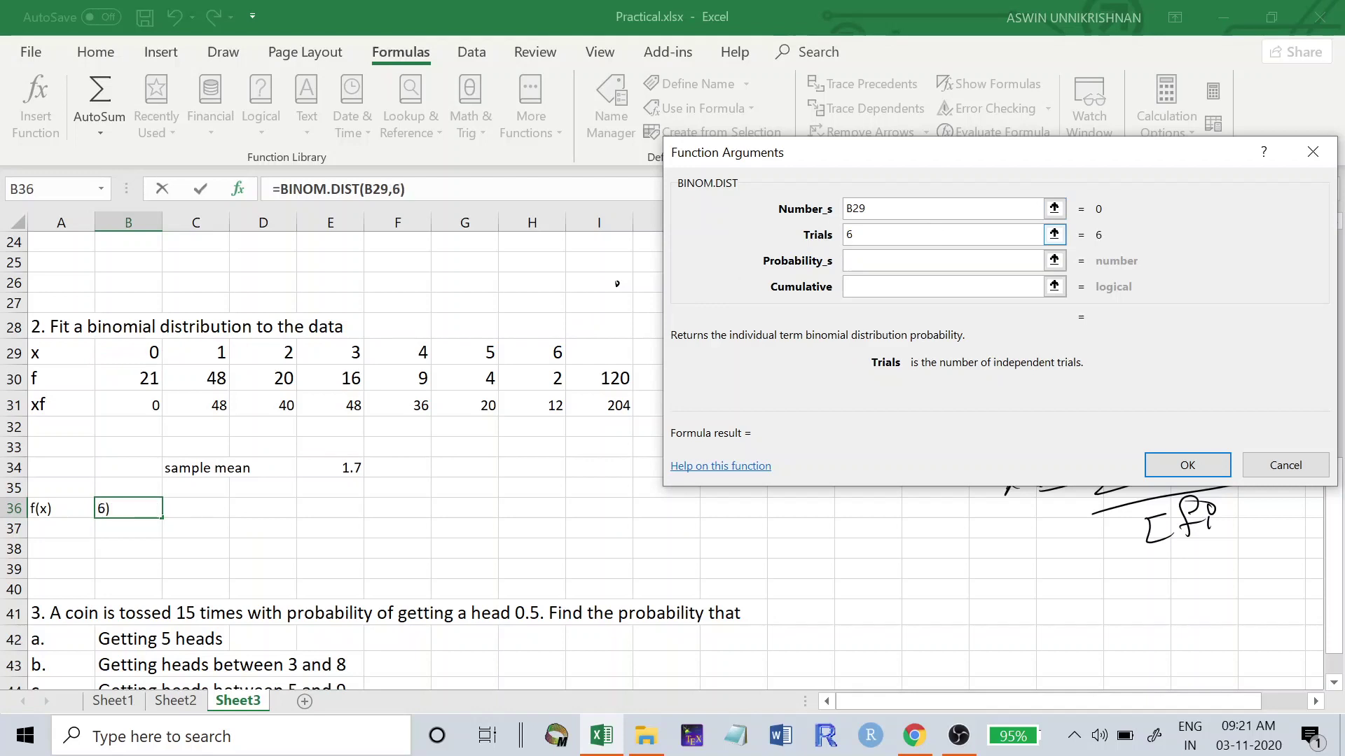
Step: Complete the B36 BINOM.DIST function with a success probability of 0.2833 and Cumulative set to false
left_click(916, 257)
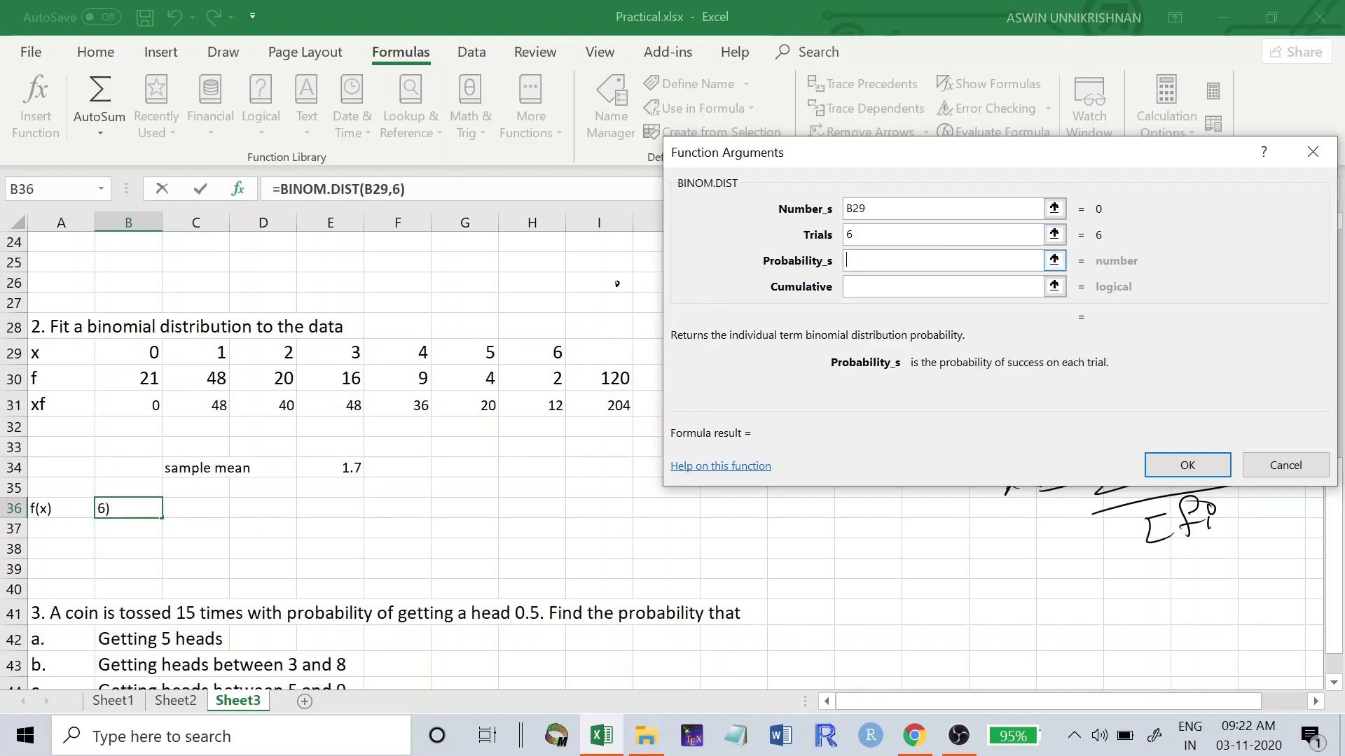
left_click_drag(865, 158, 706, 434)
type("0.2")
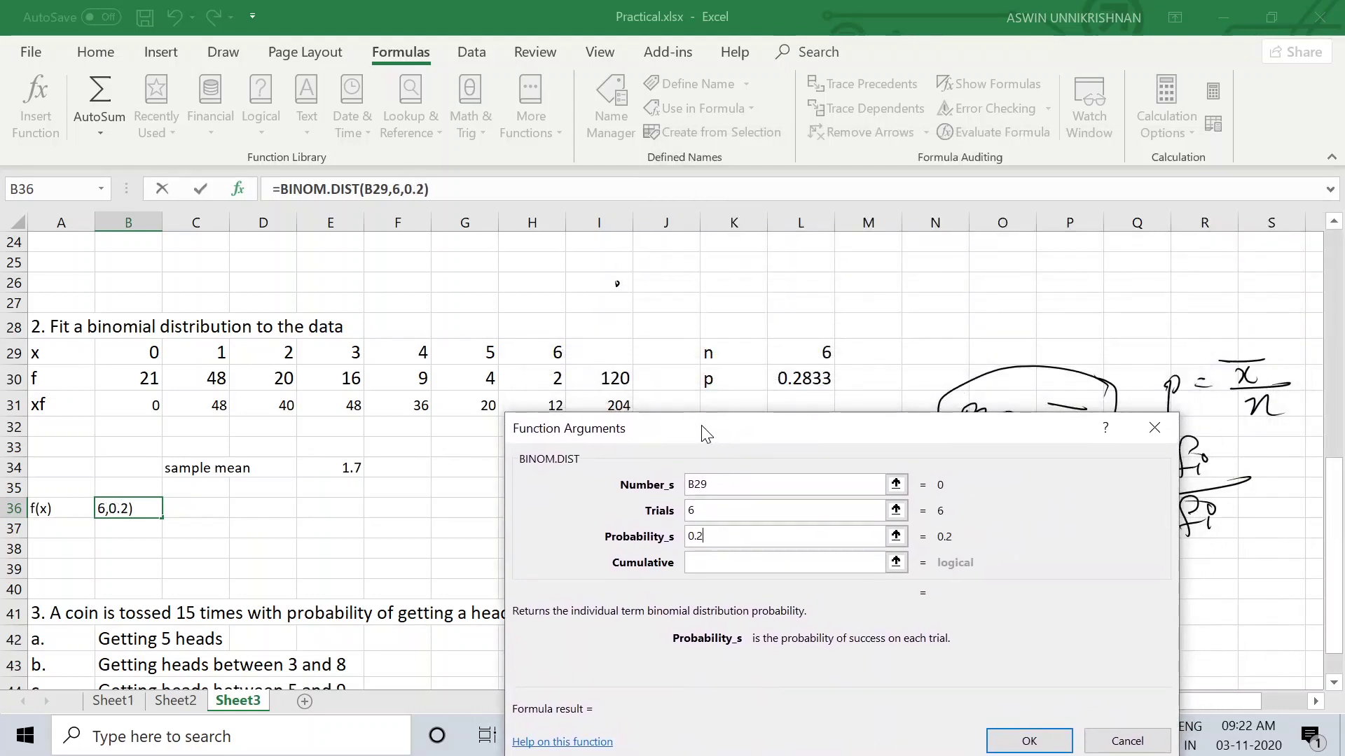
type("833")
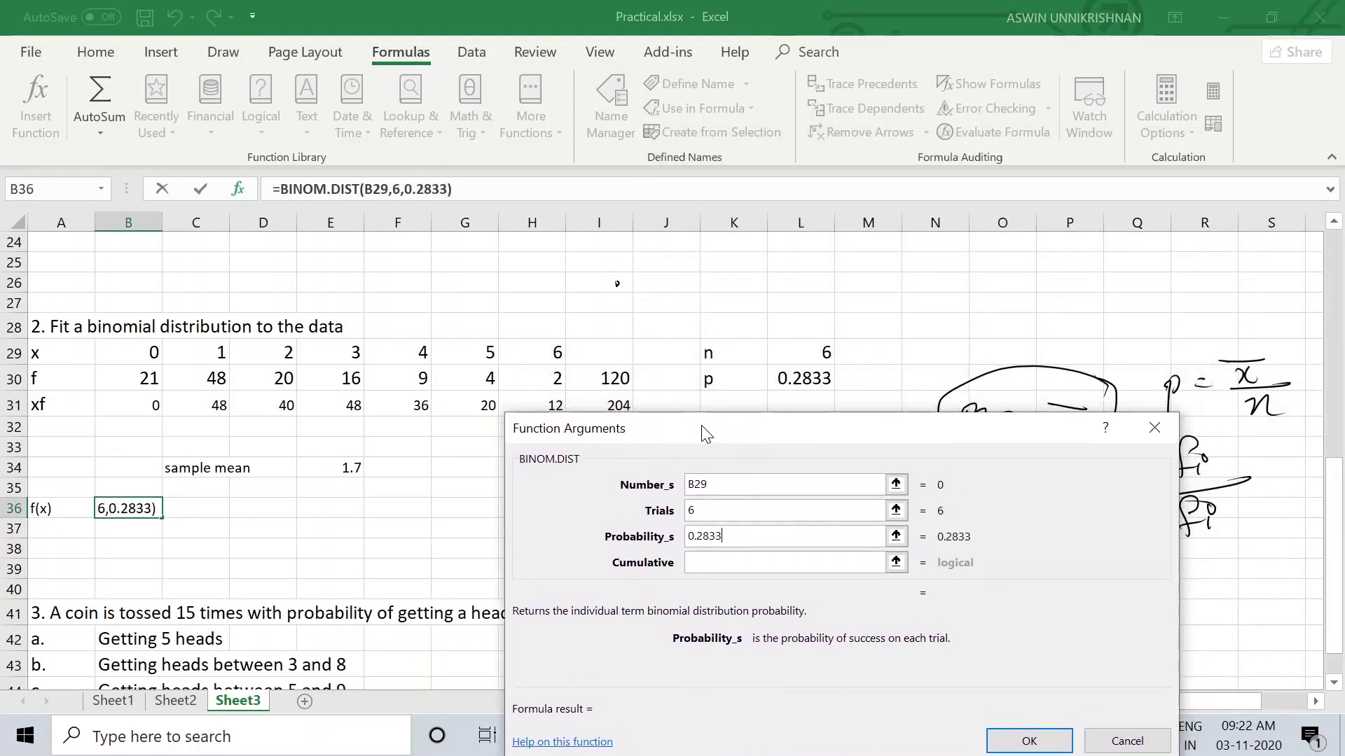
left_click_drag(701, 431, 712, 313)
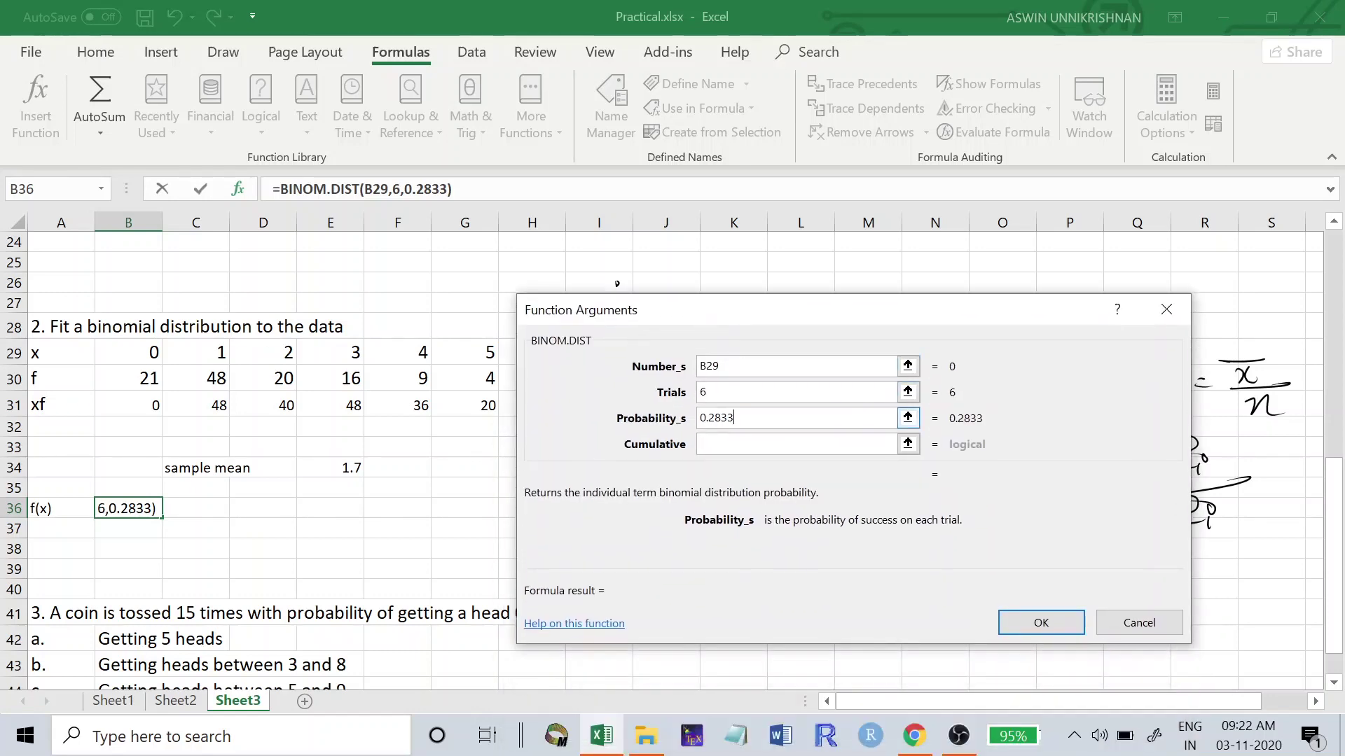
left_click(737, 446)
type("false")
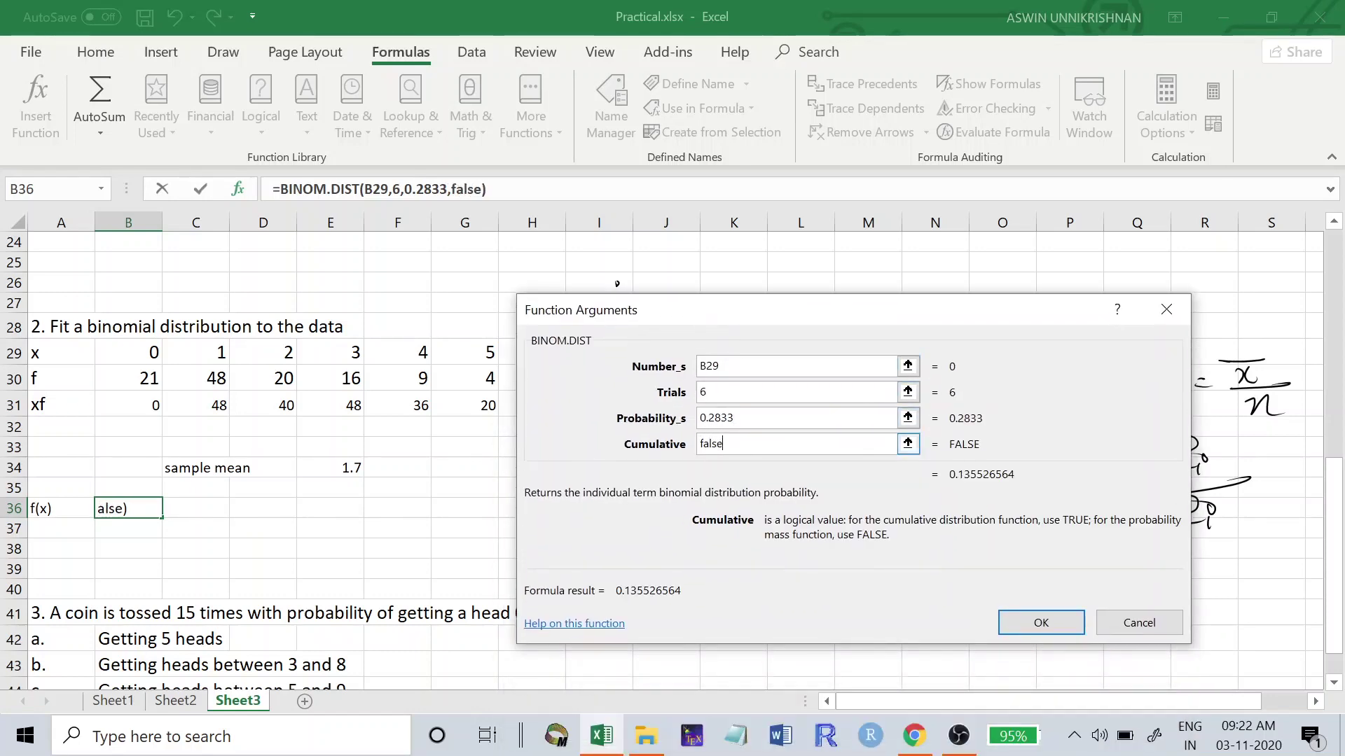
left_click(1040, 623)
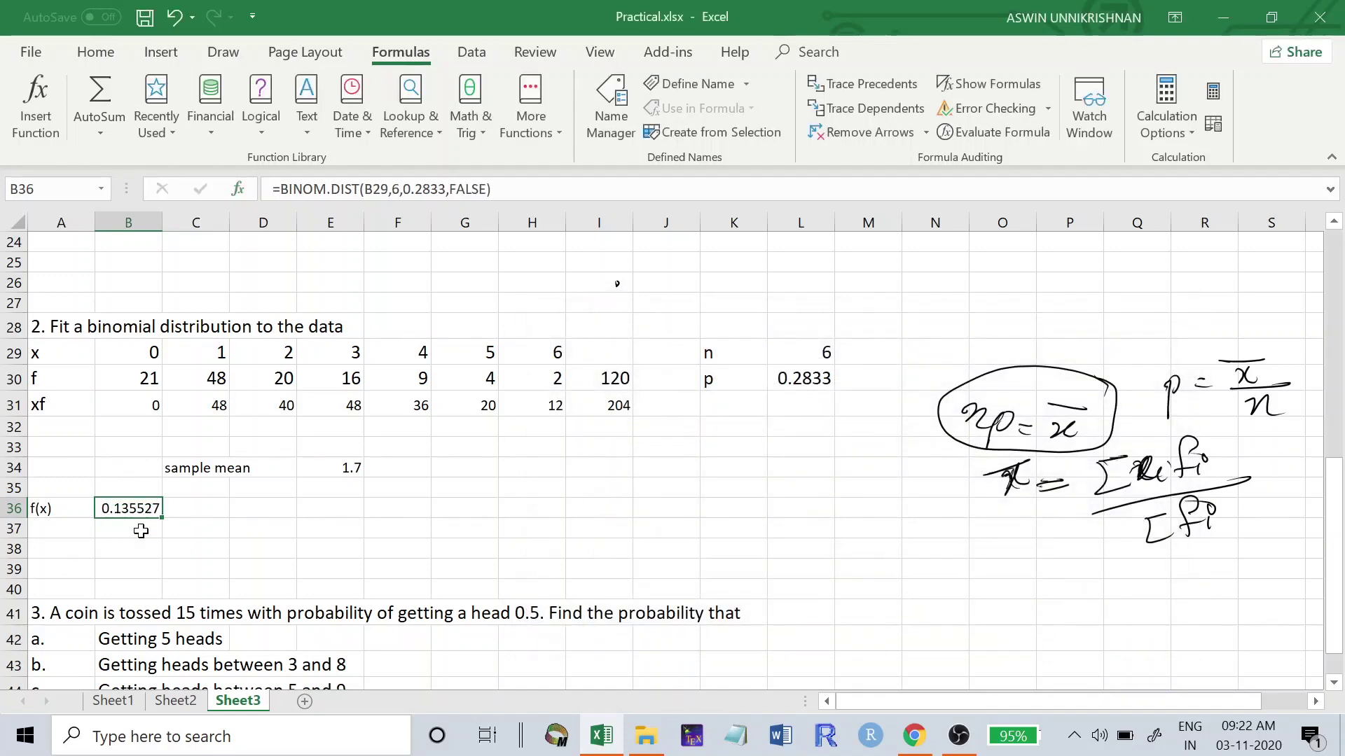
Step: Copy the f(x) formula from B36 across C36:H36 for the remaining x values
left_click(135, 354)
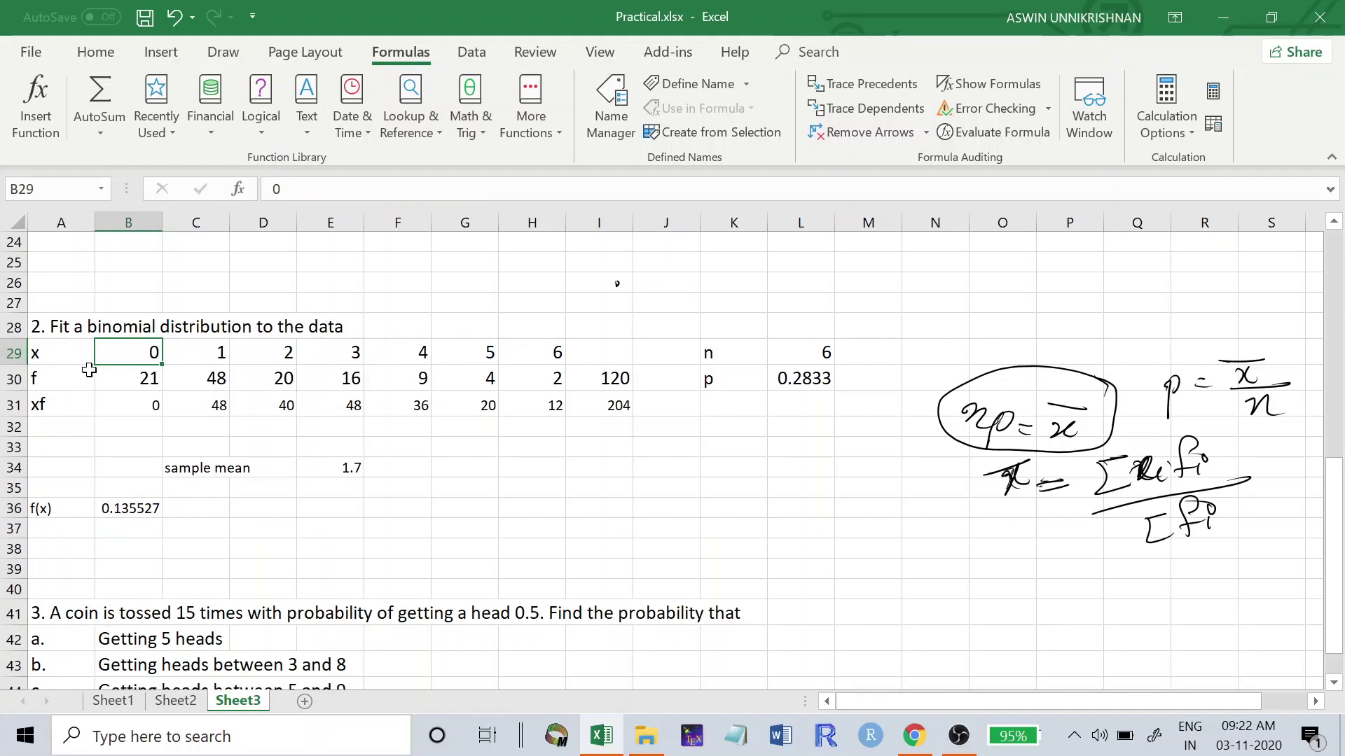
left_click(124, 512)
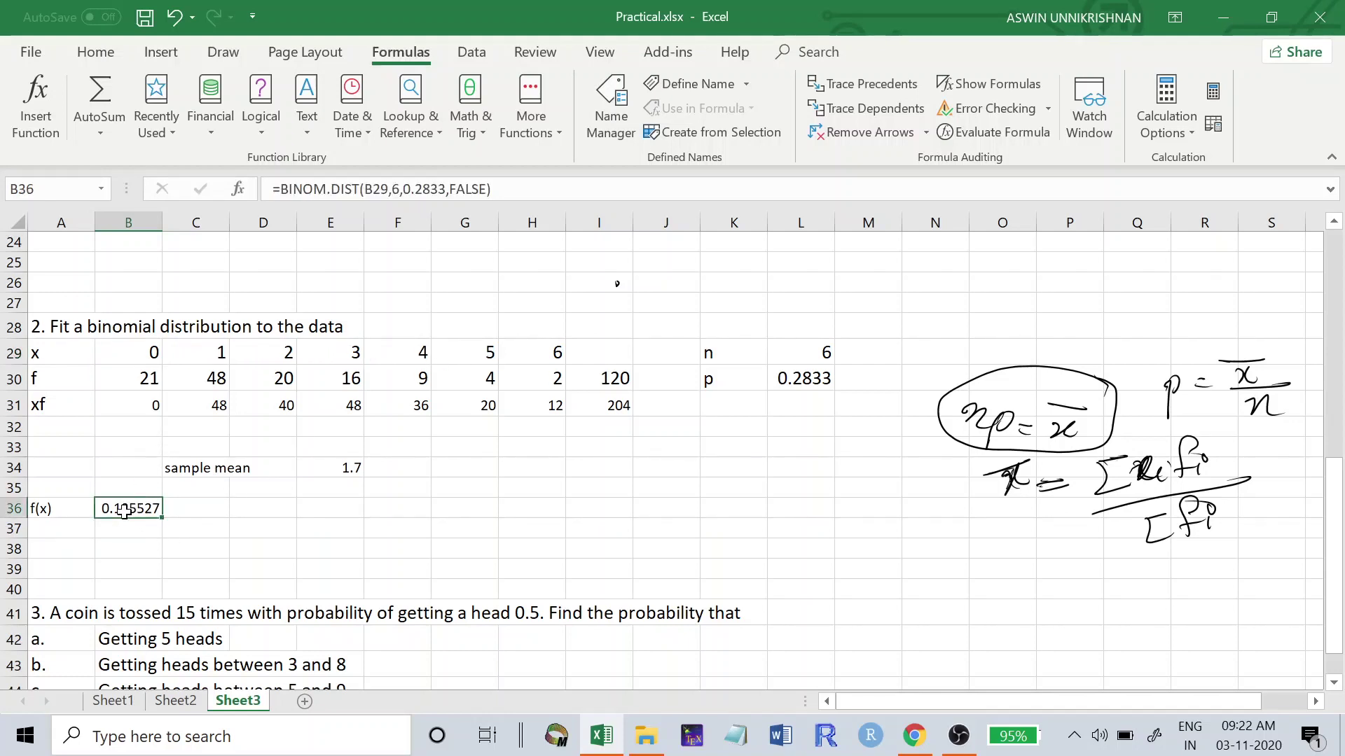
key("ctrl+c")
left_click_drag(186, 511, 523, 502)
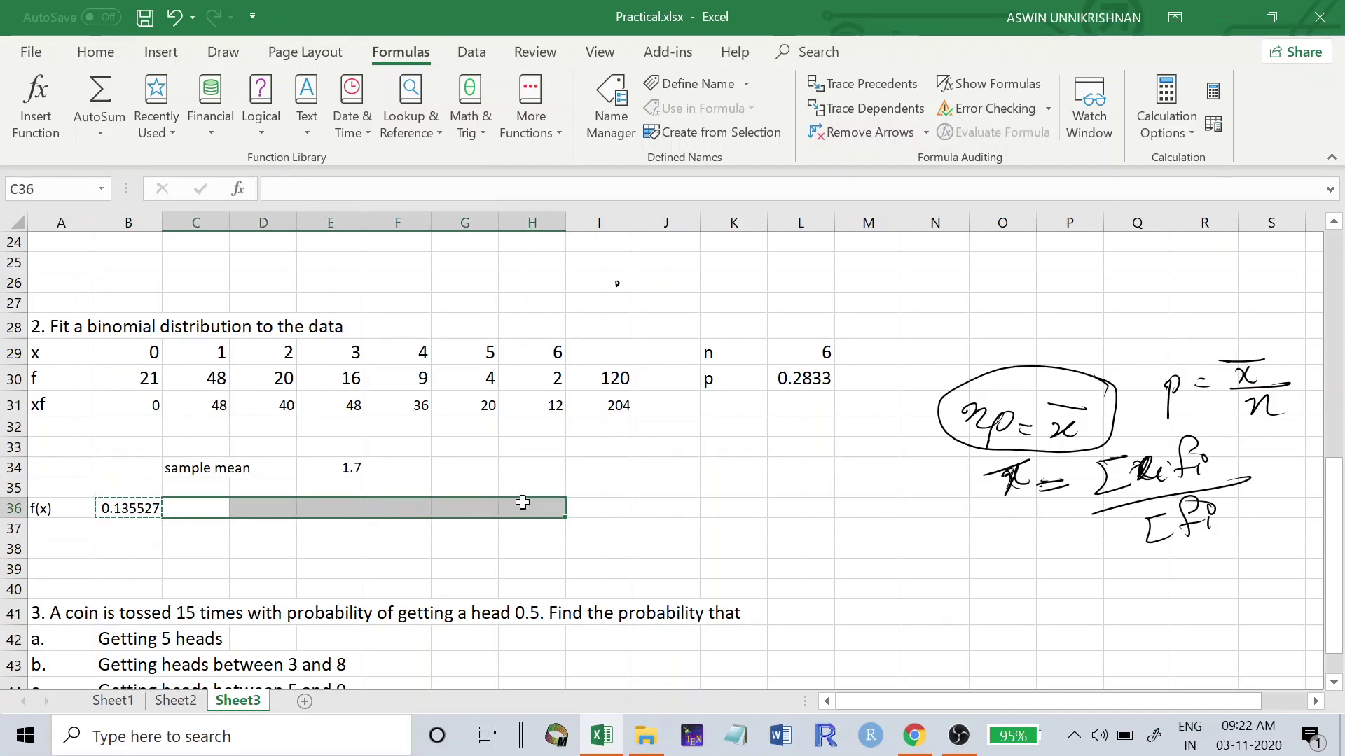
key("ctrl+v")
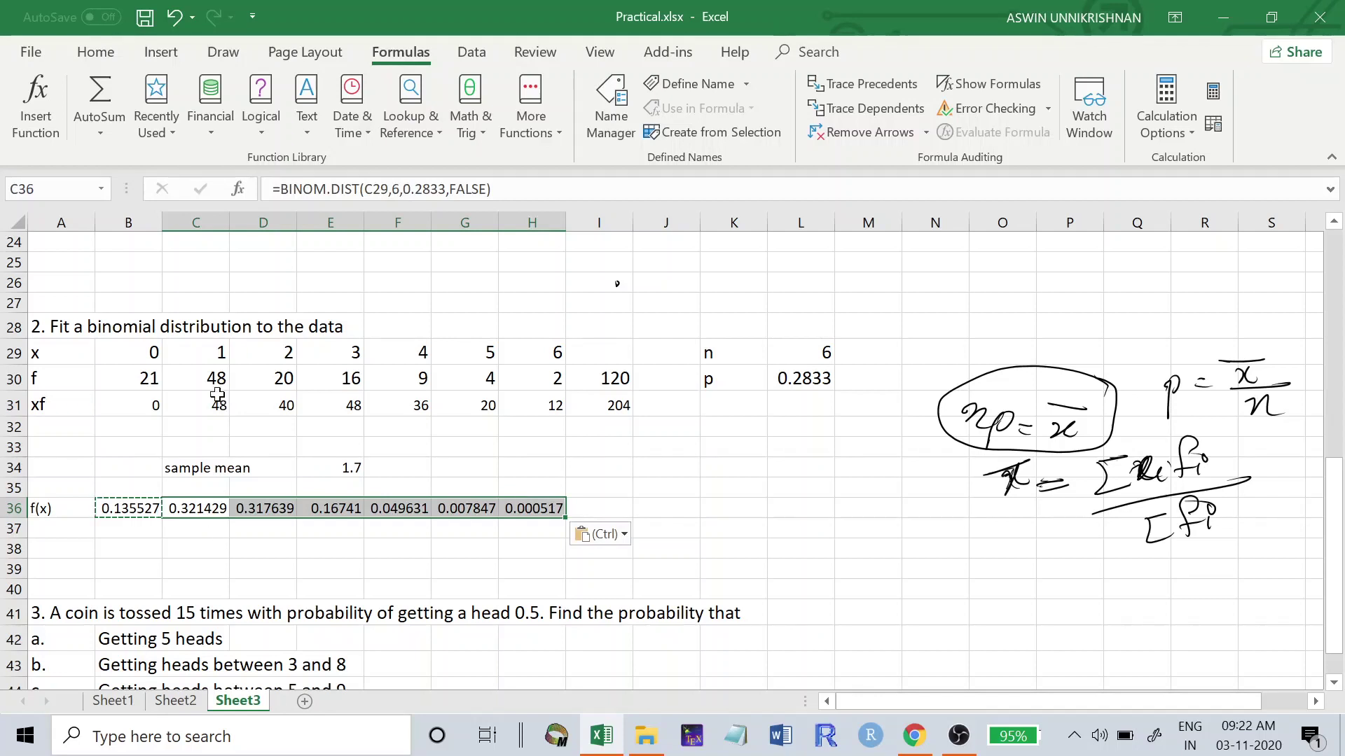
Step: Inspect the BINOM.DIST formulas in C36 and B36 to check which x cell each one references
left_click(194, 509)
key("F2")
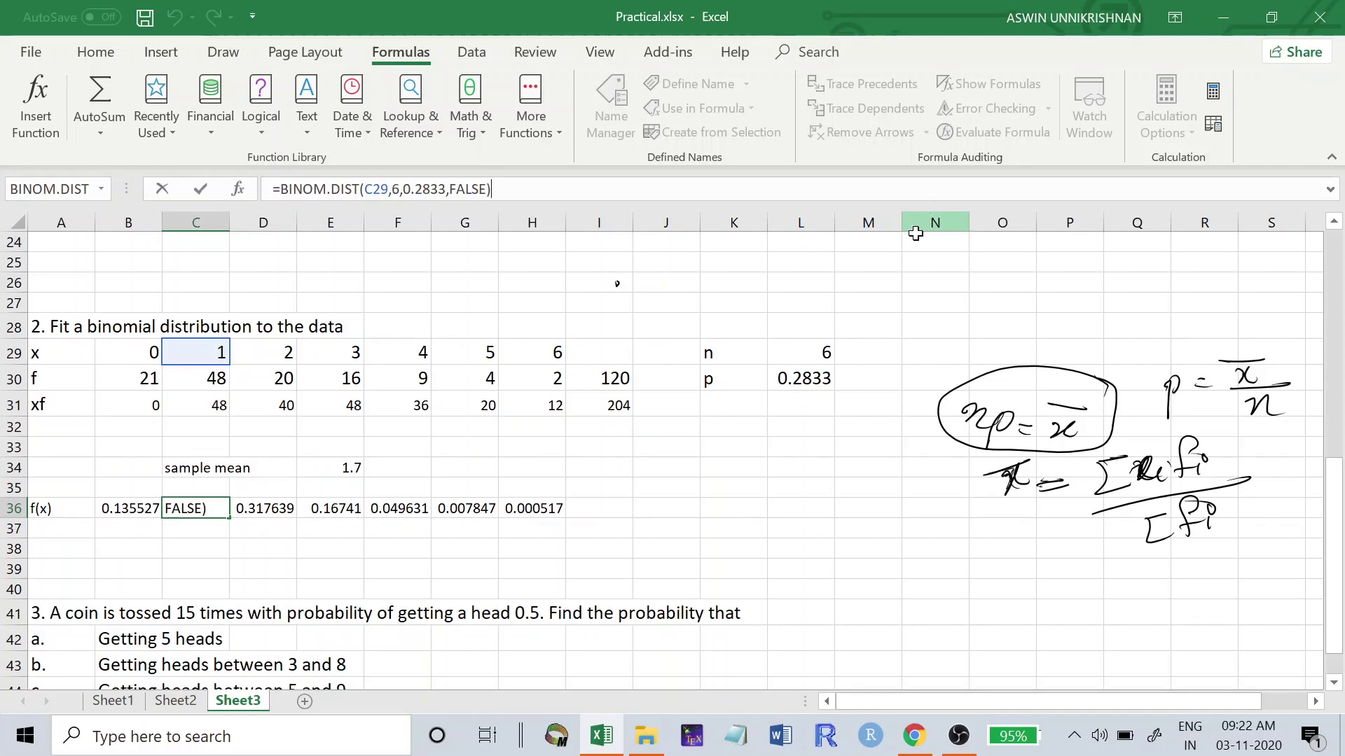
left_click(792, 348)
left_click(855, 355)
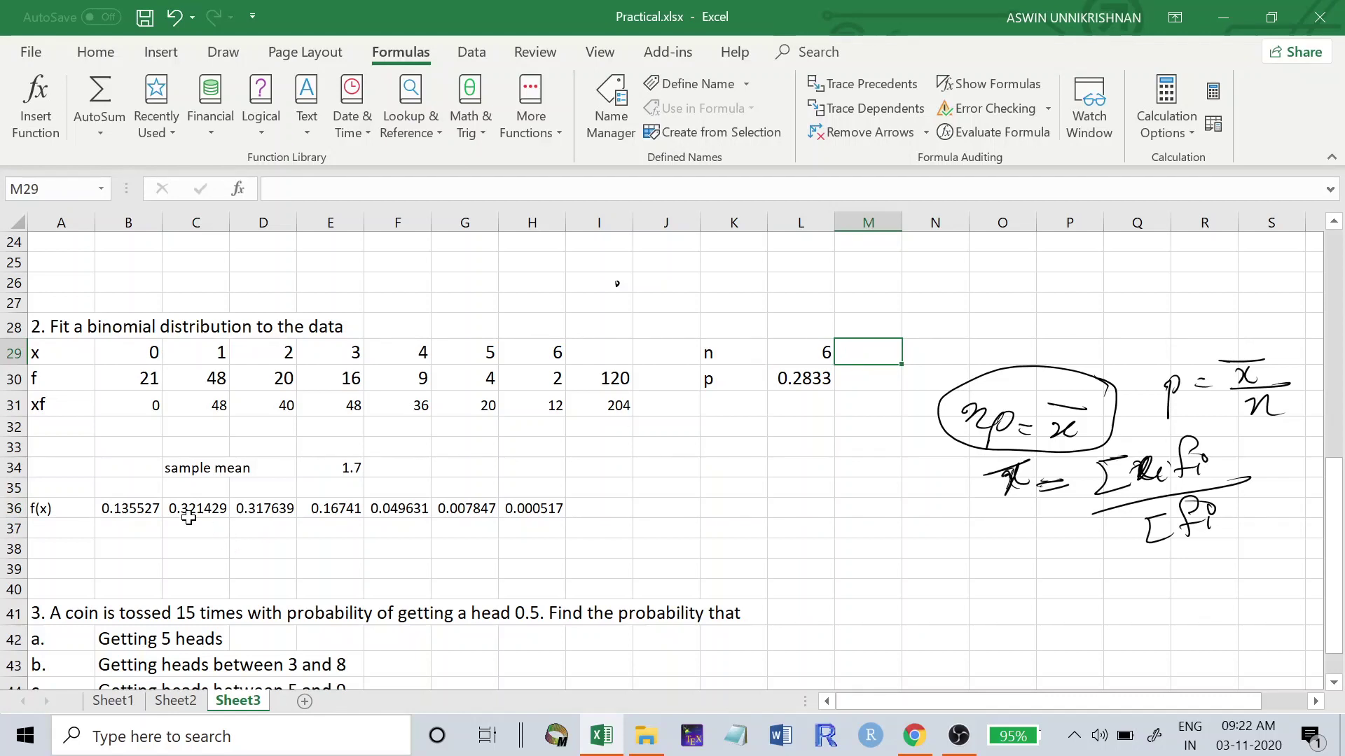
left_click(131, 511)
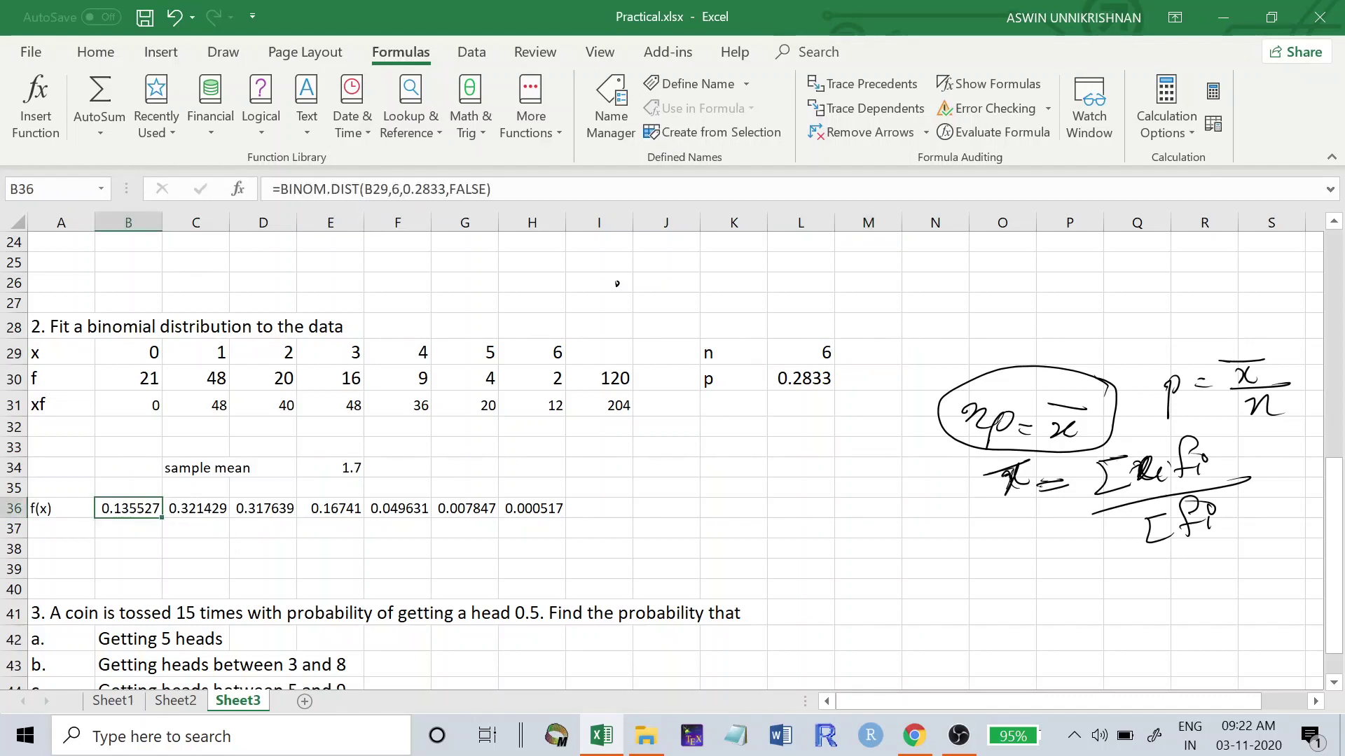
key("F2")
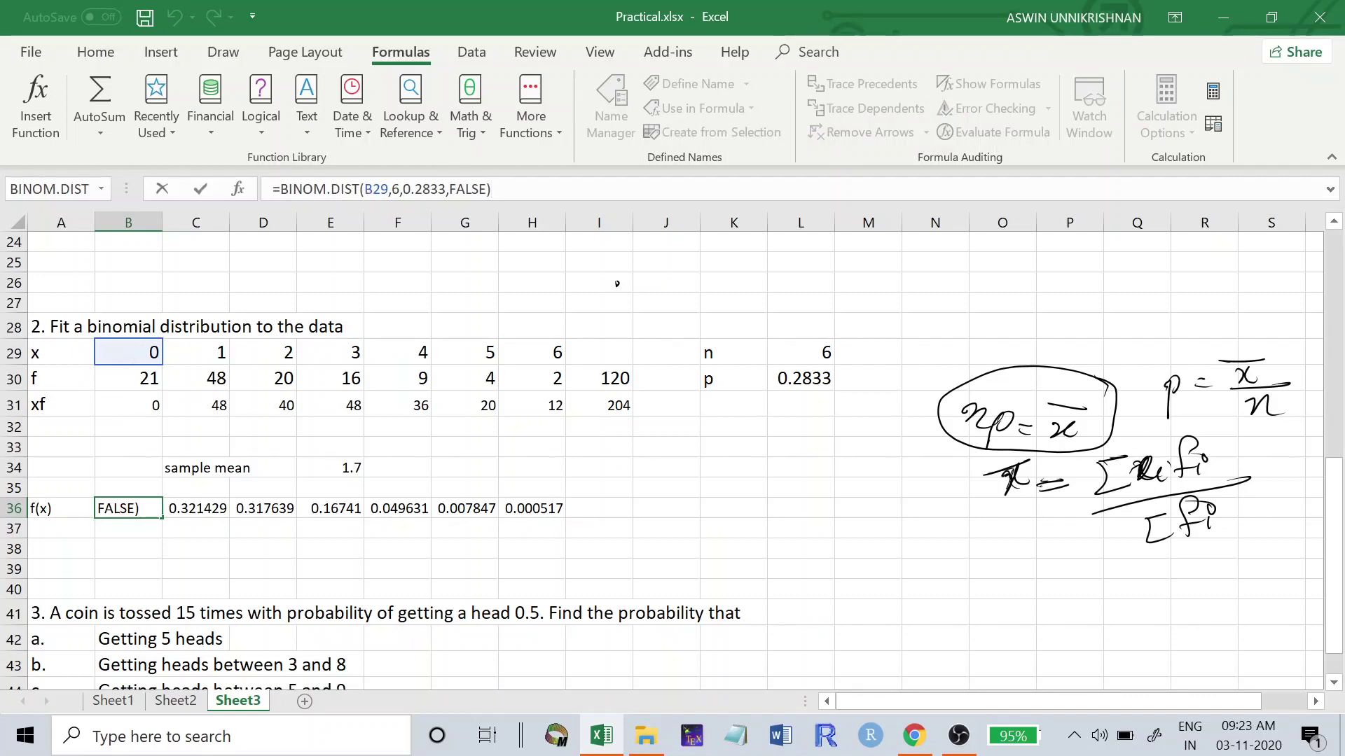
left_click(301, 527)
Step: Label cell A37 Th Freq to head the row of theoretical frequencies
left_click(58, 530)
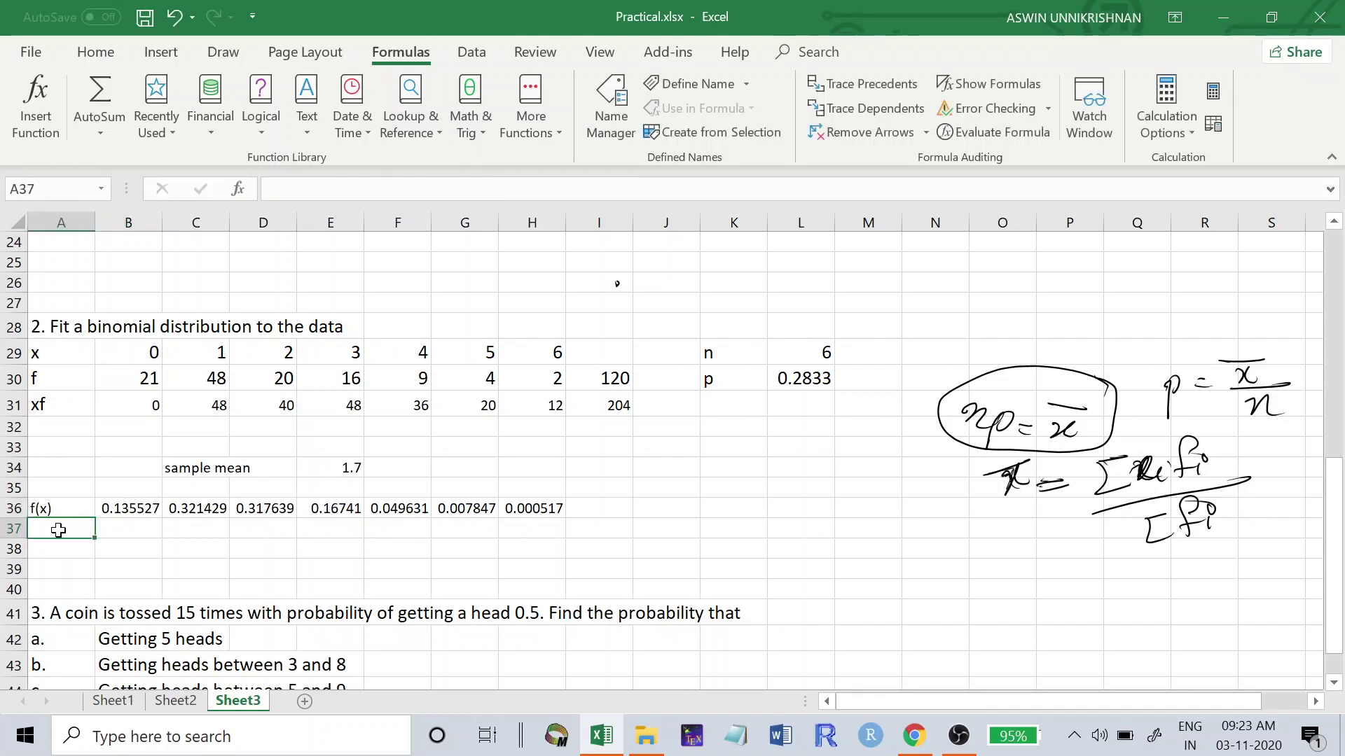
type("N")
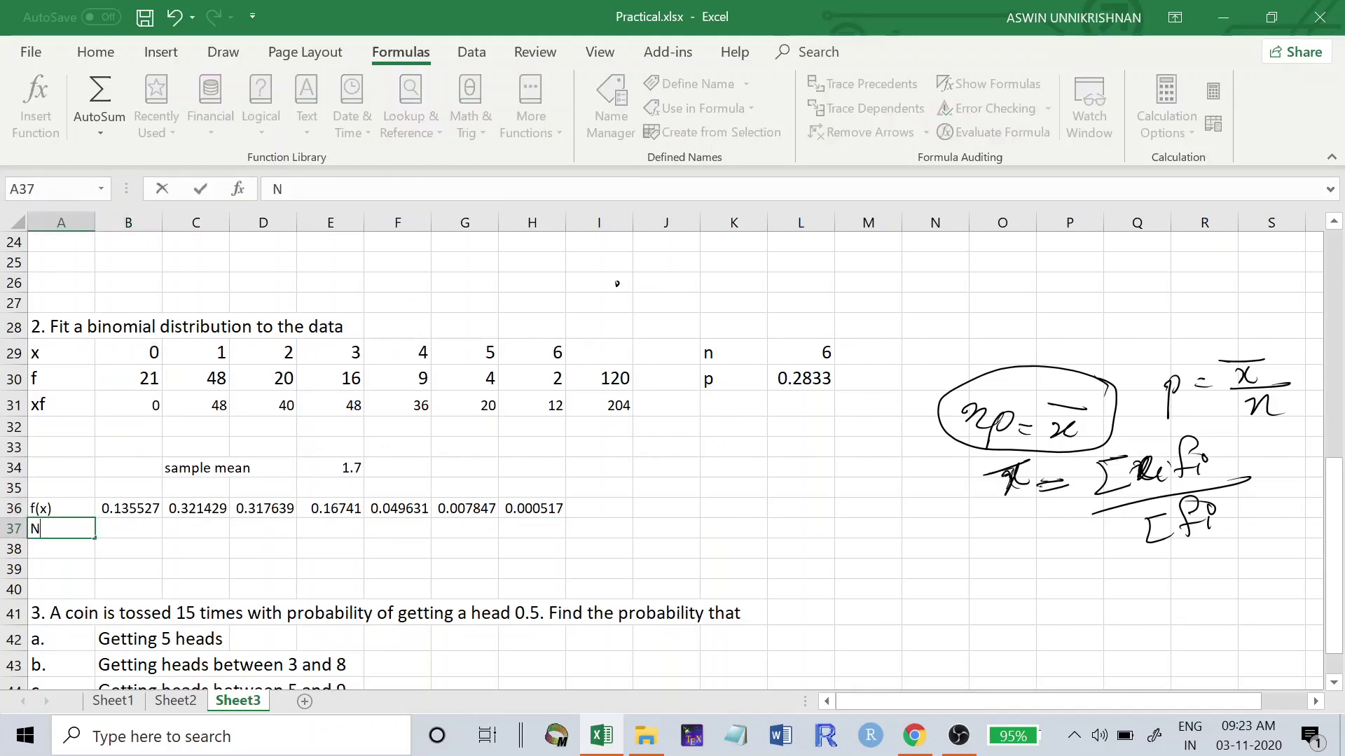
key("BackSpace")
type("Th Freq")
key("Tab")
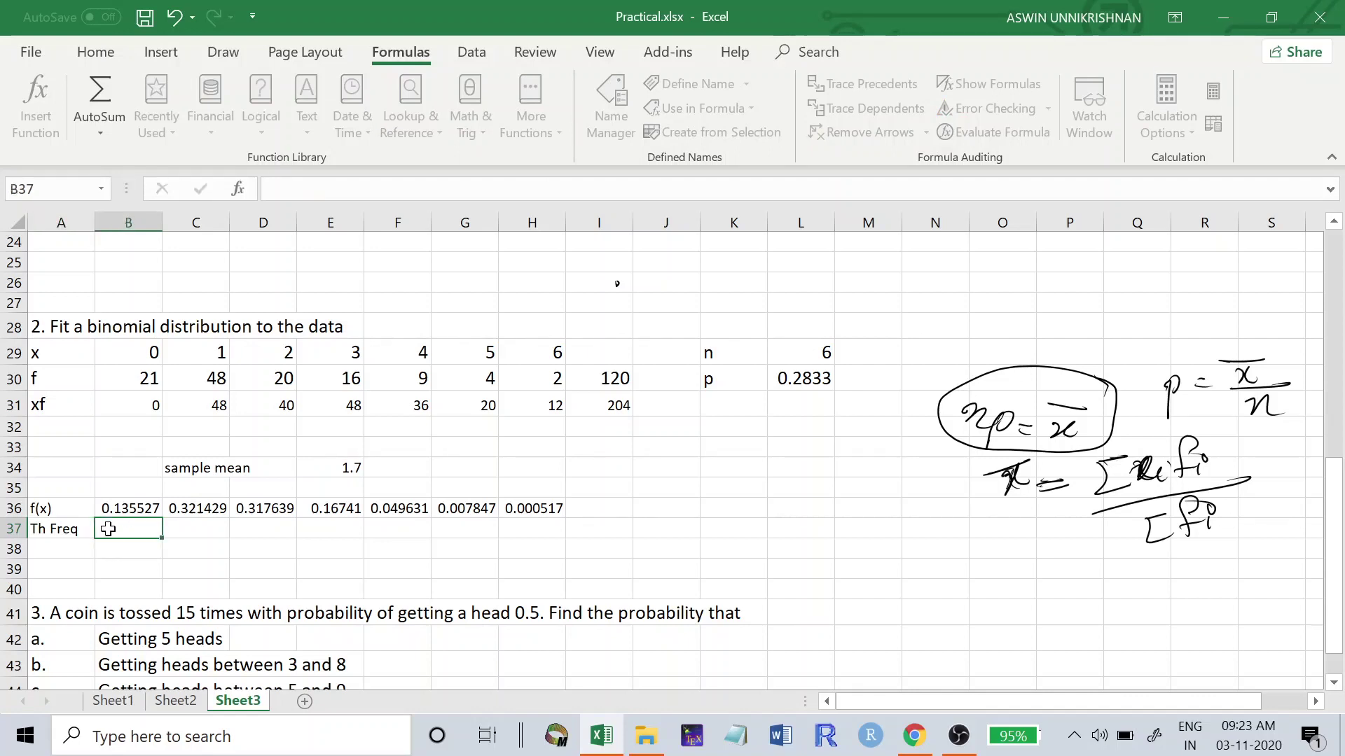
Step: Calculate the first theoretical frequency in B37 with the formula =120*B36
type("=")
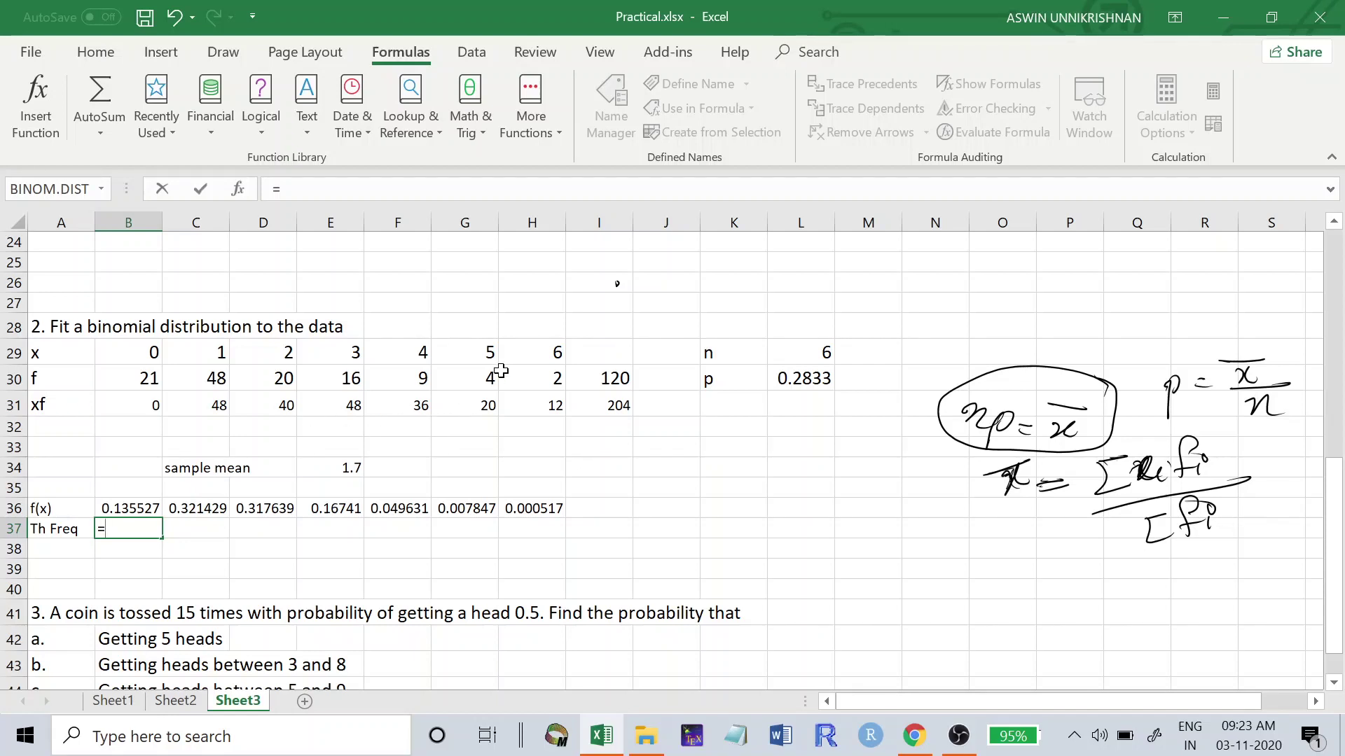
type("120")
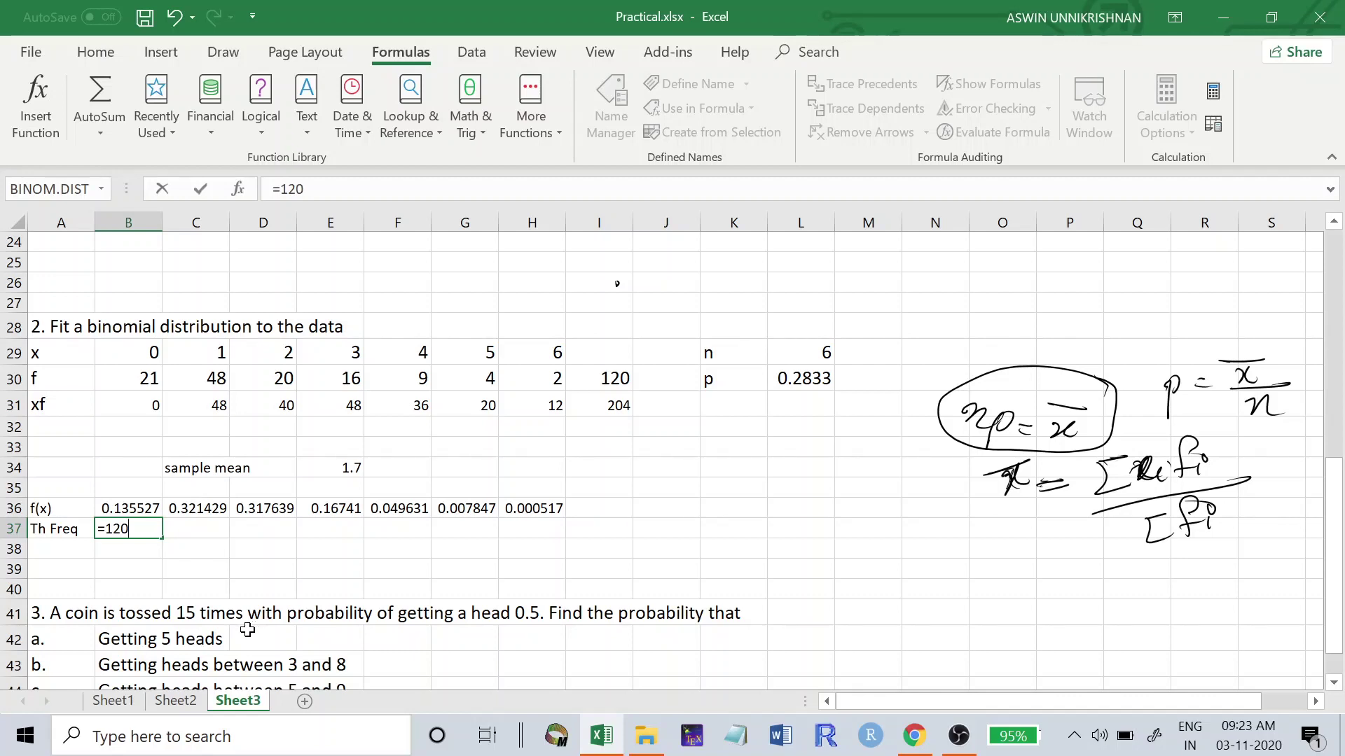
type("*")
left_click(135, 510)
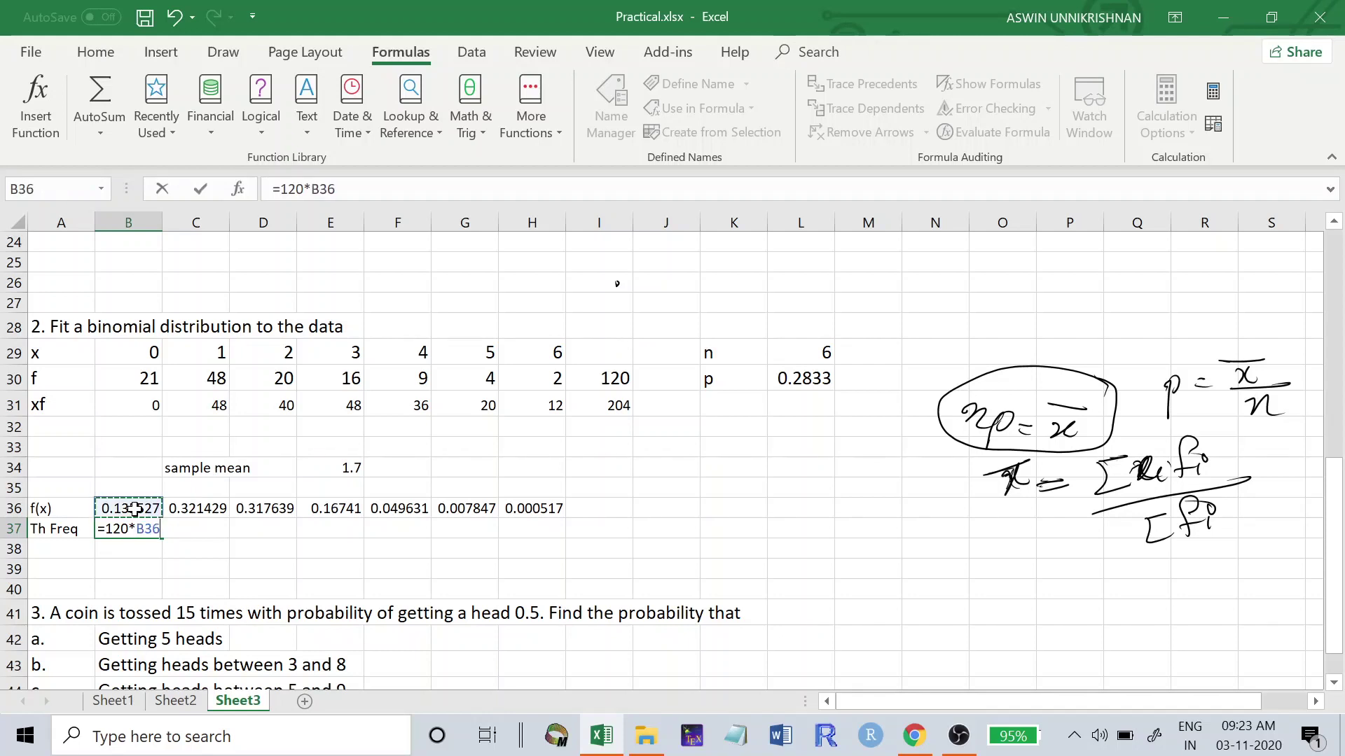
key("Return")
Step: Copy the theoretical frequency formula from B37 across C37:H37
left_click(147, 527)
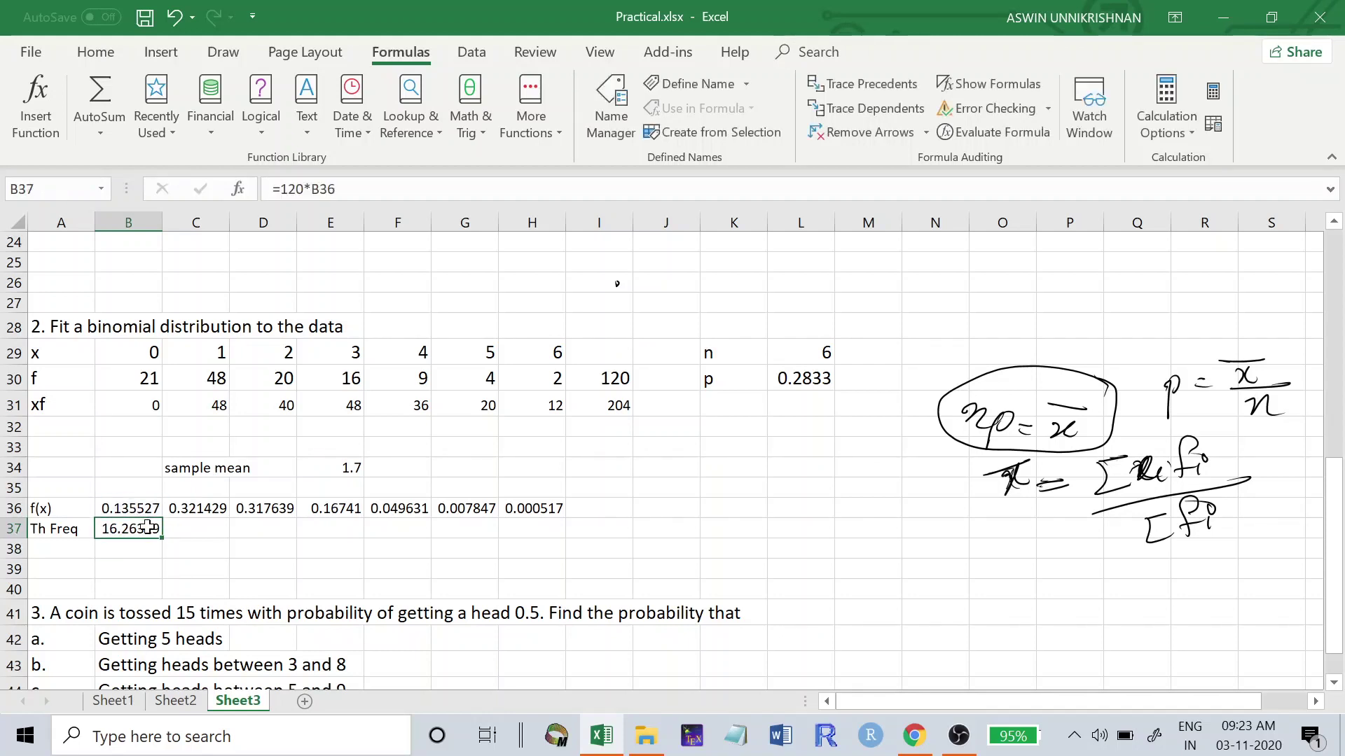
key("ctrl+c")
left_click_drag(191, 529, 527, 511)
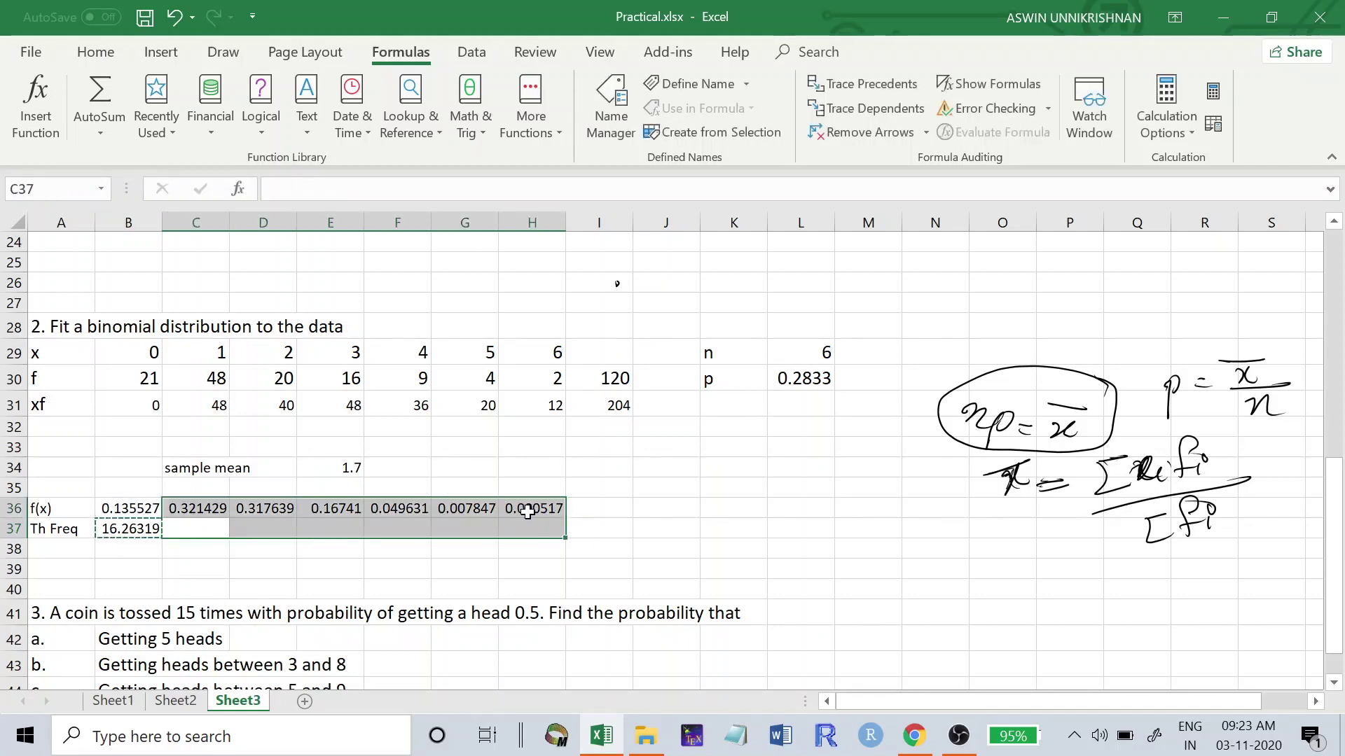
left_click(526, 512)
left_click_drag(183, 530, 532, 530)
key("ctrl+v")
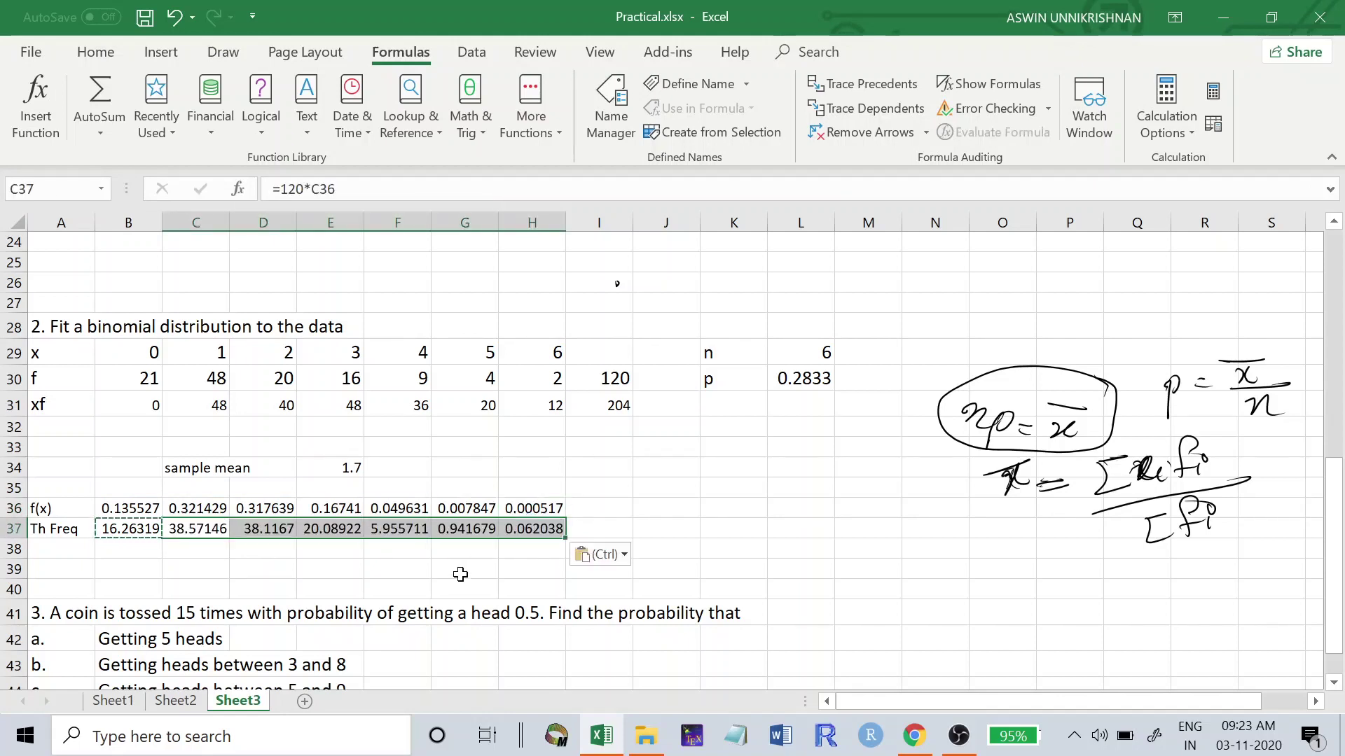
left_click(463, 586)
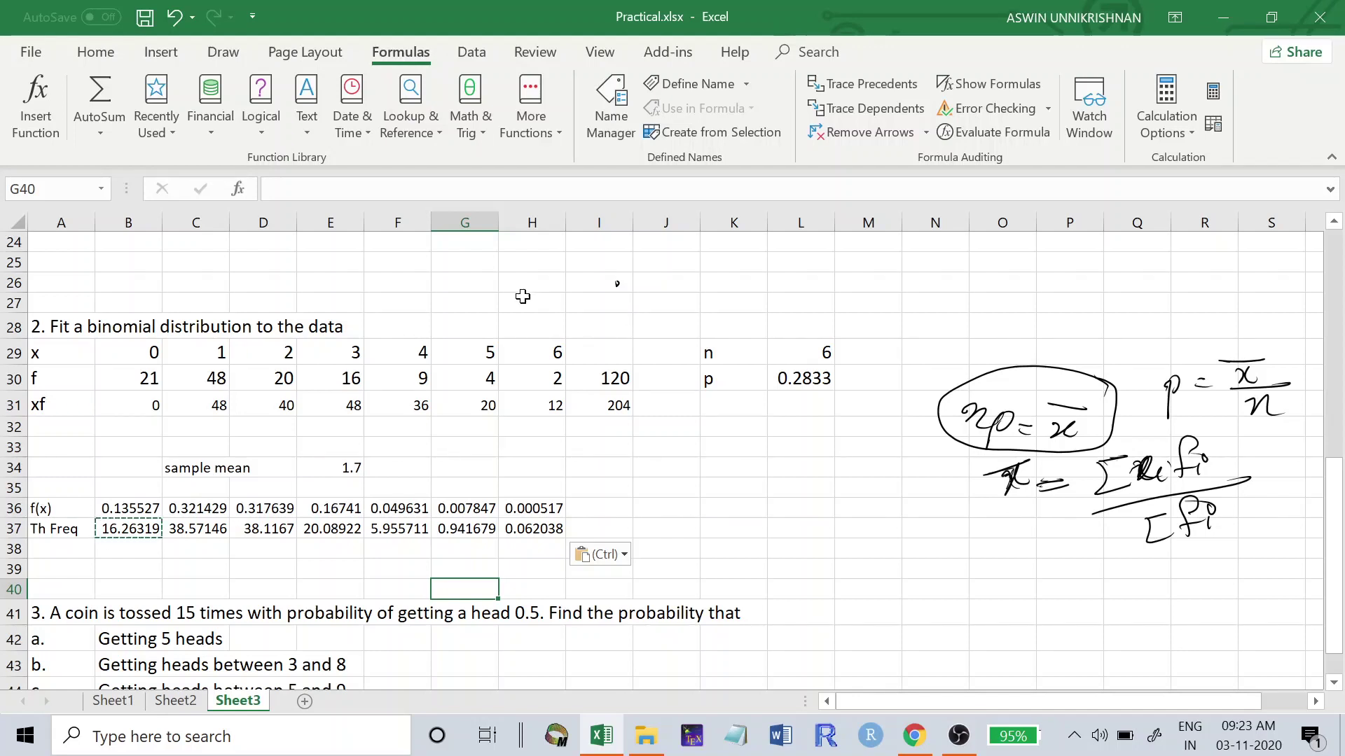
Step: Handwrite the word "Binomial." in ink beside question 3's coin-toss problem
left_click_drag(285, 567, 296, 512)
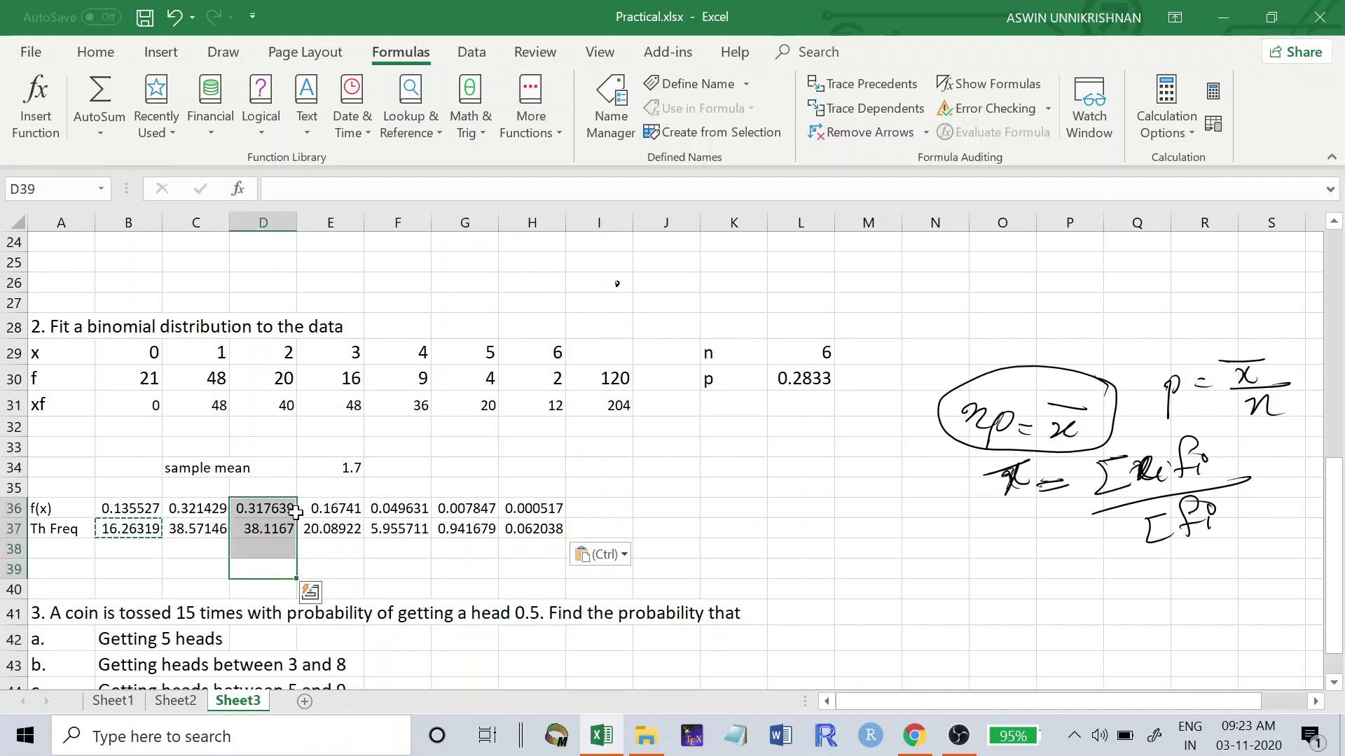
scroll(296, 512, "down", 2)
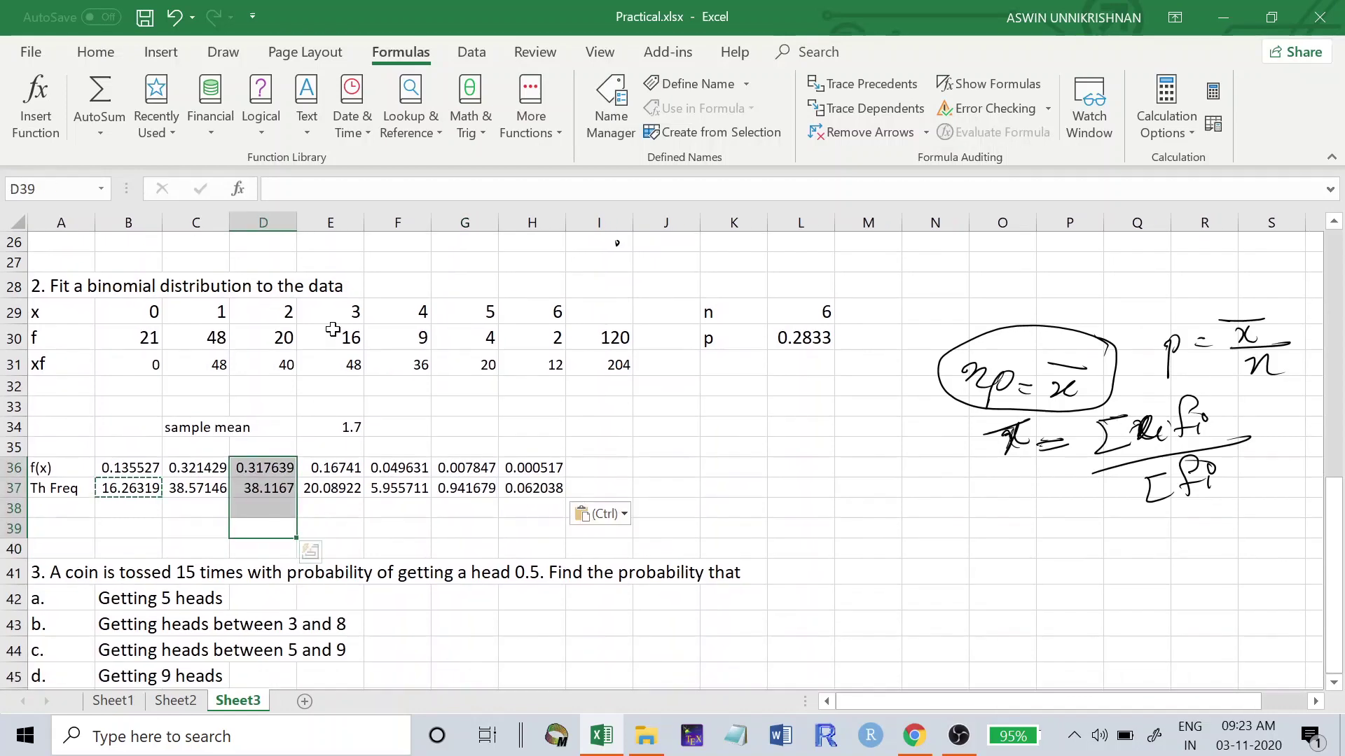
scroll(296, 512, "down", 1)
scroll(319, 443, "up", 1)
left_click(464, 582)
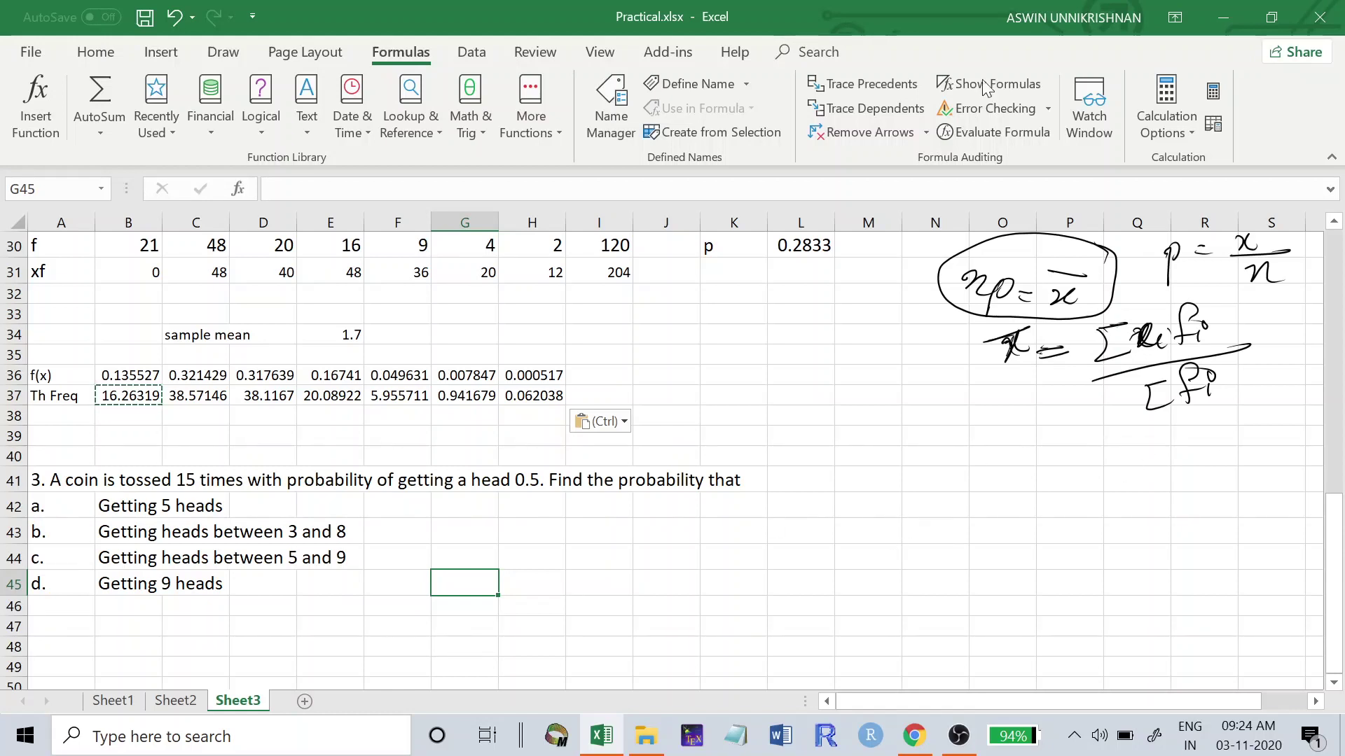
mouse_move(910, 491)
left_mouse_down()
mouse_move(906, 527)
mouse_move(931, 519)
mouse_move(910, 531)
mouse_move(945, 521)
left_mouse_up()
left_click_drag(955, 502, 975, 518)
left_click_drag(979, 511, 1021, 517)
mouse_move(1029, 502)
left_mouse_down()
mouse_move(1045, 517)
mouse_move(1089, 463)
mouse_move(1082, 520)
left_mouse_up()
left_click(1096, 515)
Step: Handwrite "Let X be the no: of head" in ink beneath the word Binomial
mouse_move(931, 550)
left_mouse_down()
mouse_move(906, 579)
mouse_move(936, 582)
left_mouse_up()
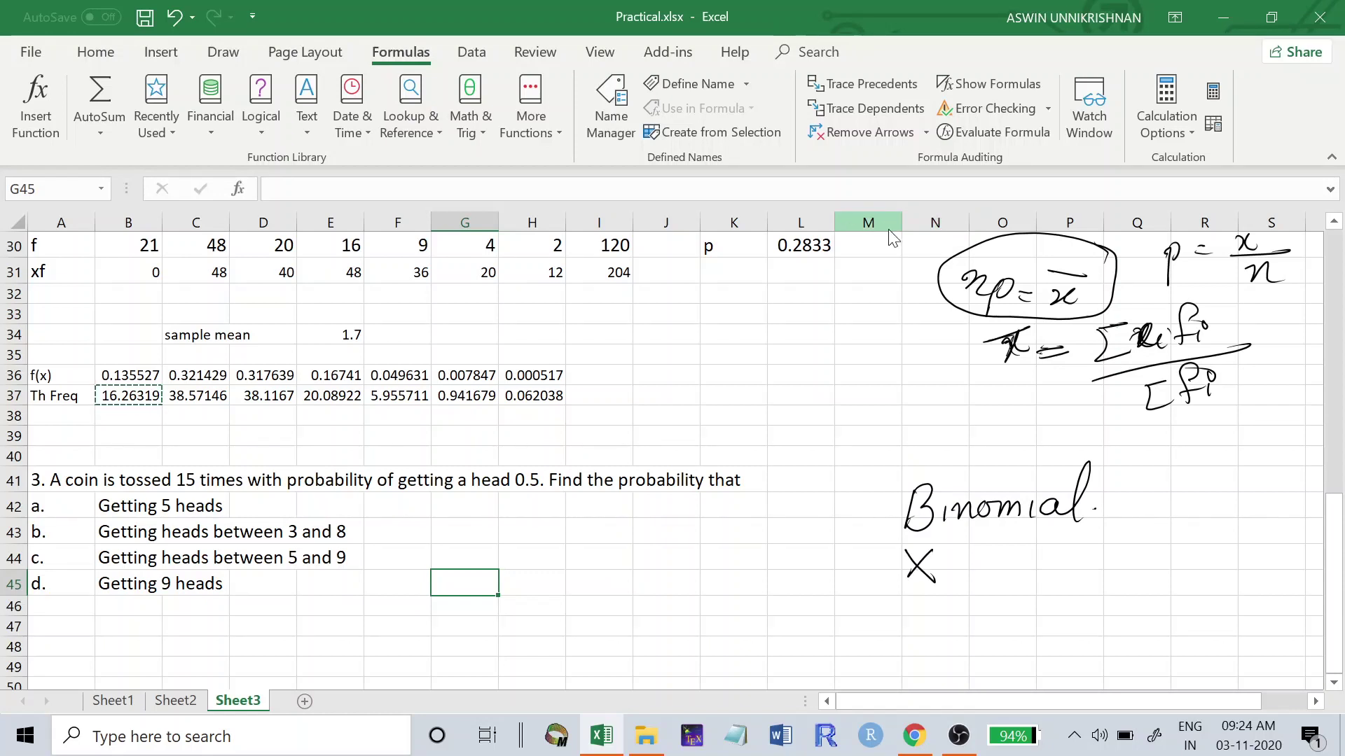
mouse_move(849, 553)
left_mouse_down()
mouse_move(876, 578)
mouse_move(891, 544)
left_mouse_up()
mouse_move(984, 537)
left_mouse_down()
mouse_move(991, 569)
mouse_move(1091, 548)
mouse_move(1148, 555)
left_mouse_up()
mouse_move(1156, 546)
left_mouse_down()
mouse_move(1222, 565)
mouse_move(1234, 554)
mouse_move(1265, 560)
mouse_move(1315, 540)
mouse_move(1321, 517)
left_mouse_up()
left_click(1181, 553)
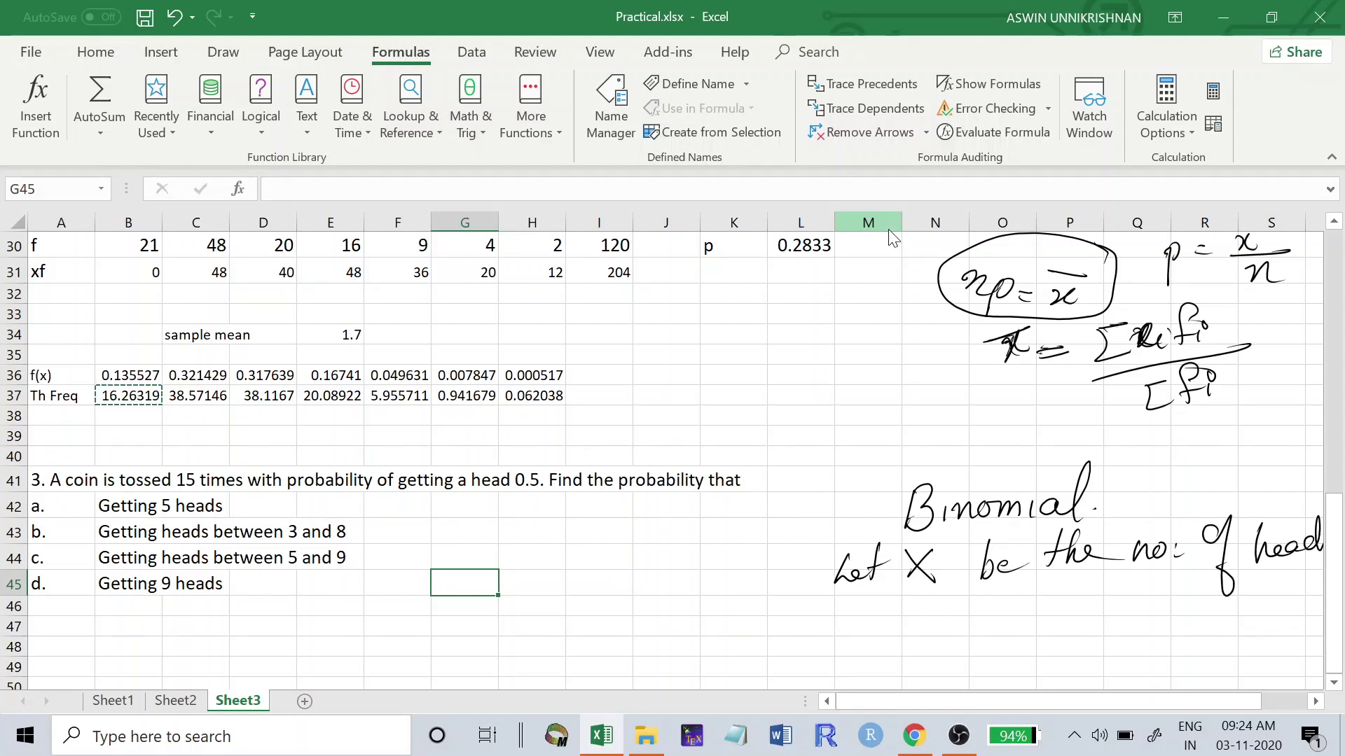
Step: Continue the handwritten definition of X with "got when a coin is tossed 15 times"
mouse_move(885, 607)
left_mouse_down()
mouse_move(863, 655)
mouse_move(901, 606)
mouse_move(912, 620)
mouse_move(931, 594)
left_mouse_up()
mouse_move(968, 610)
left_mouse_down()
mouse_move(1003, 575)
mouse_move(1015, 617)
mouse_move(1040, 613)
left_mouse_up()
left_click_drag(1104, 600, 1135, 604)
mouse_move(1156, 587)
left_mouse_down()
mouse_move(1160, 601)
mouse_move(1191, 582)
mouse_move(1232, 586)
left_mouse_up()
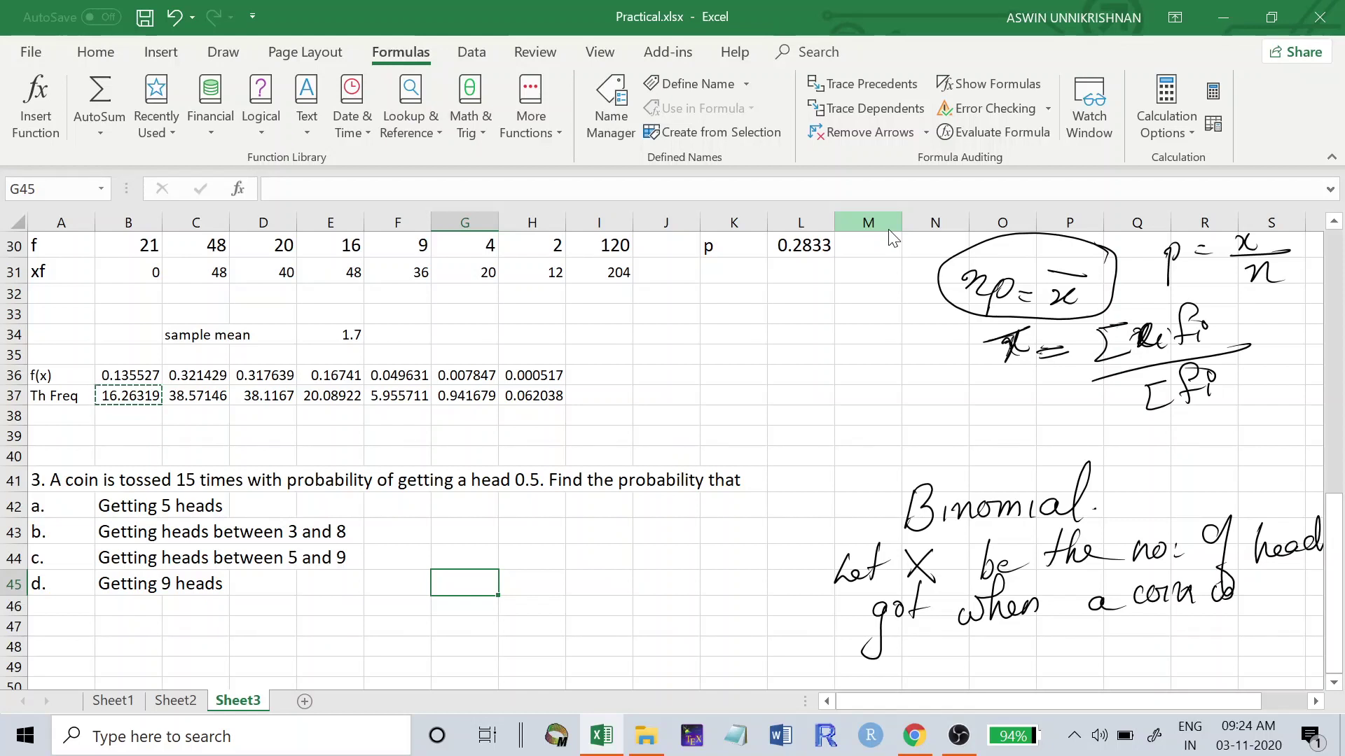
mouse_move(965, 636)
left_mouse_down()
mouse_move(939, 677)
mouse_move(968, 656)
left_mouse_up()
left_click_drag(961, 660, 972, 668)
mouse_move(994, 650)
left_mouse_down()
mouse_move(987, 667)
mouse_move(1024, 658)
left_mouse_up()
mouse_move(1044, 619)
left_mouse_down()
mouse_move(1042, 660)
mouse_move(1099, 654)
left_mouse_up()
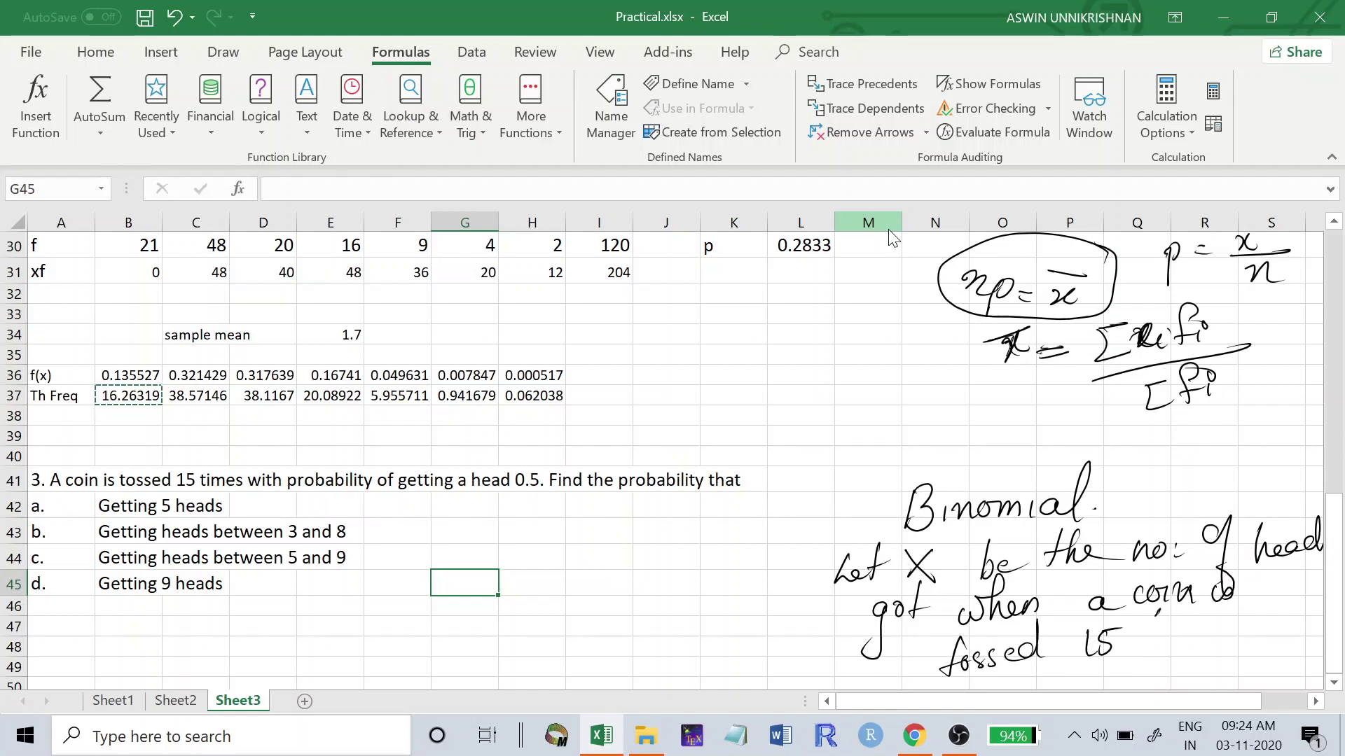
mouse_move(1157, 612)
left_mouse_down()
mouse_move(1149, 644)
mouse_move(1239, 616)
left_mouse_up()
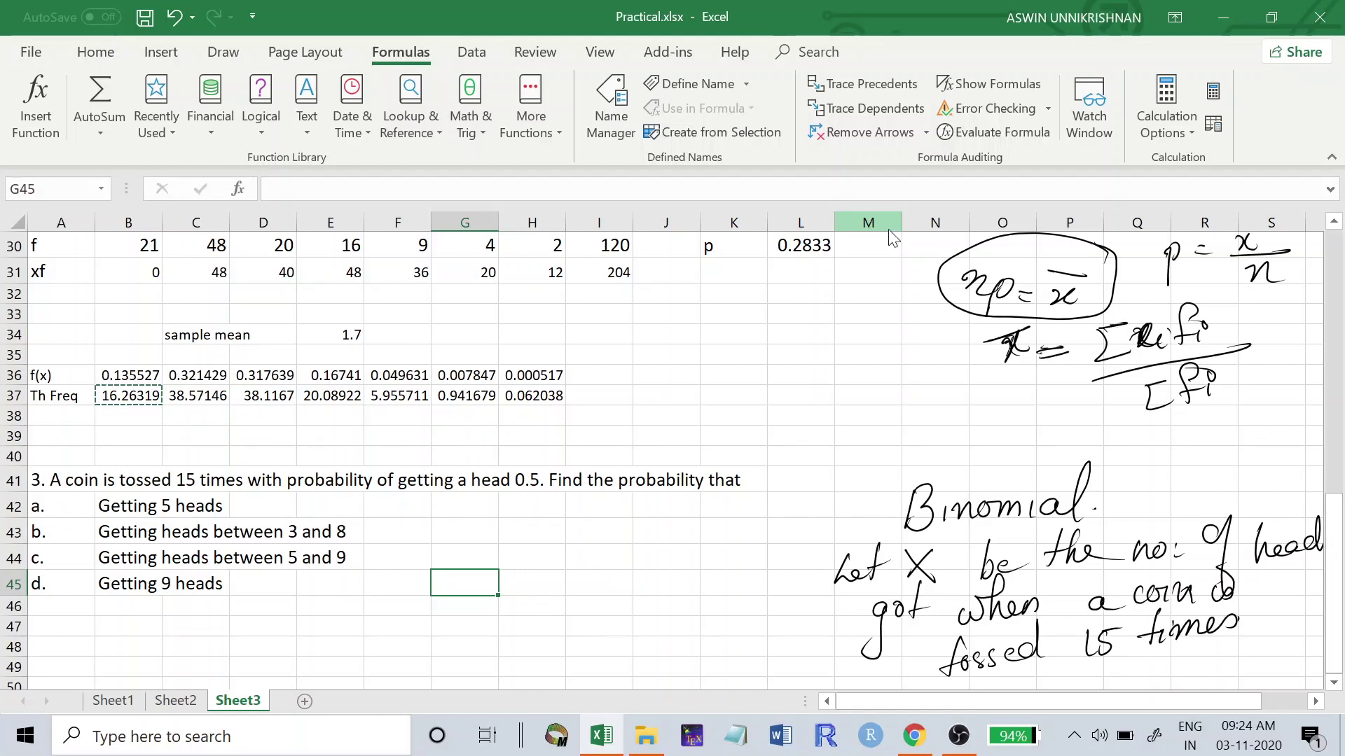
Step: Complete the handwritten distribution statement by adding "X ~" before the word Binomial and "B(n,p)" after it
left_click_drag(795, 507, 817, 536)
mouse_move(816, 506)
left_mouse_down()
mouse_move(790, 537)
mouse_move(877, 513)
left_mouse_up()
mouse_move(1138, 466)
left_mouse_down()
mouse_move(1138, 504)
mouse_move(1199, 483)
mouse_move(1208, 493)
left_mouse_up()
mouse_move(1231, 457)
left_mouse_down()
mouse_move(1231, 488)
mouse_move(1255, 493)
left_mouse_up()
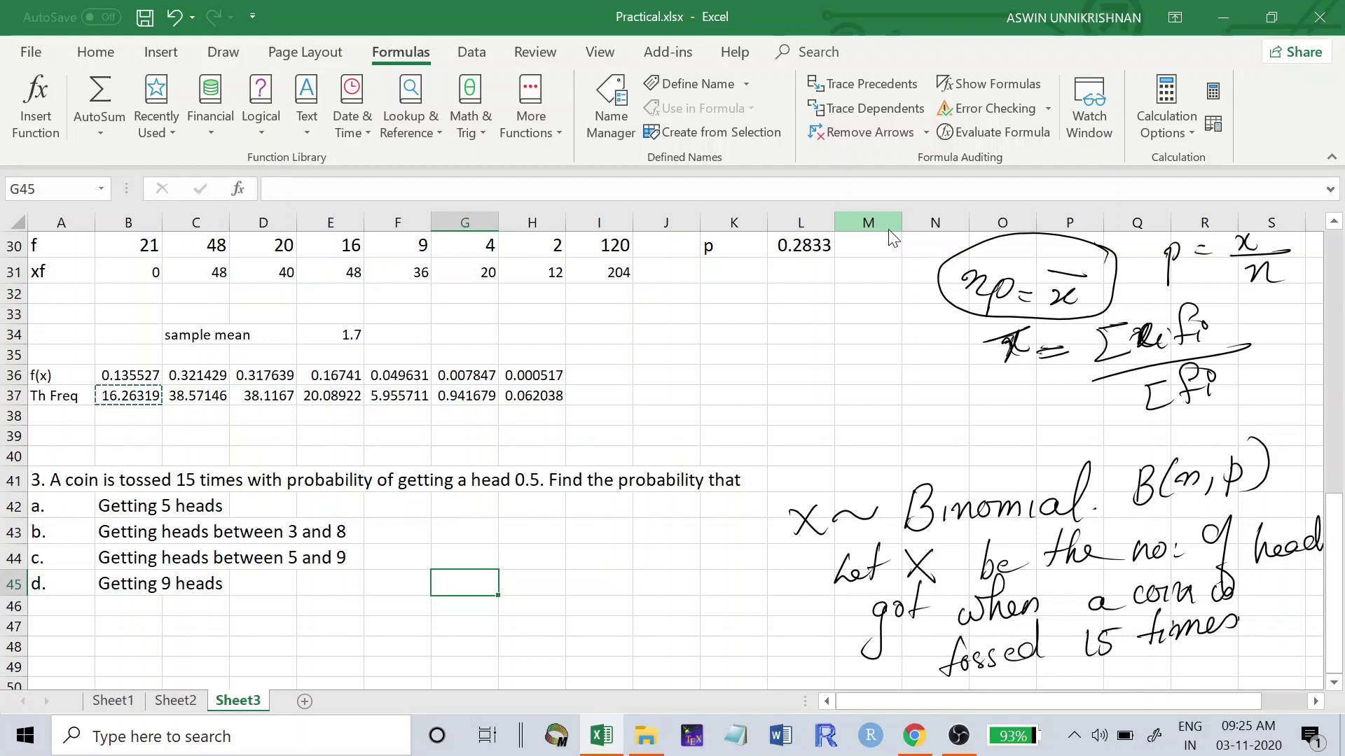
Step: Enter the distribution note B(15.0.5) in cell B48 below question 3's parts
left_click(135, 654)
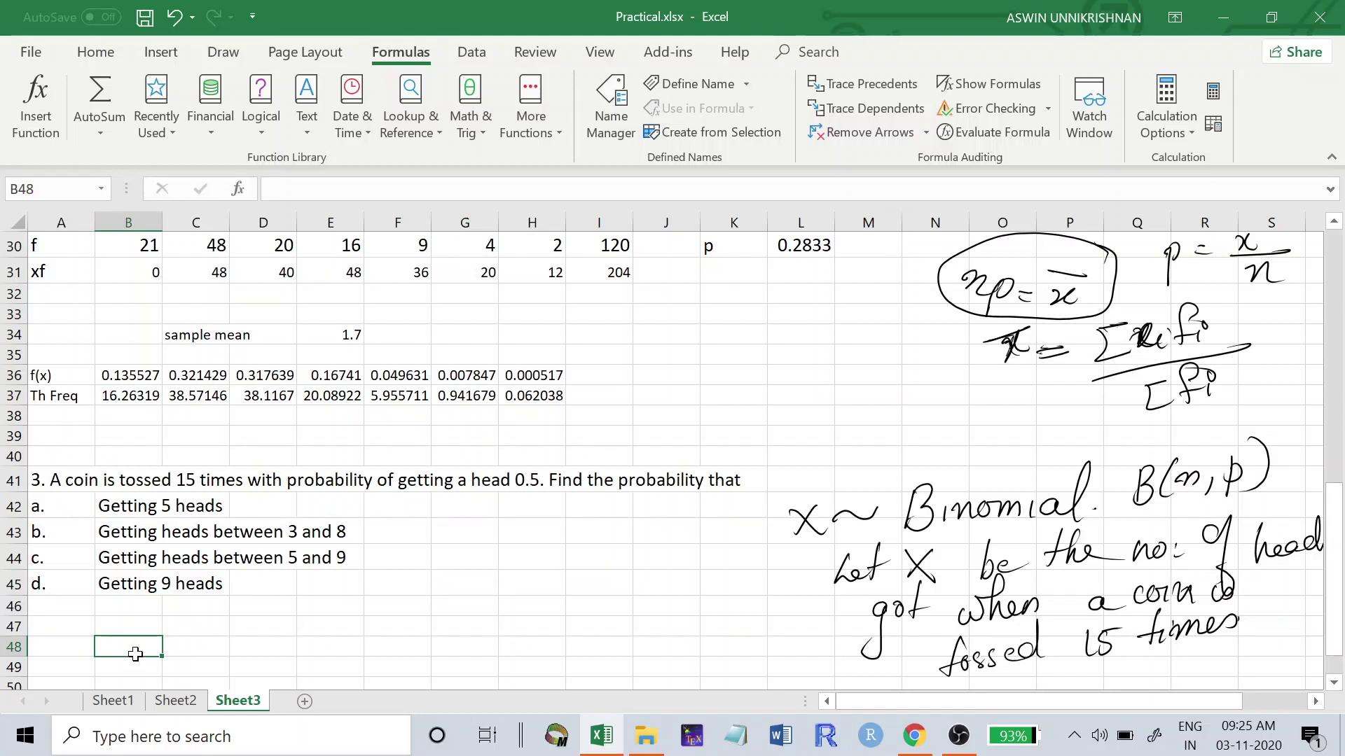
type("B(")
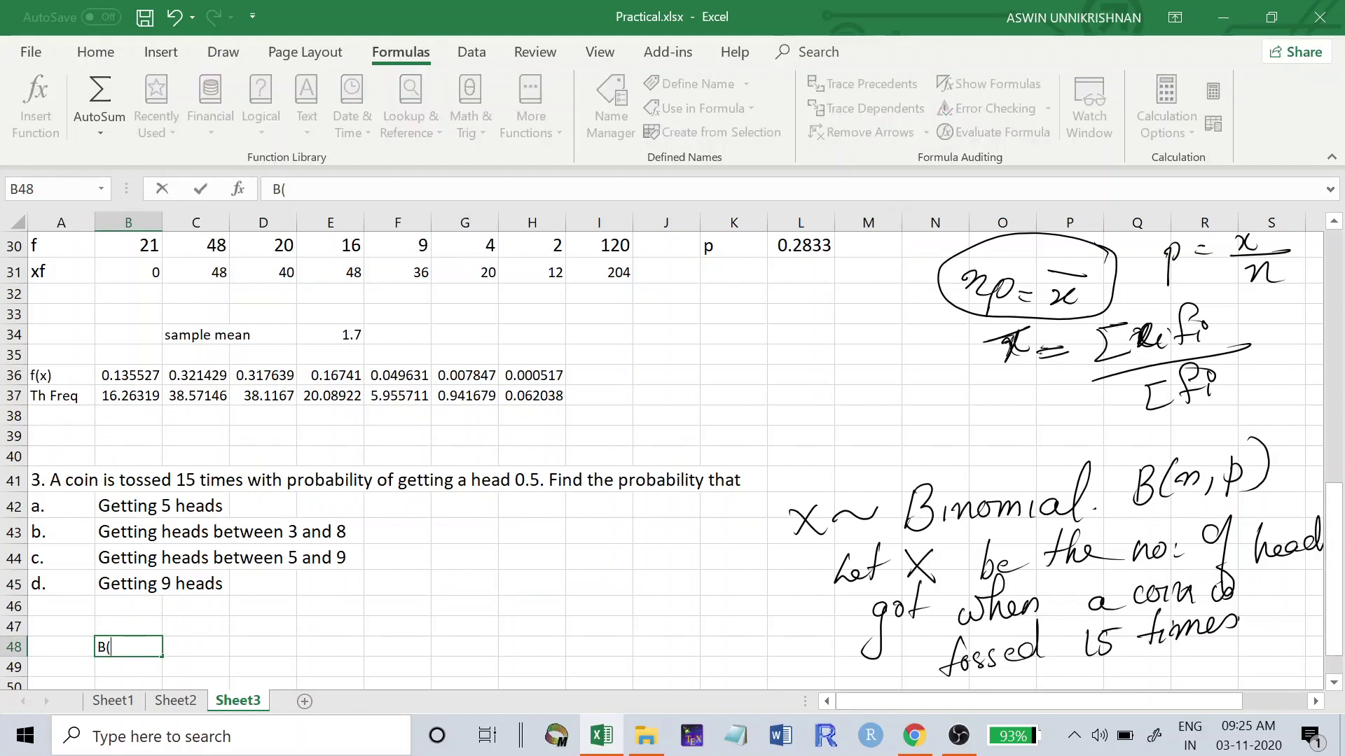
type("15.0.5)")
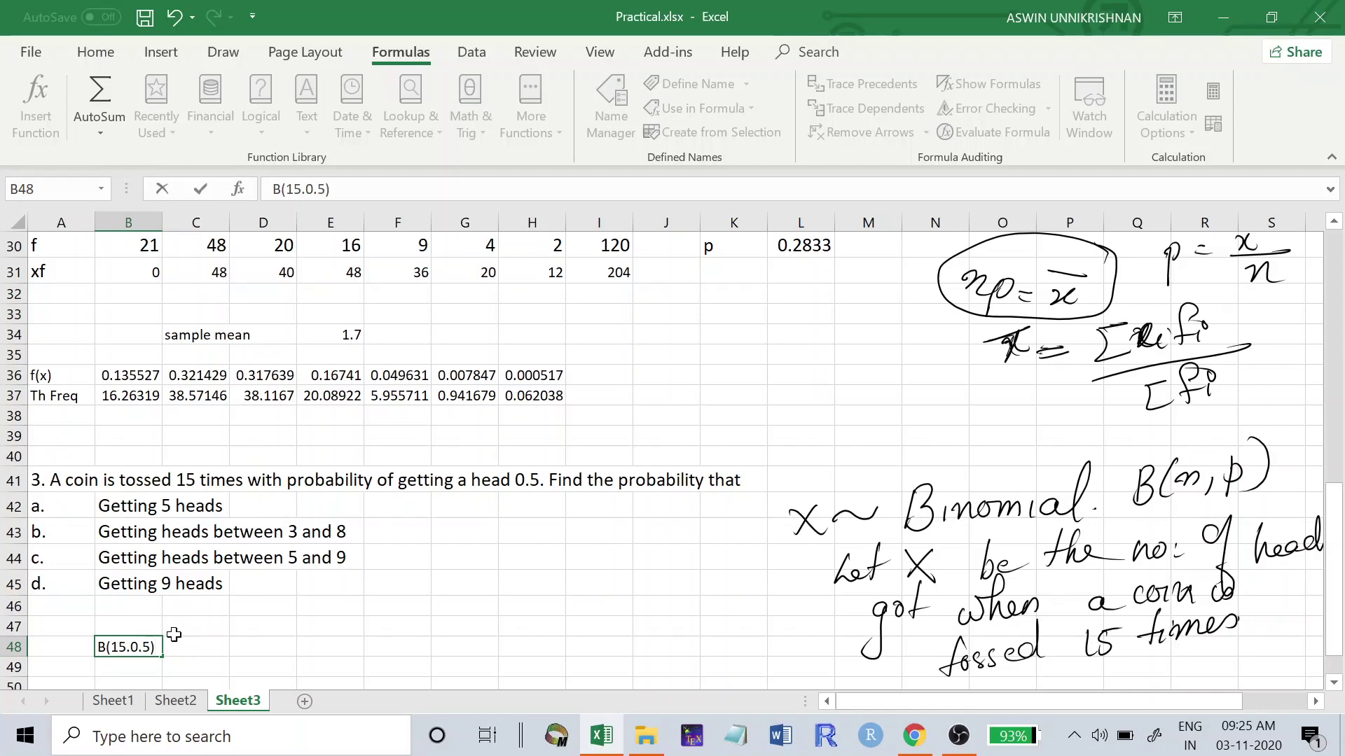
left_click_drag(180, 643, 224, 564)
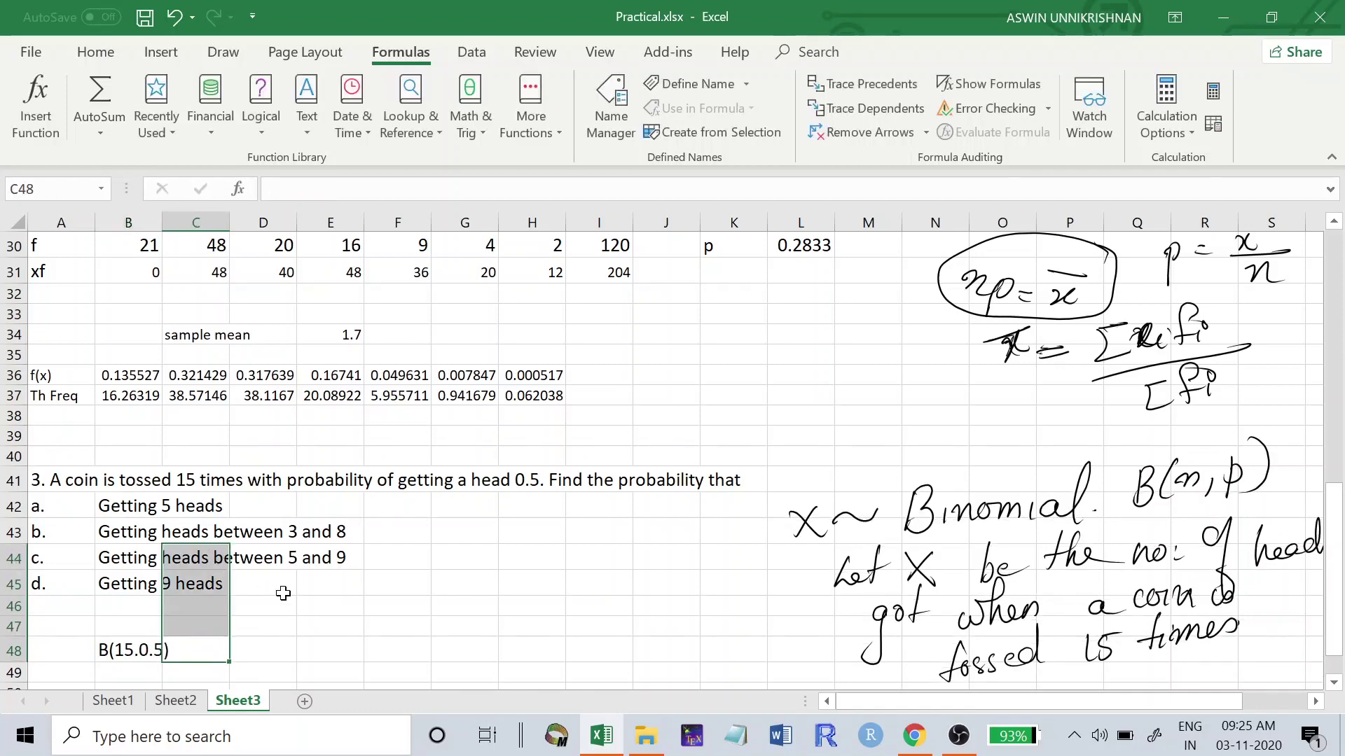
Step: Label cell A51 "a." to start the answer to part a
scroll(284, 593, "down", 3)
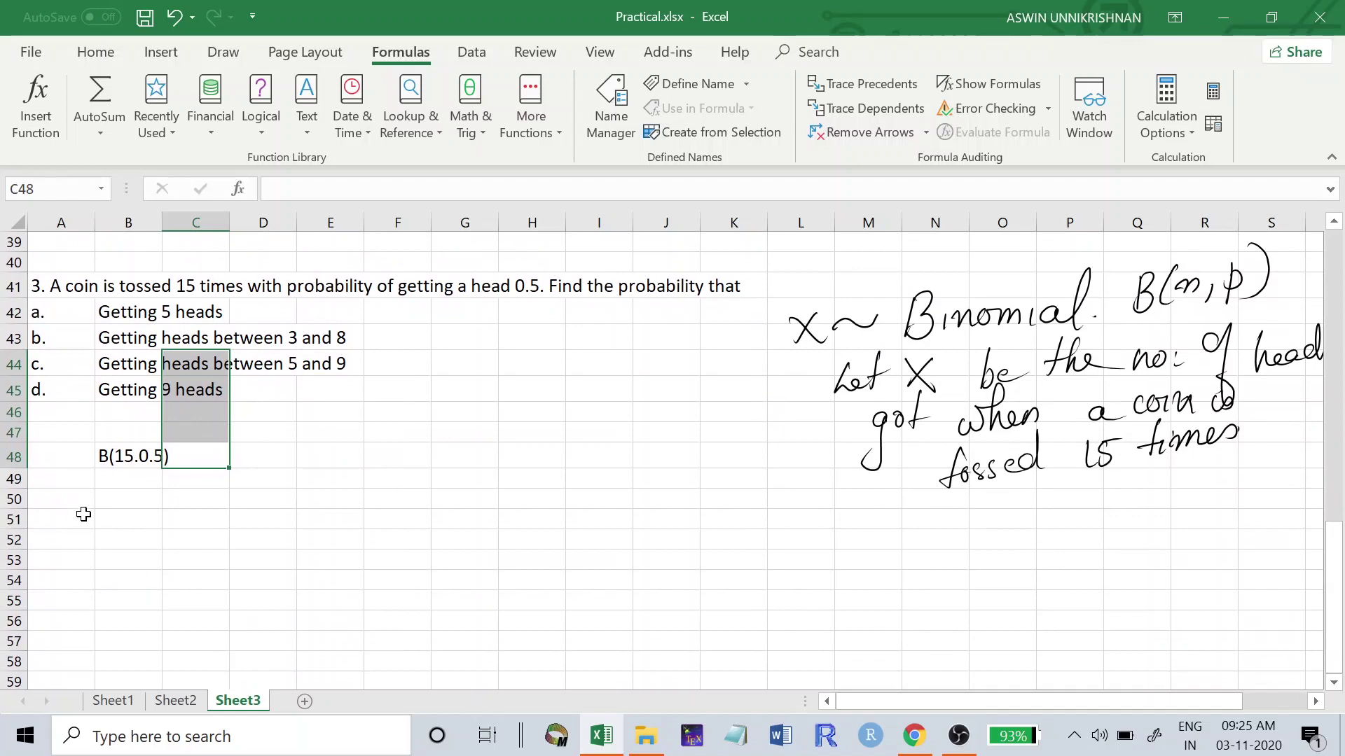
left_click(78, 514)
key("ctrl+minus")
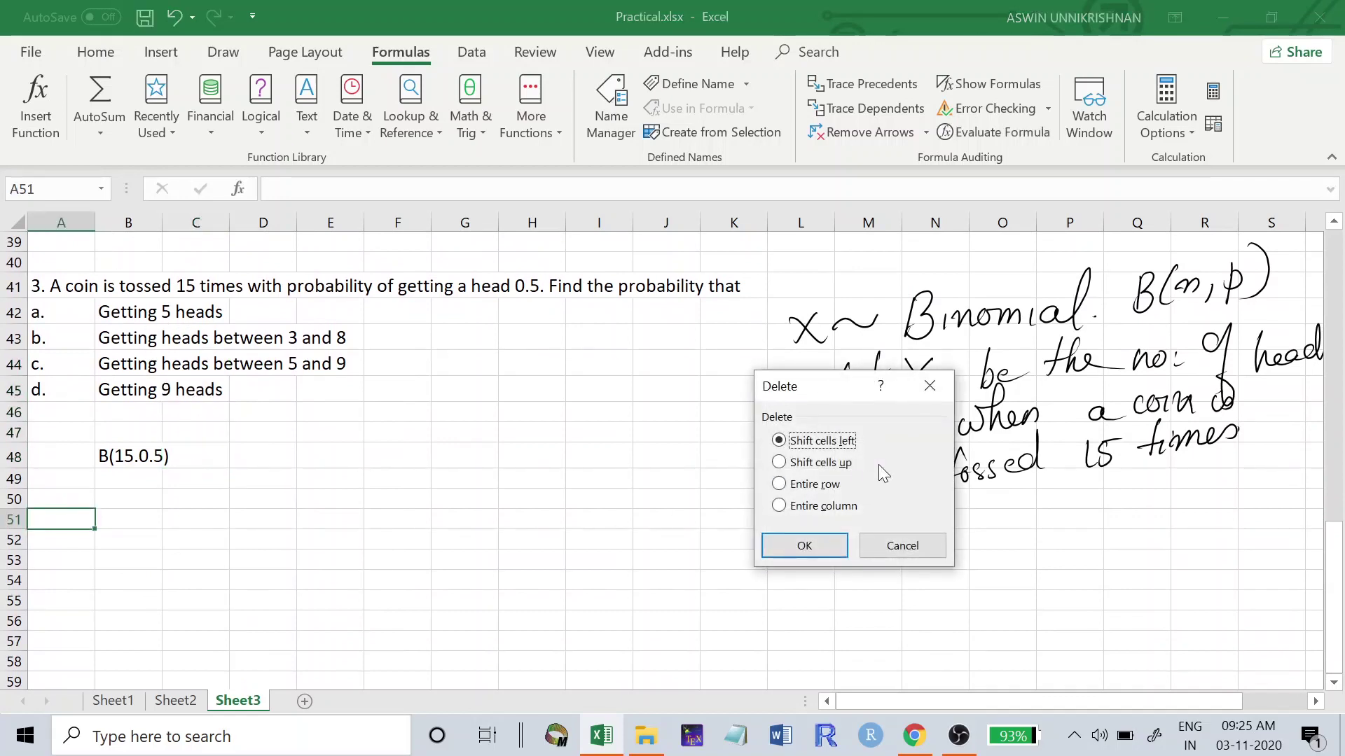
left_click(930, 386)
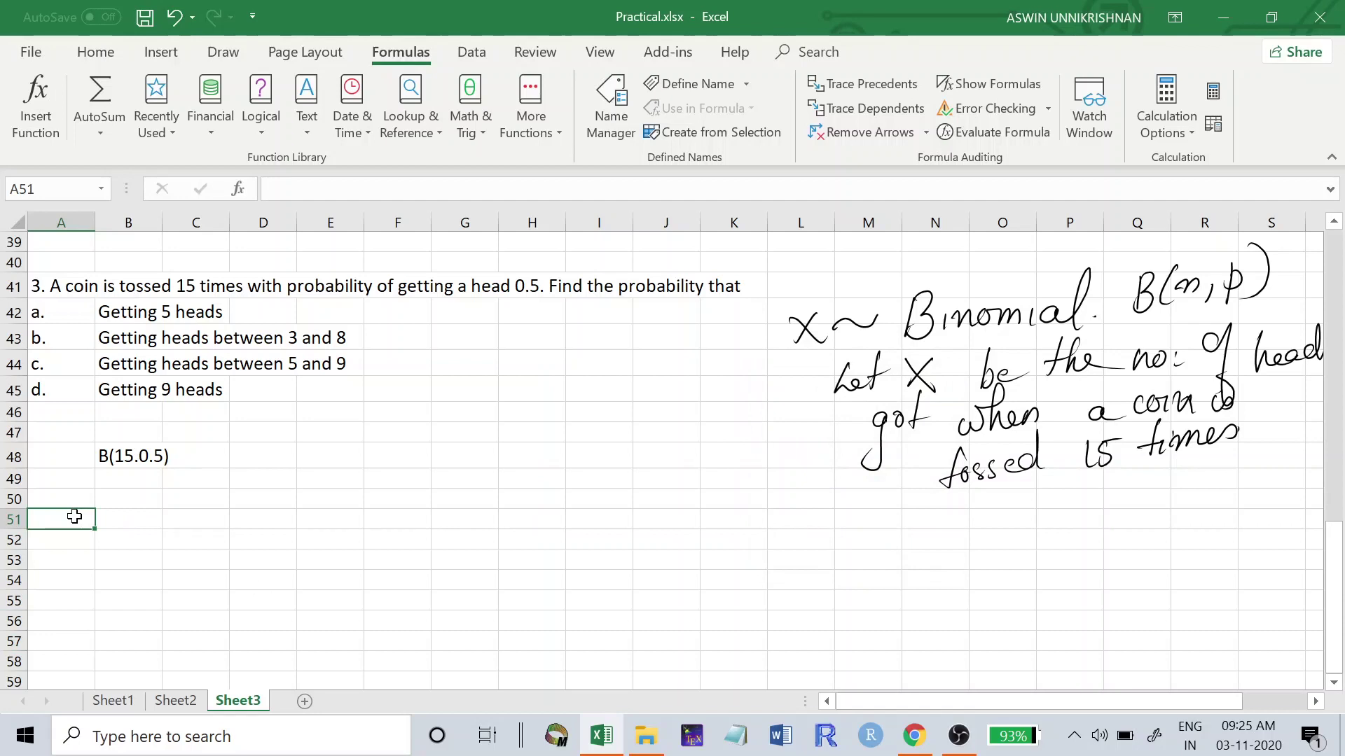
type("a.")
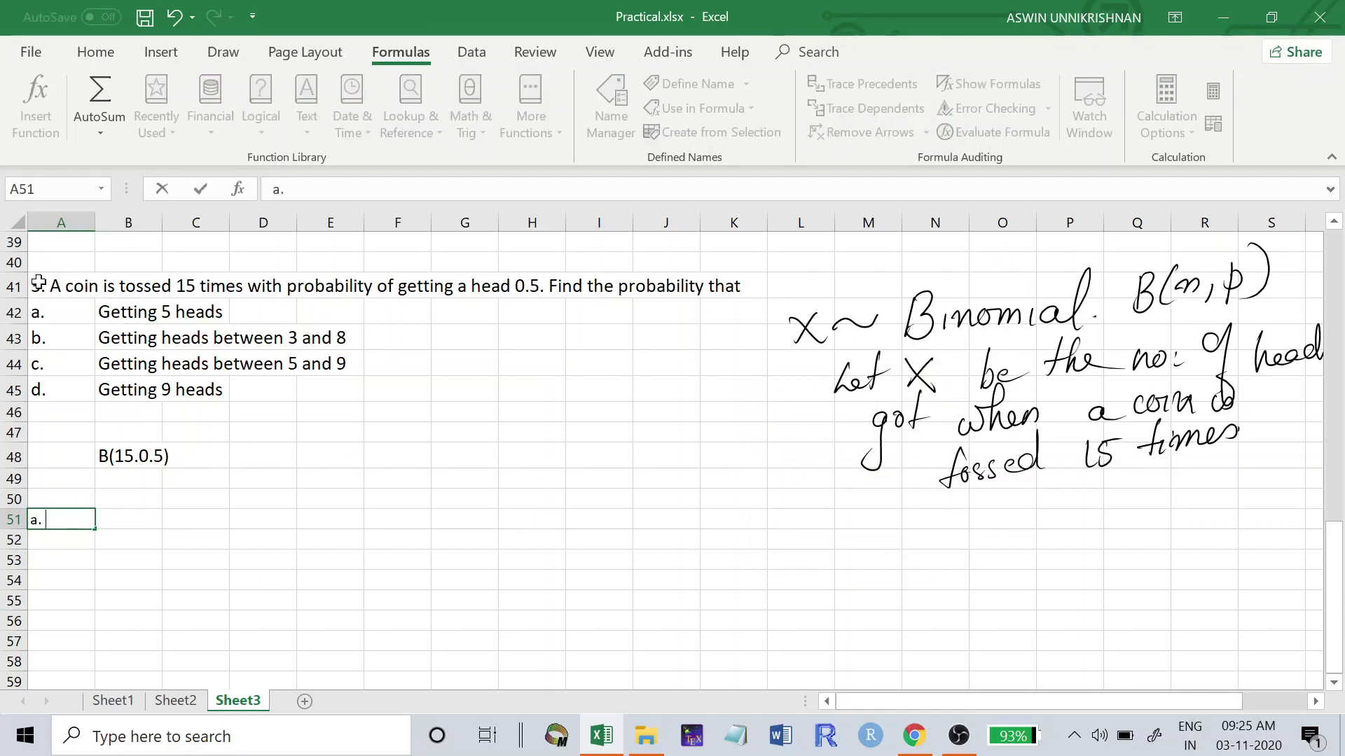
Step: Enter the text P(getting 5 heads)=P(X=5)=f(5) in cell B51
left_click(122, 530)
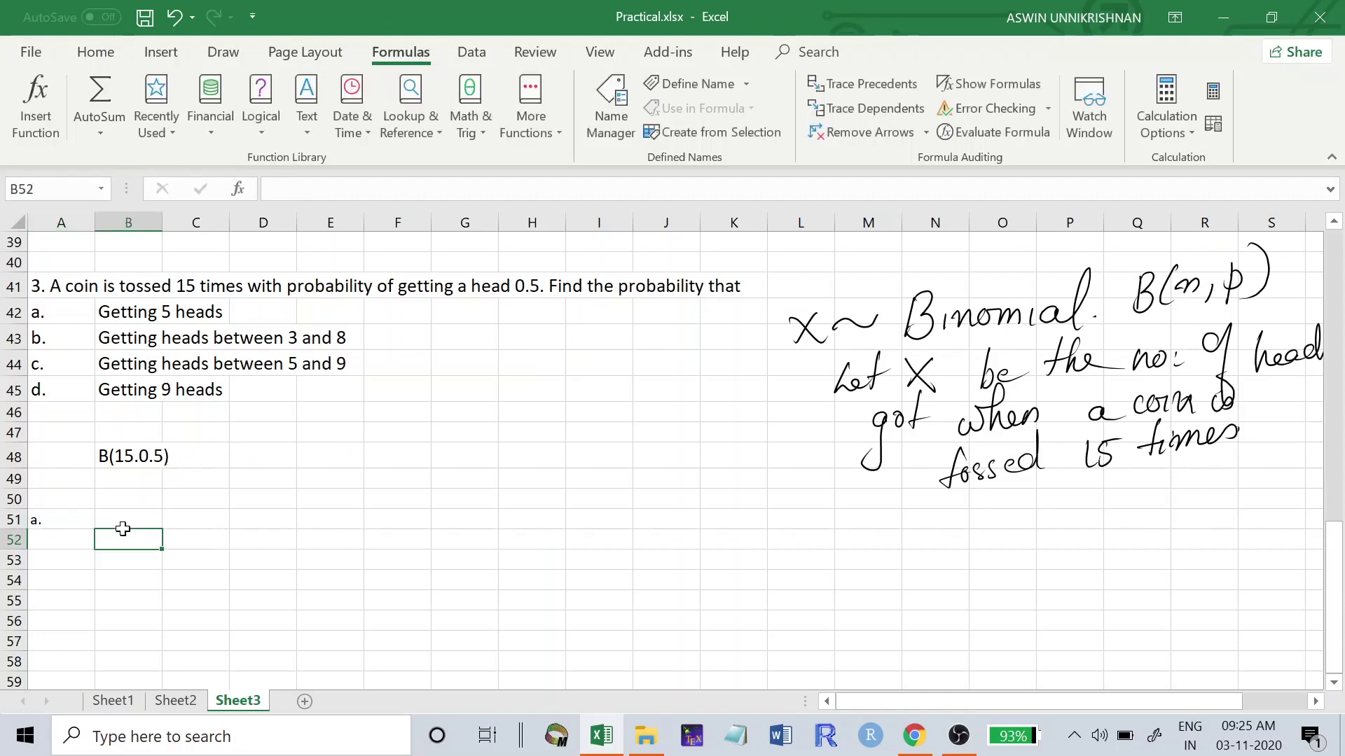
left_click(131, 512)
type("P")
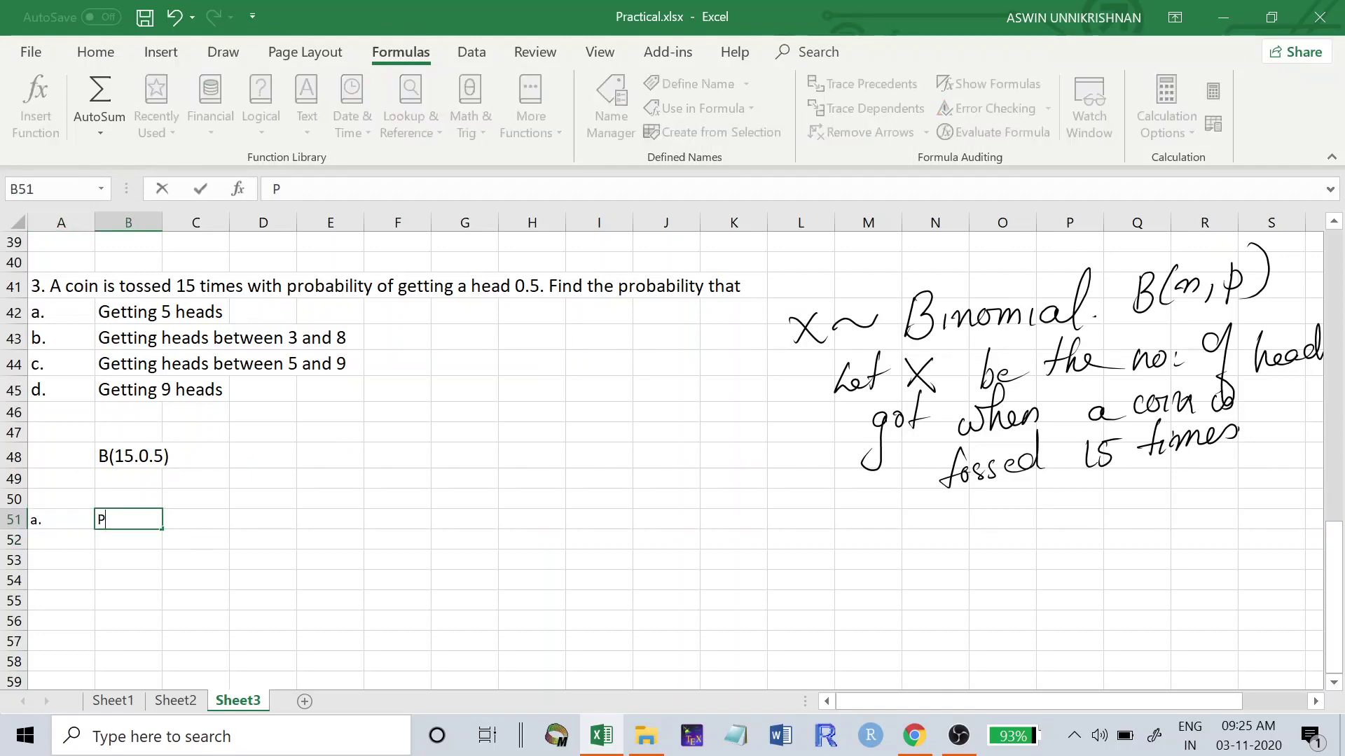
type("(gettin")
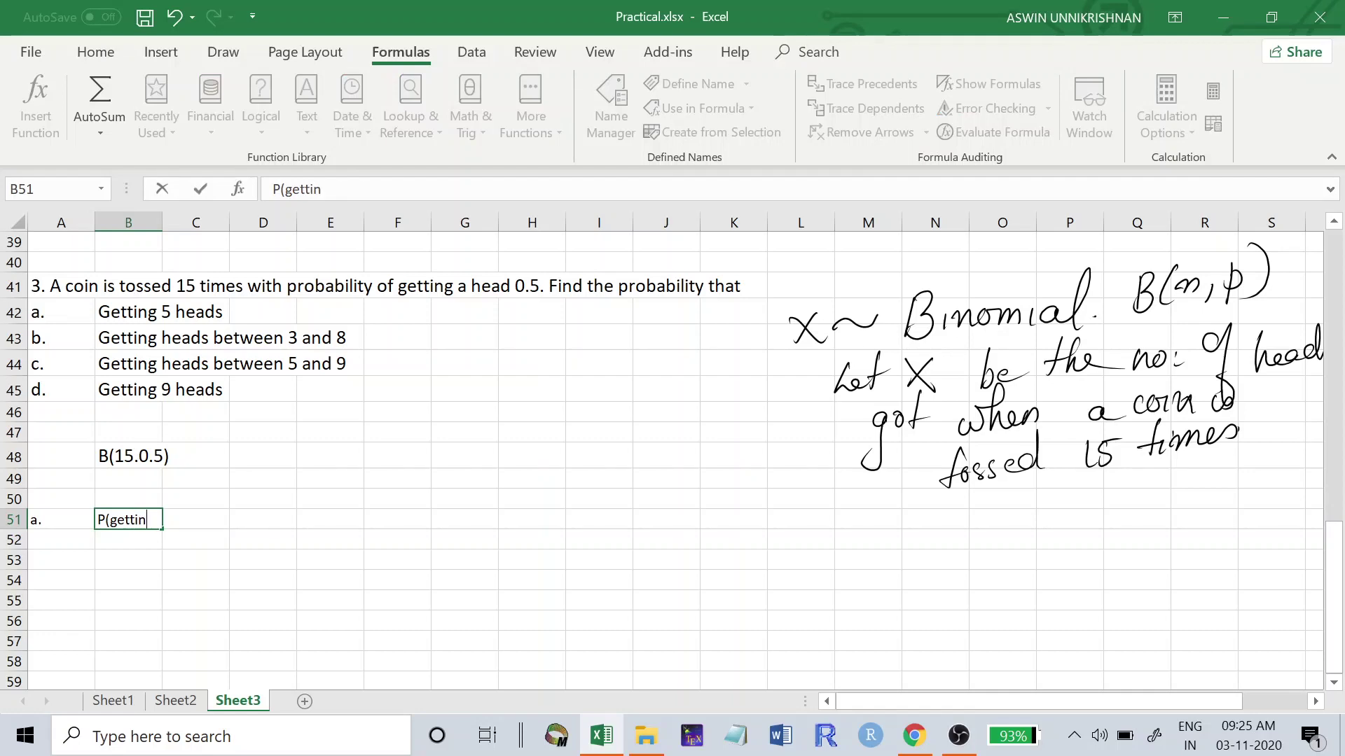
type("g 5 heads)=")
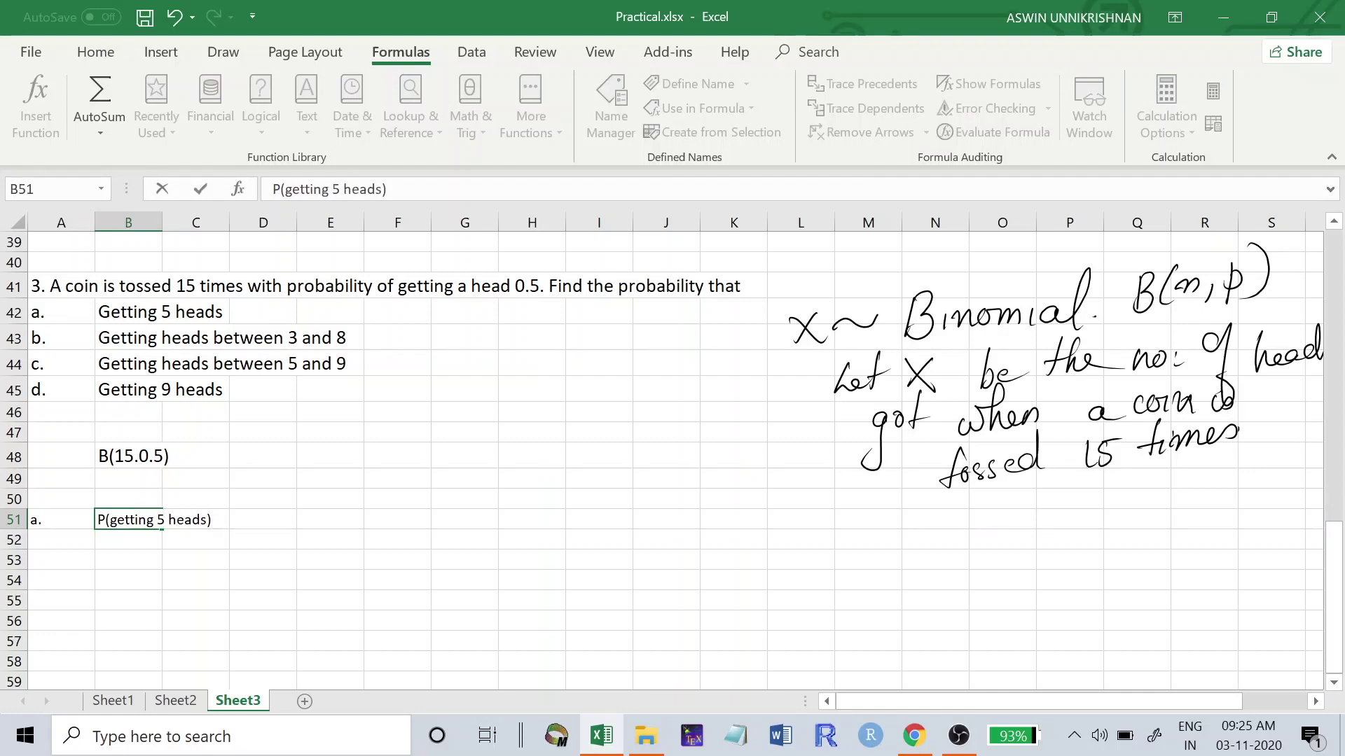
type("P(X=5)=f")
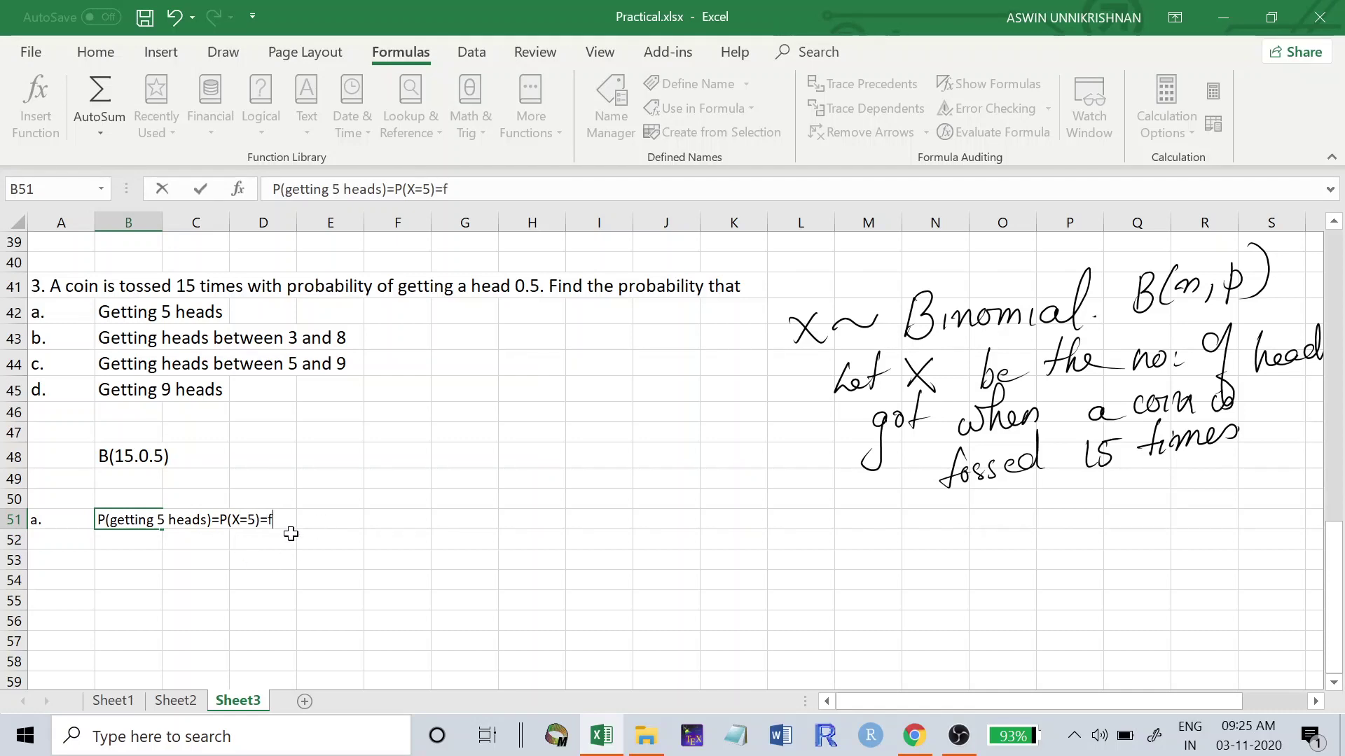
type("(5)")
Step: Start a BINOM.DIST function in F51 with Number_s 5 and Trials 15
left_click(381, 520)
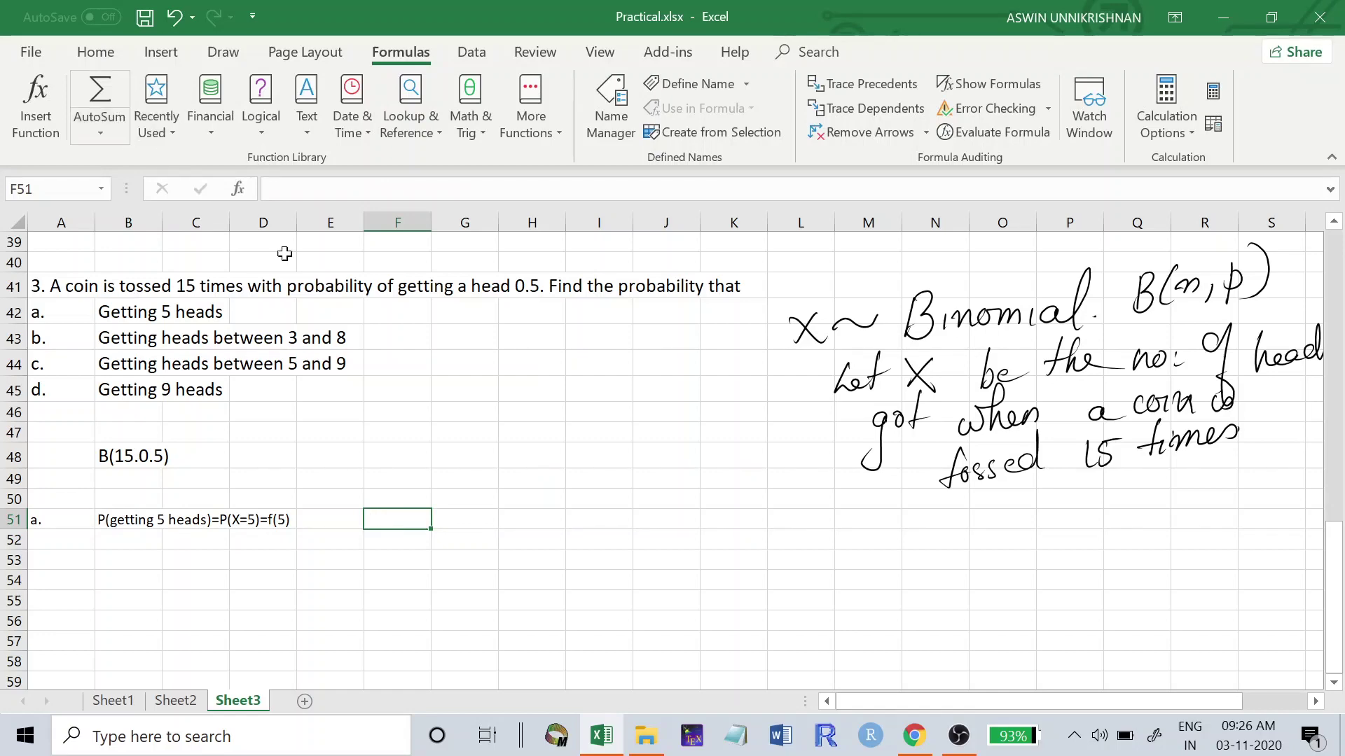
scroll(345, 330, "up", 2)
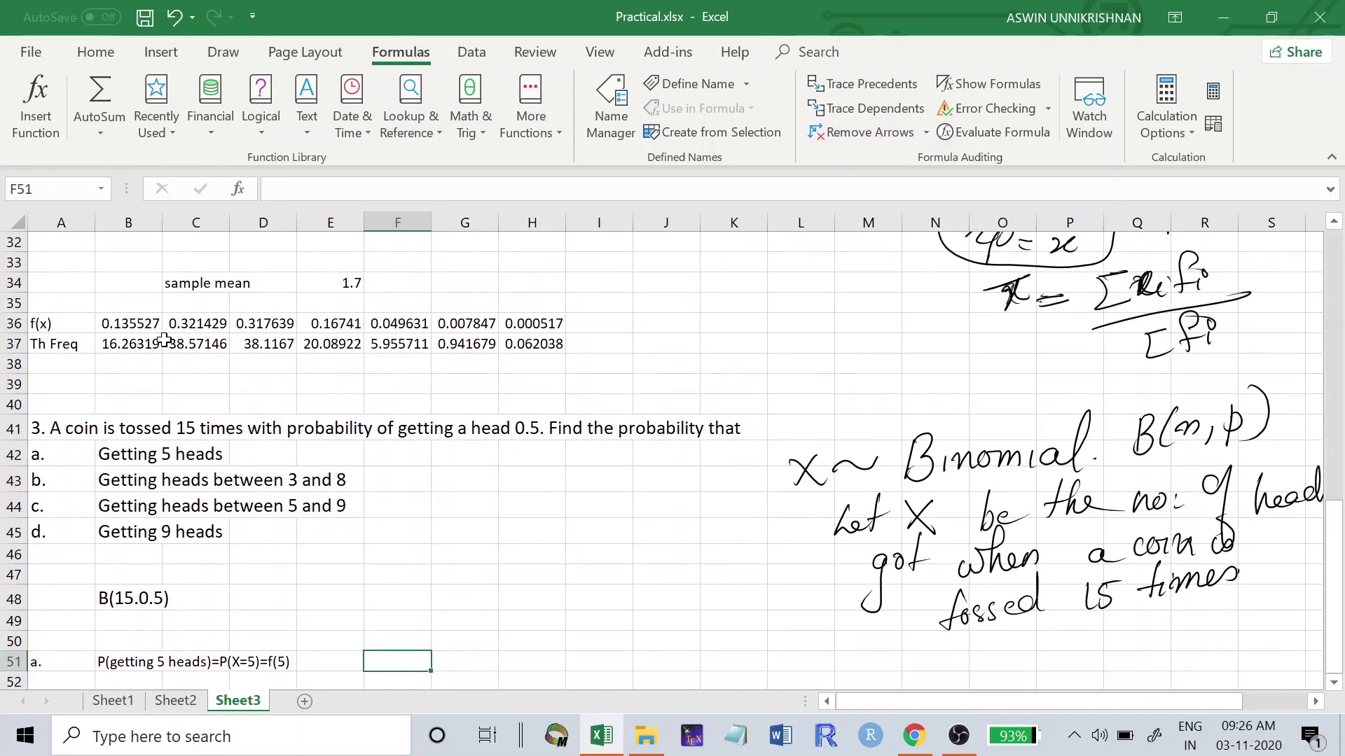
scroll(280, 444, "down", 2)
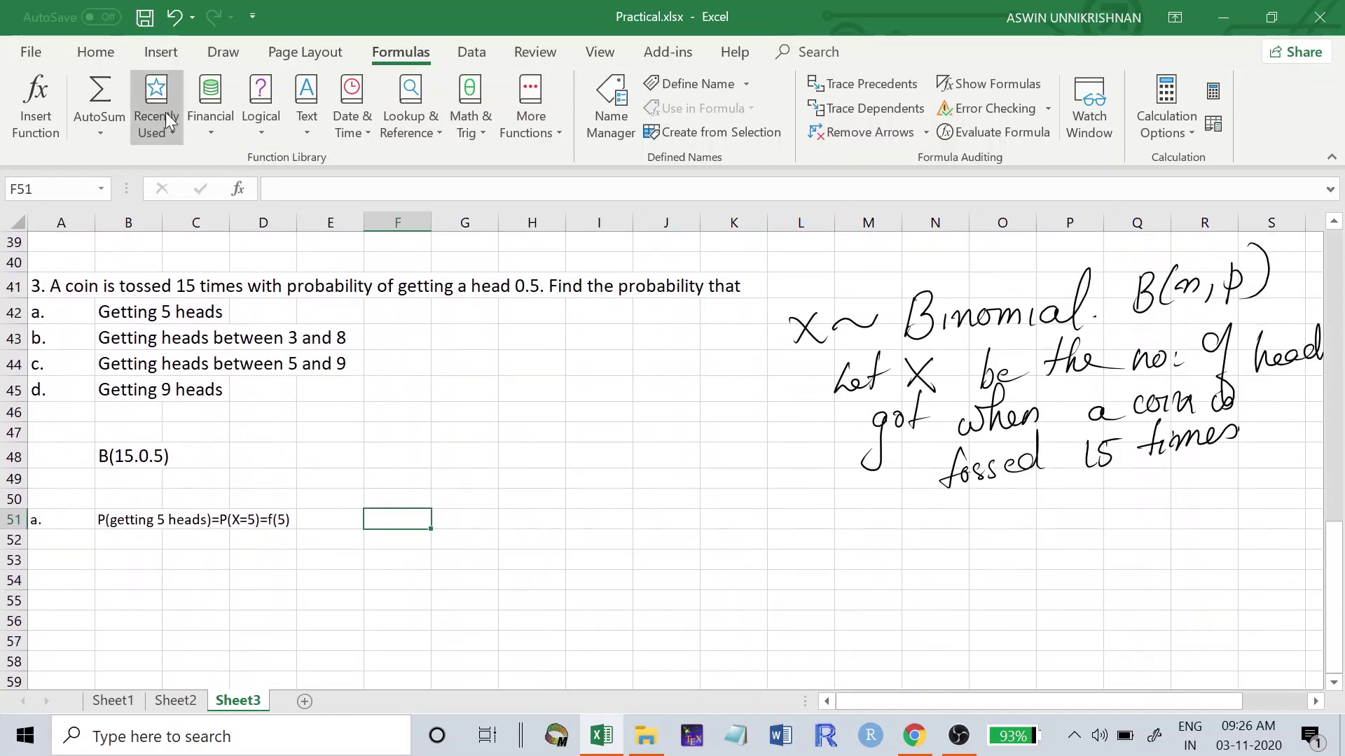
left_click(165, 115)
left_click(172, 155)
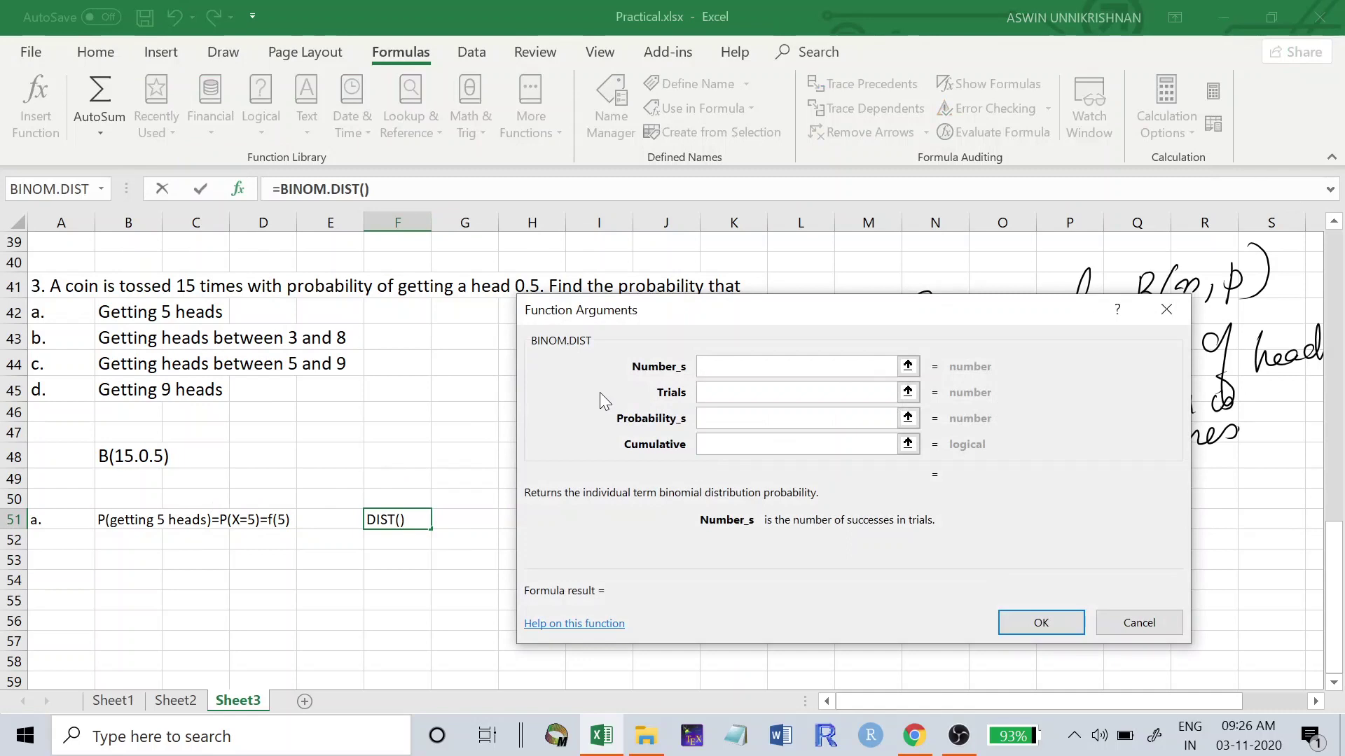
type("15")
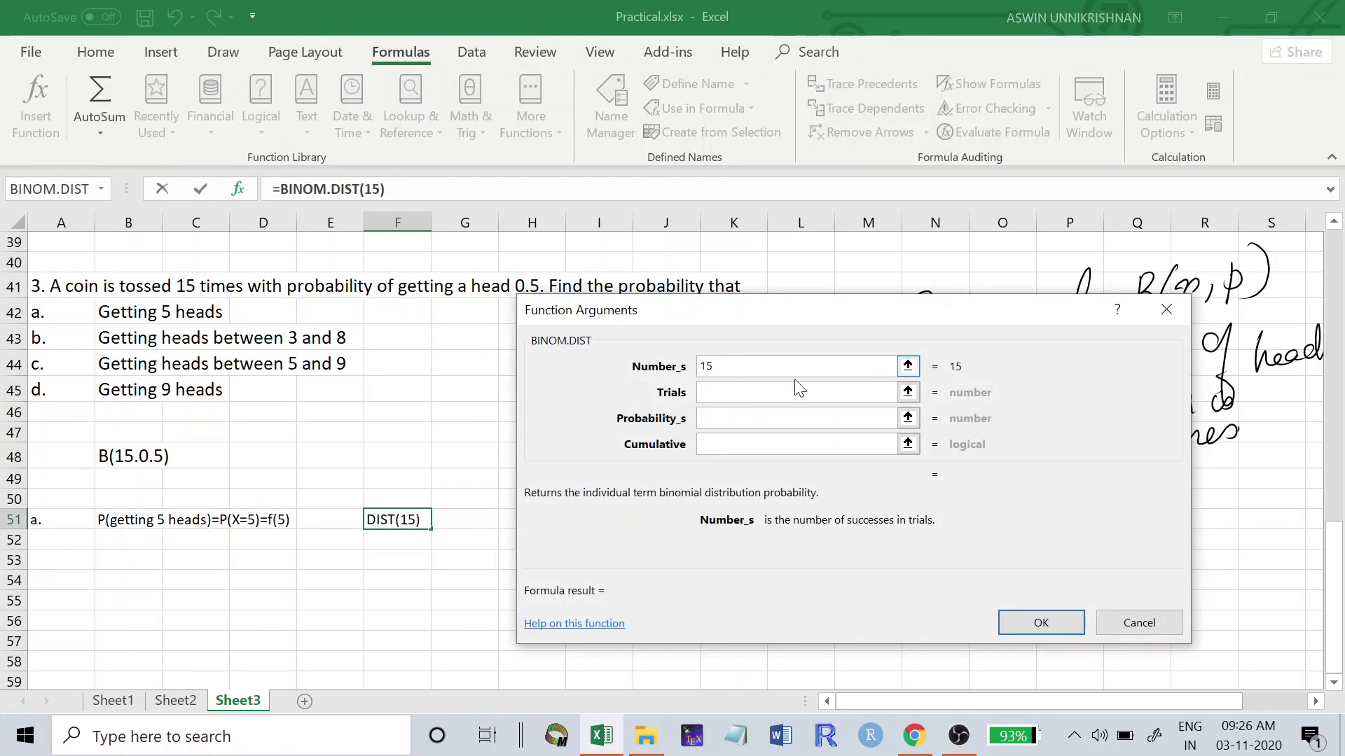
key("BackSpace")
key("BackSpace")
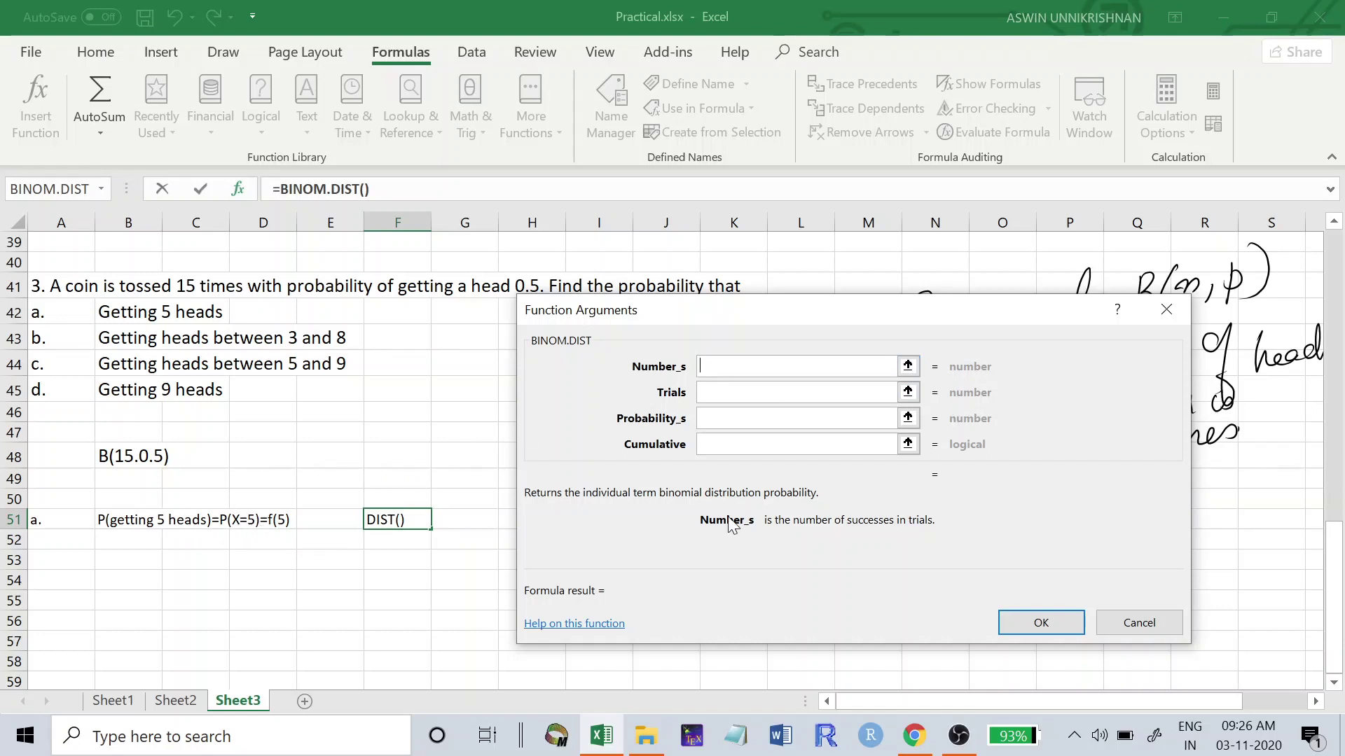
type("5")
left_click(799, 395)
type("15")
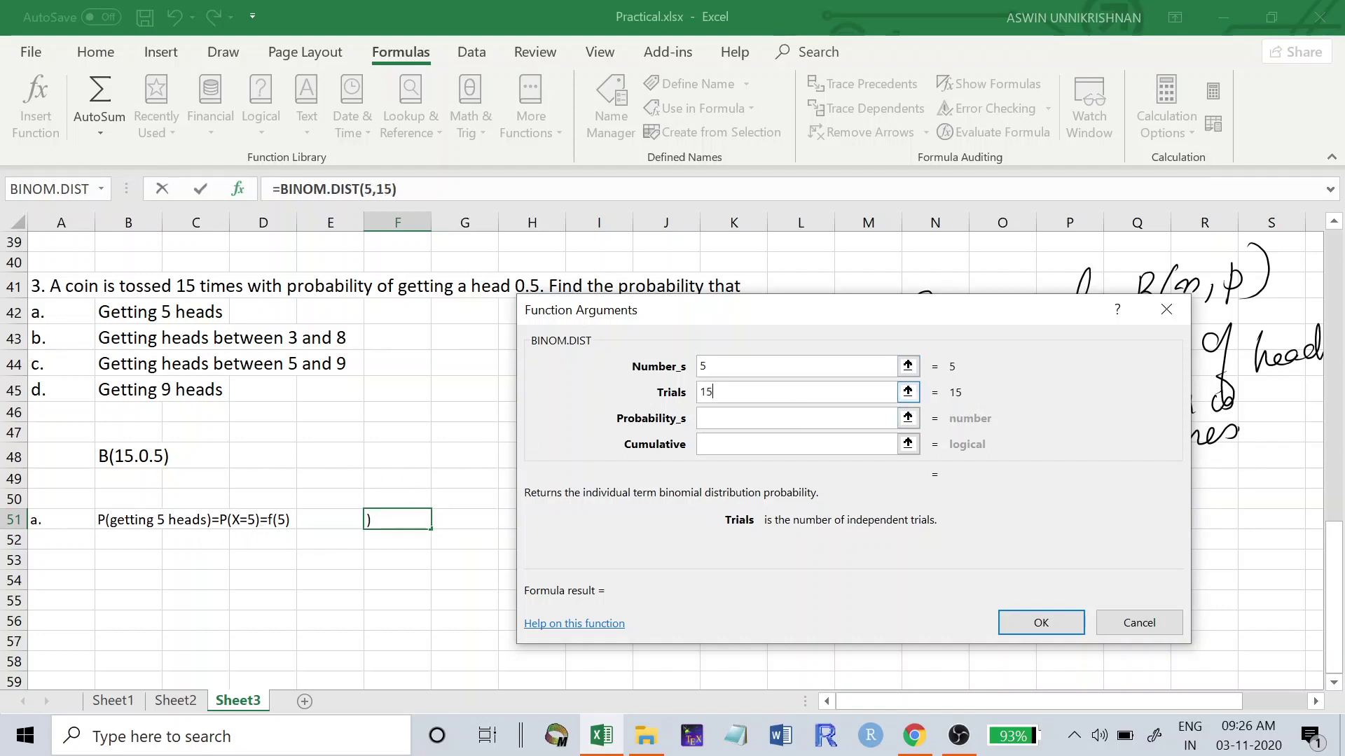
Step: Complete the BINOM.DIST function in F51 with Probability_s 0.5 and Cumulative FALSE
left_click(792, 418)
left_click(791, 418)
type("0")
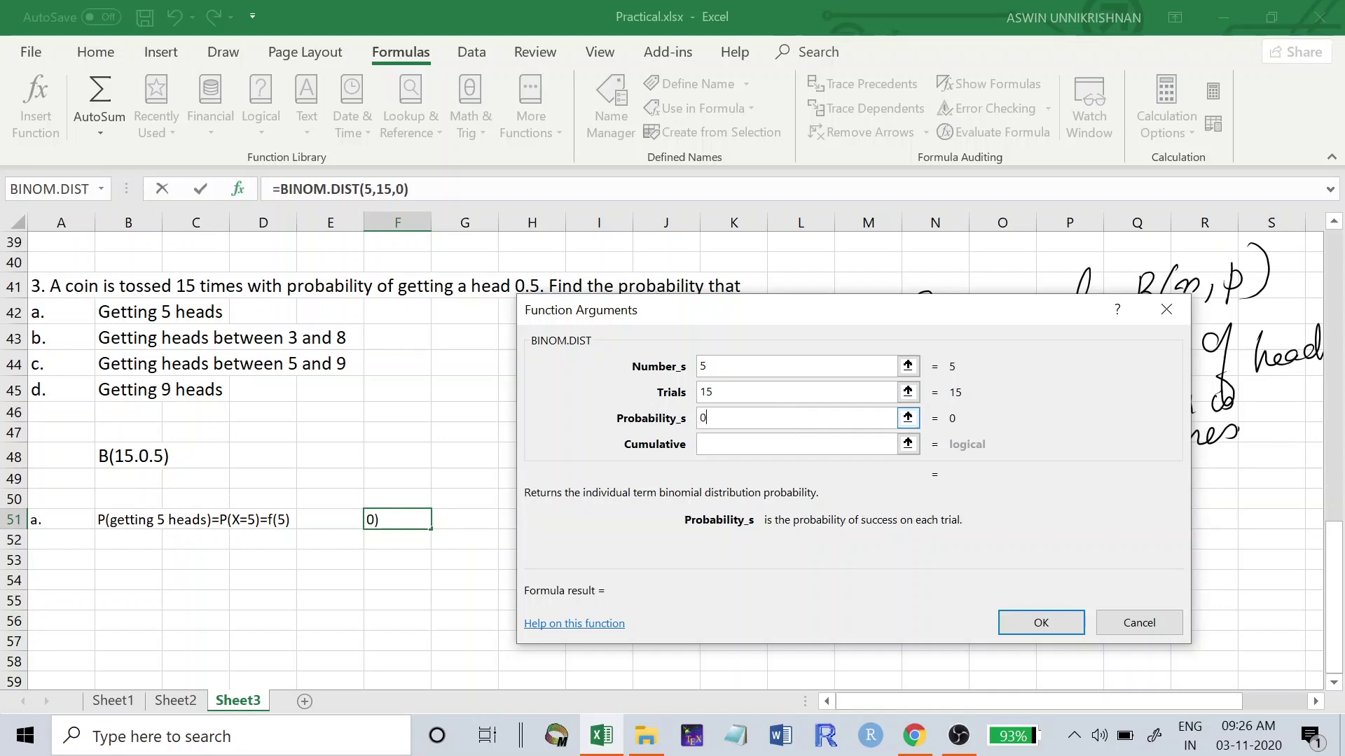
type(".5")
left_click(743, 444)
type("false")
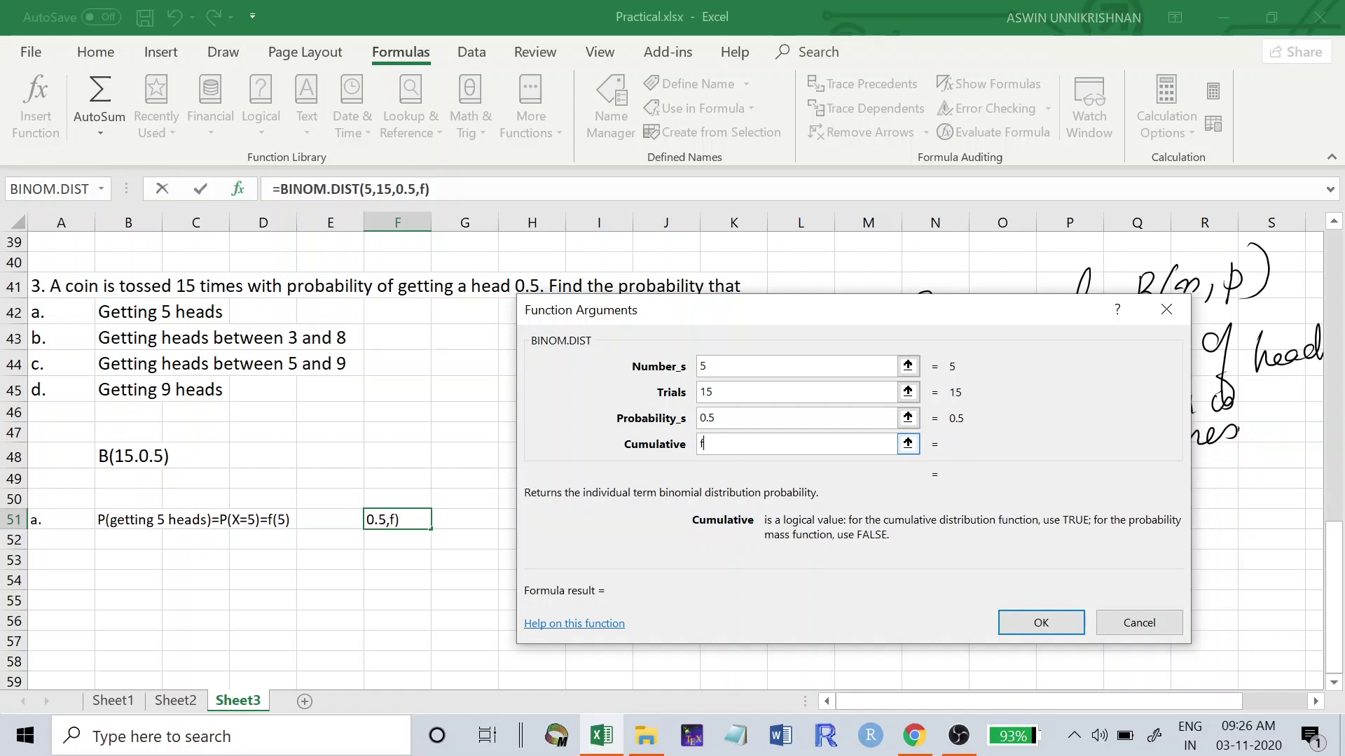
left_click(1030, 622)
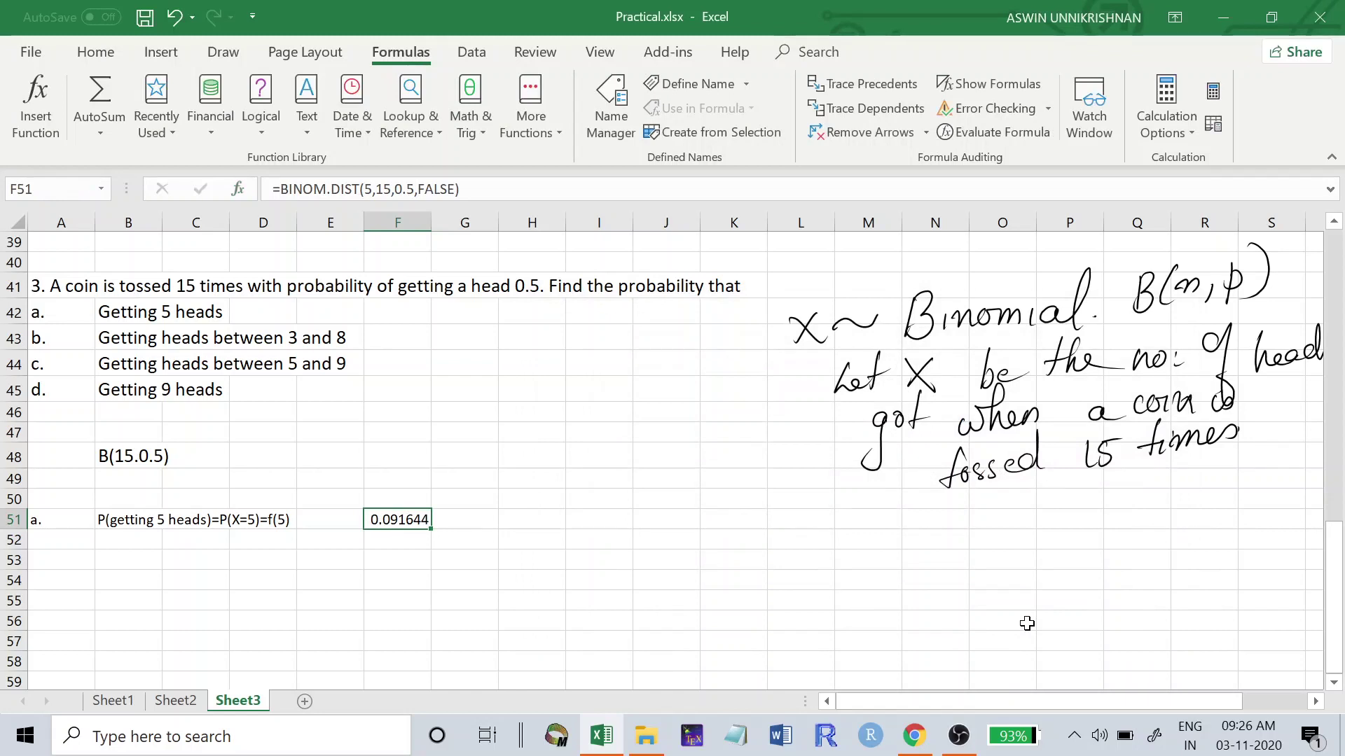
Step: Label cell A53 "b." to start the answer to part b
left_click(66, 567)
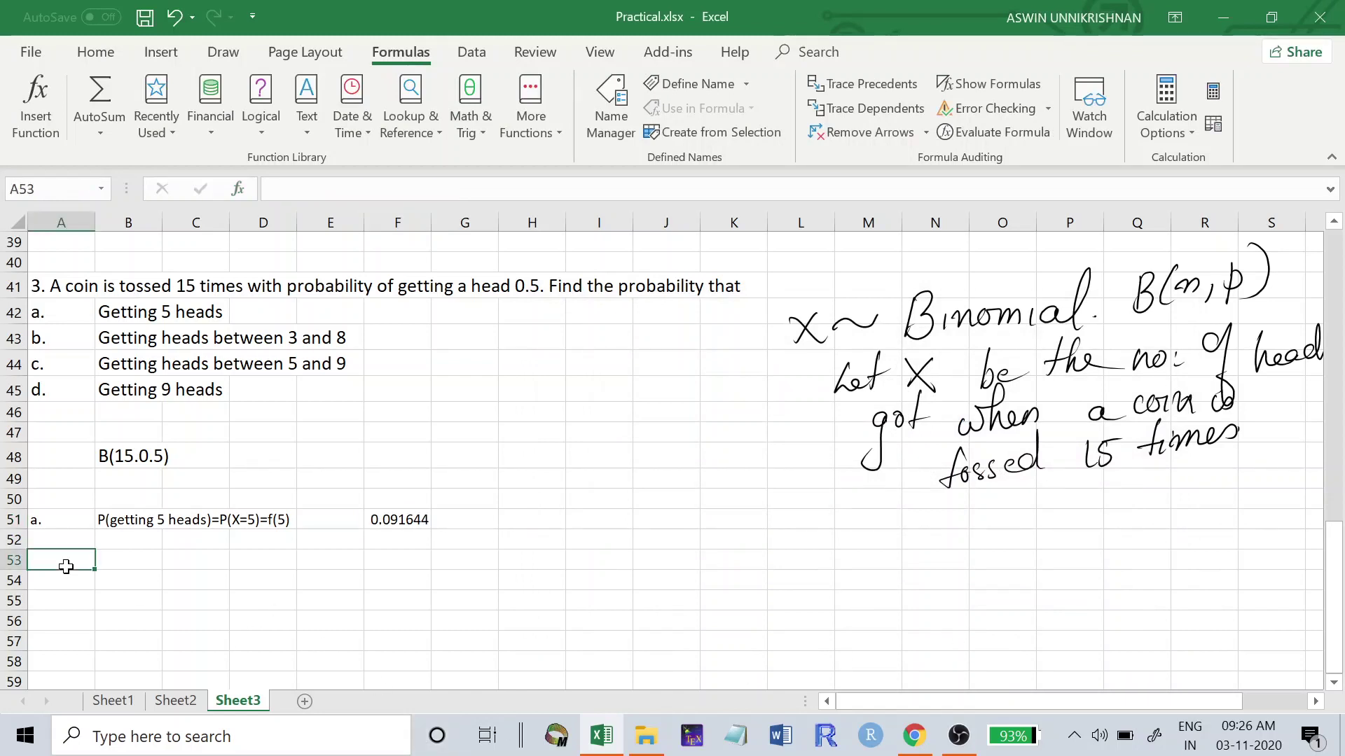
type("b.")
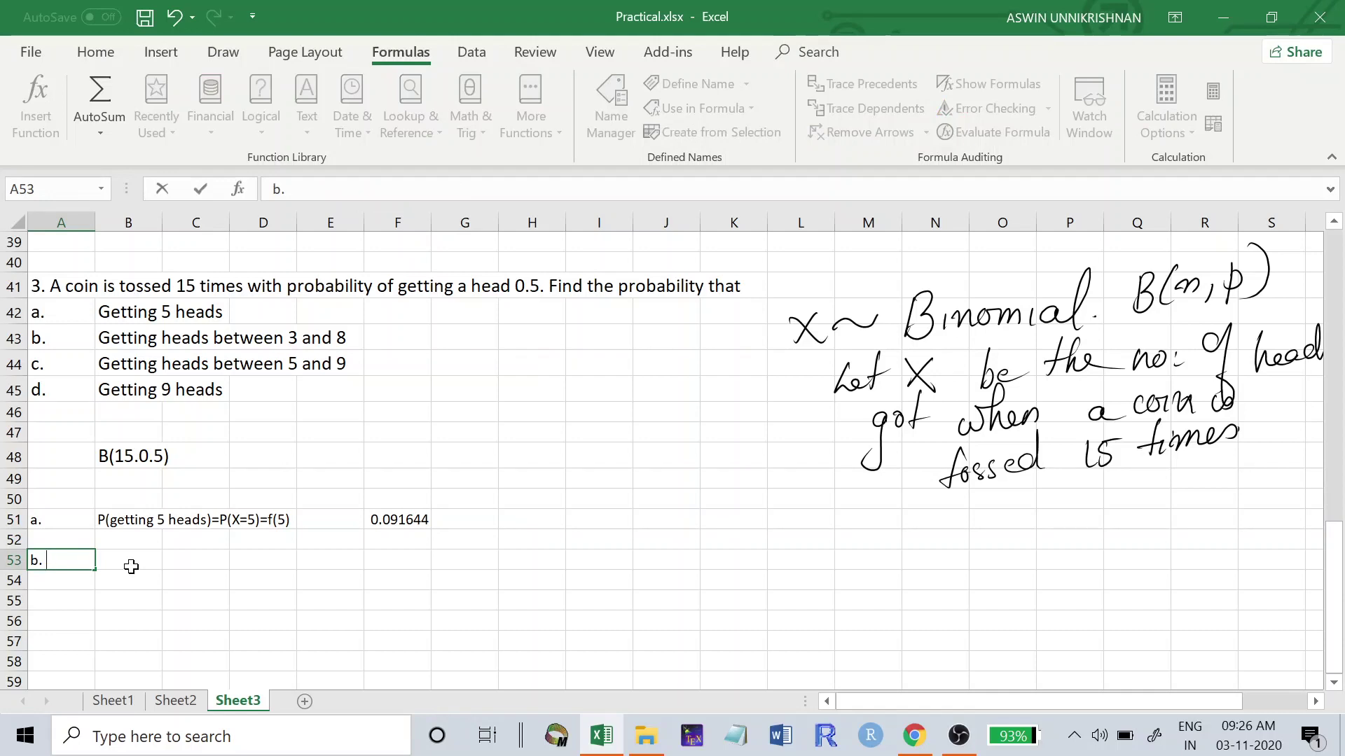
key("Tab")
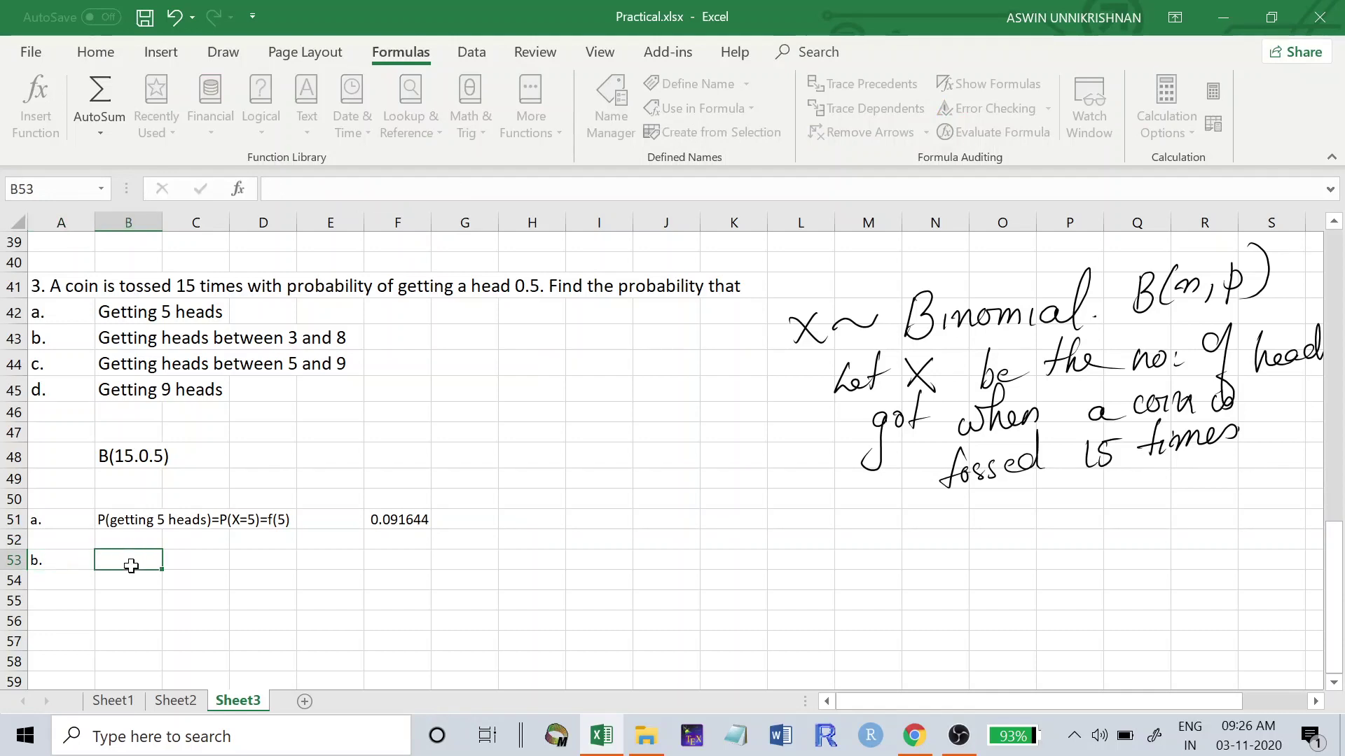
Step: Enter the text P(getting heads between 3 and 8)=P(3<X<8) in cell B53
type("P(getting ")
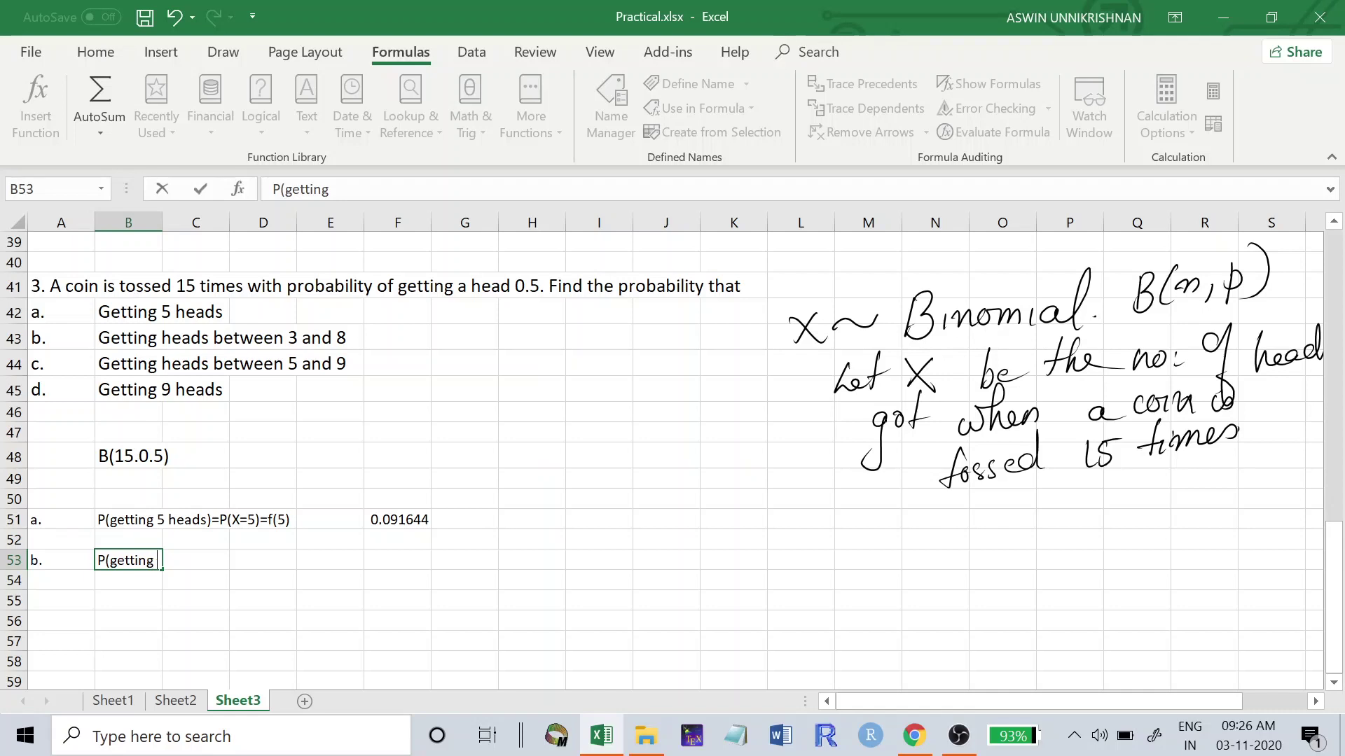
type("heads bwt")
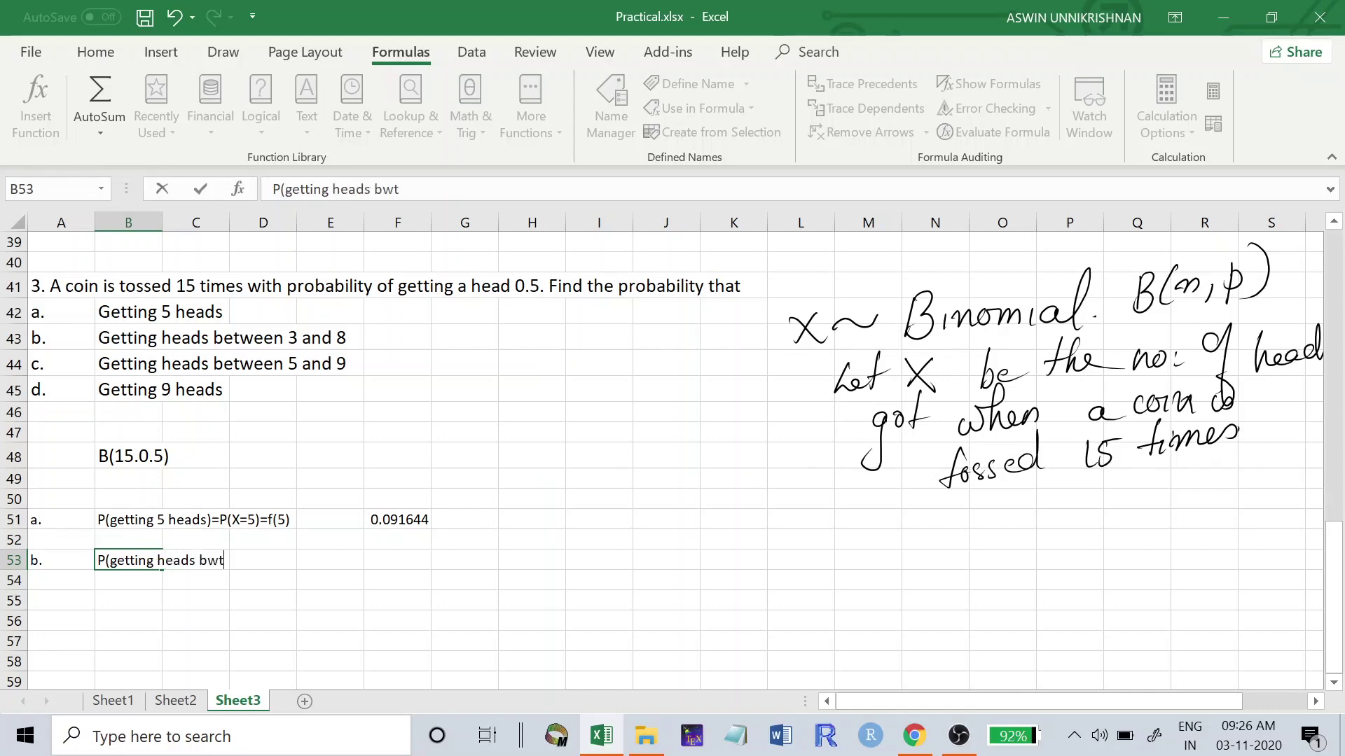
type("ween")
key("BackSpace")
key("BackSpace")
key("BackSpace")
key("BackSpace")
key("BackSpace")
key("BackSpace")
key("BackSpace")
key("BackSpace")
type("between 3 and ")
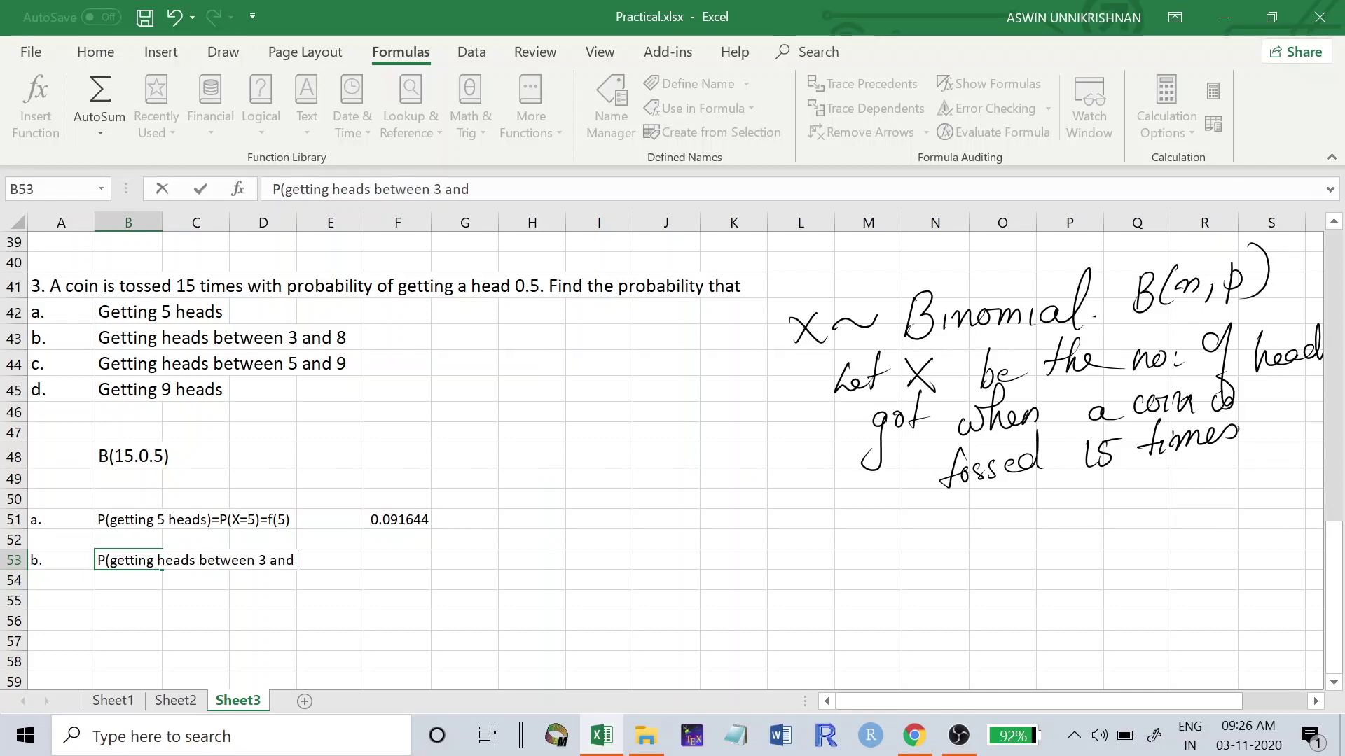
type("8)=P")
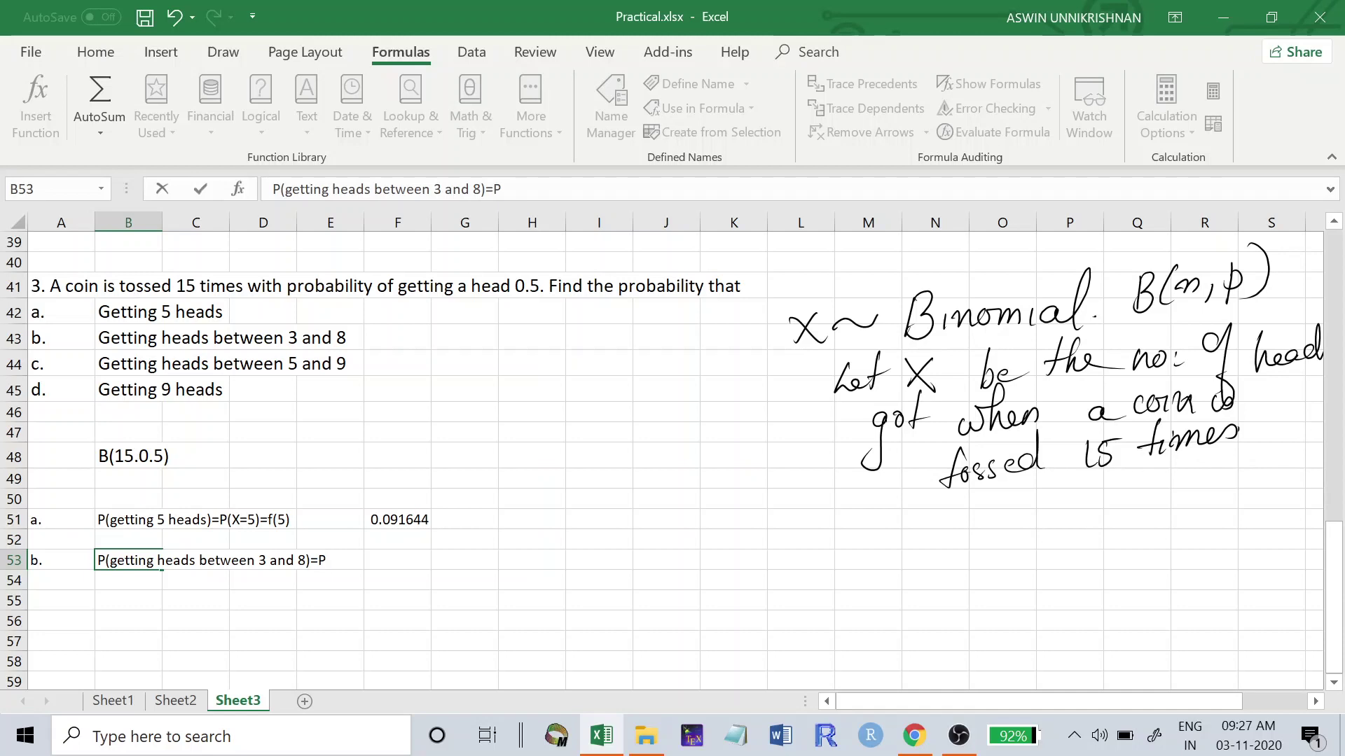
type("(3<X<8")
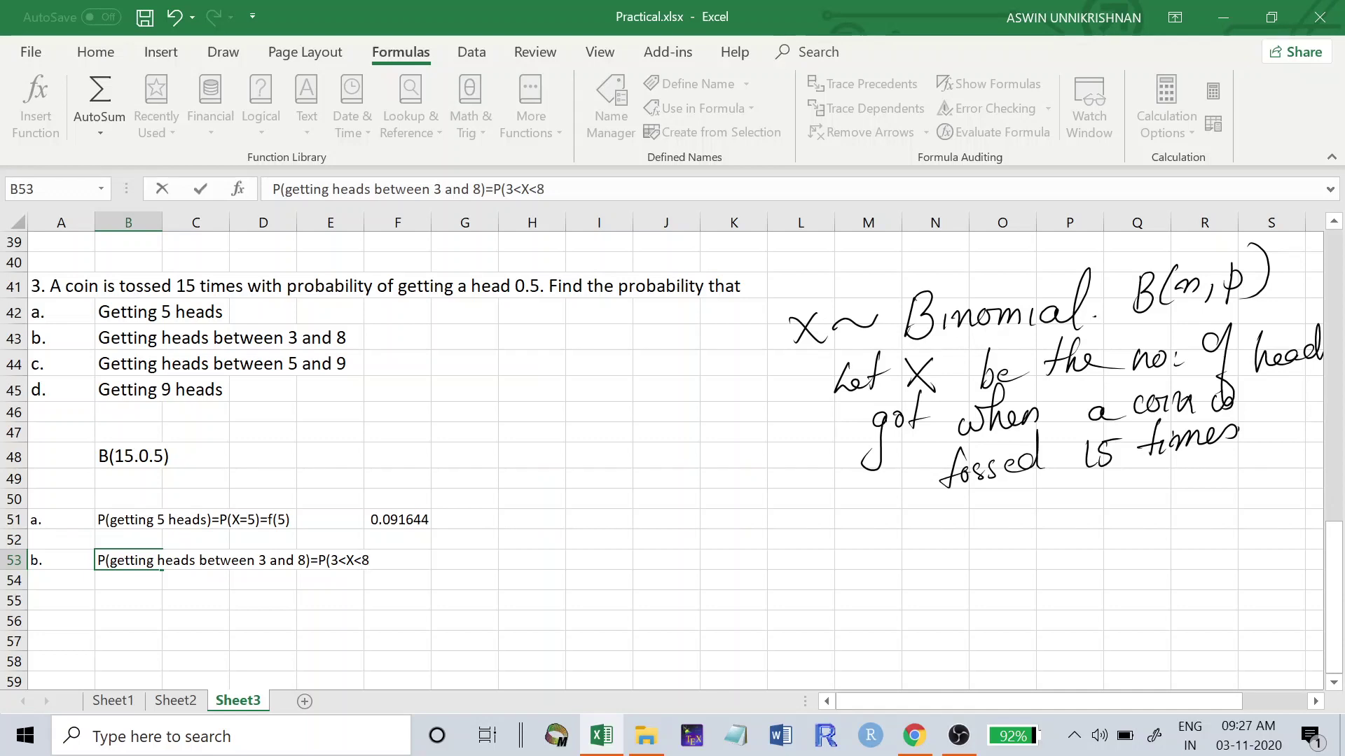
type(")")
Step: Note the possible values x=1,2,....15 in cell E48, beside the B(15.0.5) notation
left_click(308, 455)
type("x")
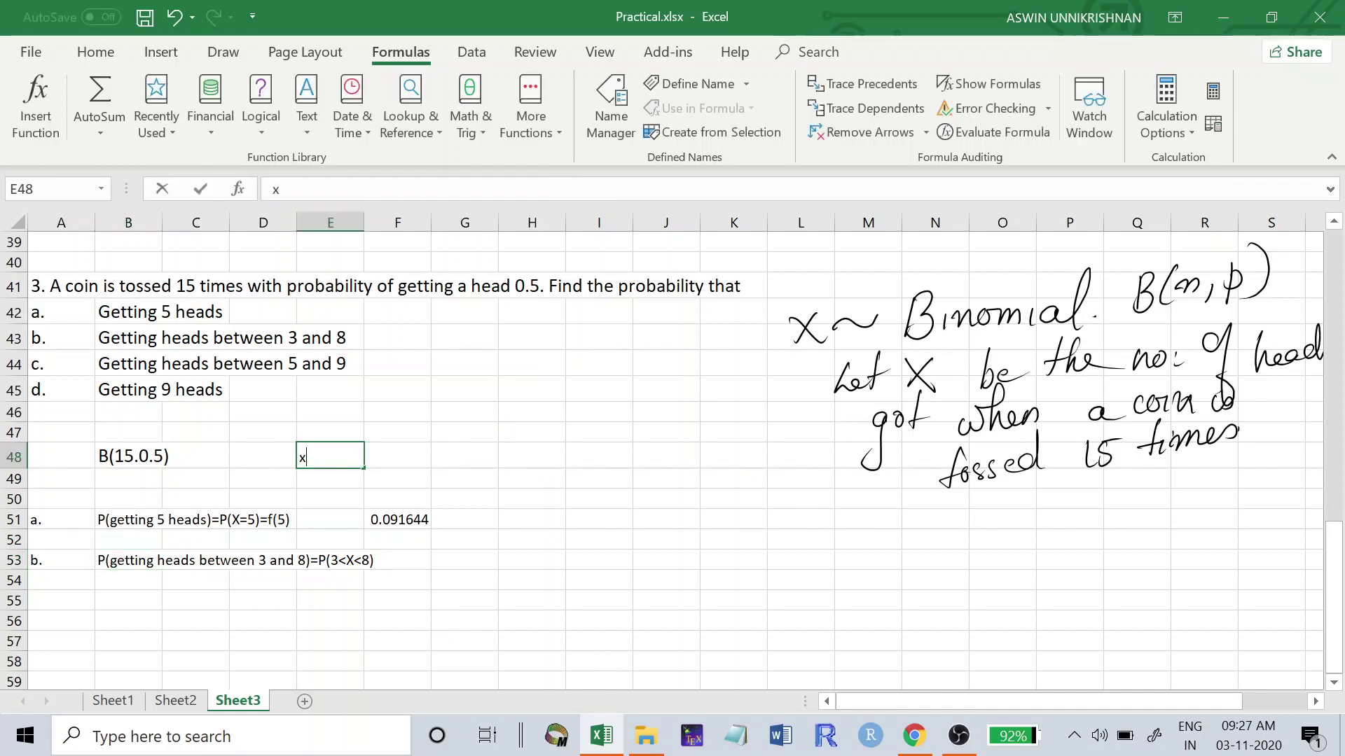
type("=1")
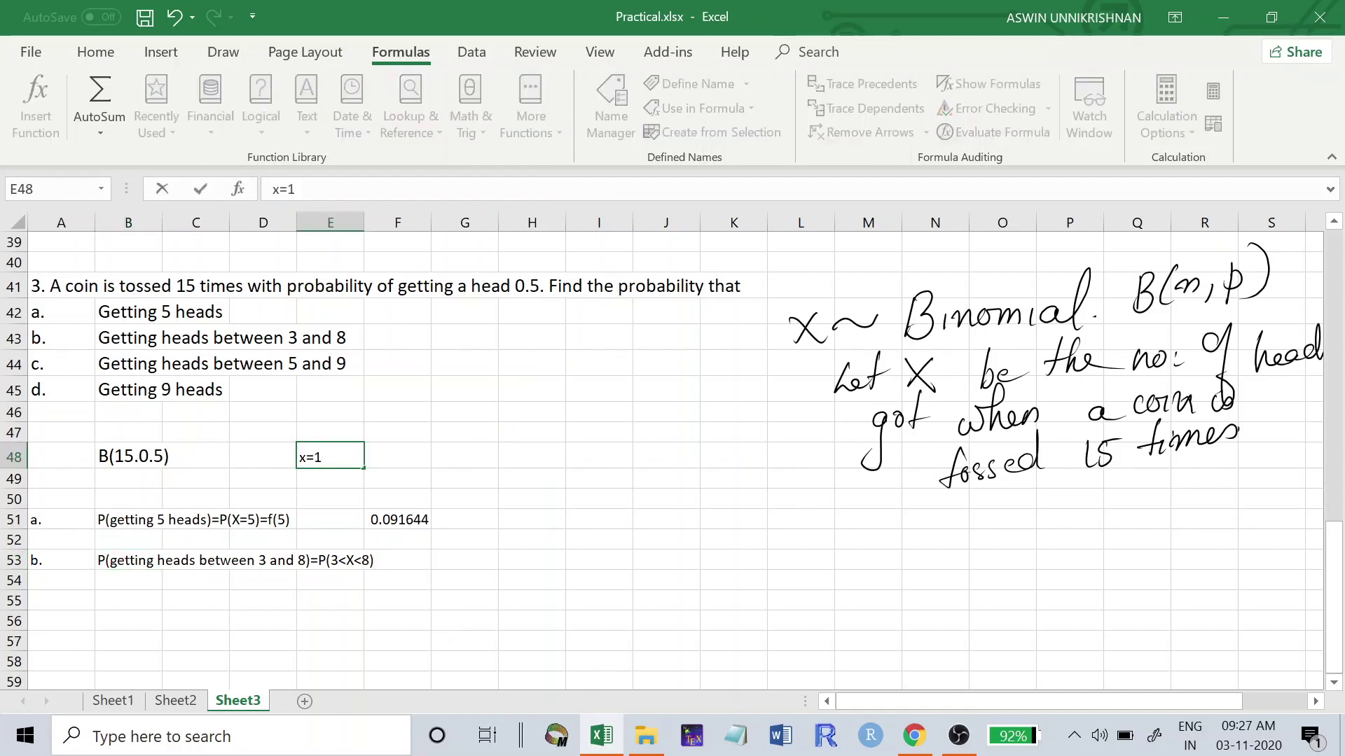
type(",2")
type(",....15")
left_click(390, 564)
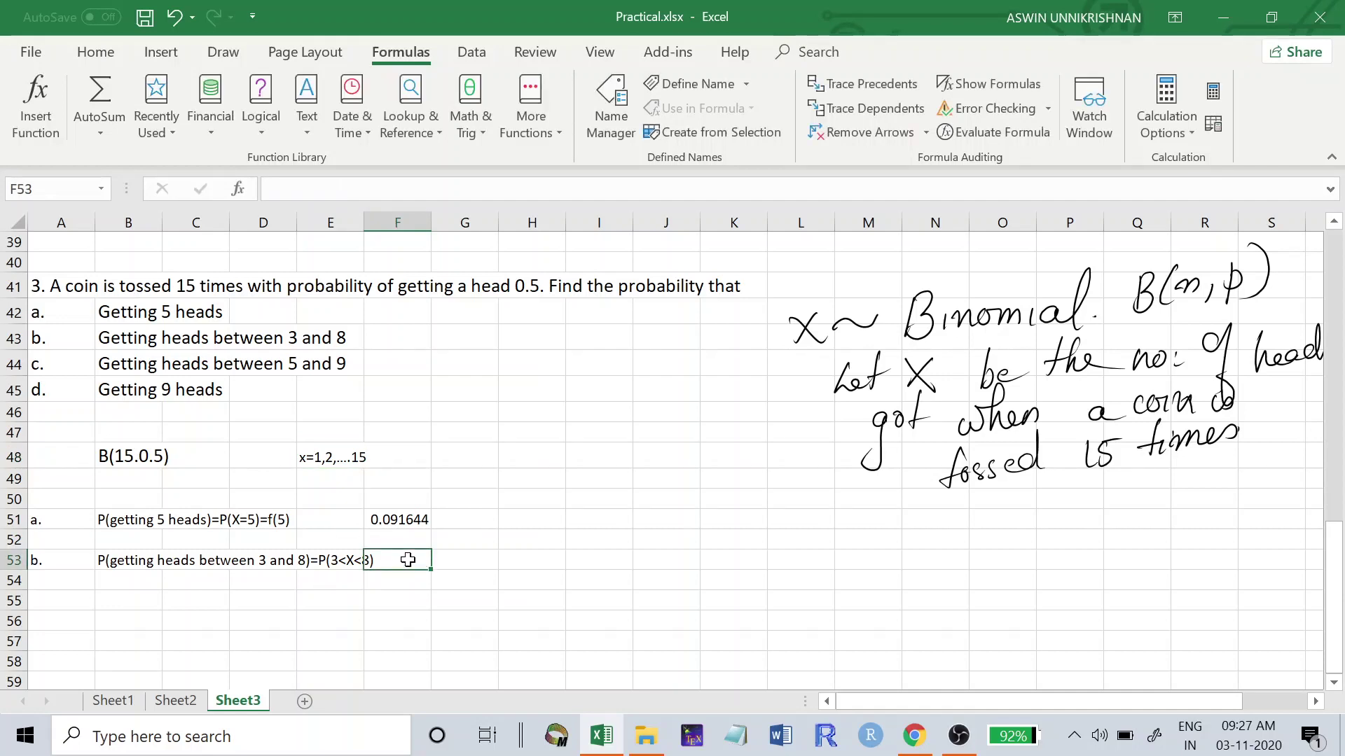
Step: Extend the text in B53 with =P(X=4,5,6,7)=f(4)+f(5)+f(6)+f(7)
left_click(110, 564)
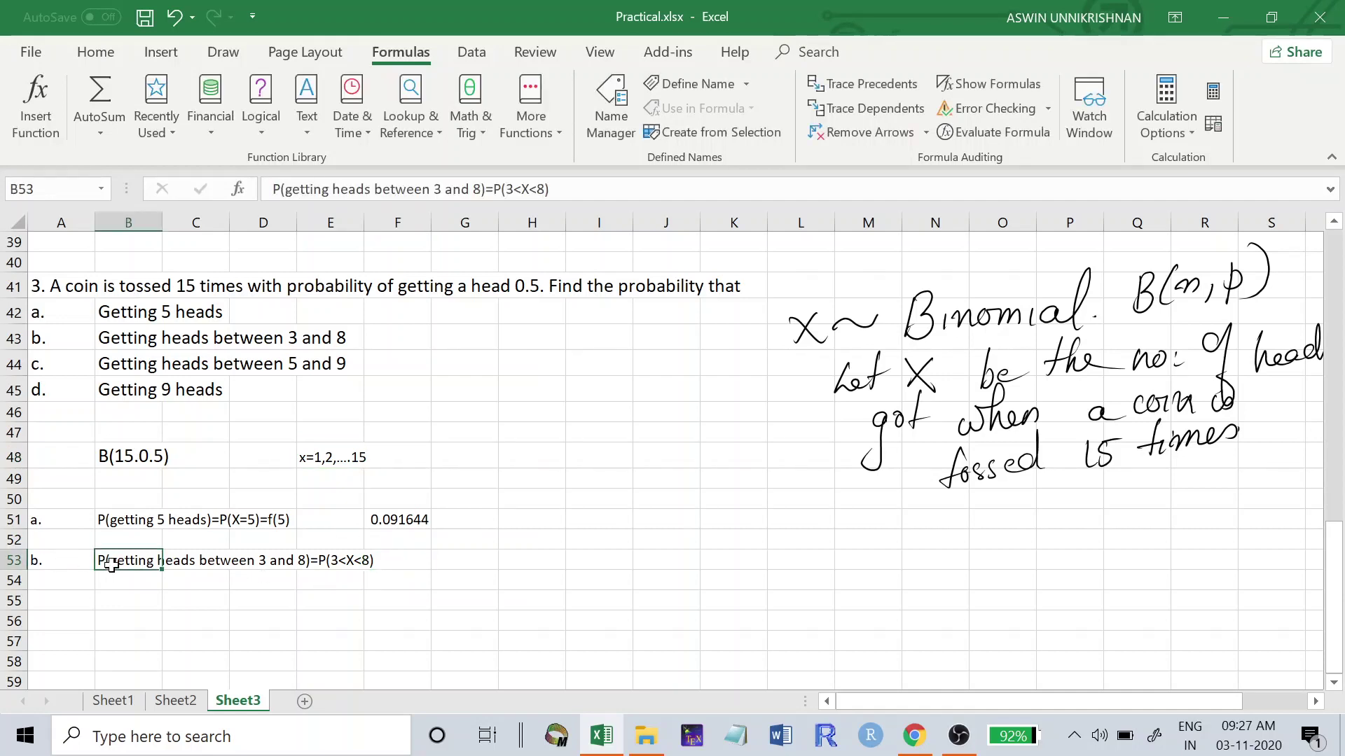
left_click(579, 197)
type("=")
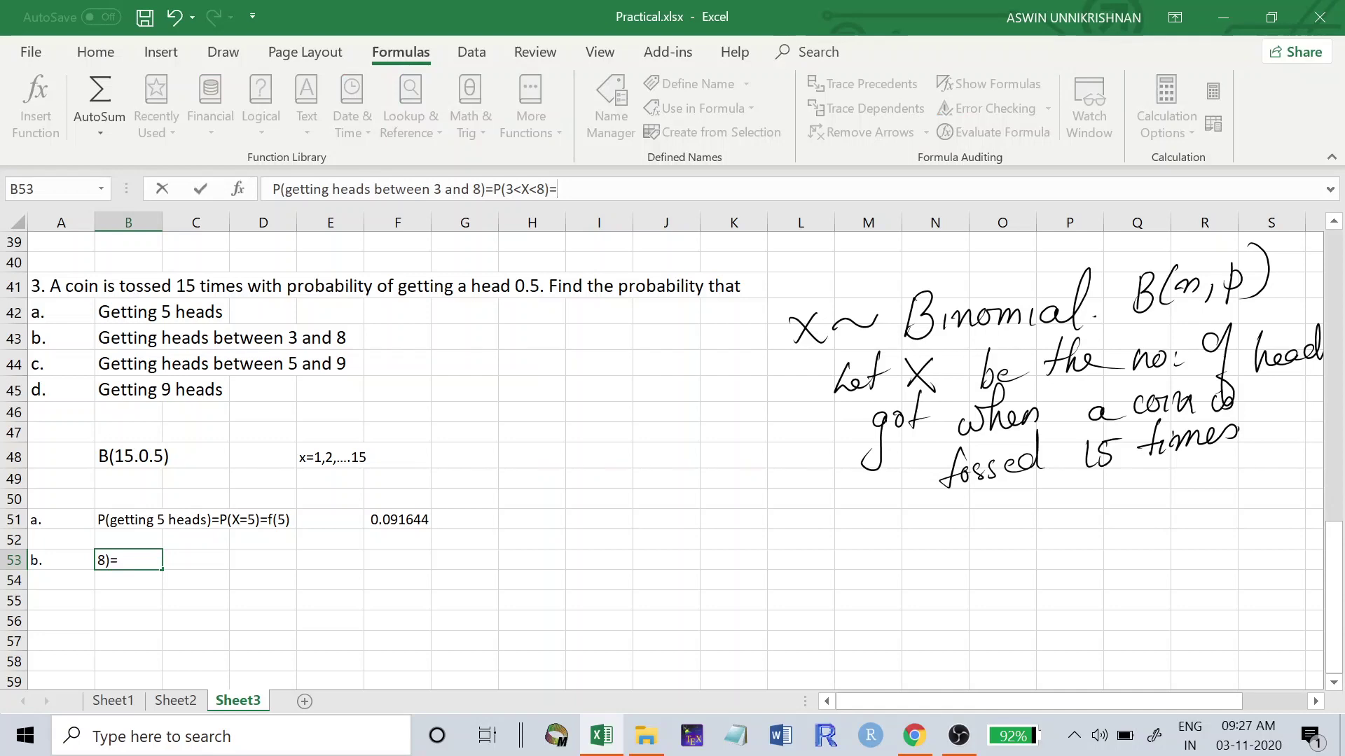
type("P(")
type("X=4,5,6")
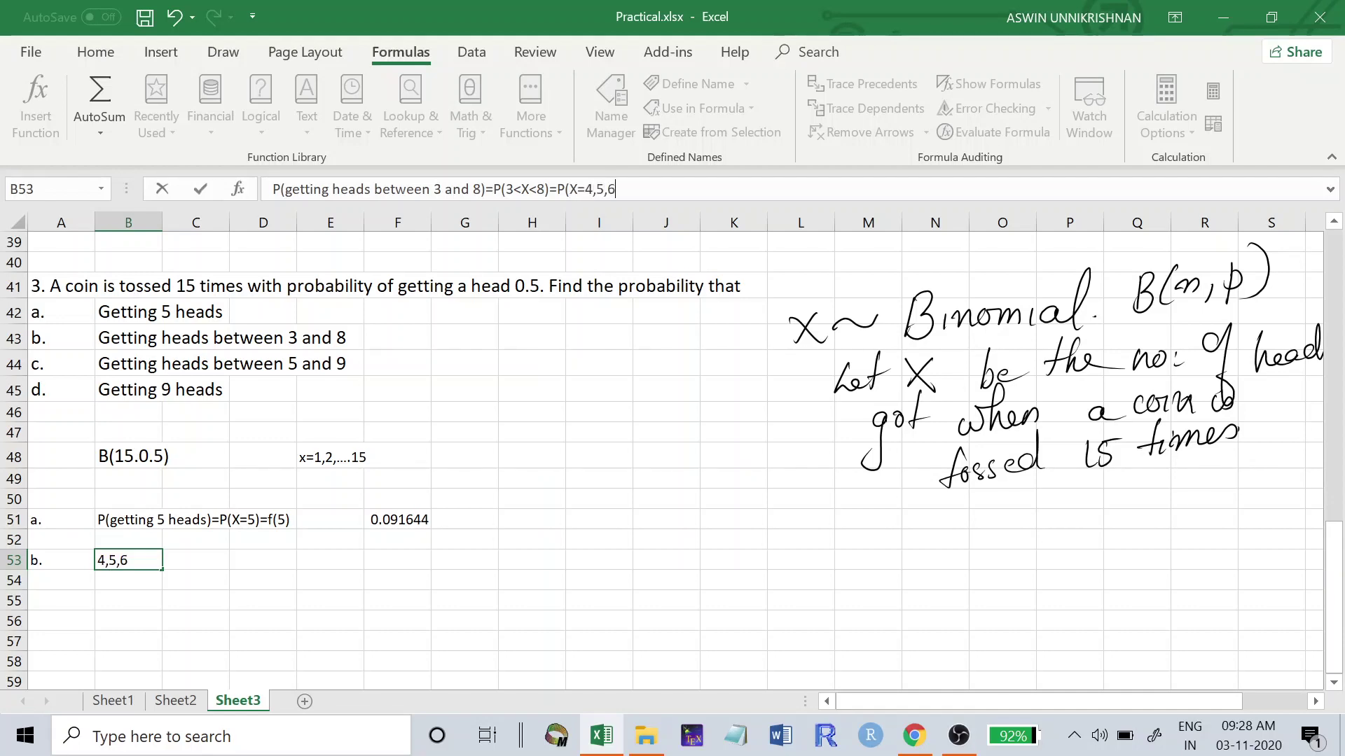
type(",7)=")
type("f(4)+f(5)+")
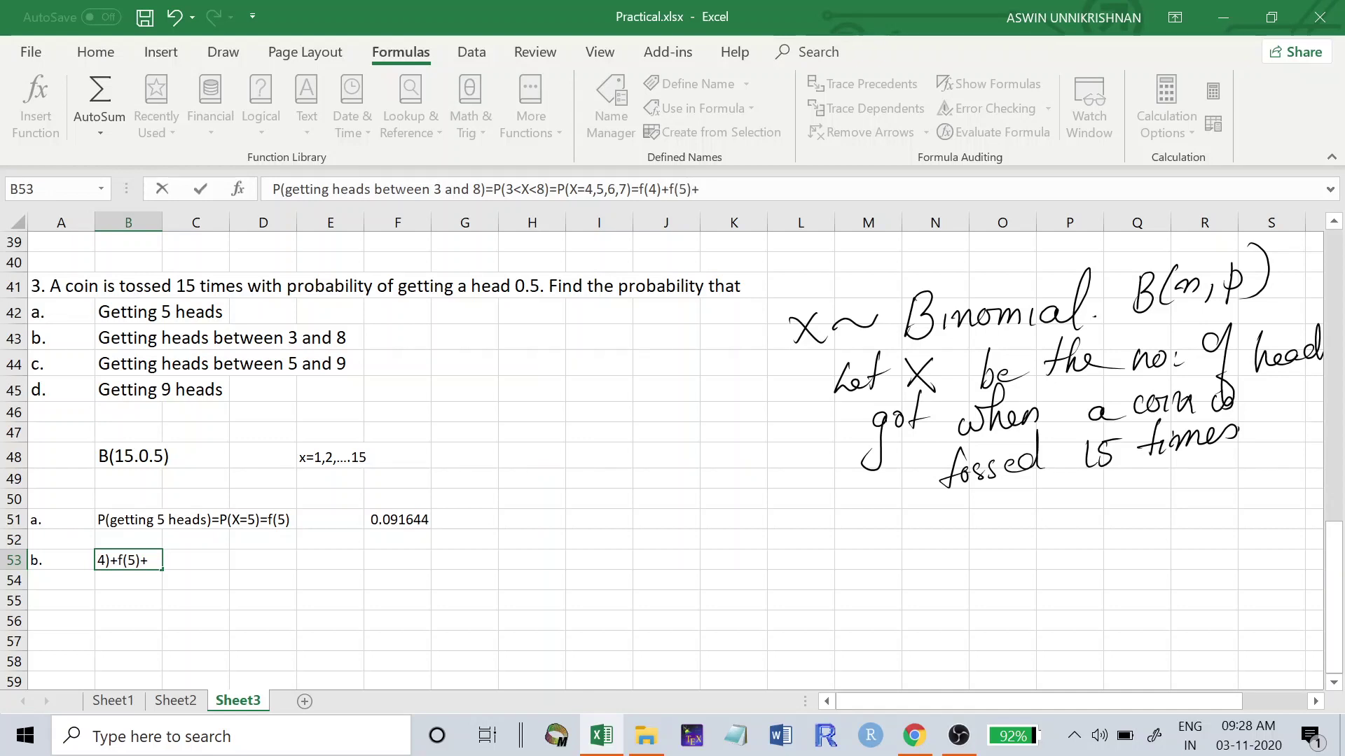
type("f(6)+f(7)")
key("Return")
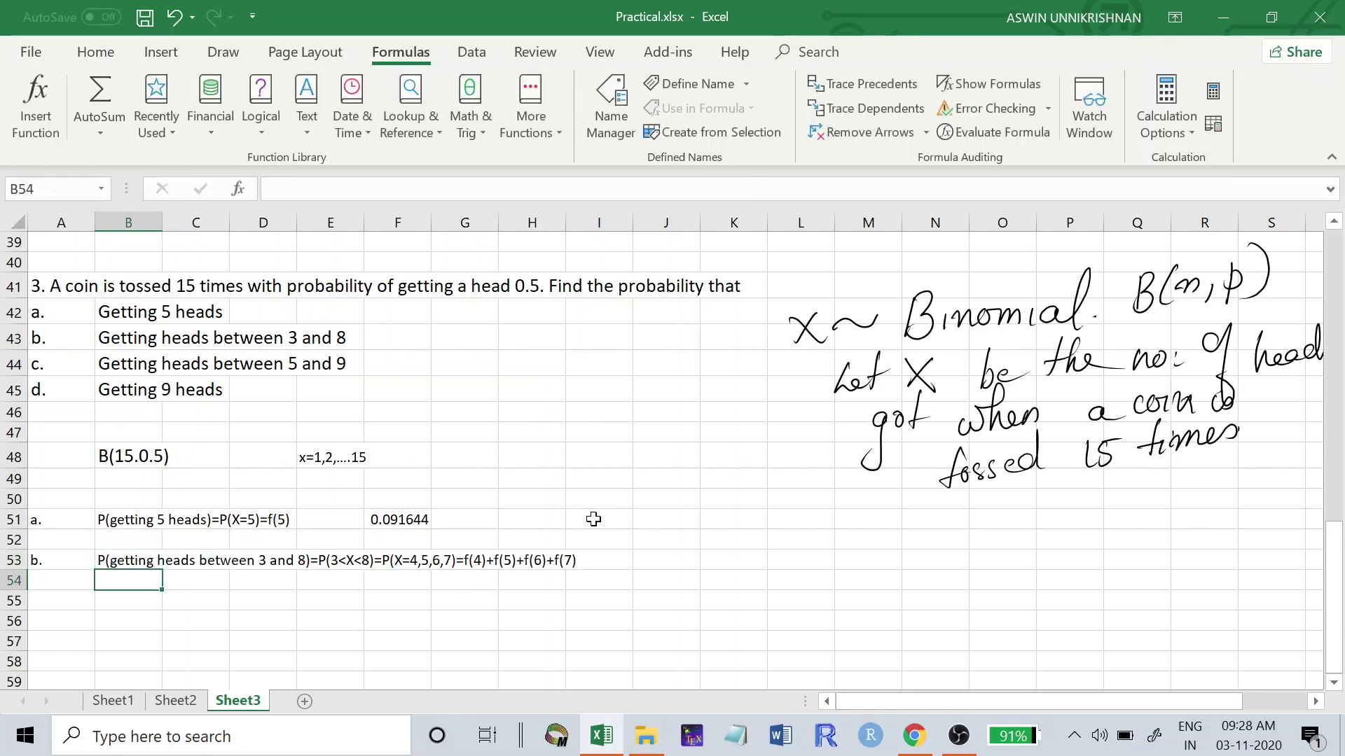
Step: Start a BINOM.DIST.RANGE function in J53 with Trials 15 and Probability_s 0.5
left_click(725, 560)
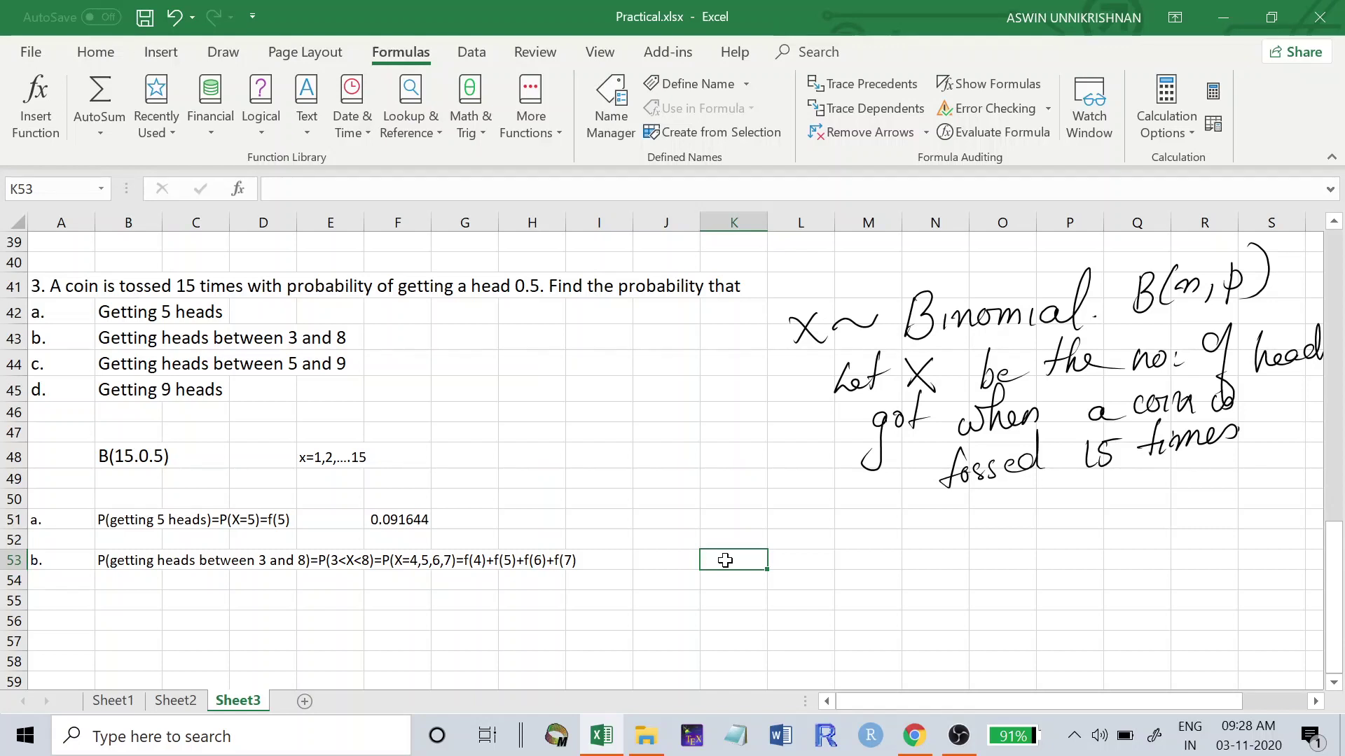
left_click(397, 526)
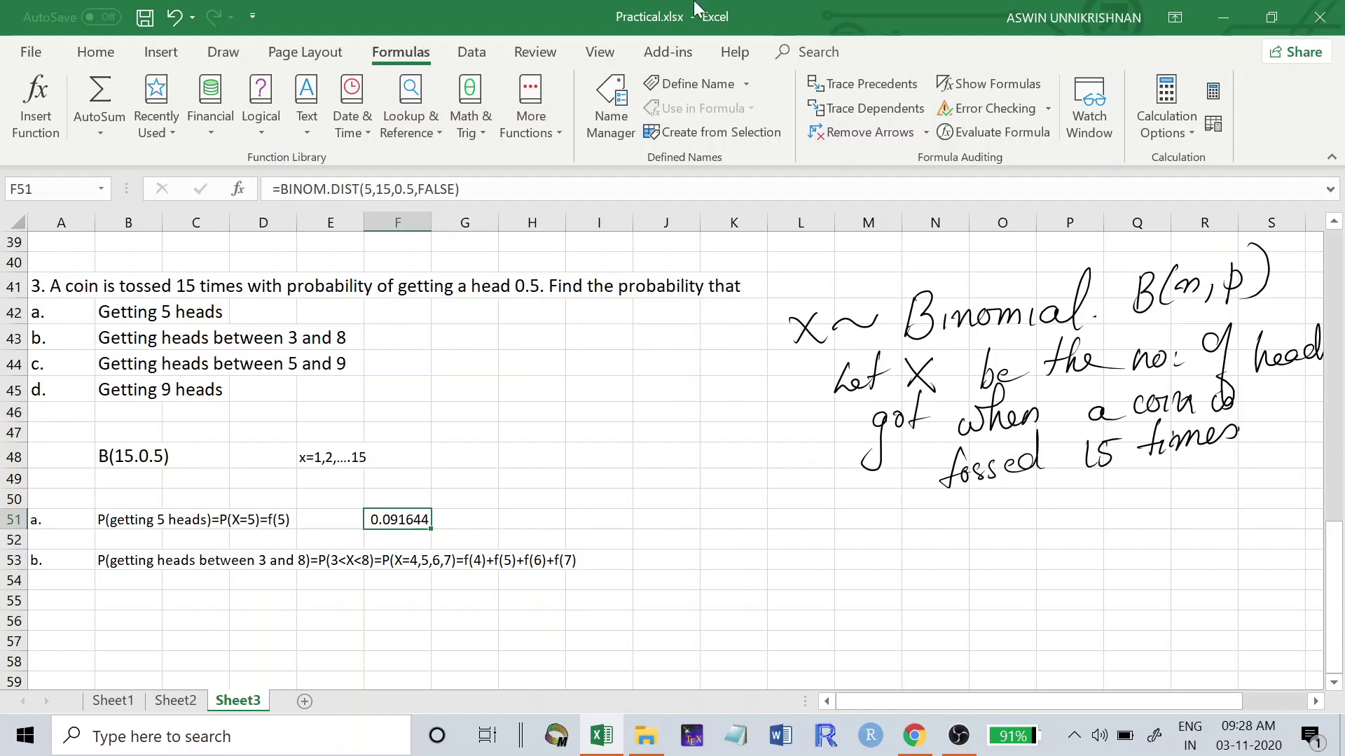
left_click(671, 559)
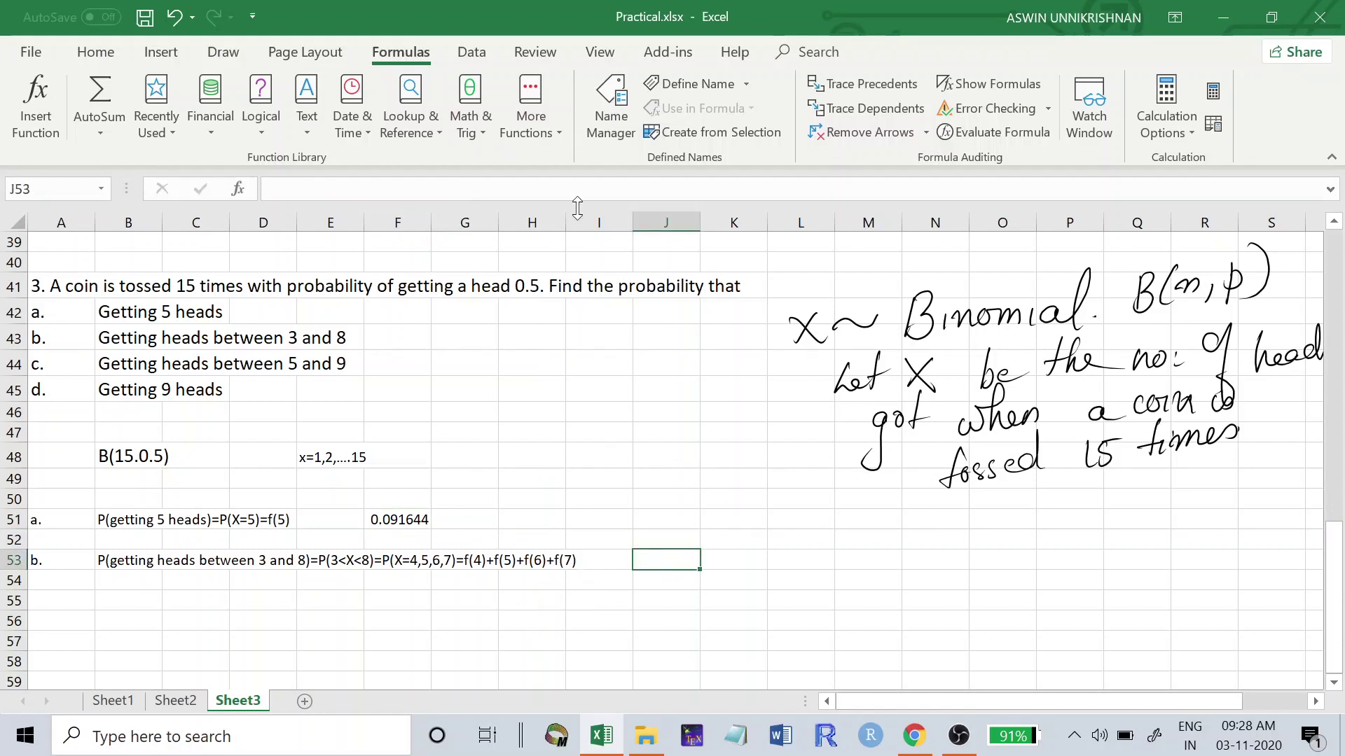
left_click(541, 137)
mouse_move(548, 163)
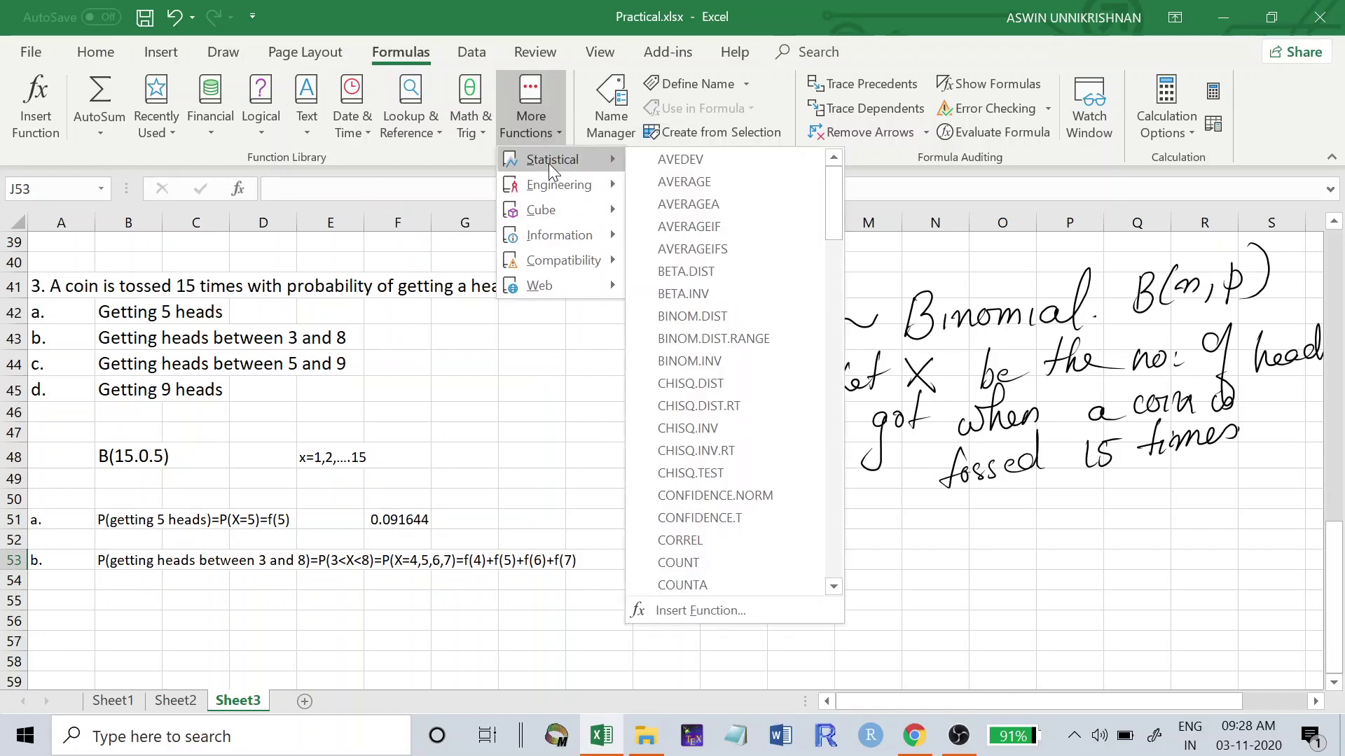
left_click(696, 334)
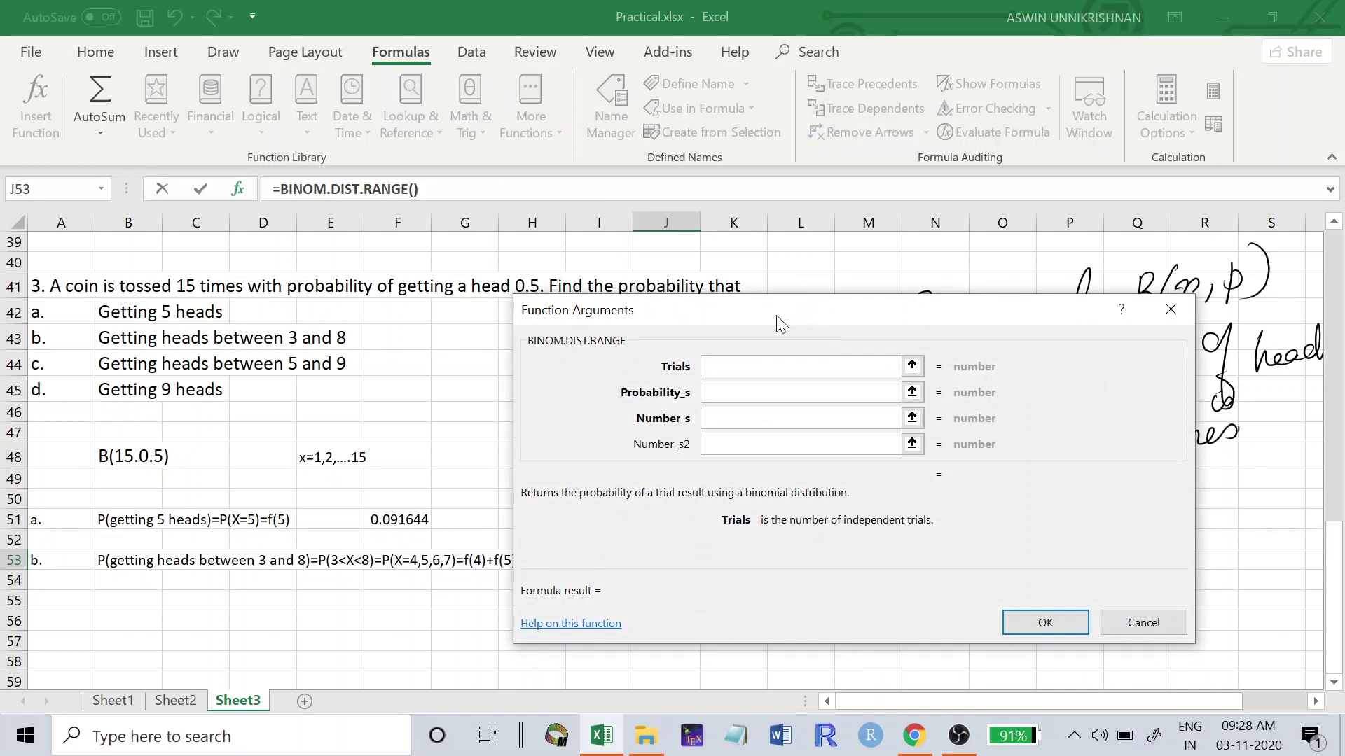
left_click_drag(767, 326, 829, 312)
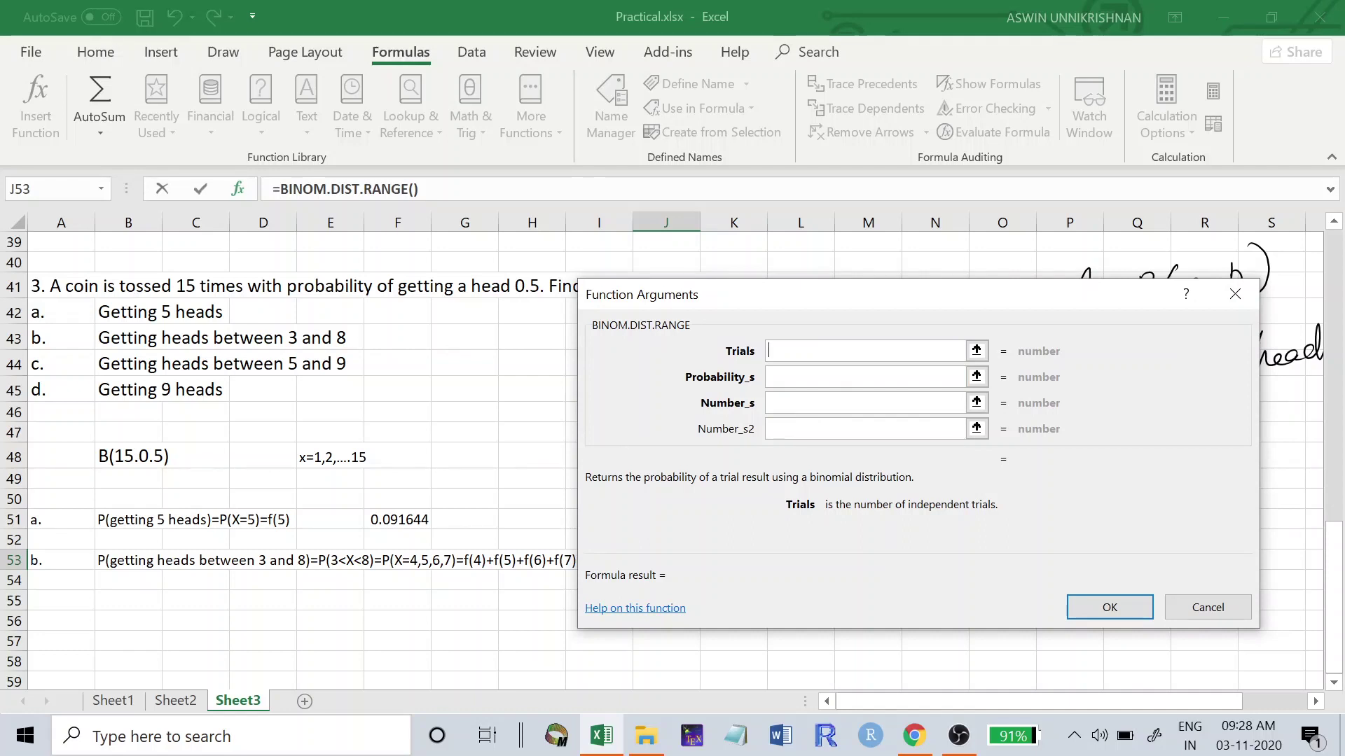
type("15")
key("Tab")
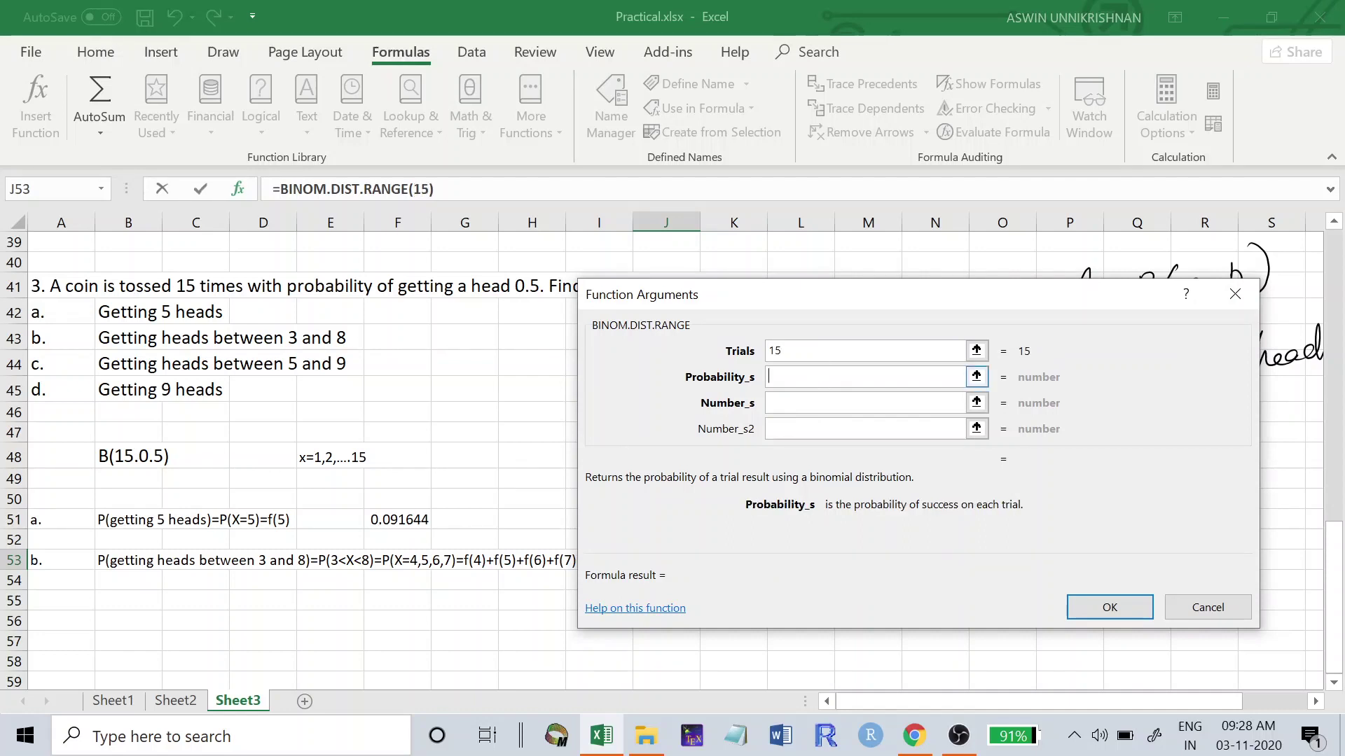
type("0.5")
key("Tab")
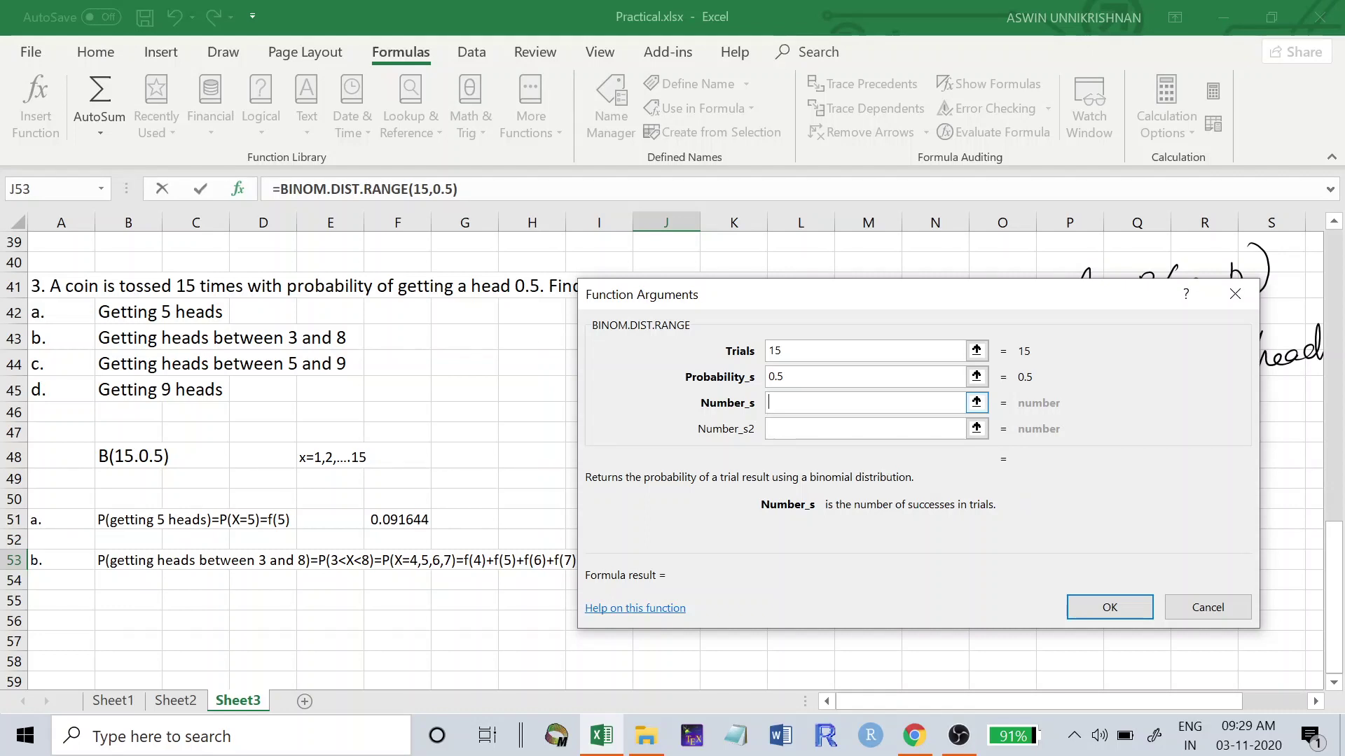
Step: Complete the BINOM.DIST.RANGE function in J53 with Number_s 4 and Number_s2 7
type("4")
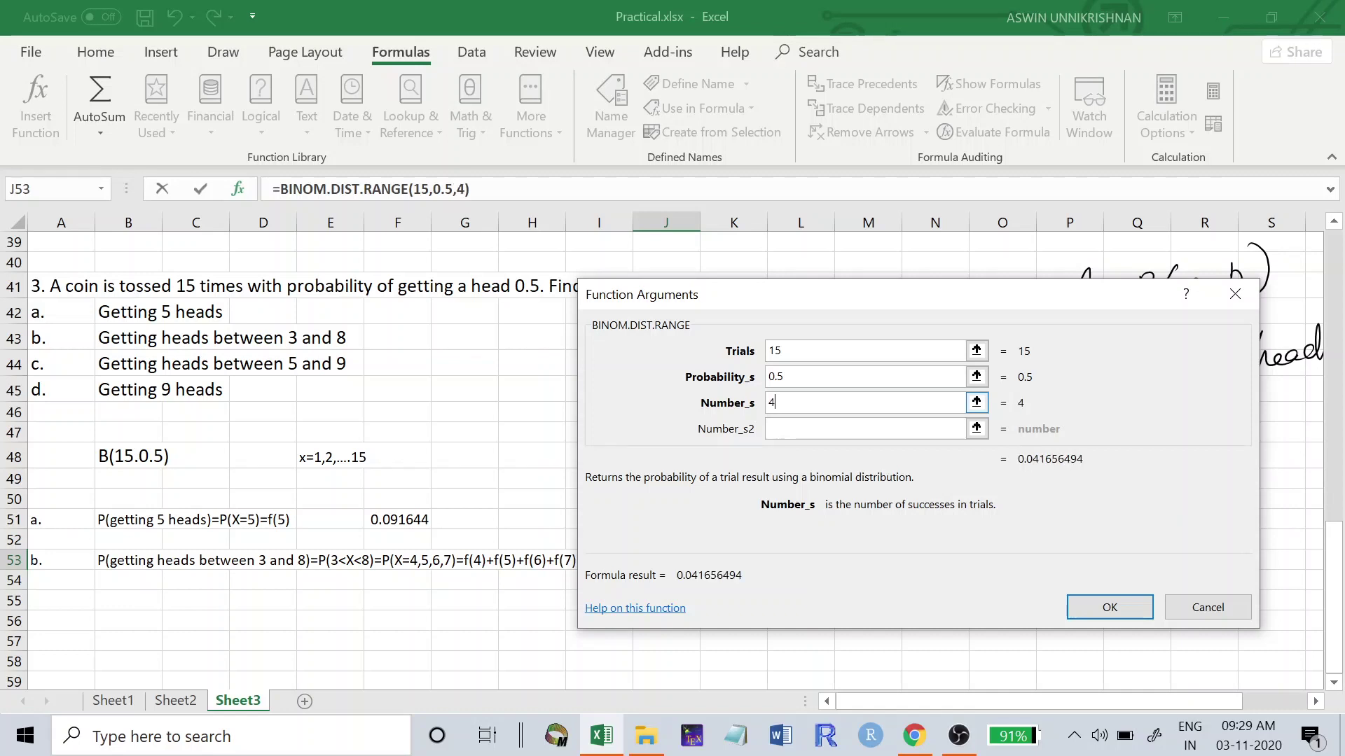
left_click(838, 424)
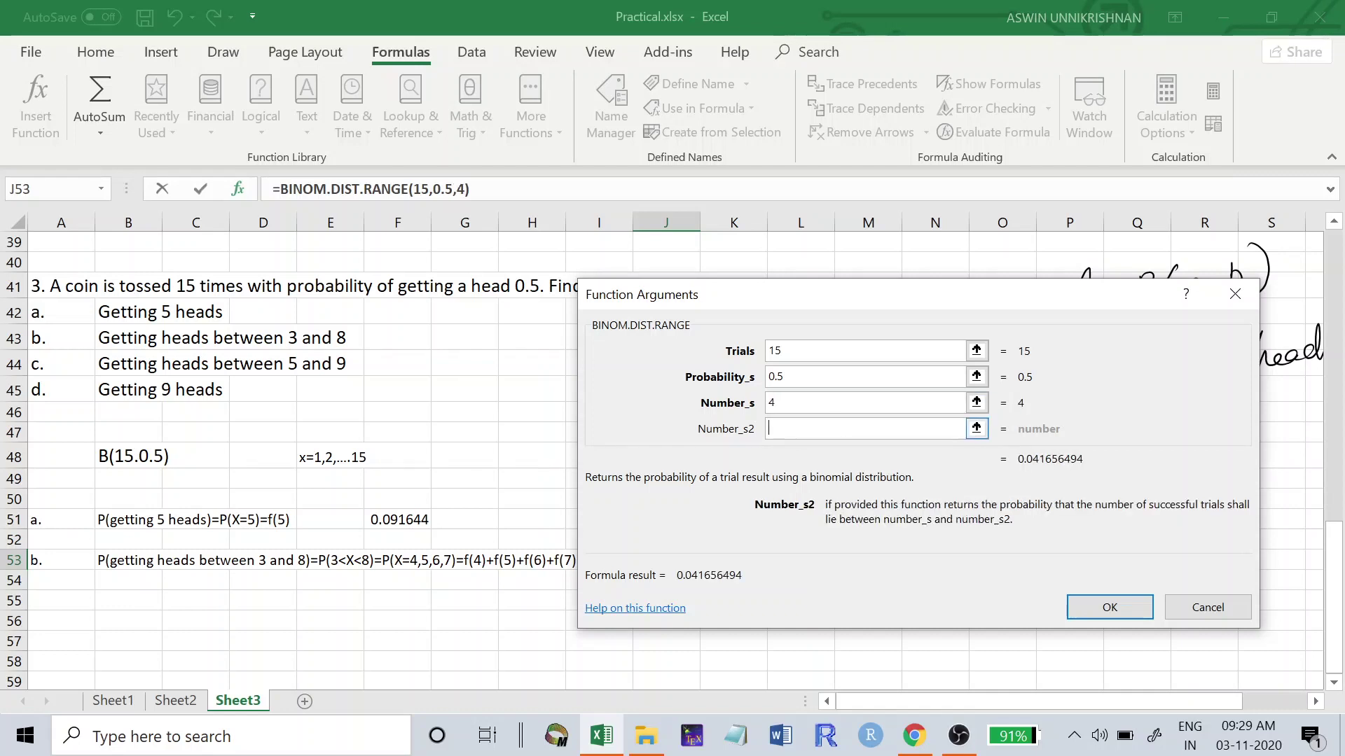
type("7")
key("BackSpace")
type("7")
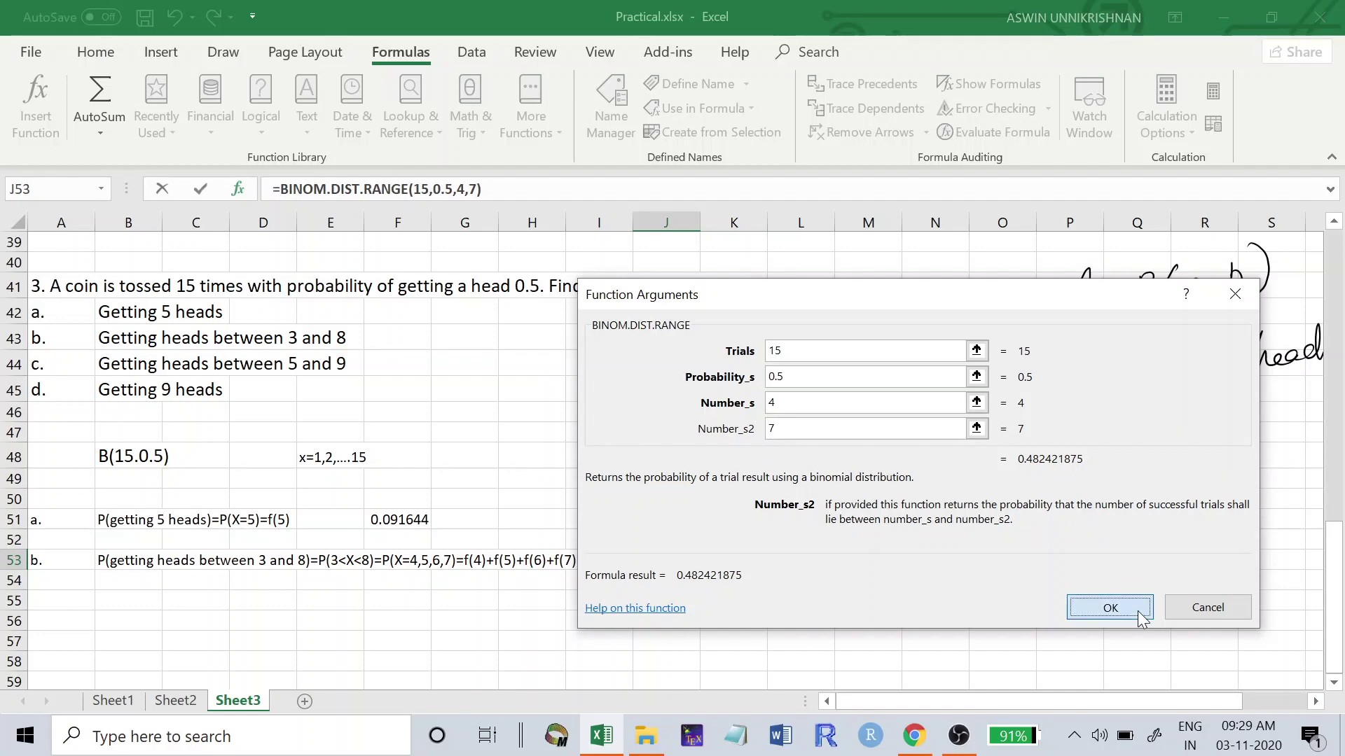
left_click(1110, 608)
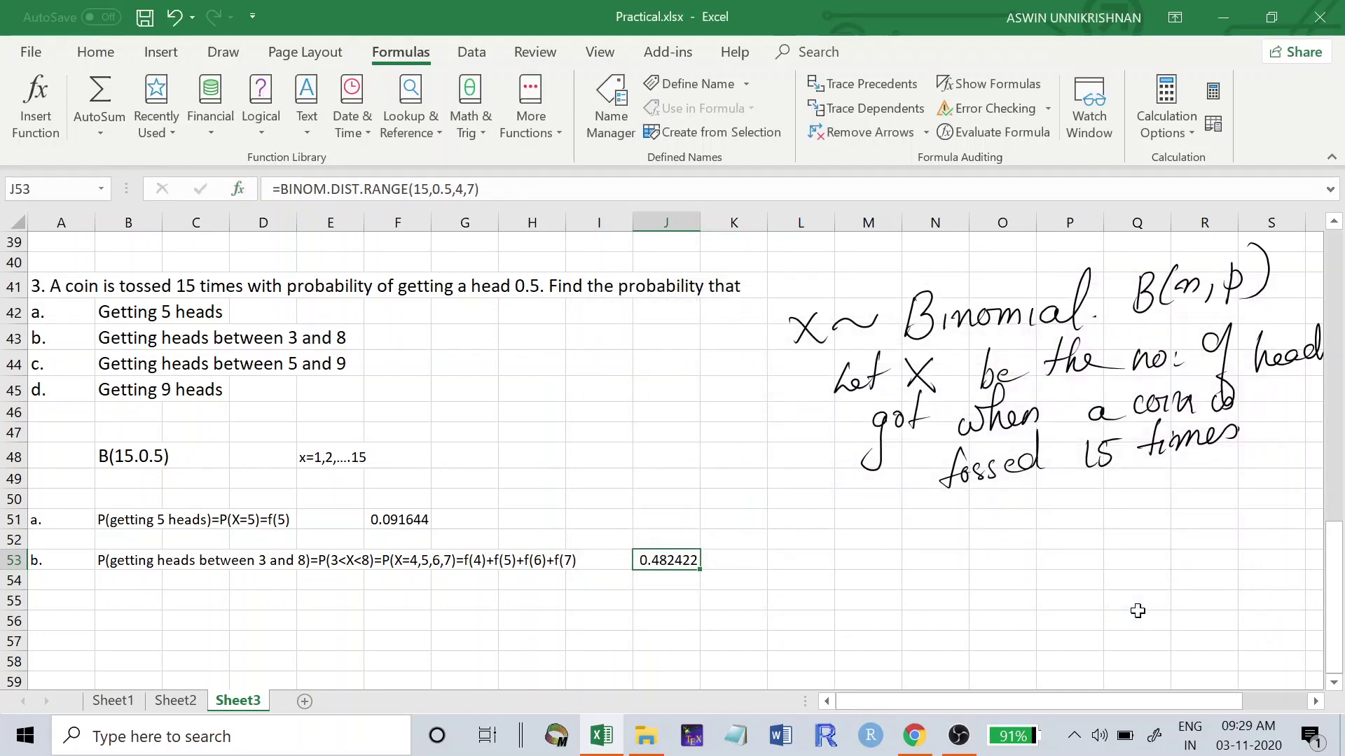
Step: Label cell A55 "c`" and enter the text P(5<X<9)=P(X=6,7,8,9) in B55
left_click(44, 608)
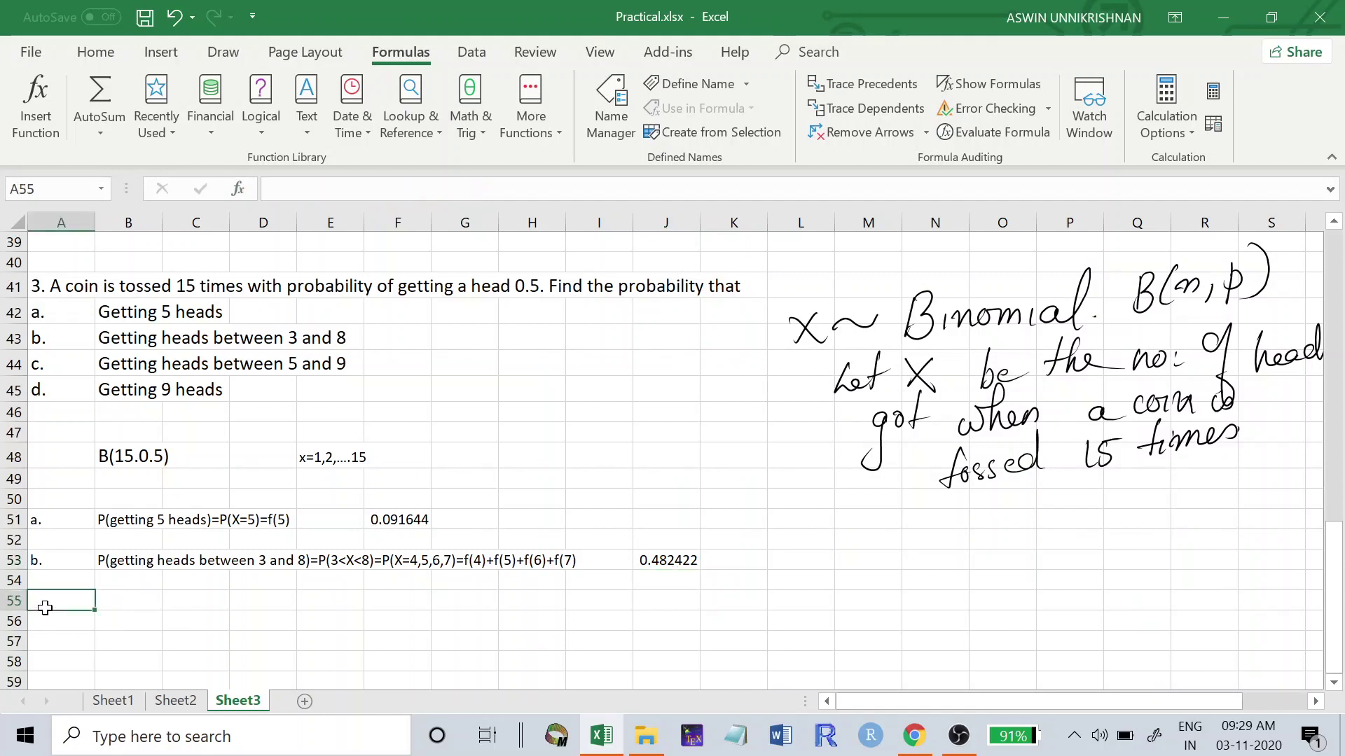
type("c")
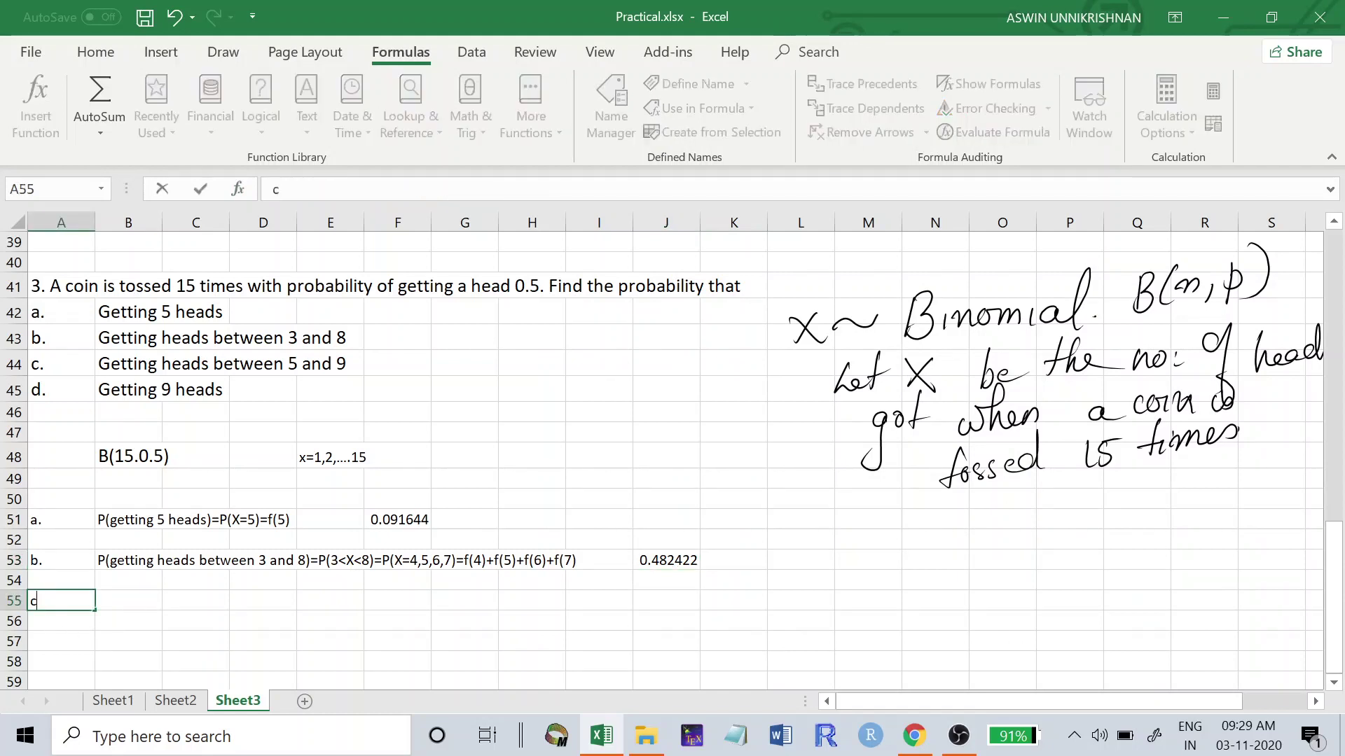
type("`")
left_click(101, 601)
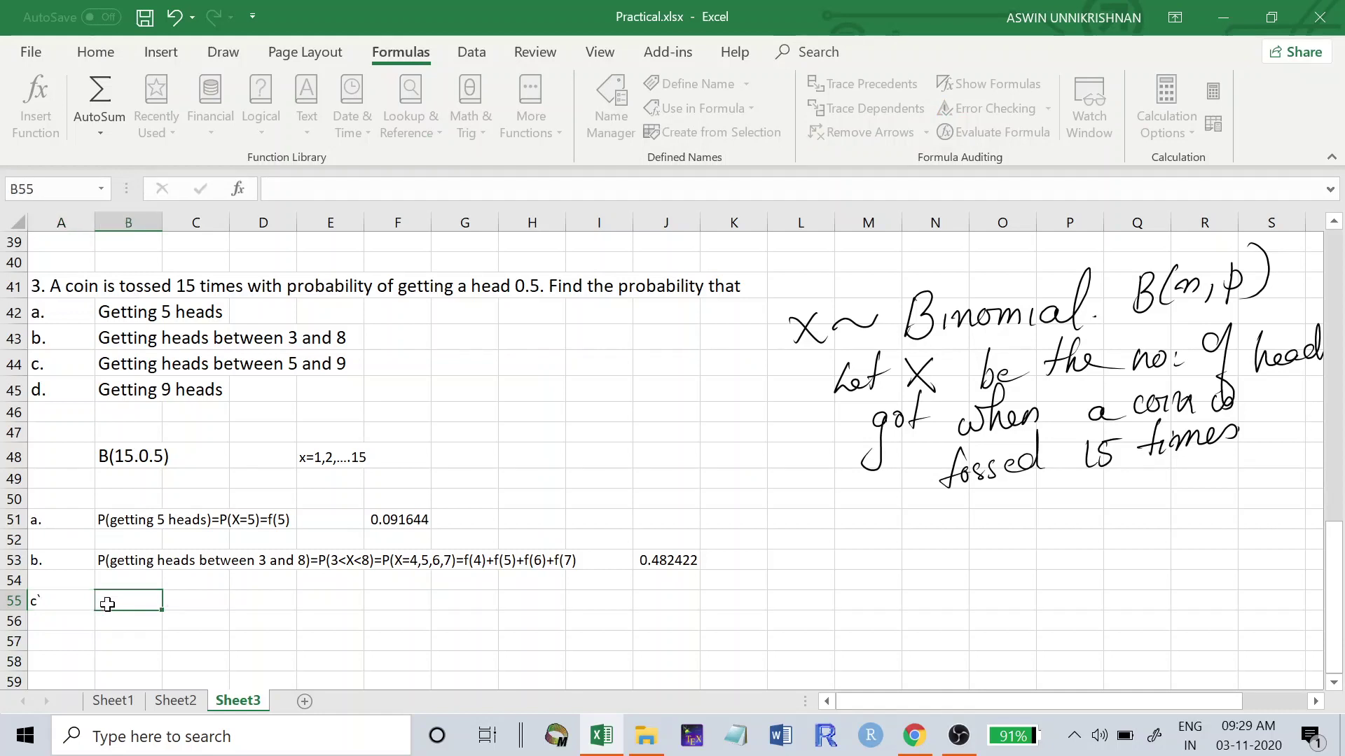
type("P(5<X<9")
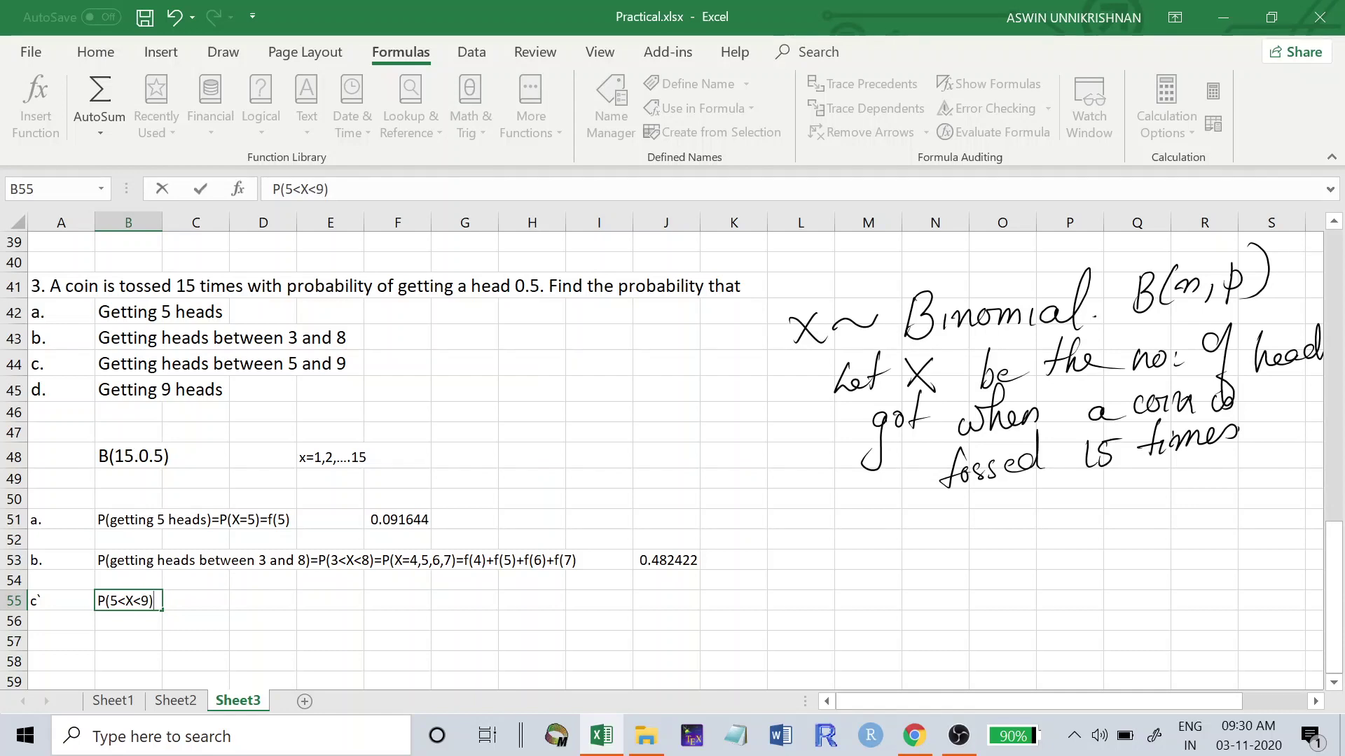
type(" =P(")
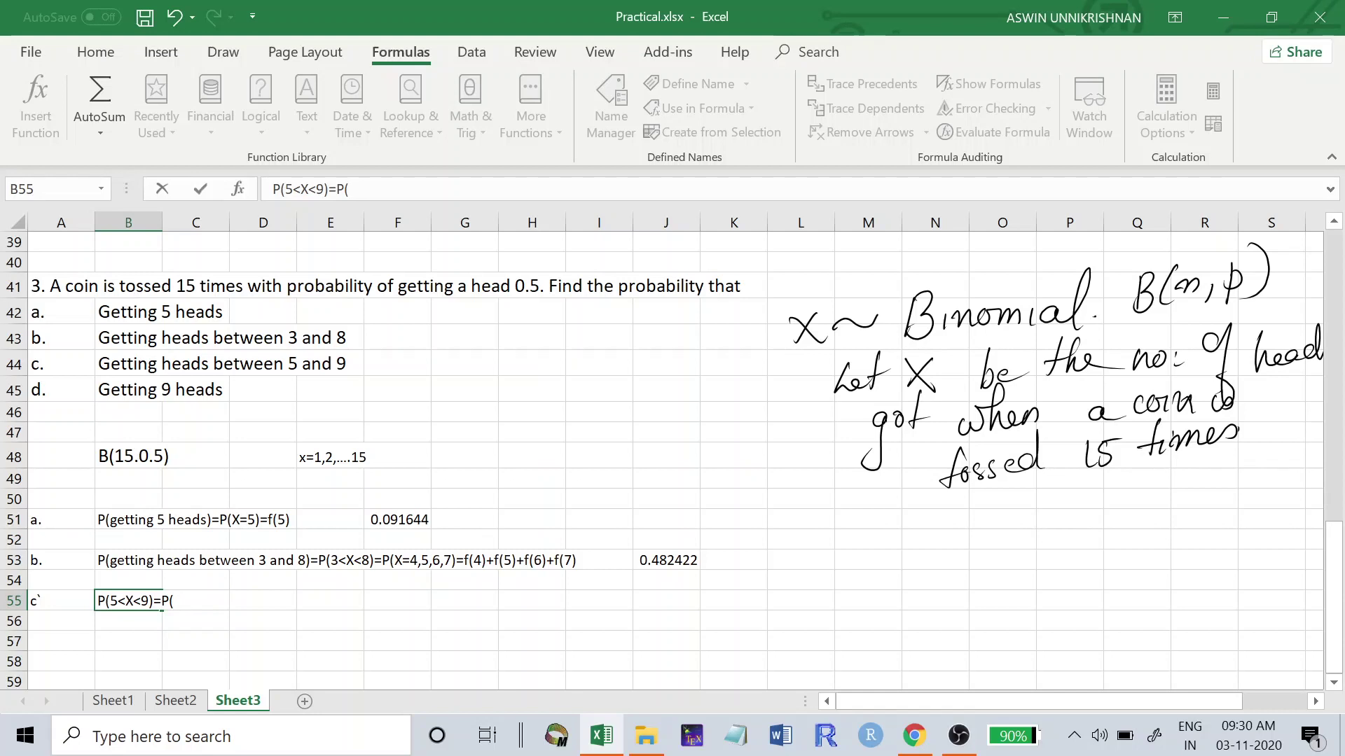
type("X=6")
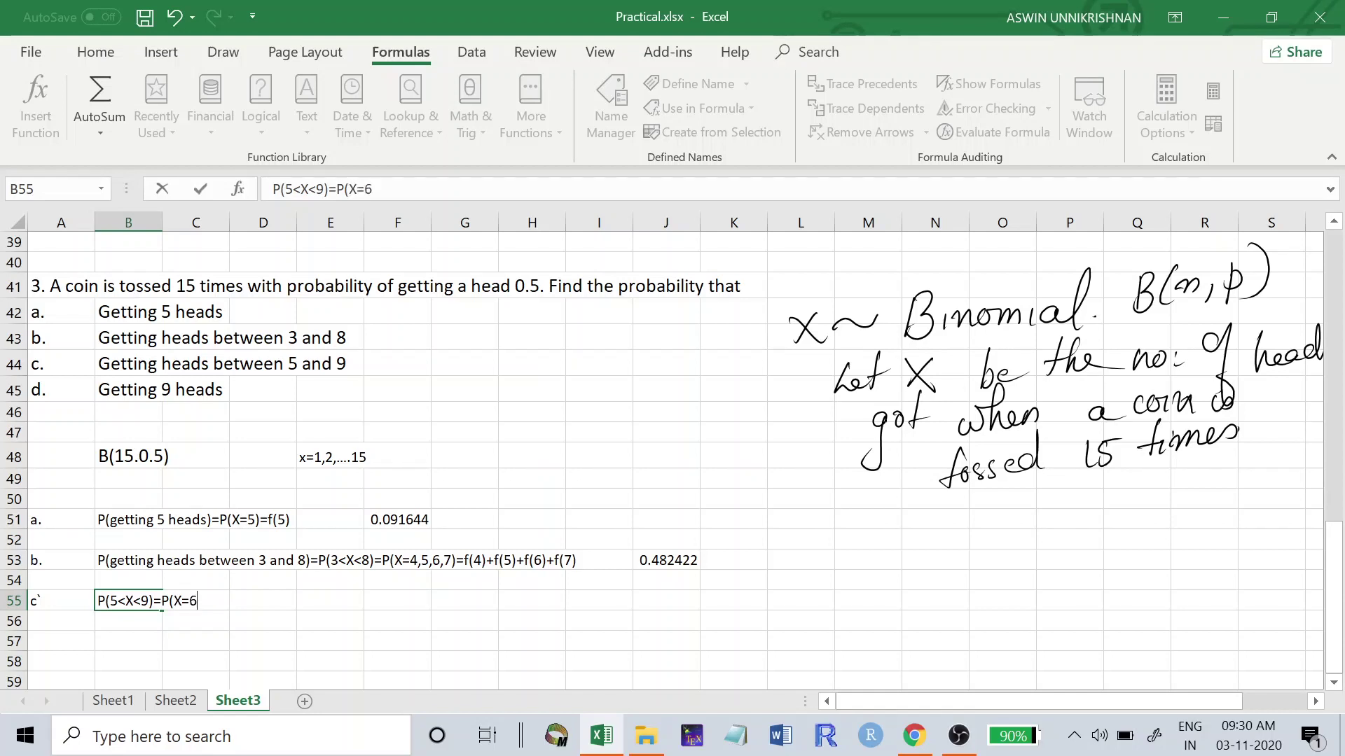
type(",7,8,9)")
Step: Calculate part c in J55 with BINOM.DIST.RANGE using Trials 15, Probability_s 0.5, Number_s 6 and Number_s2 9
left_click(657, 599)
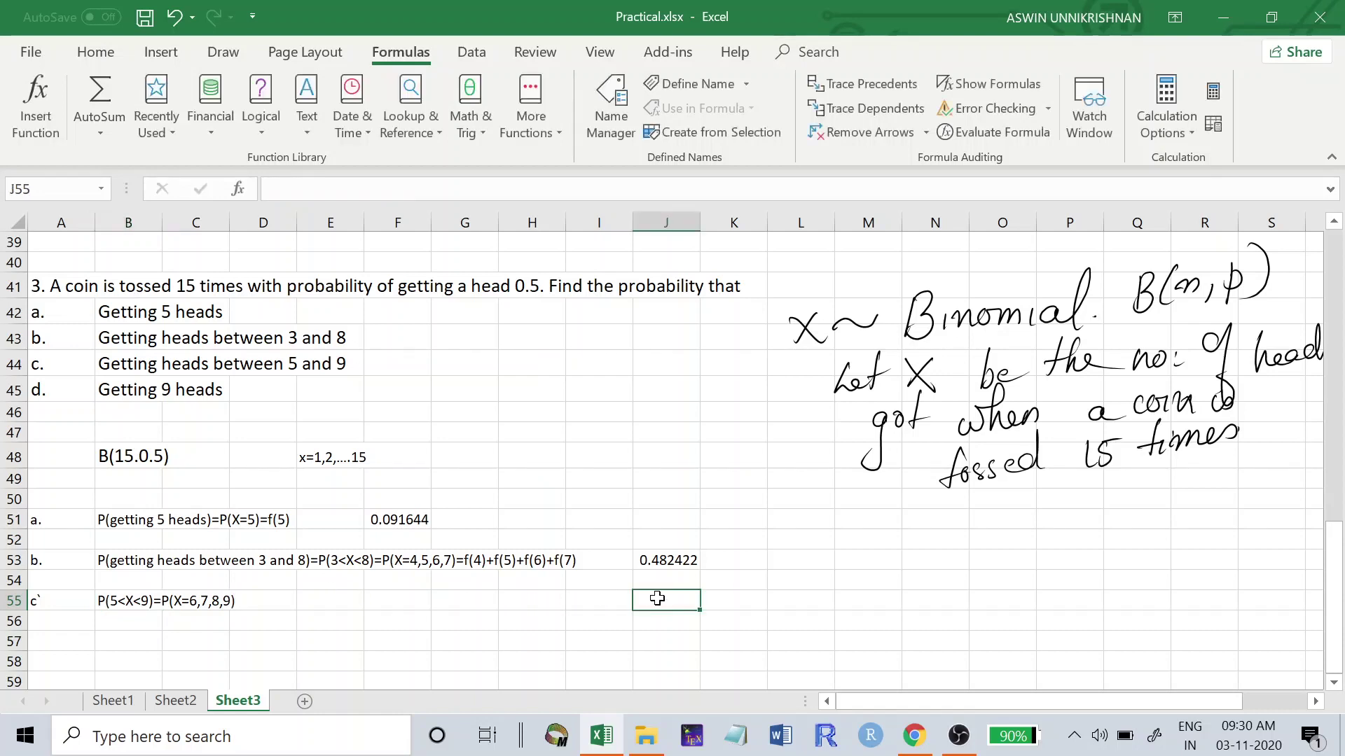
left_click(150, 134)
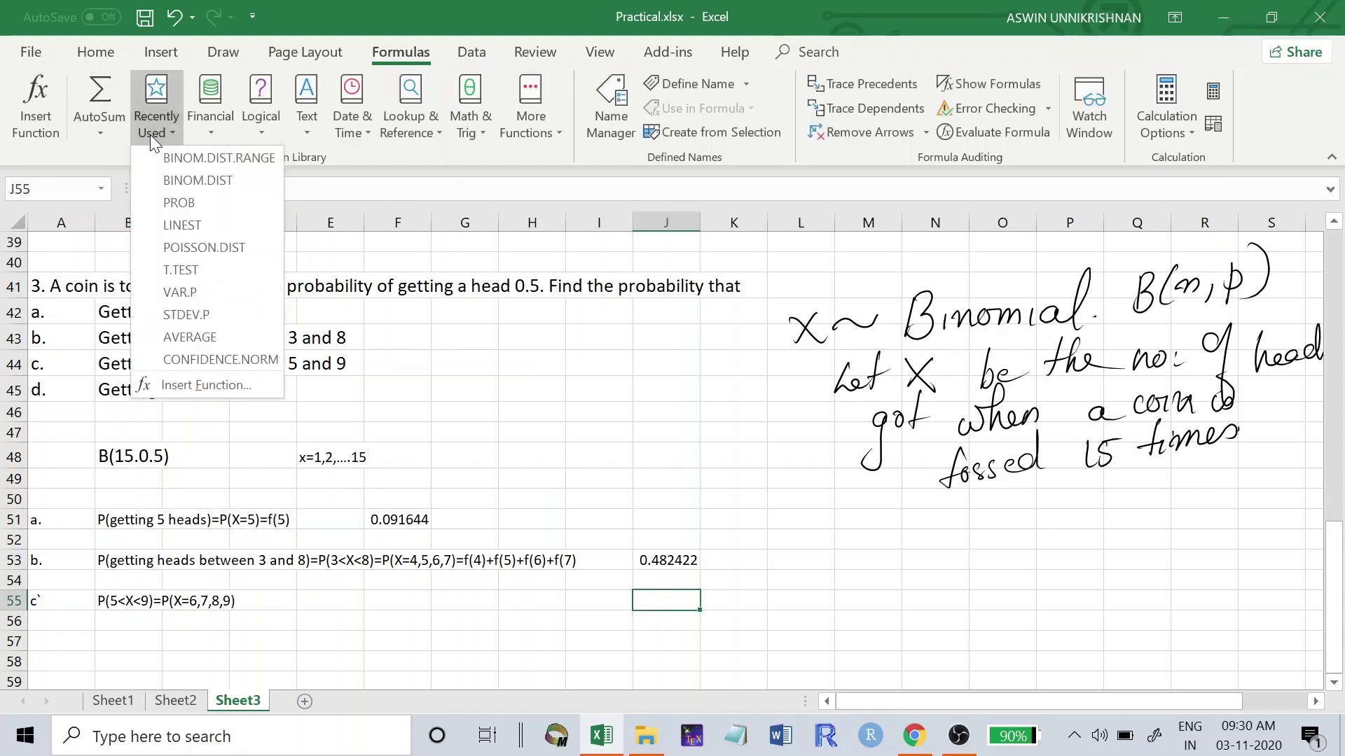
left_click(158, 157)
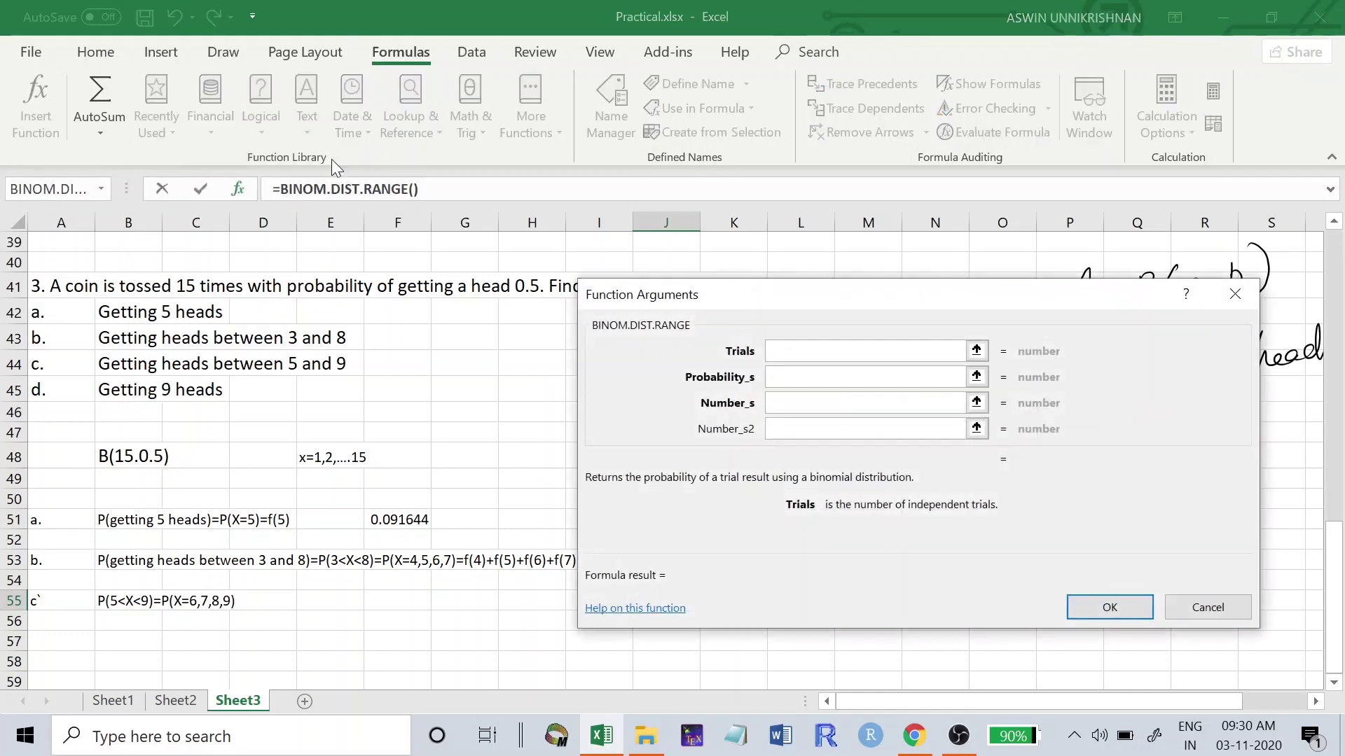
type("15")
key("Tab")
type("0.5")
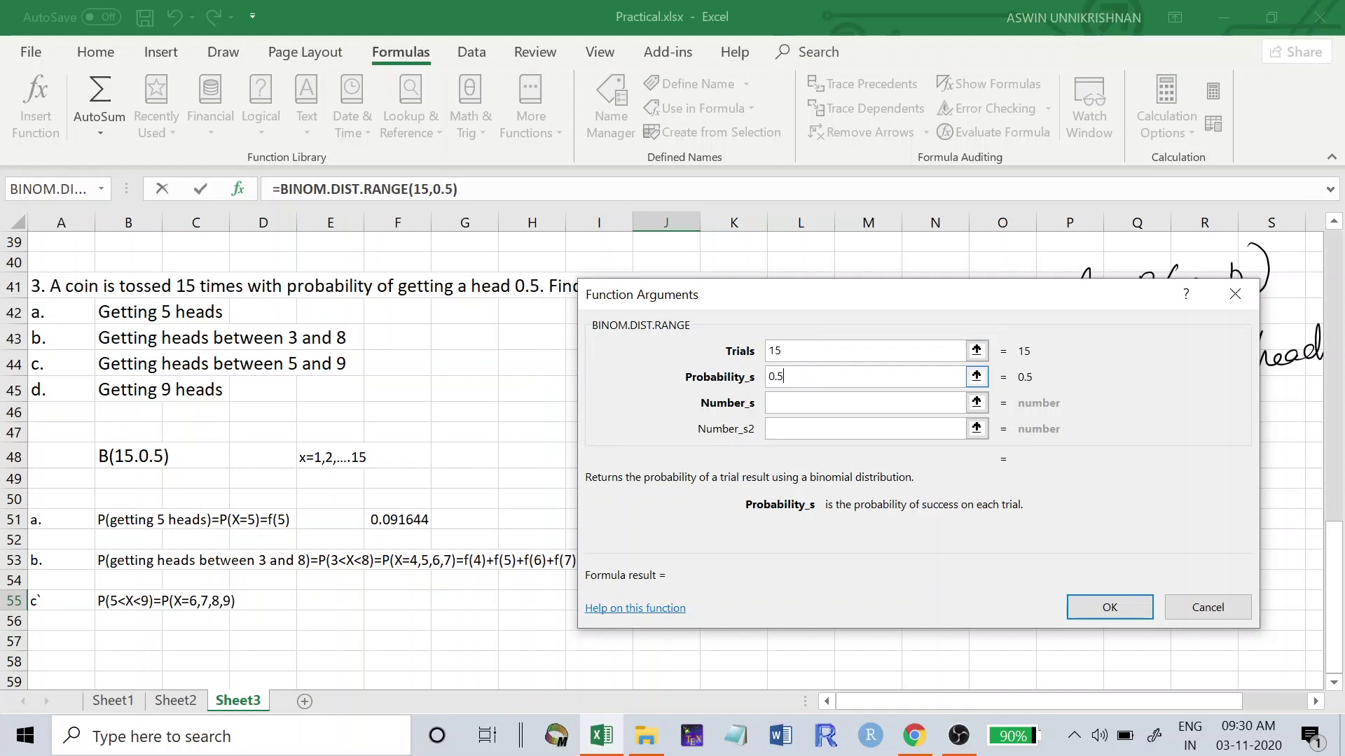
left_click(798, 405)
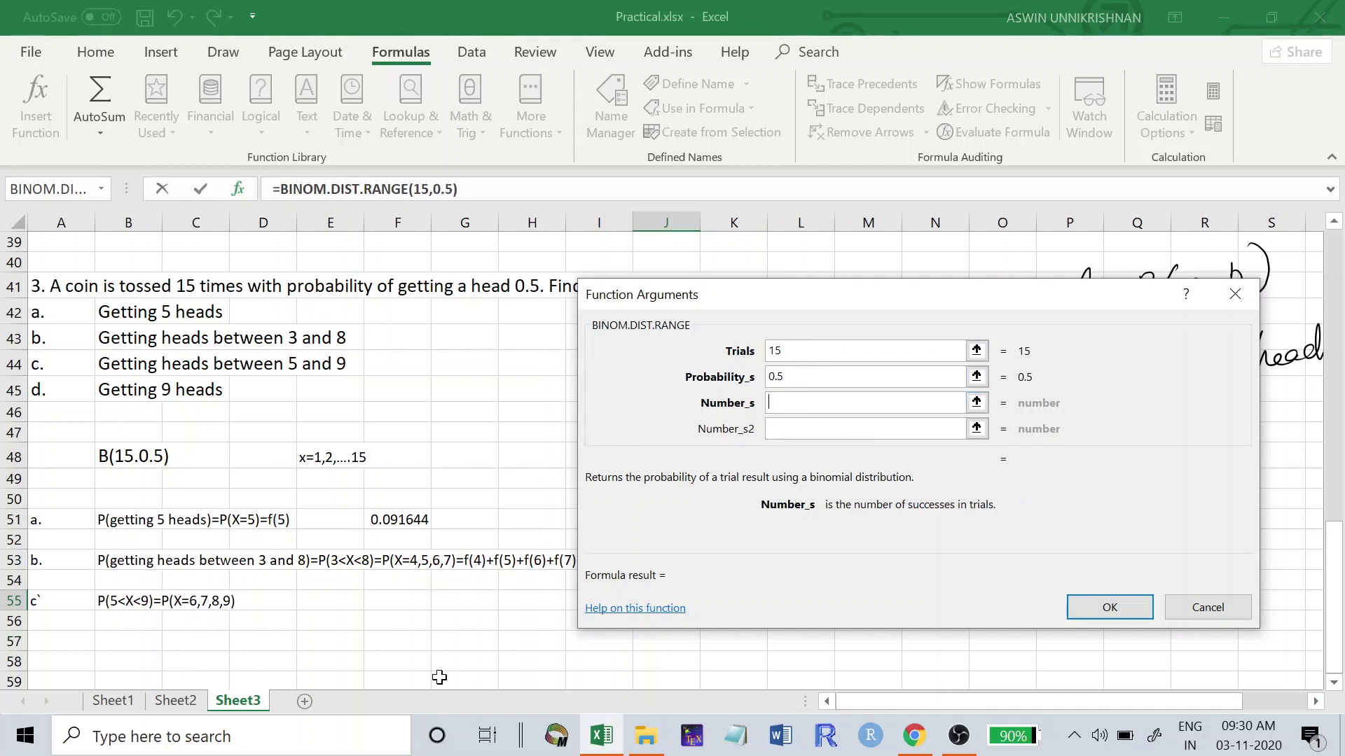
type("6,")
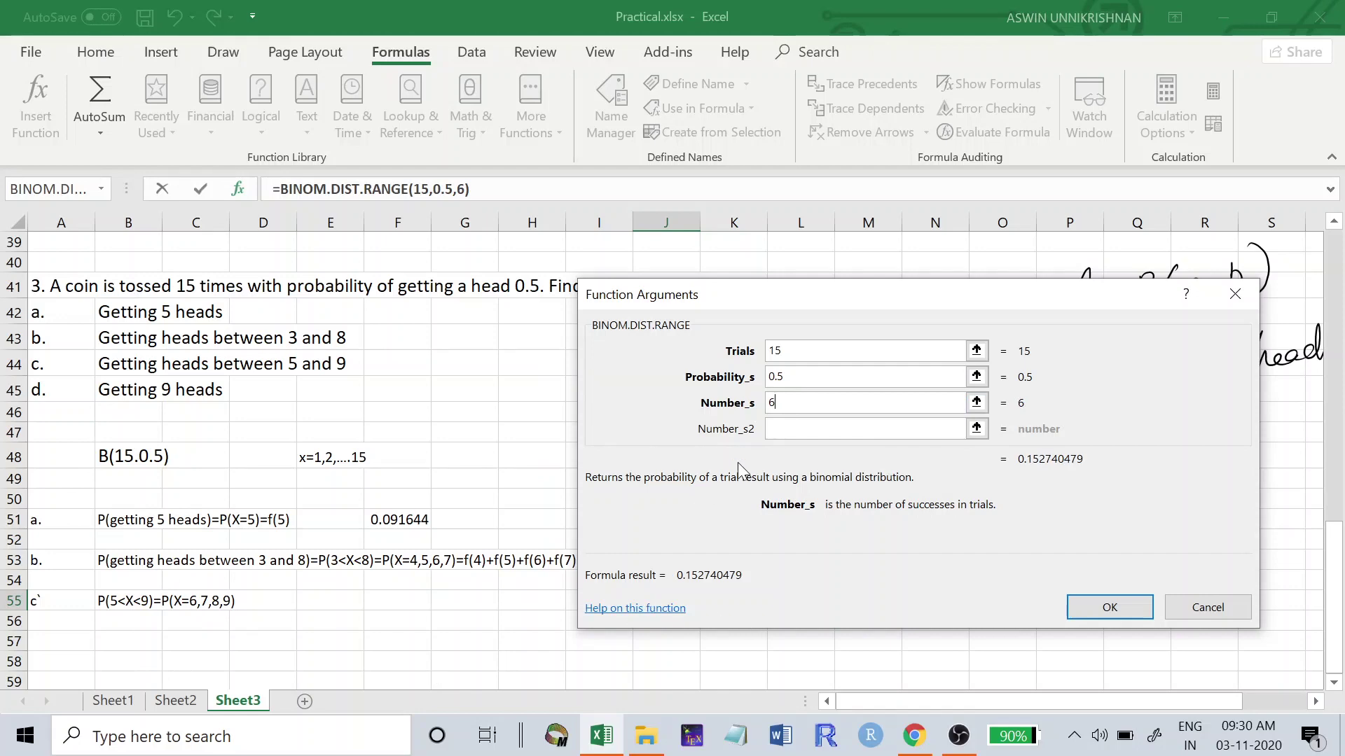
type("9")
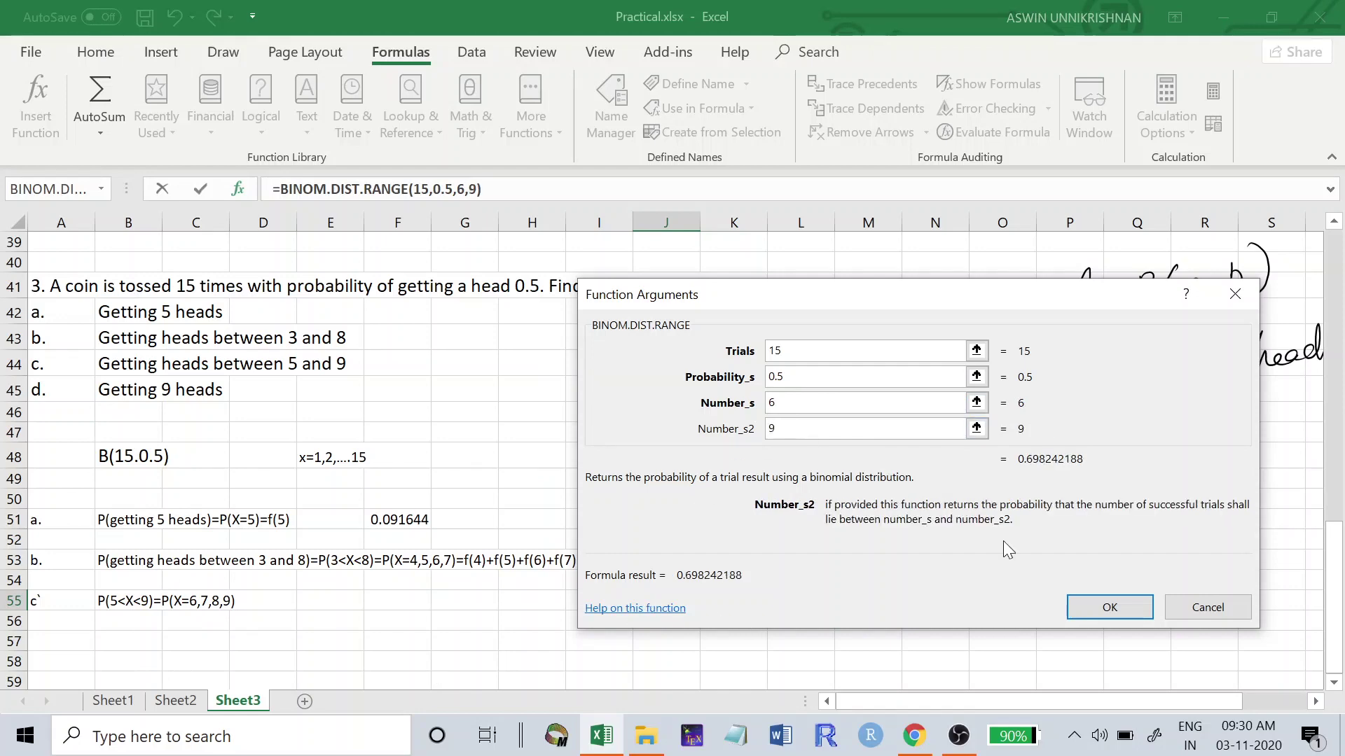
left_click(1094, 607)
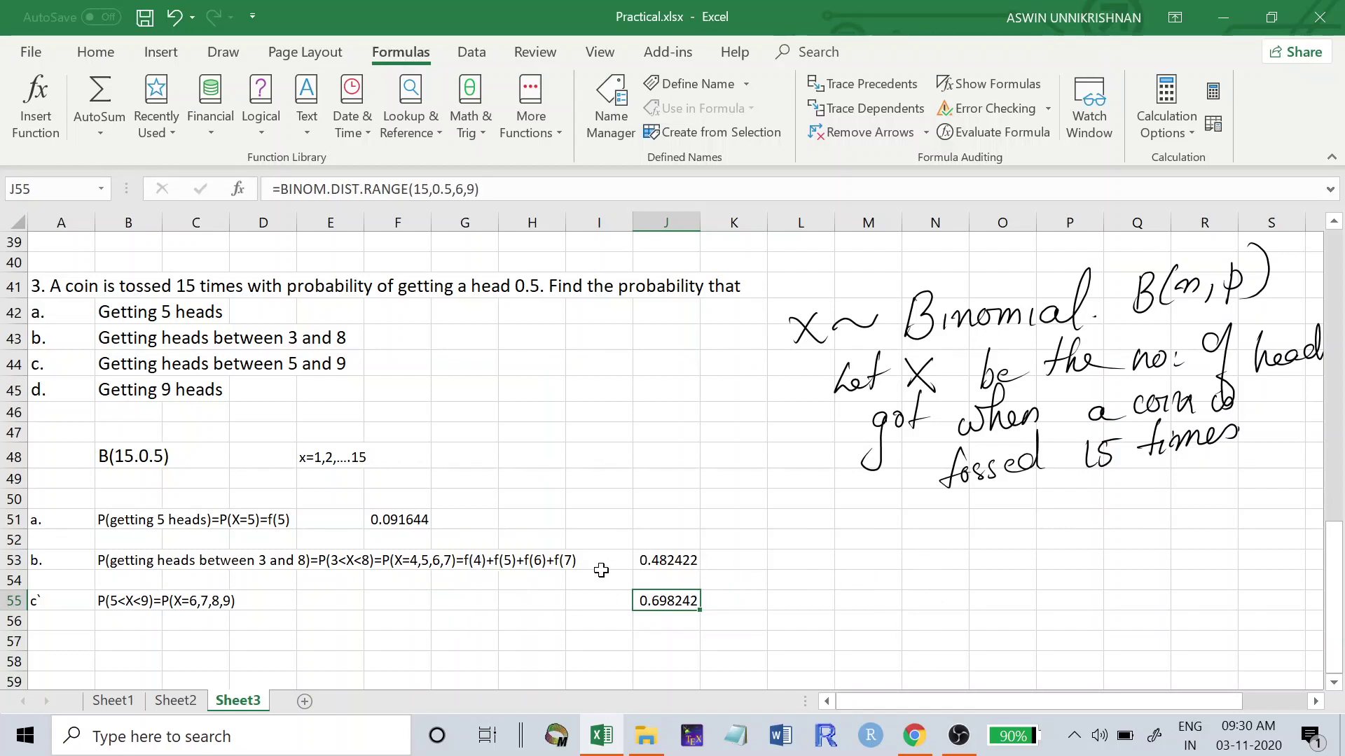
Step: Label cell A57 "d" and enter the text P(X=9) in B57
left_click(46, 645)
type("d")
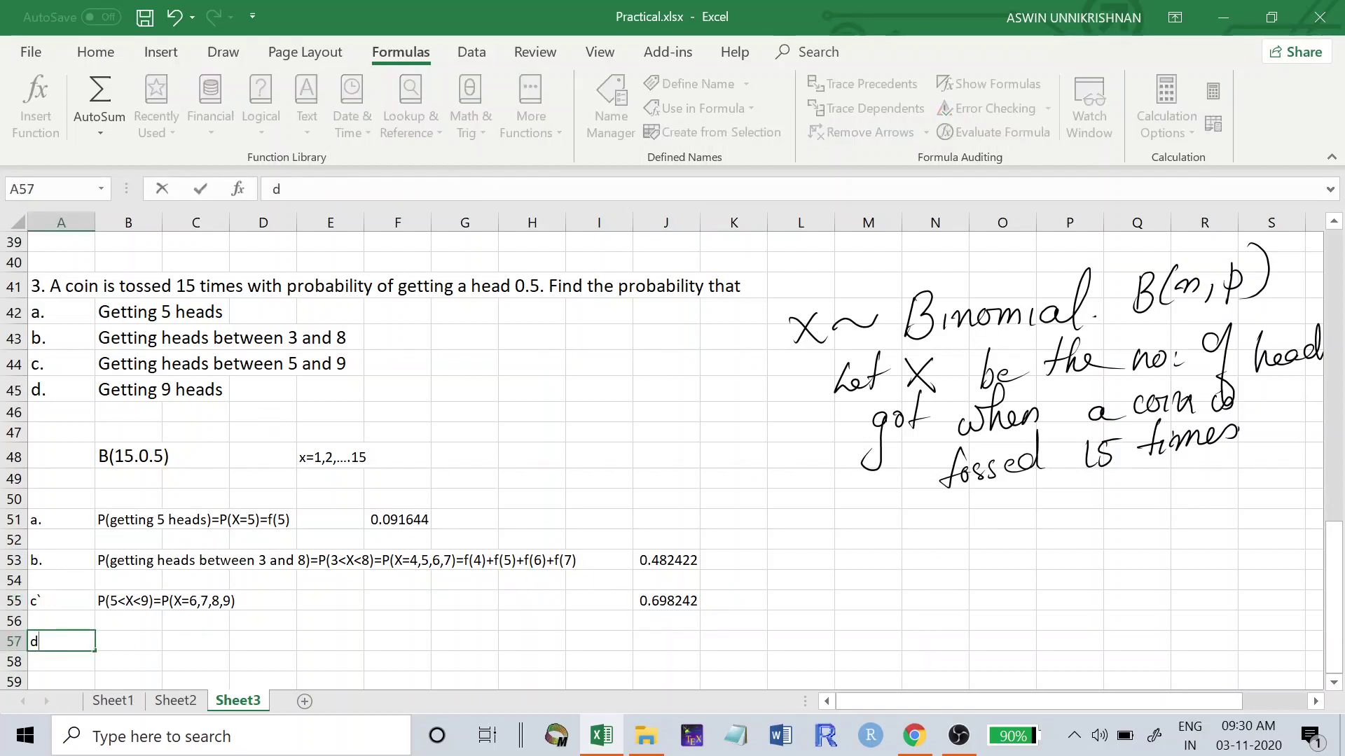
left_click(110, 639)
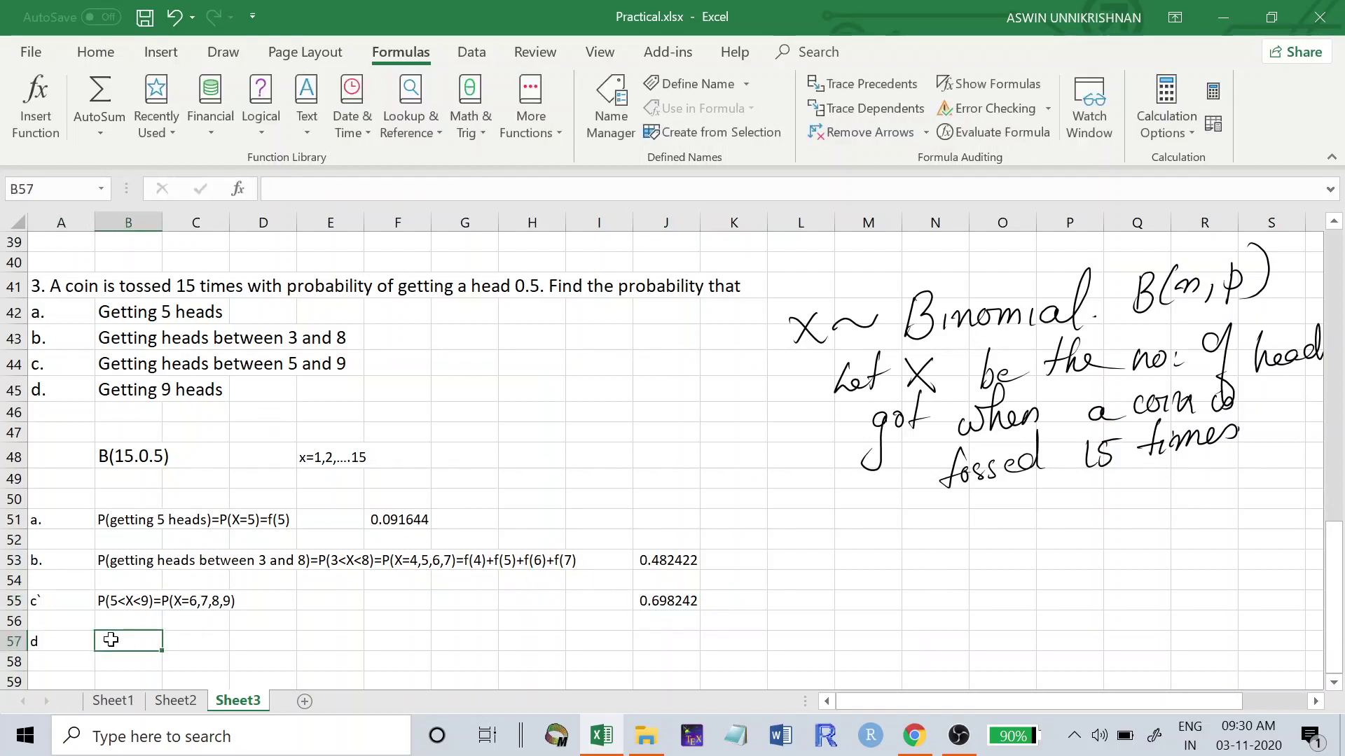
type("P(X=")
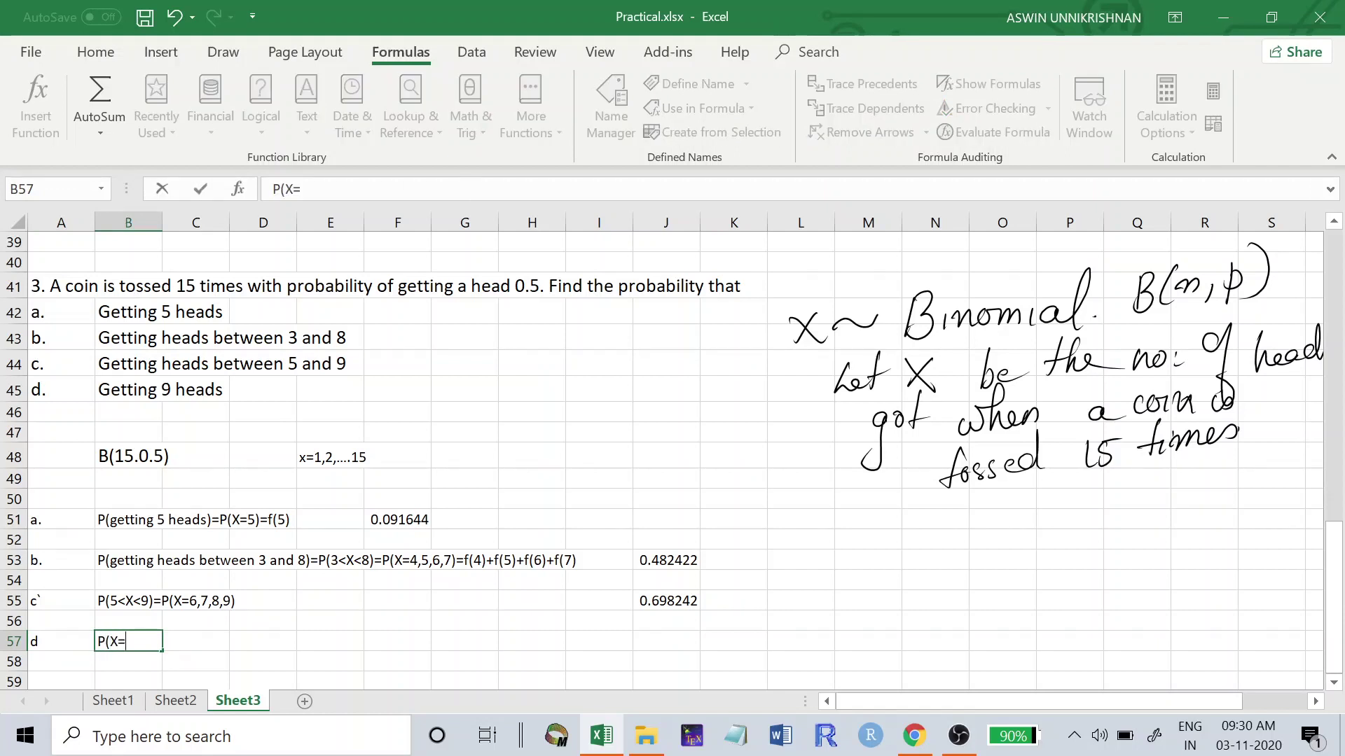
type("9)")
Step: Calculate part d in F57 with BINOM.DIST using Number_s 9, Trials 15, Probability_s 0.5 and Cumulative false
left_click(387, 640)
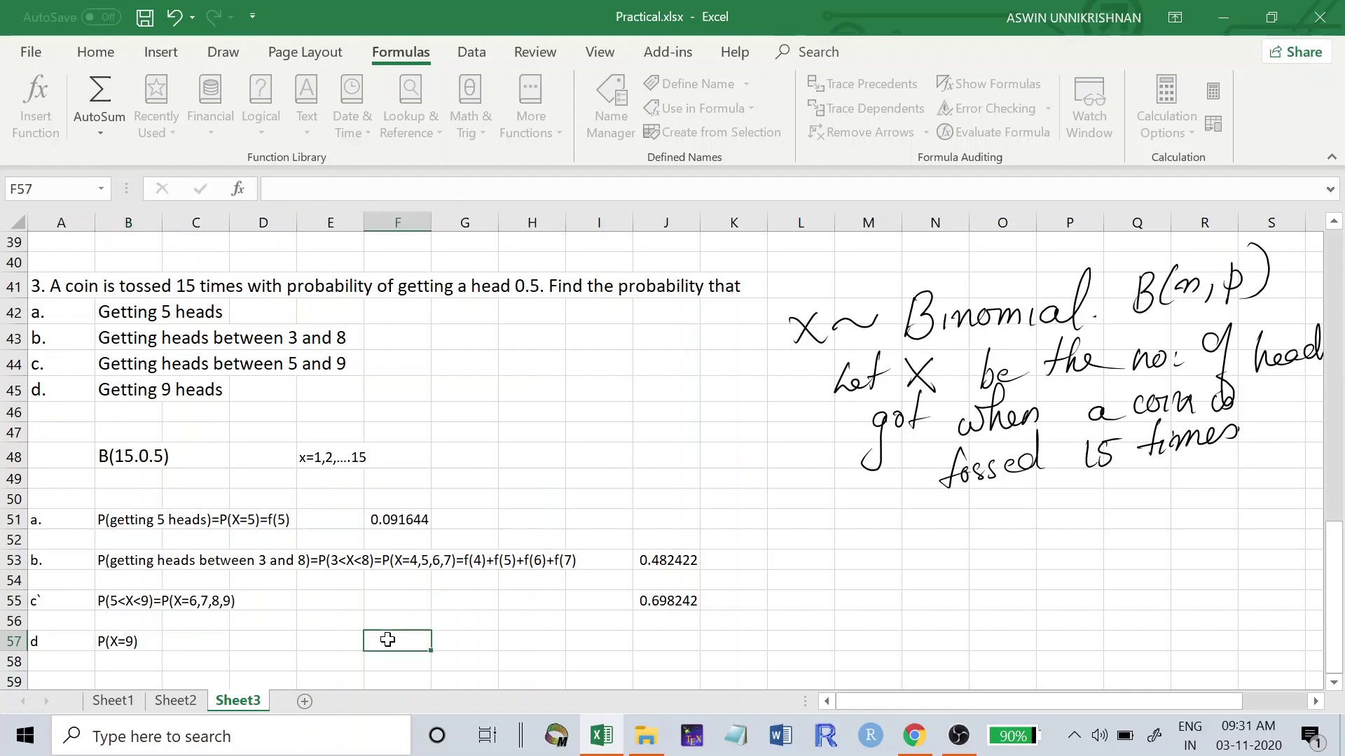
left_click(160, 135)
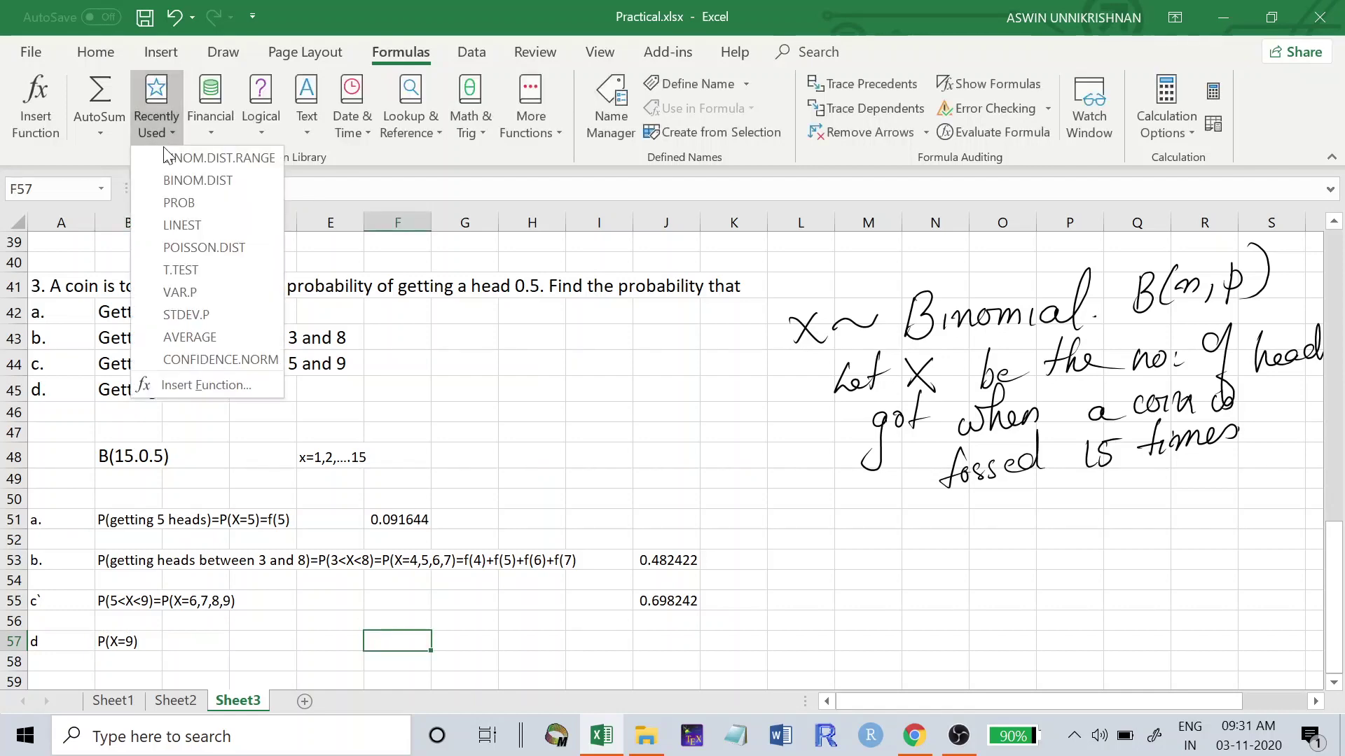
left_click(171, 180)
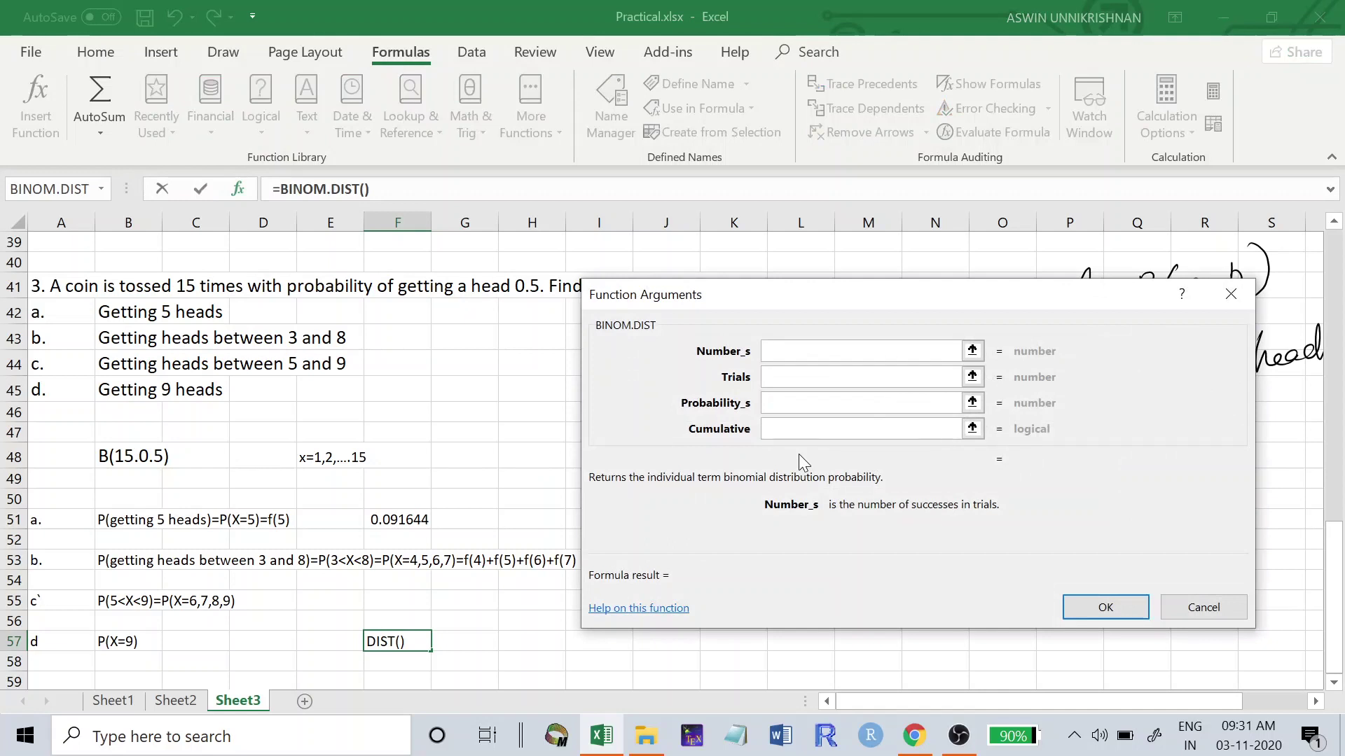
type("9")
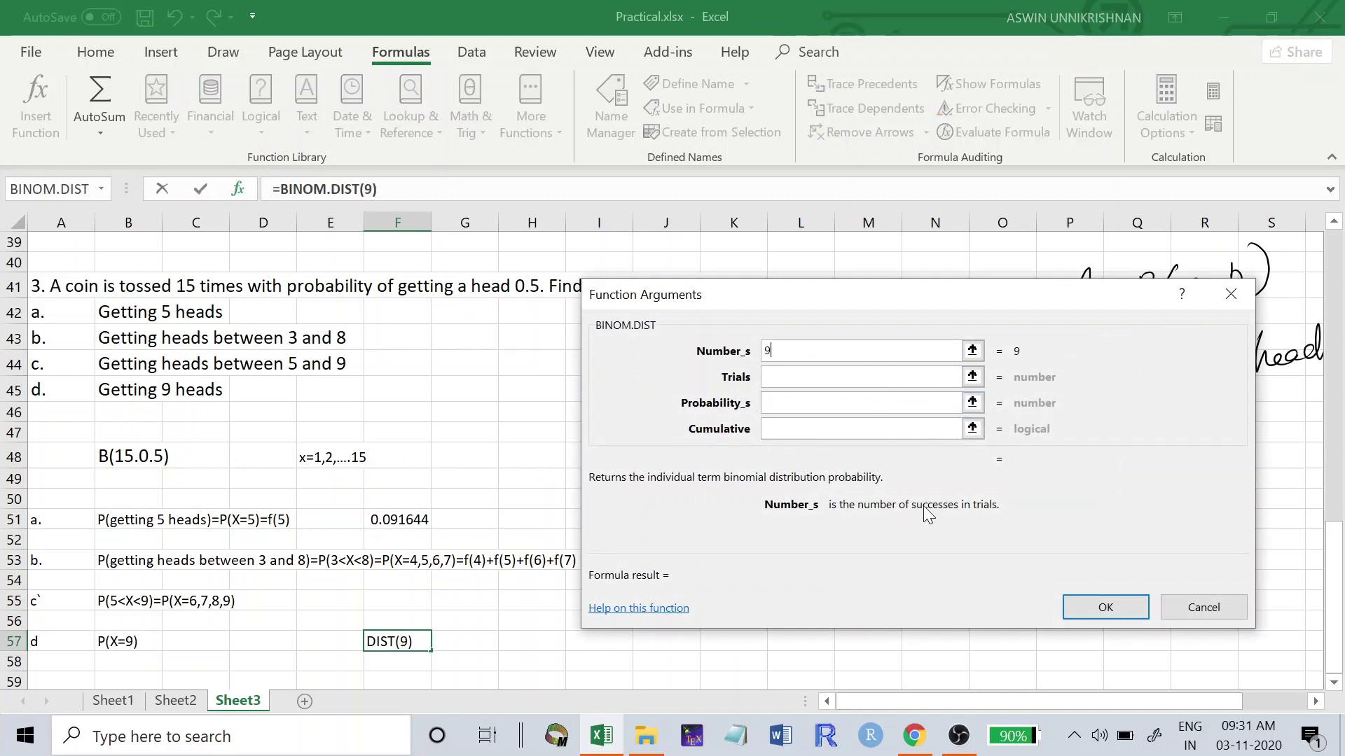
key("Tab")
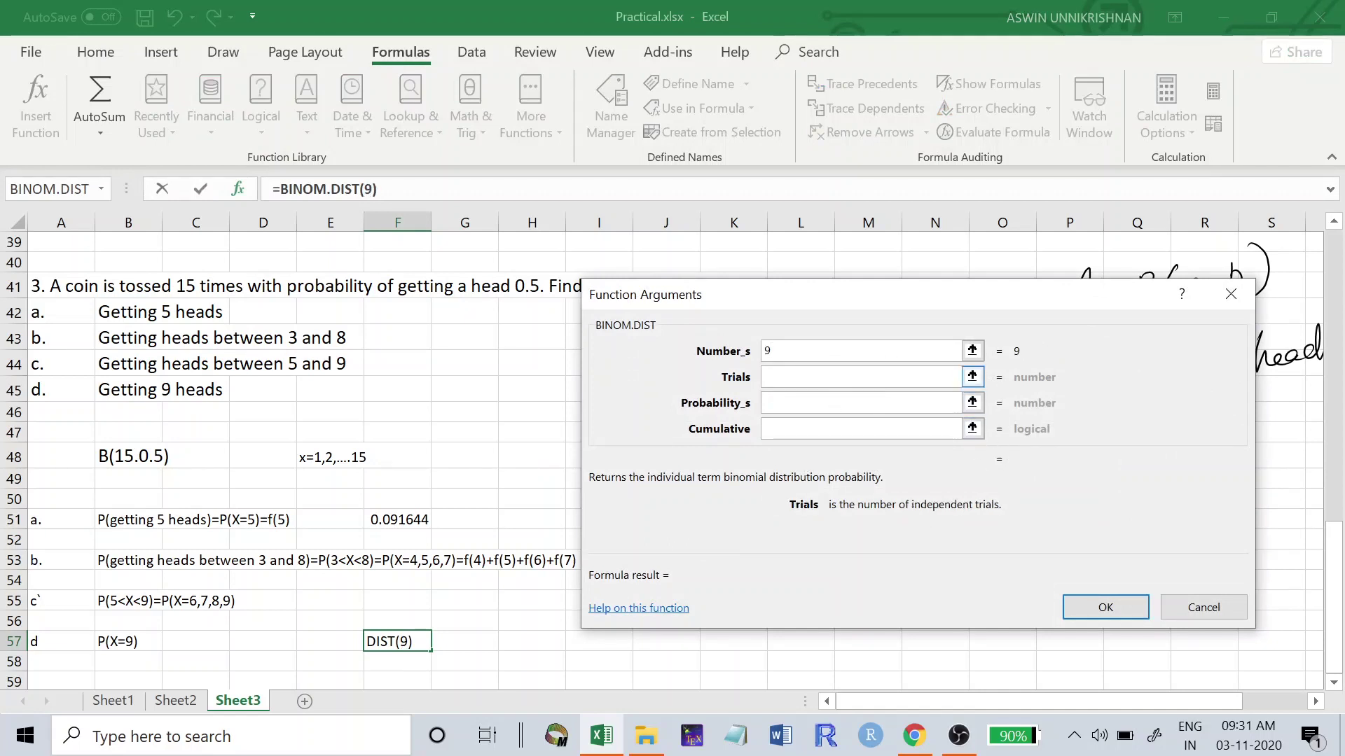
type("15")
key("Tab")
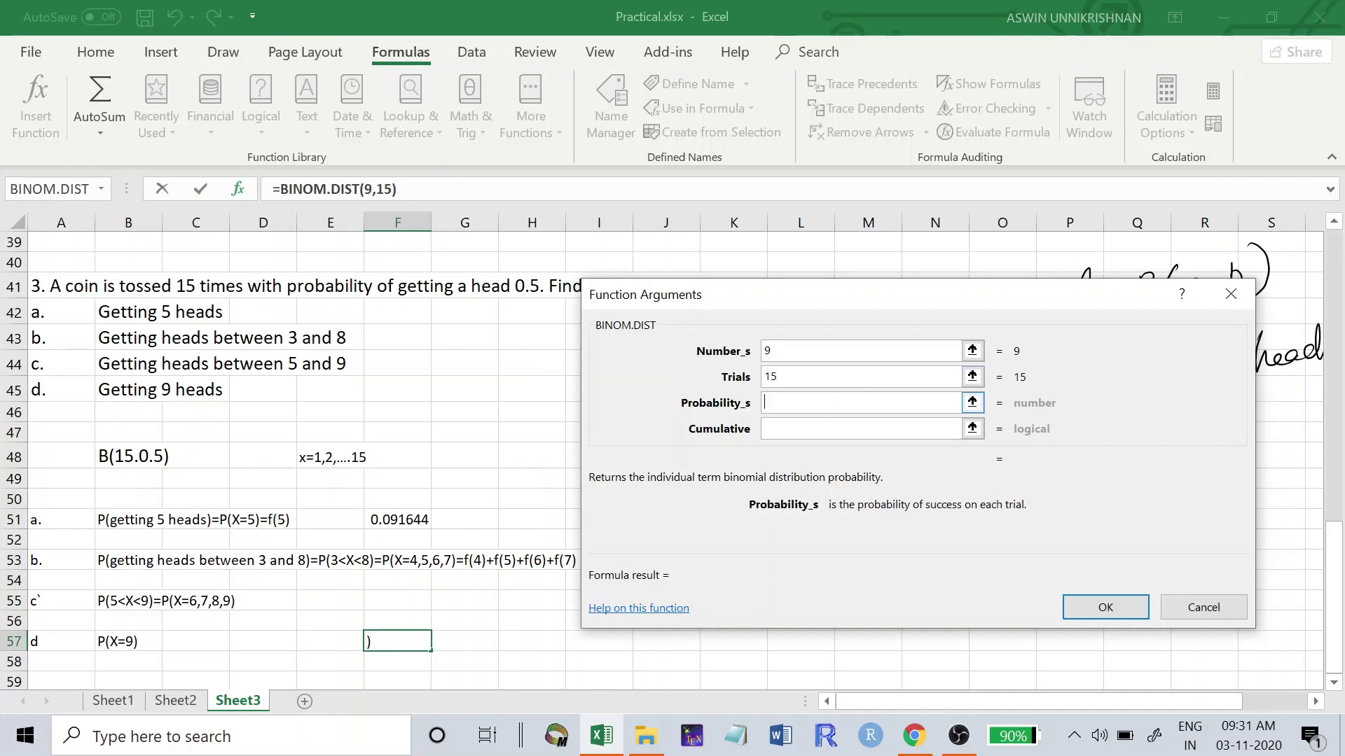
type("0.5")
key("Tab")
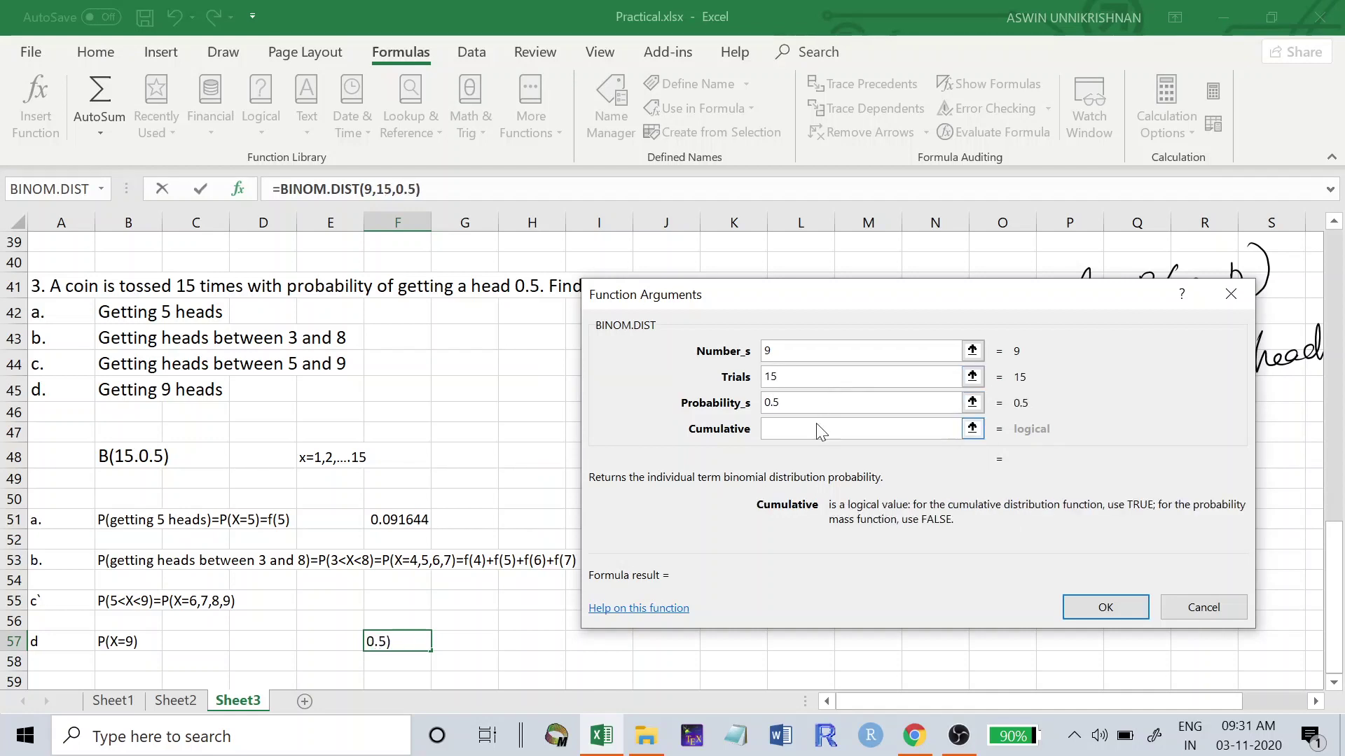
type("false")
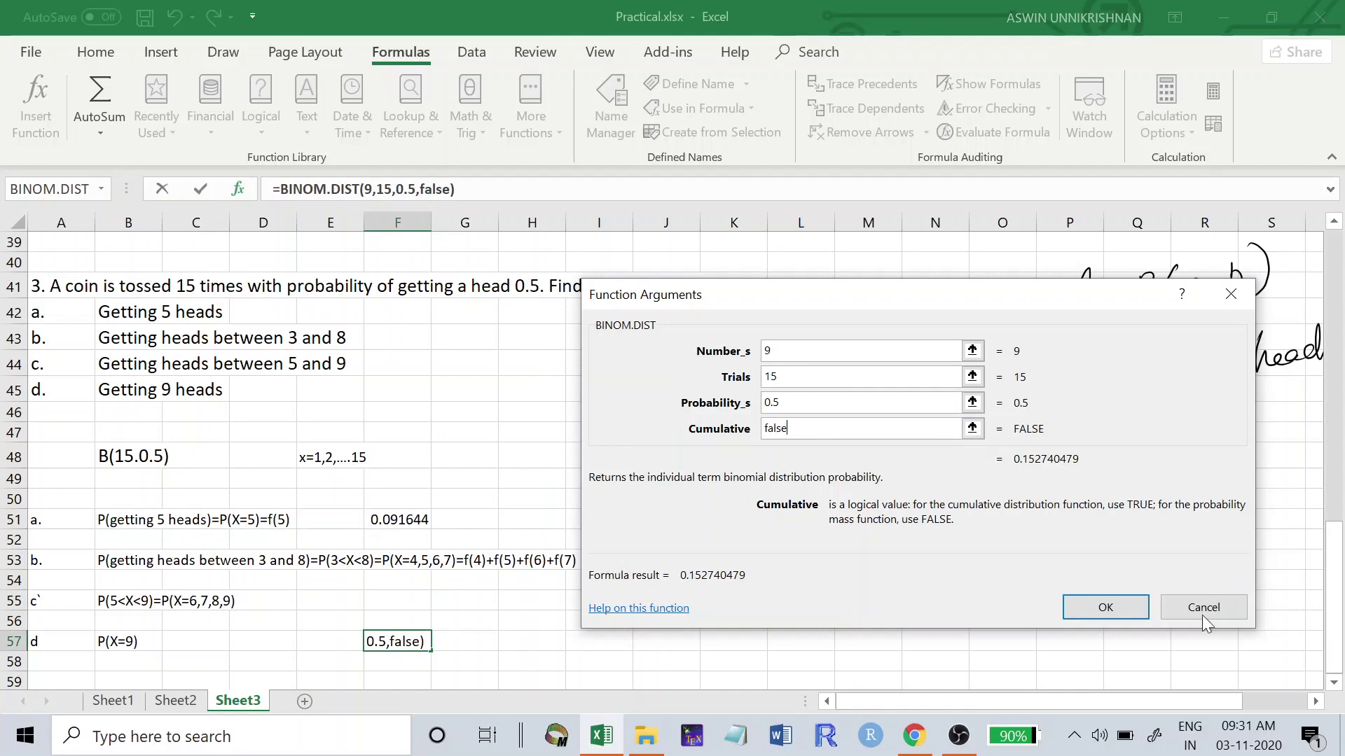
left_click(1109, 604)
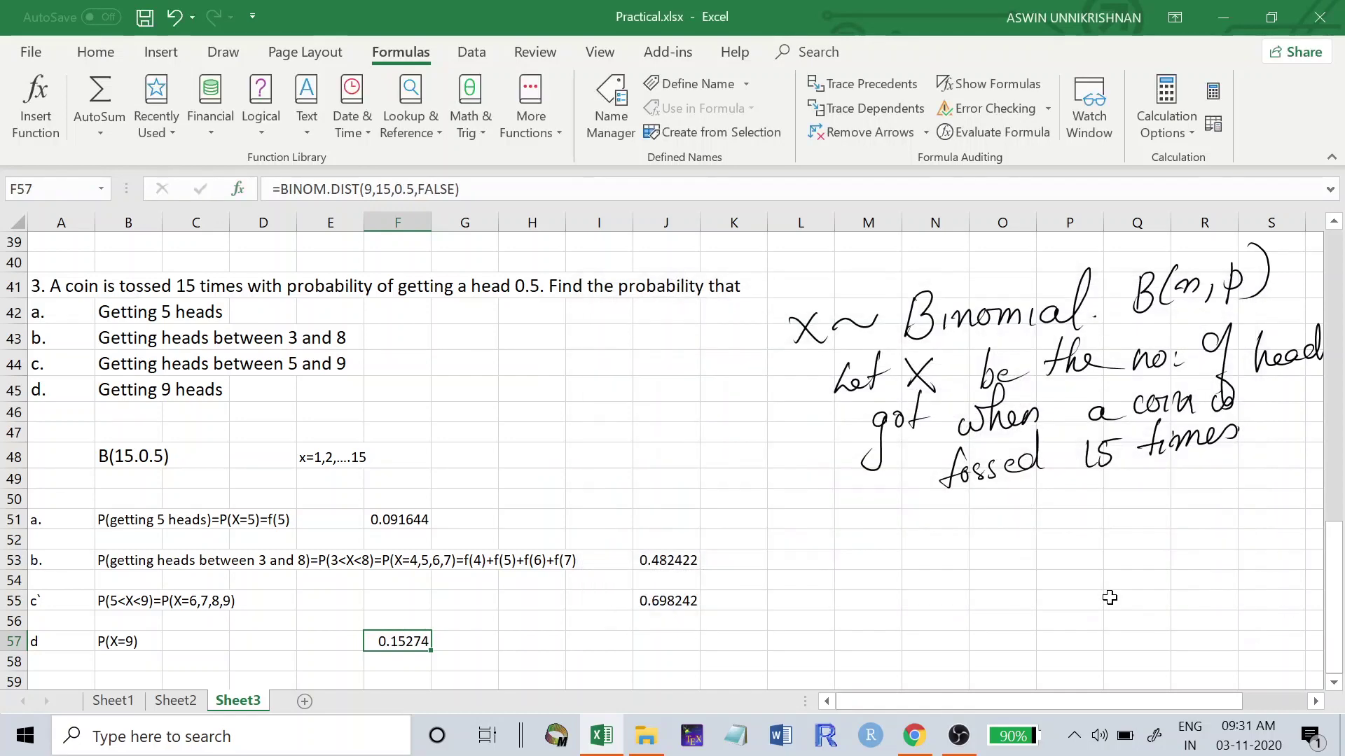